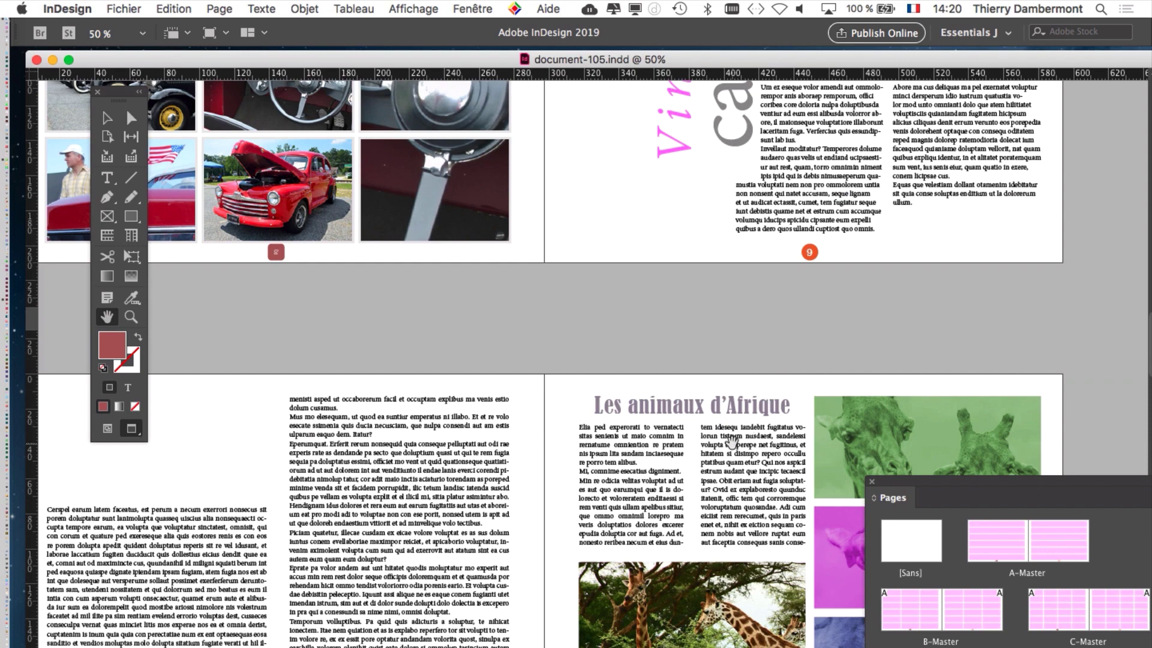
Step: Examine the "Les animaux d'Afrique" layout on page 11, alternating between Preview and Normal screen modes to compare it with its guides and frames
{"action": "left_click_drag", "start_coordinate": [731, 442], "coordinate": [461, 264]}
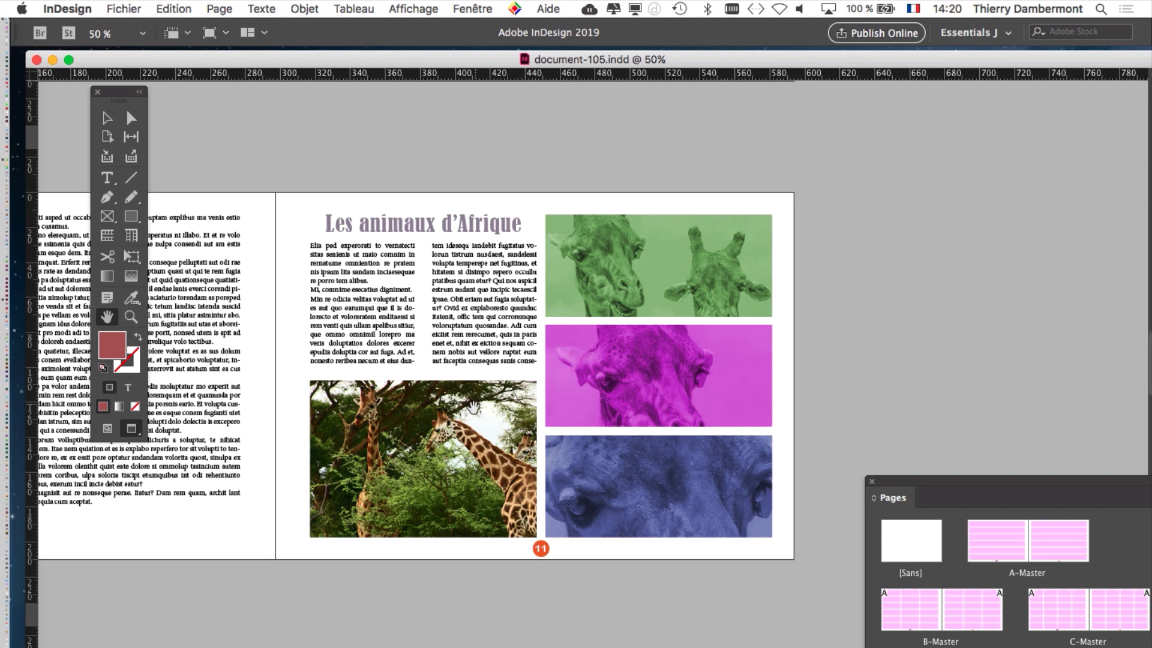
{"action": "scroll", "coordinate": [438, 407], "scroll_direction": "up", "scroll_amount": 1}
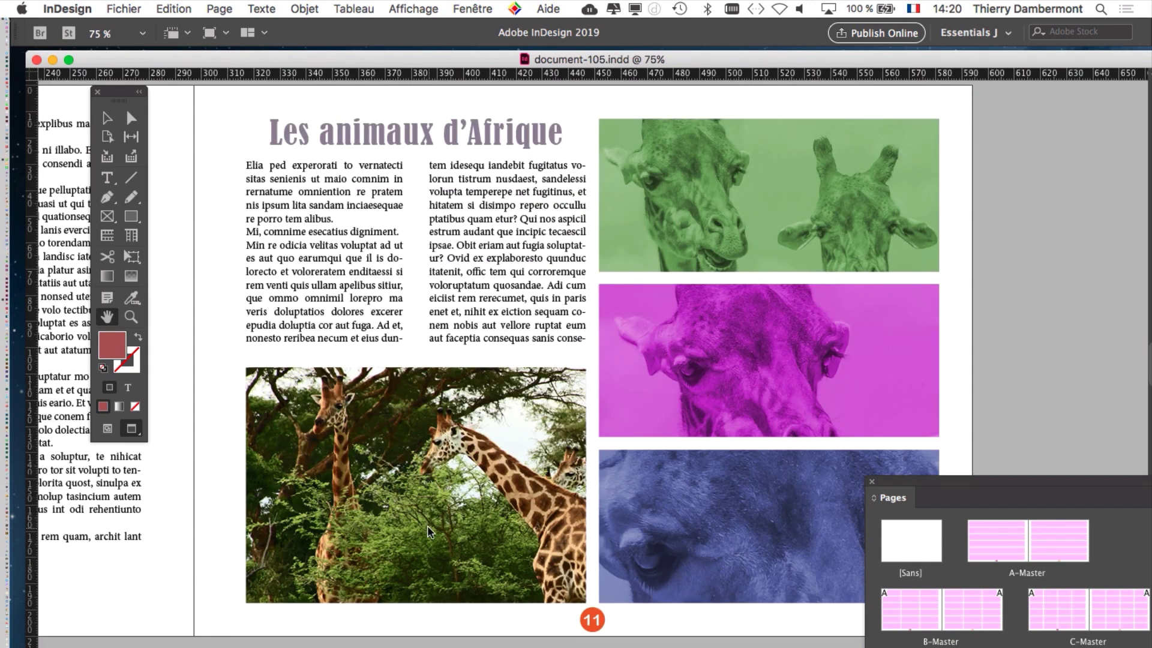
{"action": "key", "text": "w"}
{"action": "key", "text": "w"}
{"action": "key", "text": "w"}
{"action": "key", "text": "w"}
{"action": "key", "text": "w"}
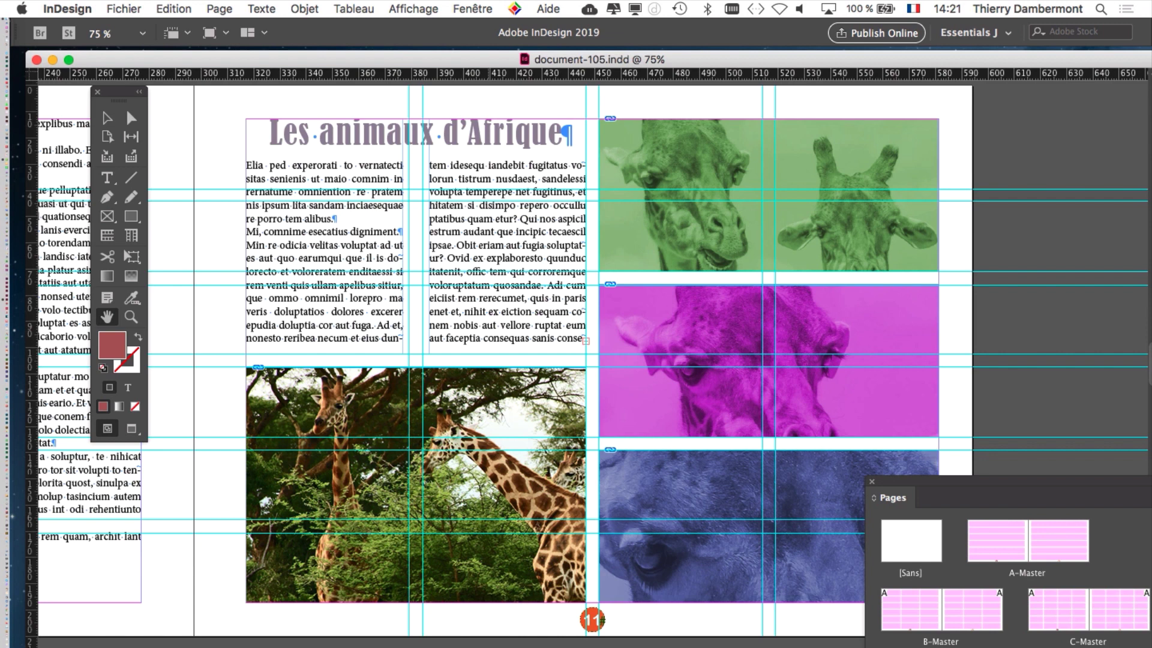
{"action": "key", "text": "w"}
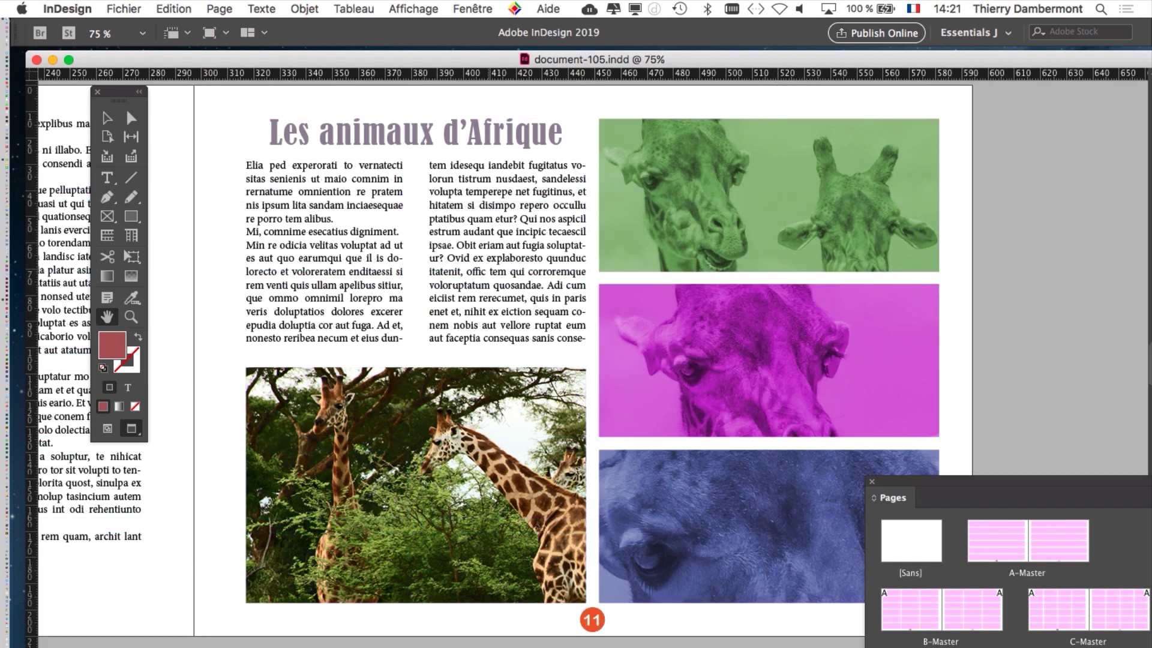
{"action": "key", "text": "w"}
{"action": "key", "text": "w"}
Step: Look over the pages following page 11, expose the Pages panel fully, and view spreads 4-5 and 6-7
{"action": "scroll", "coordinate": [567, 564], "scroll_direction": "down", "scroll_amount": 1}
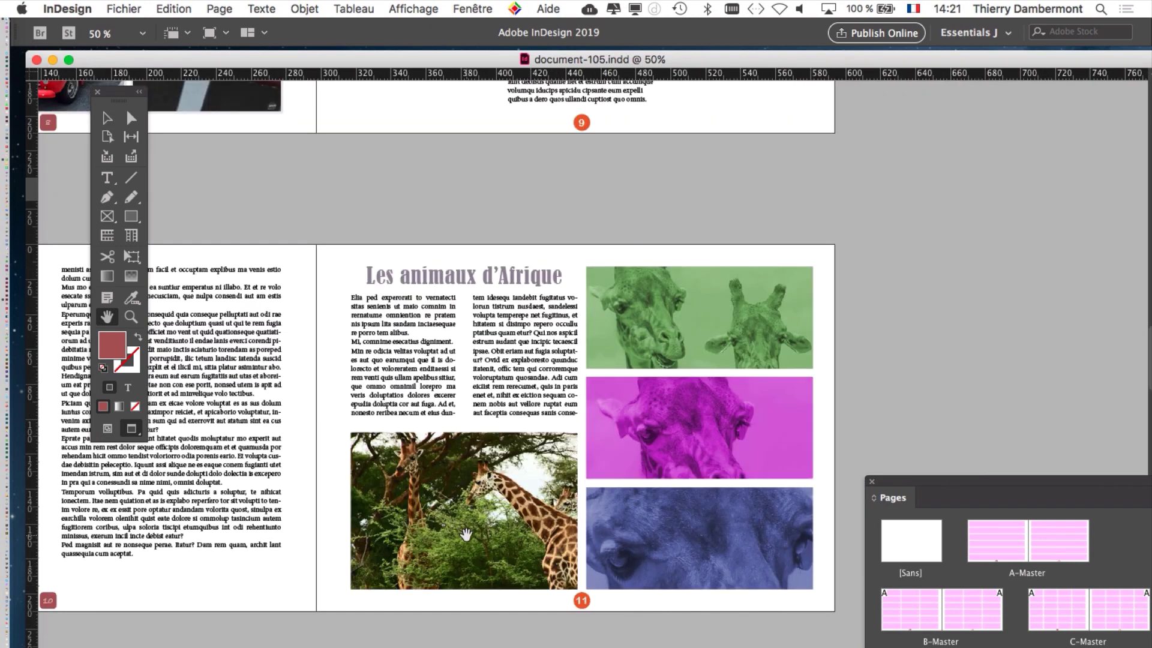
{"action": "scroll", "coordinate": [465, 535], "scroll_direction": "down", "scroll_amount": 5}
{"action": "scroll", "coordinate": [466, 535], "scroll_direction": "left", "scroll_amount": 5}
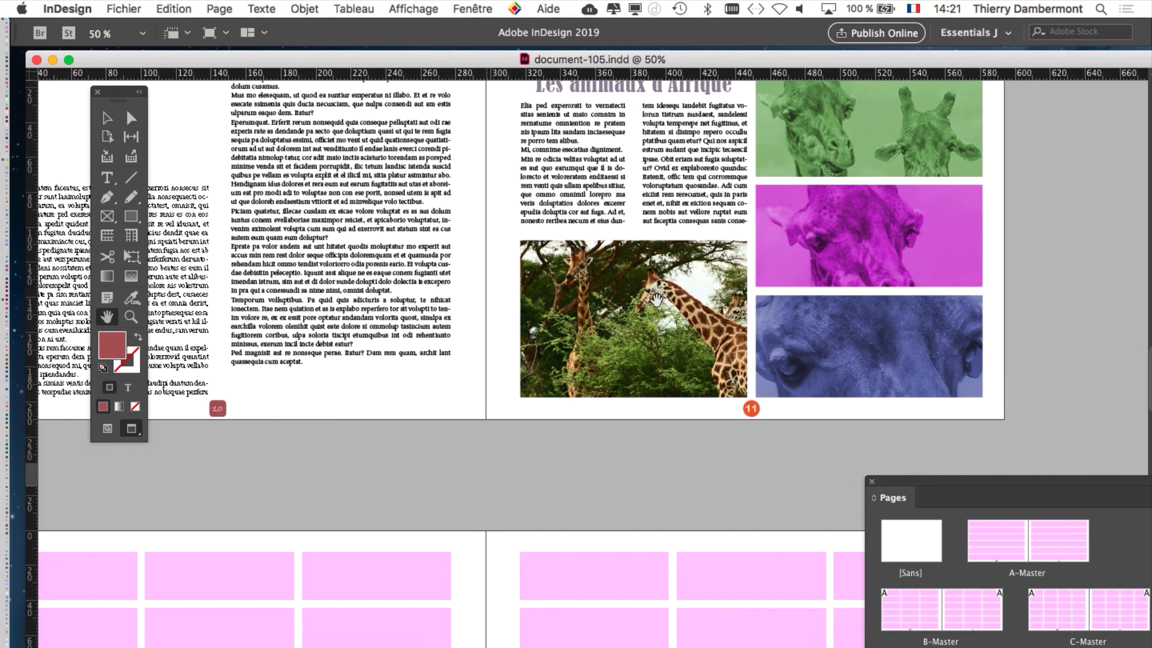
{"action": "scroll", "coordinate": [672, 474], "scroll_direction": "down", "scroll_amount": 3}
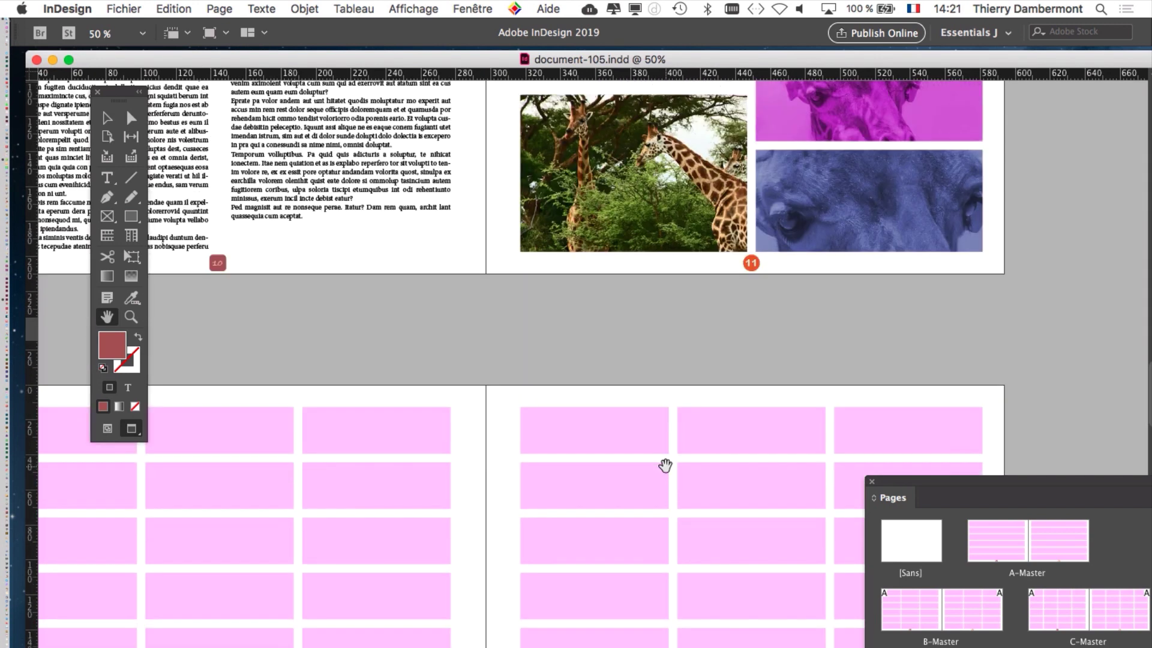
{"action": "scroll", "coordinate": [682, 470], "scroll_direction": "down", "scroll_amount": 2}
{"action": "scroll", "coordinate": [638, 452], "scroll_direction": "up", "scroll_amount": 2}
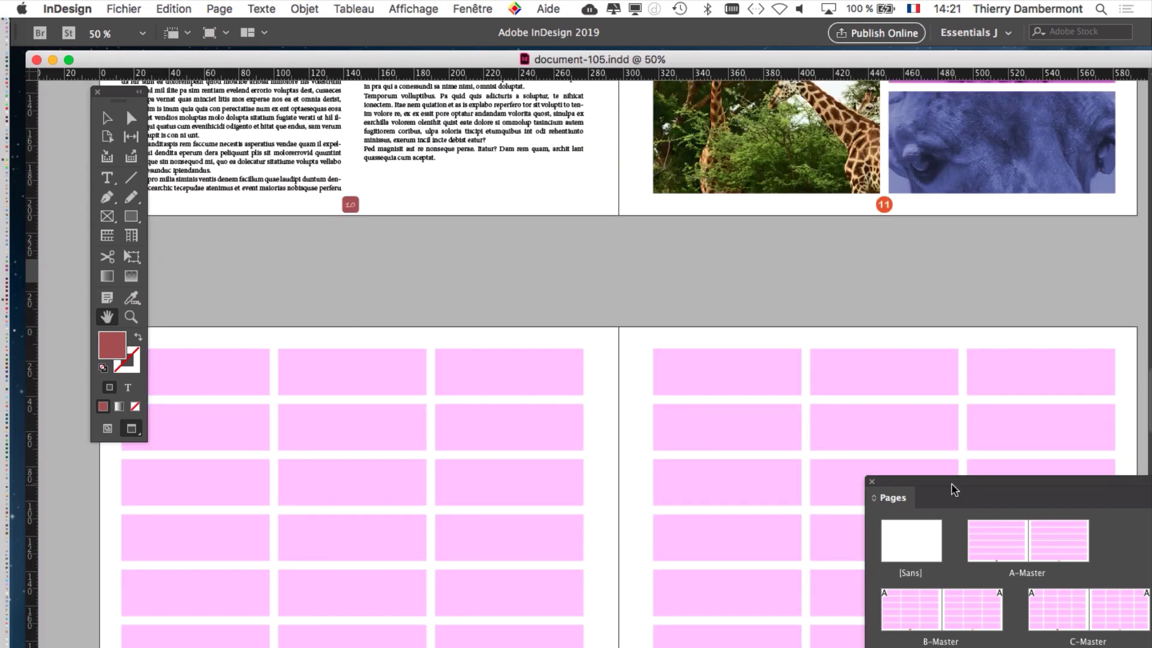
{"action": "left_click_drag", "start_coordinate": [954, 489], "coordinate": [831, 87]}
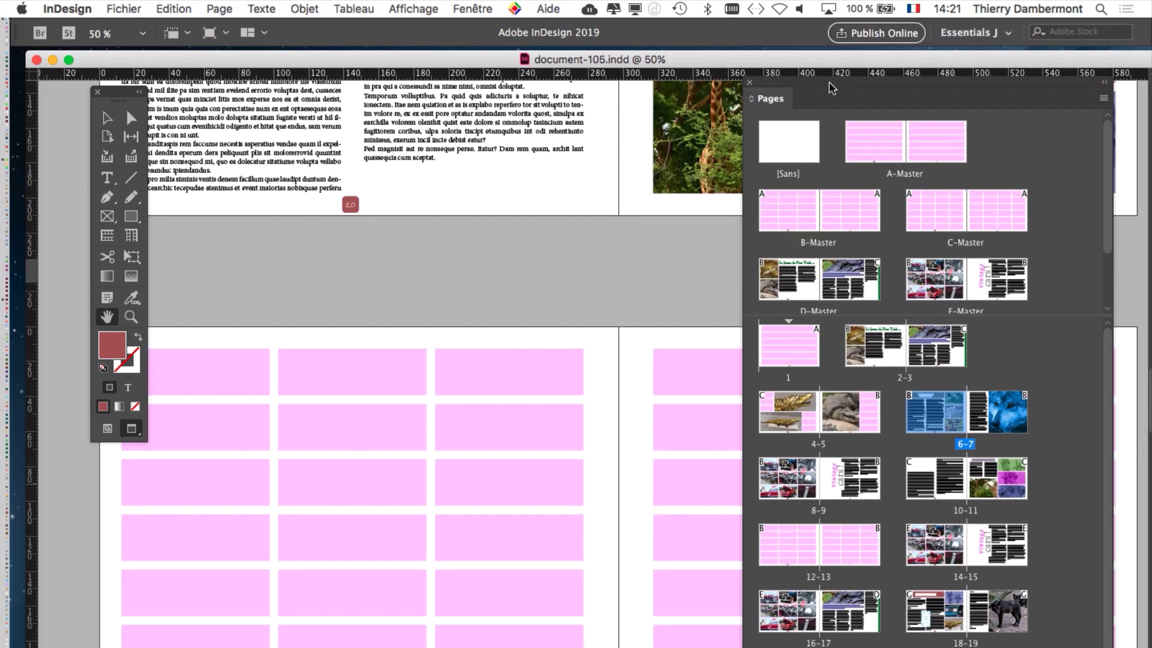
{"action": "double_click", "coordinate": [789, 423]}
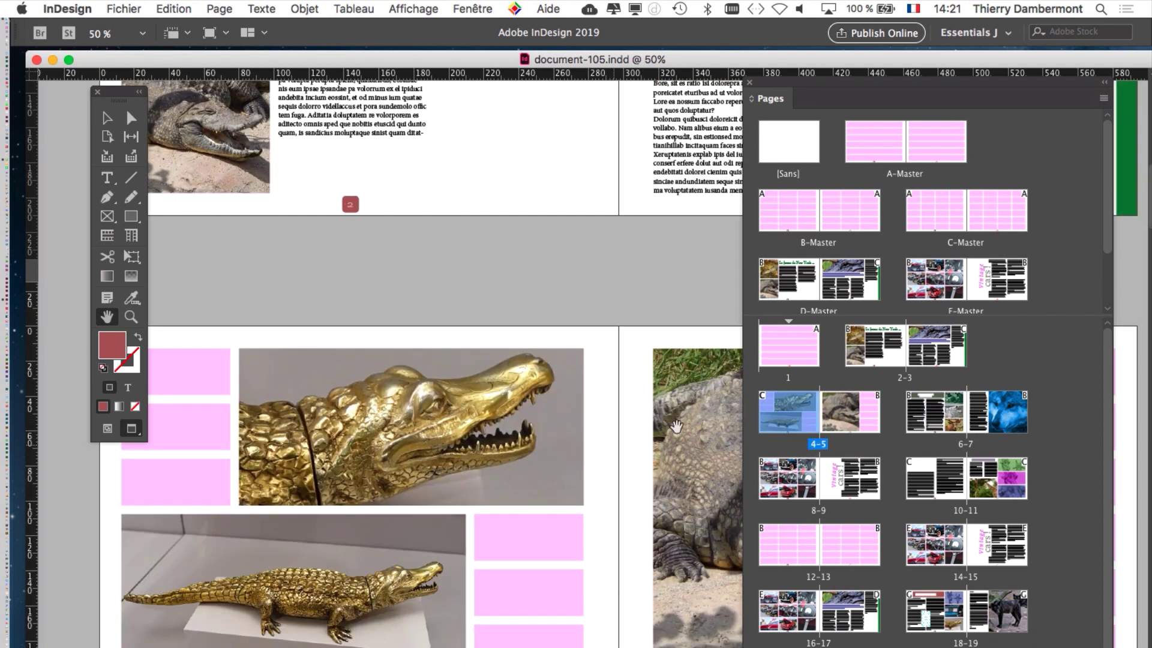
{"action": "double_click", "coordinate": [954, 415]}
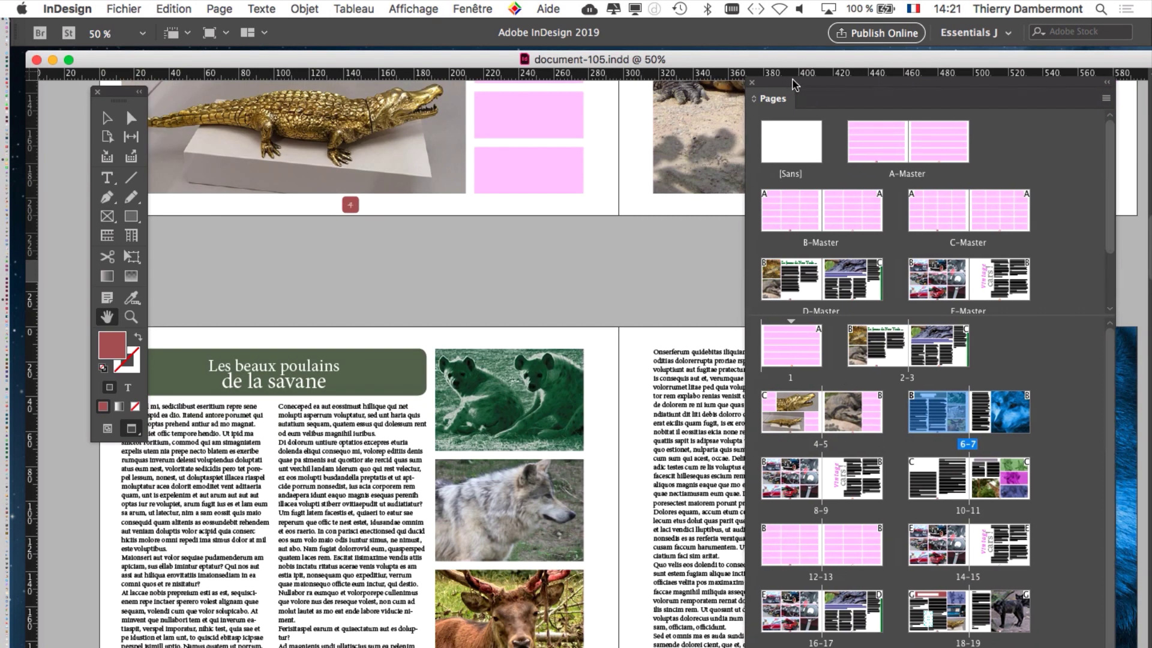
Step: Move the Pages panel aside and view the vintage cars spread 8-9 and spread 16-17
{"action": "left_click_drag", "start_coordinate": [814, 97], "coordinate": [1059, 158]}
{"action": "double_click", "coordinate": [1087, 534]}
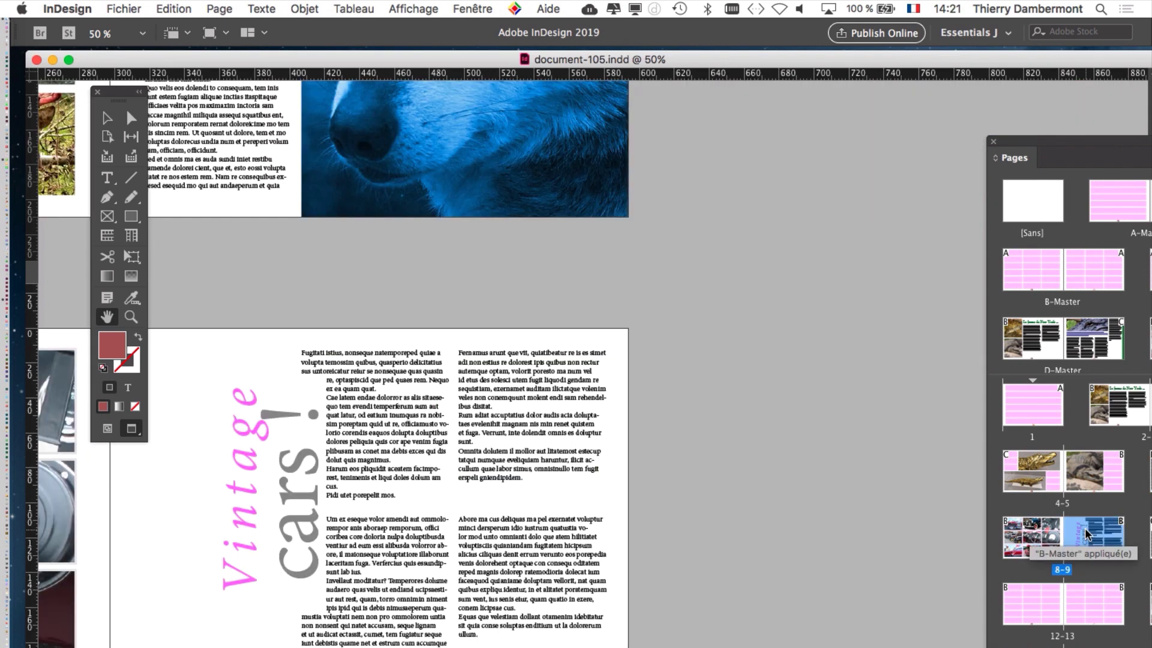
{"action": "double_click", "coordinate": [1018, 552]}
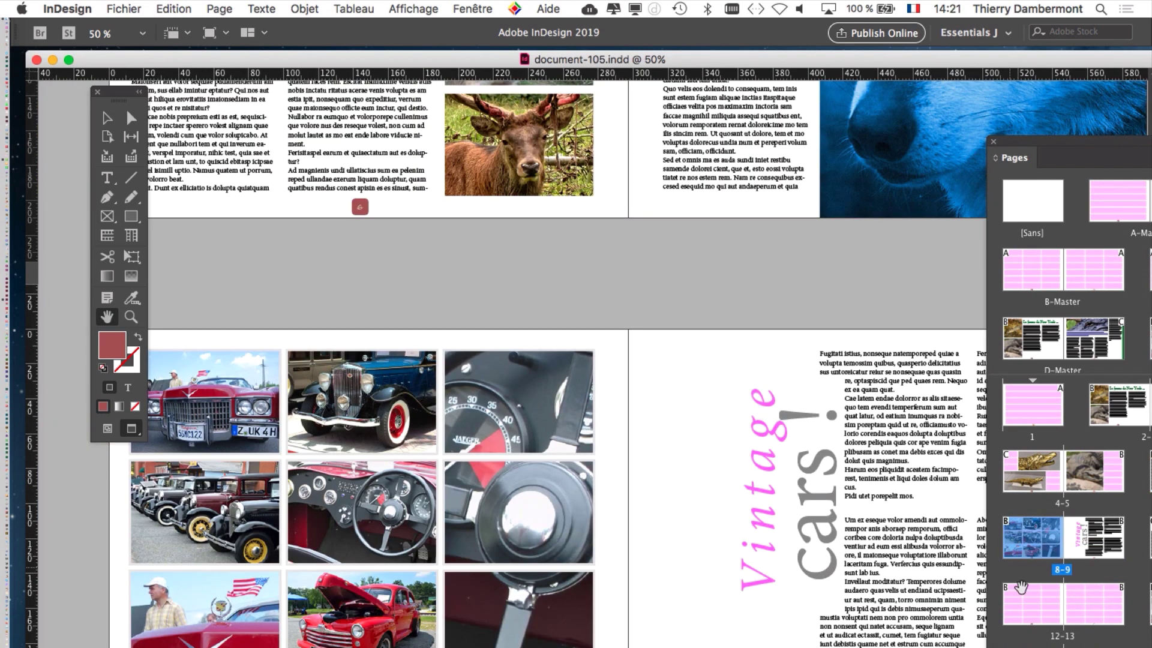
{"action": "double_click", "coordinate": [1067, 641]}
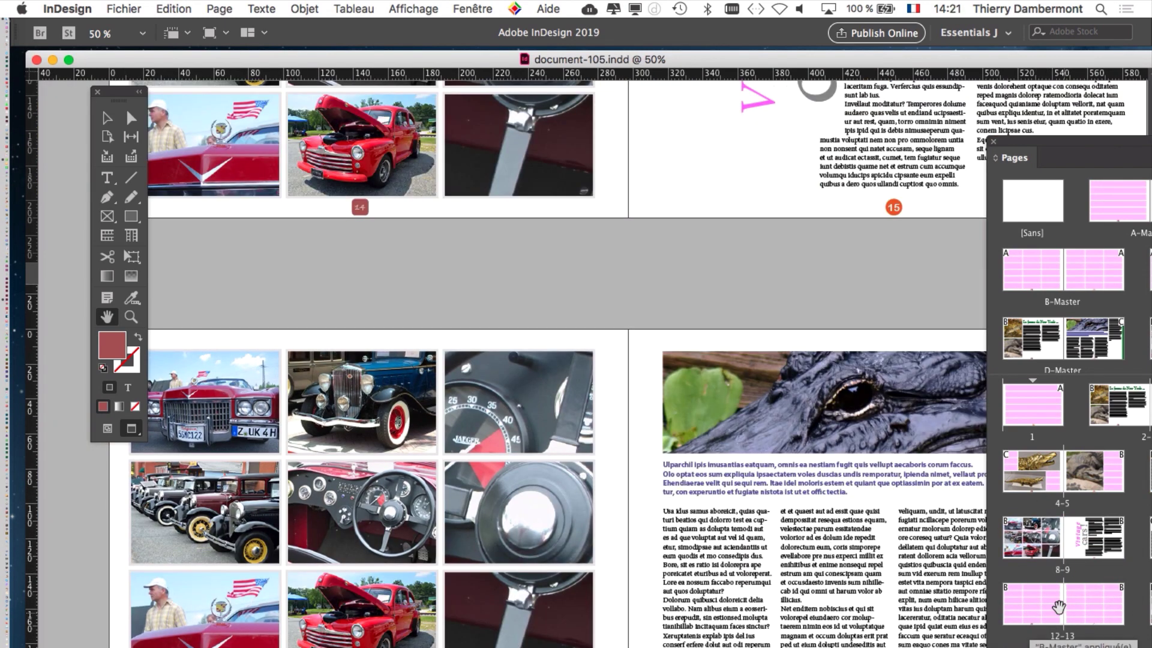
{"action": "double_click", "coordinate": [1059, 607]}
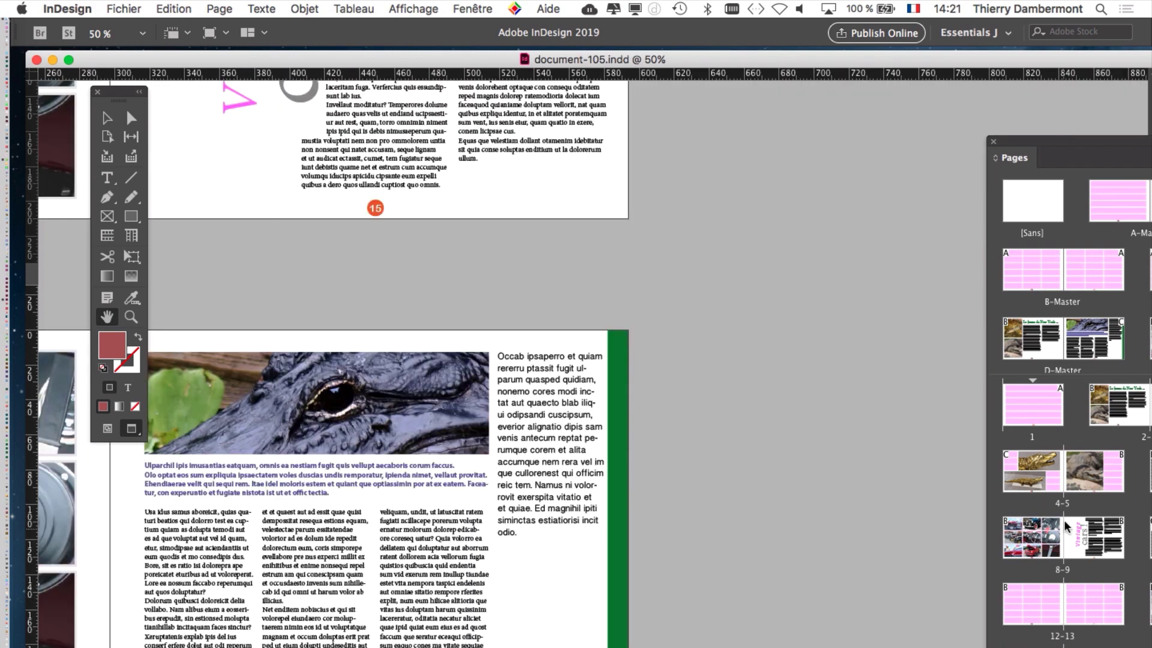
Step: Inspect the F-Master and both pages of the D-Master spread
{"action": "double_click", "coordinate": [1033, 339]}
{"action": "double_click", "coordinate": [1110, 346]}
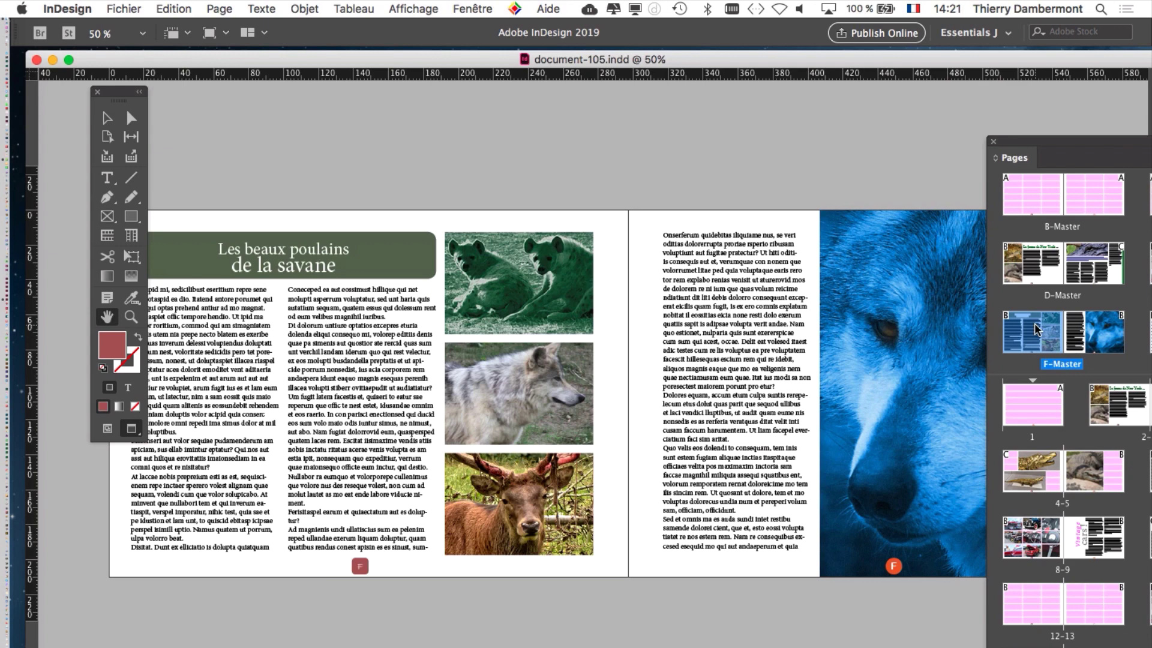
{"action": "double_click", "coordinate": [1039, 270]}
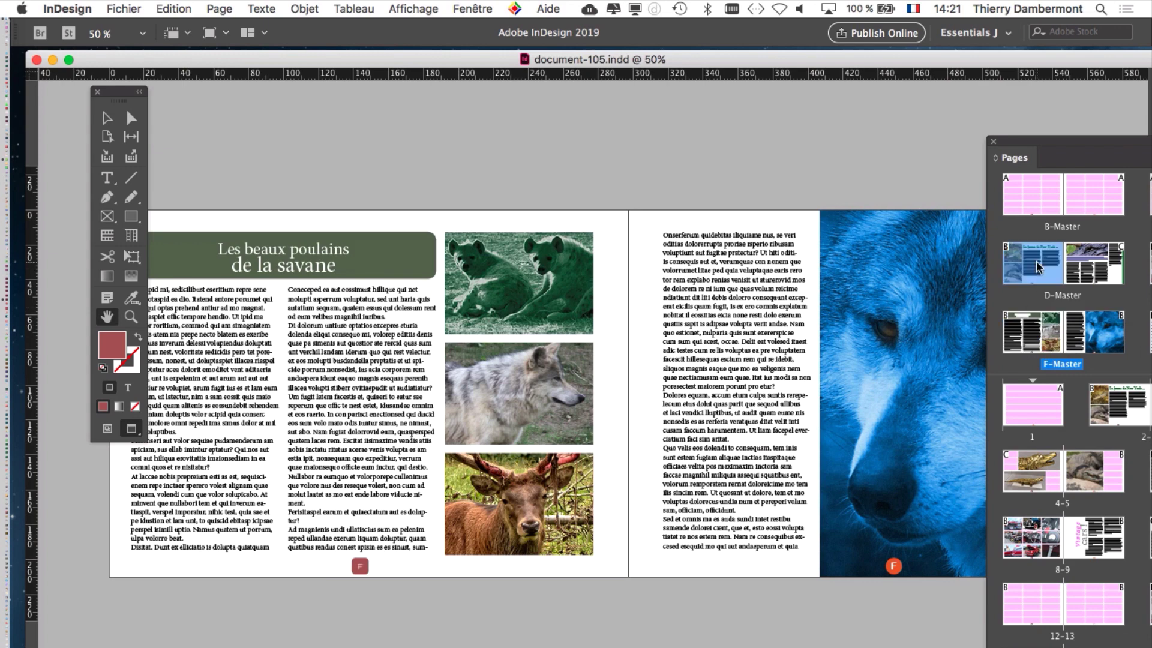
{"action": "left_click", "coordinate": [1099, 271]}
{"action": "double_click", "coordinate": [1099, 271]}
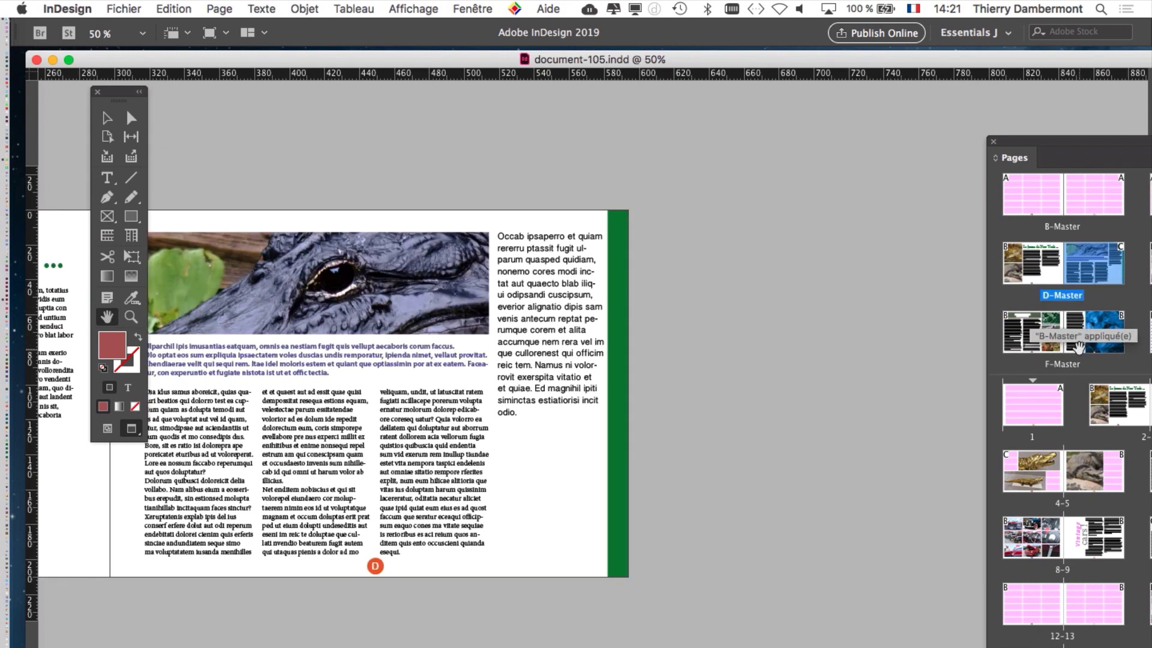
{"action": "double_click", "coordinate": [1037, 281]}
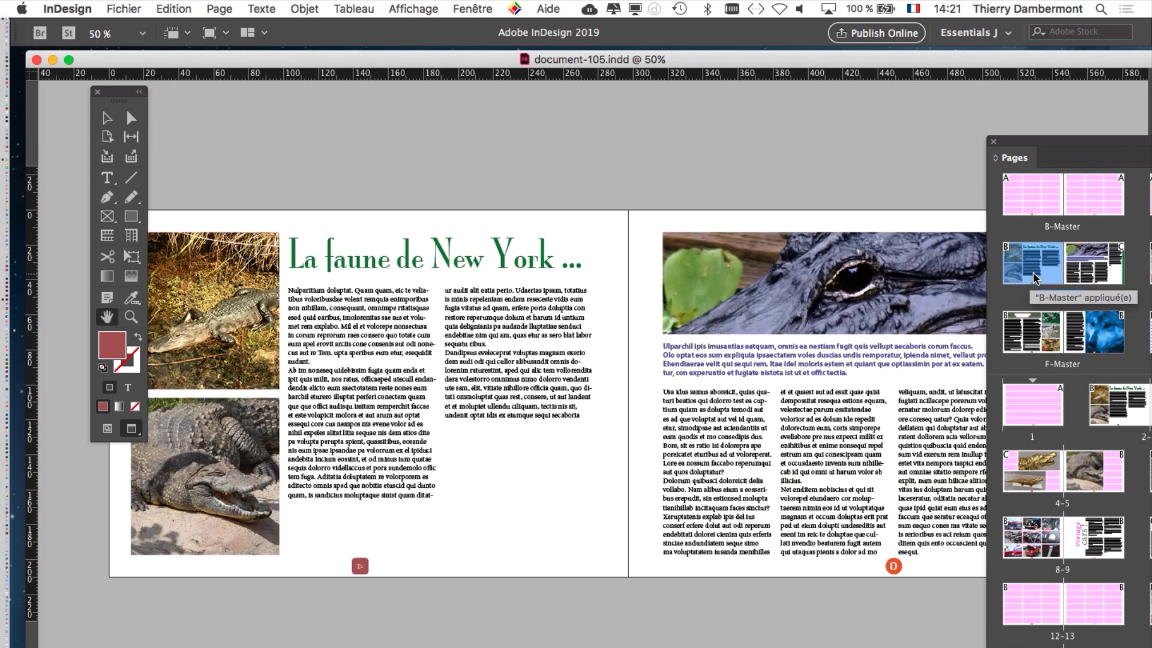
{"action": "scroll", "coordinate": [1085, 549], "scroll_direction": "down", "scroll_amount": 2}
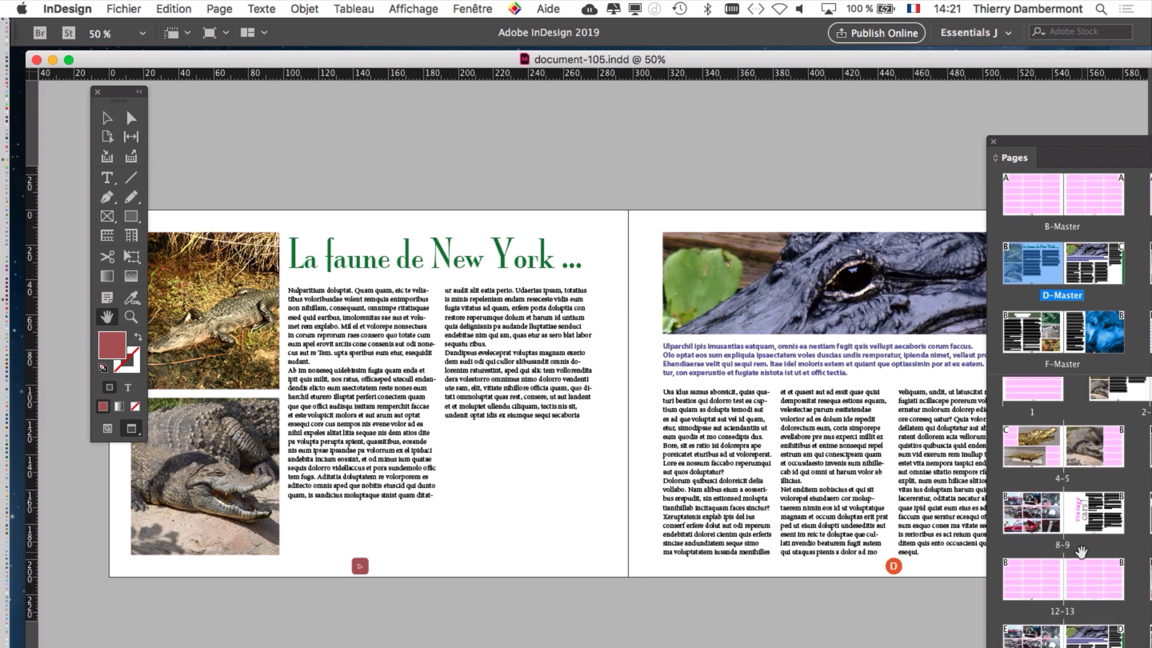
Step: Open page 22 with the blue wolf at 100% zoom and move the Pages and Tools panels clear of it
{"action": "left_click_drag", "start_coordinate": [1044, 148], "coordinate": [799, 405]}
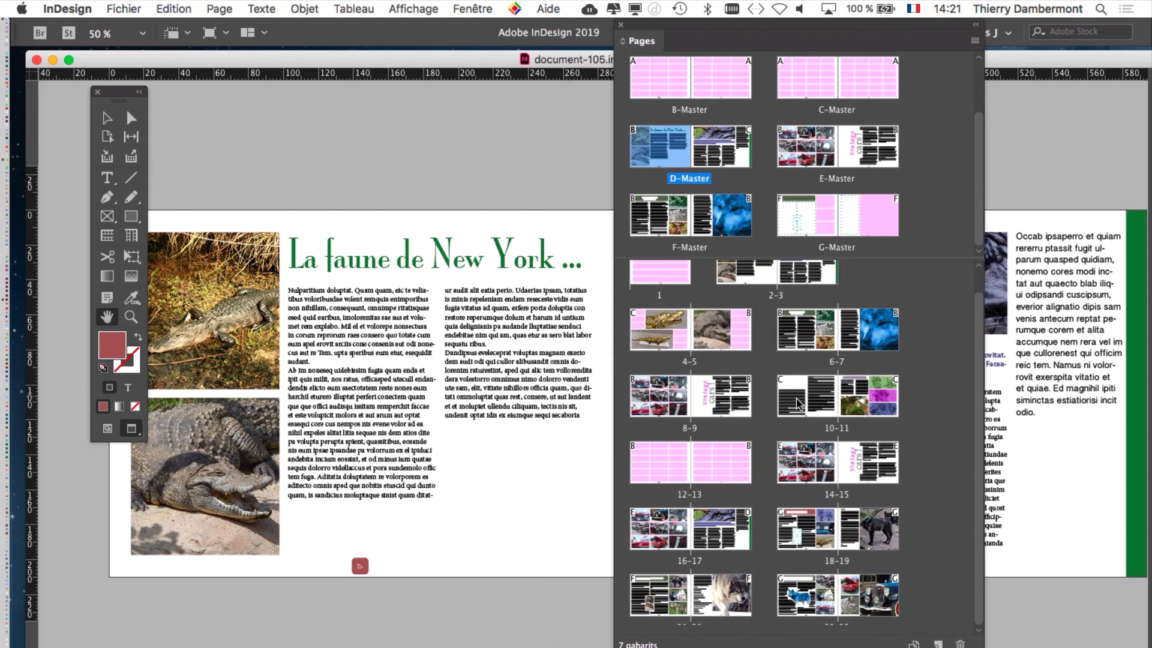
{"action": "left_click_drag", "start_coordinate": [847, 534], "coordinate": [830, 618]}
{"action": "double_click", "coordinate": [813, 599]}
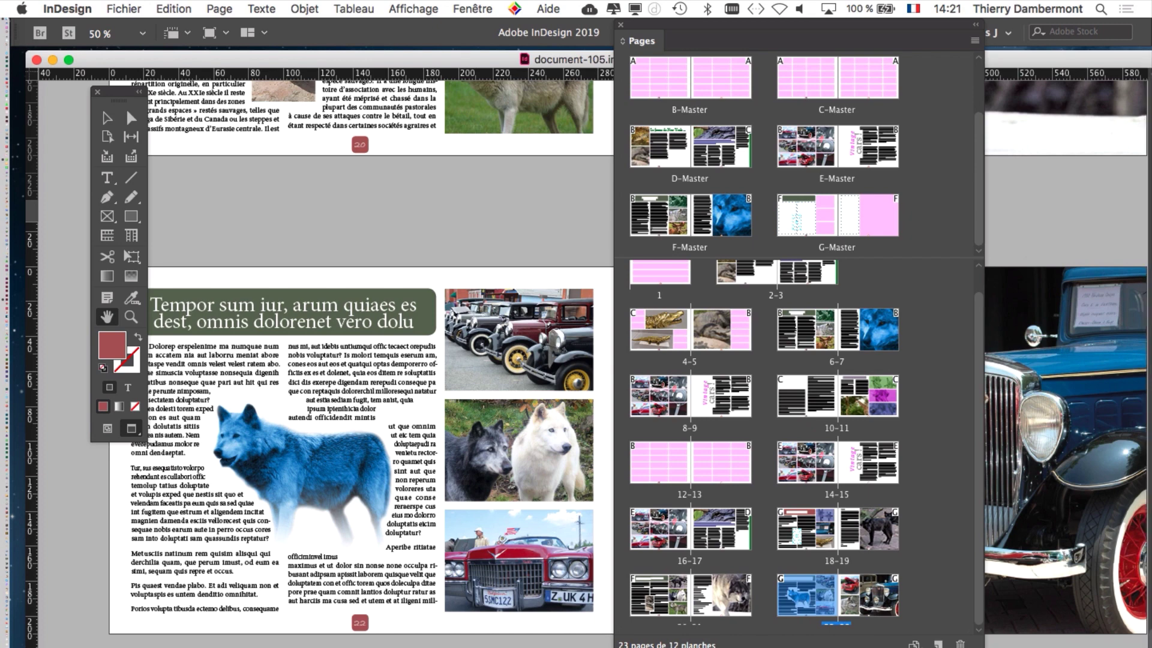
{"action": "key", "text": "super+1"}
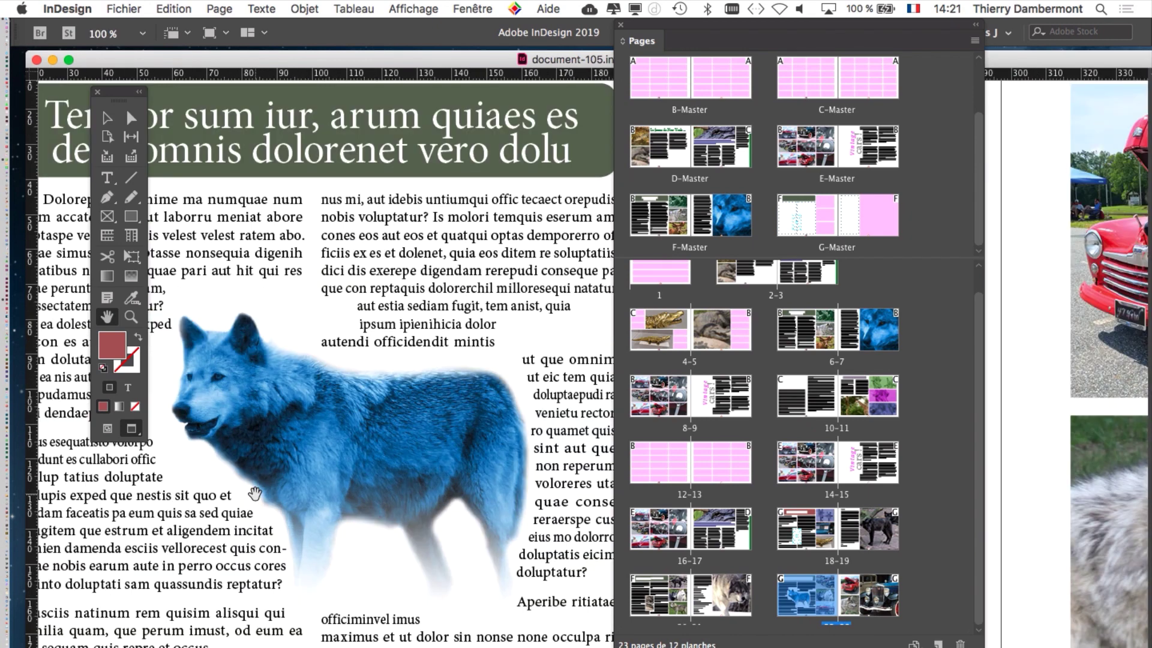
{"action": "left_click_drag", "start_coordinate": [126, 106], "coordinate": [80, 100]}
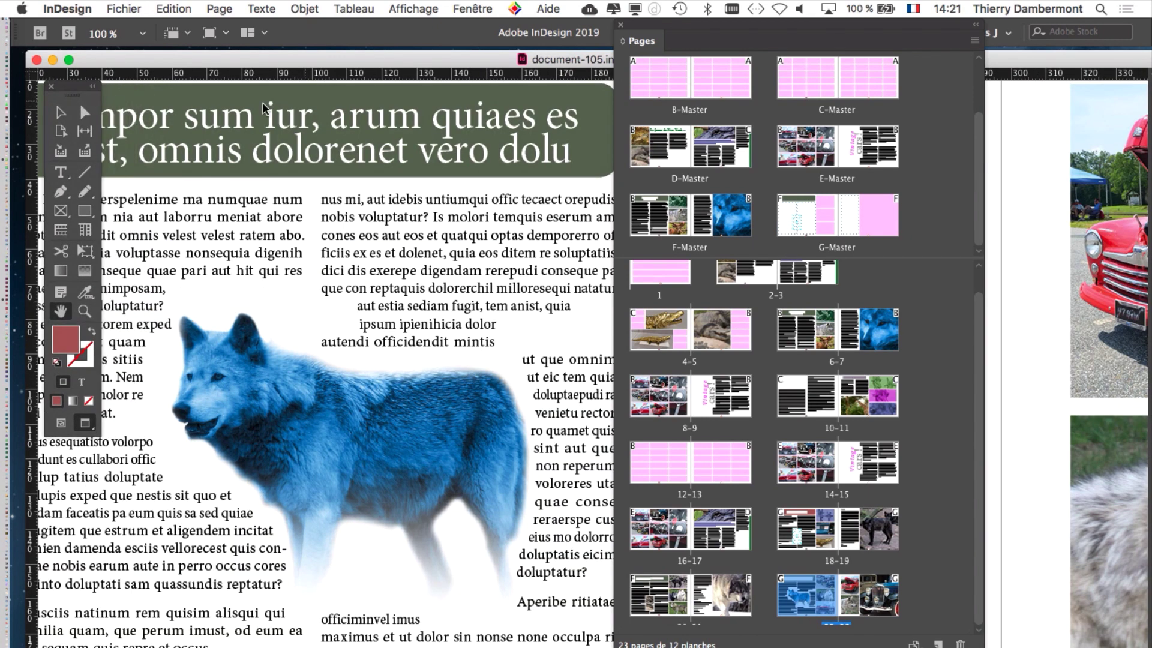
{"action": "left_click_drag", "start_coordinate": [676, 43], "coordinate": [888, 56]}
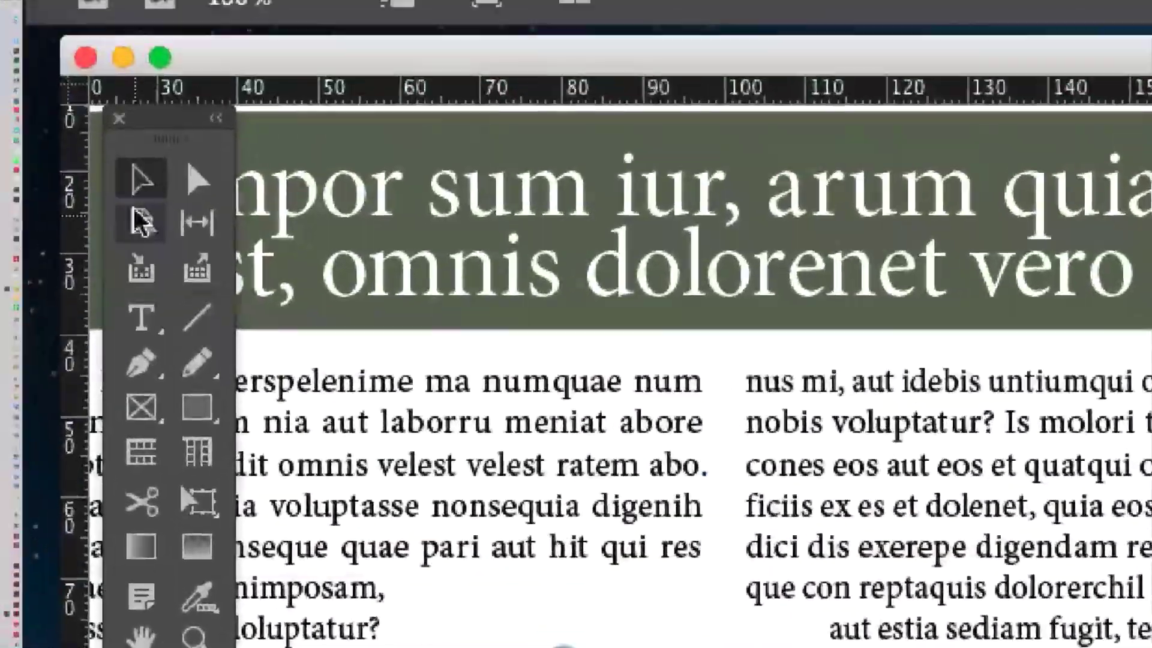
Step: Select the two text frames around the blue wolf with the Selection tool, then try to select the wolf image
{"action": "left_click", "coordinate": [140, 222]}
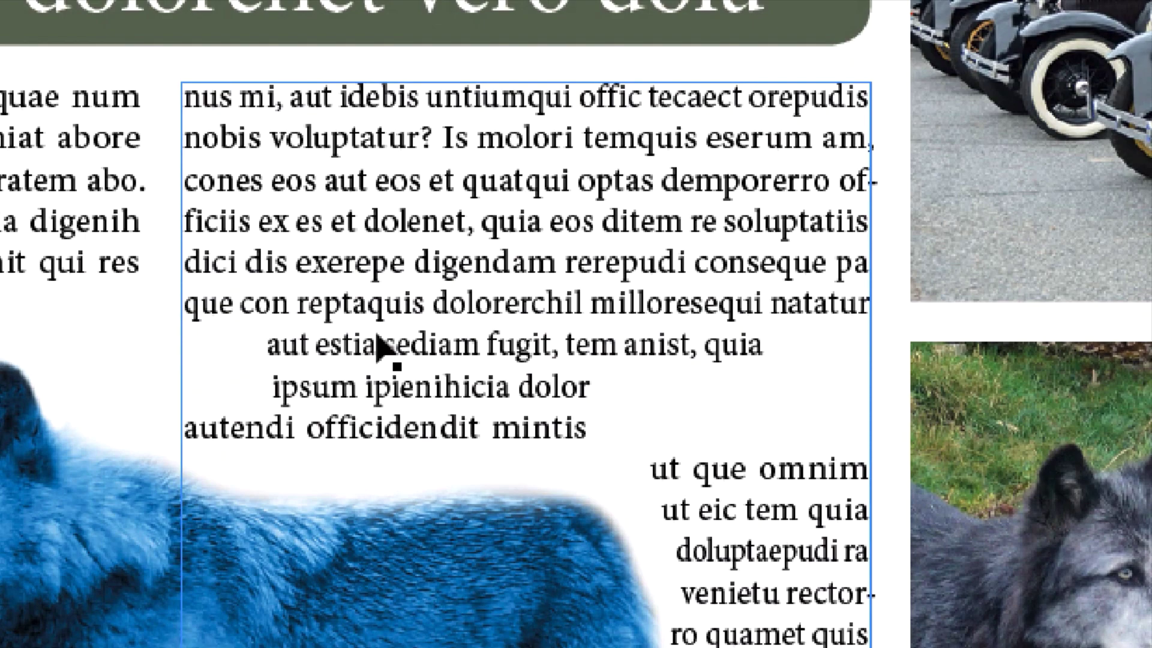
{"action": "left_click", "coordinate": [399, 205]}
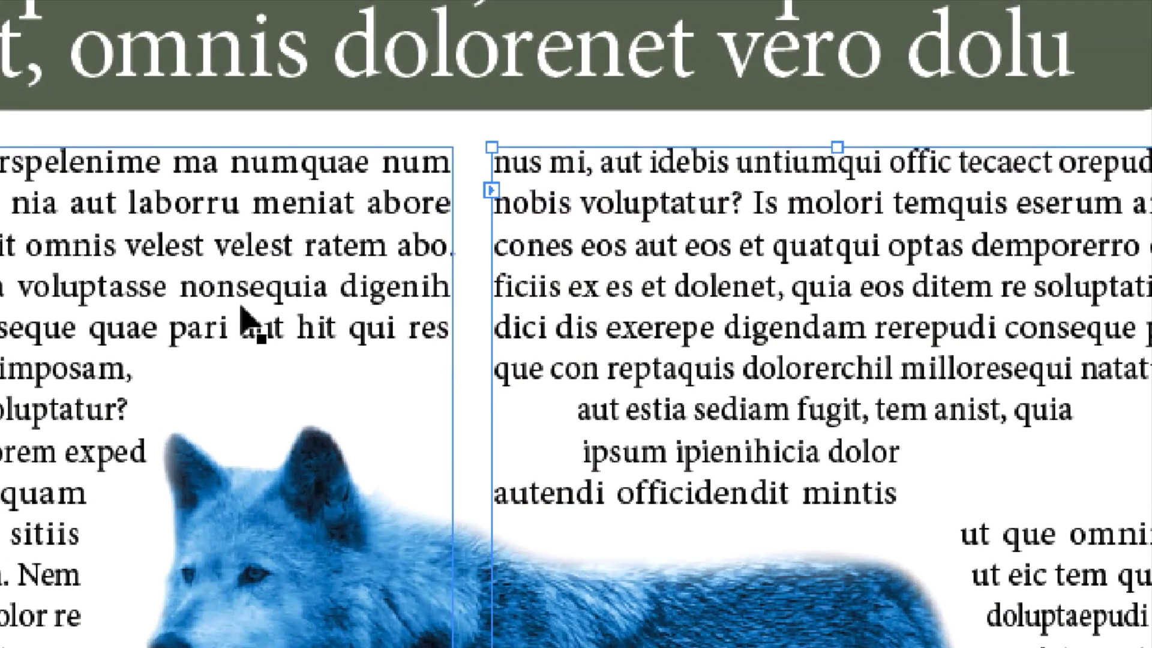
{"action": "left_click", "coordinate": [241, 309]}
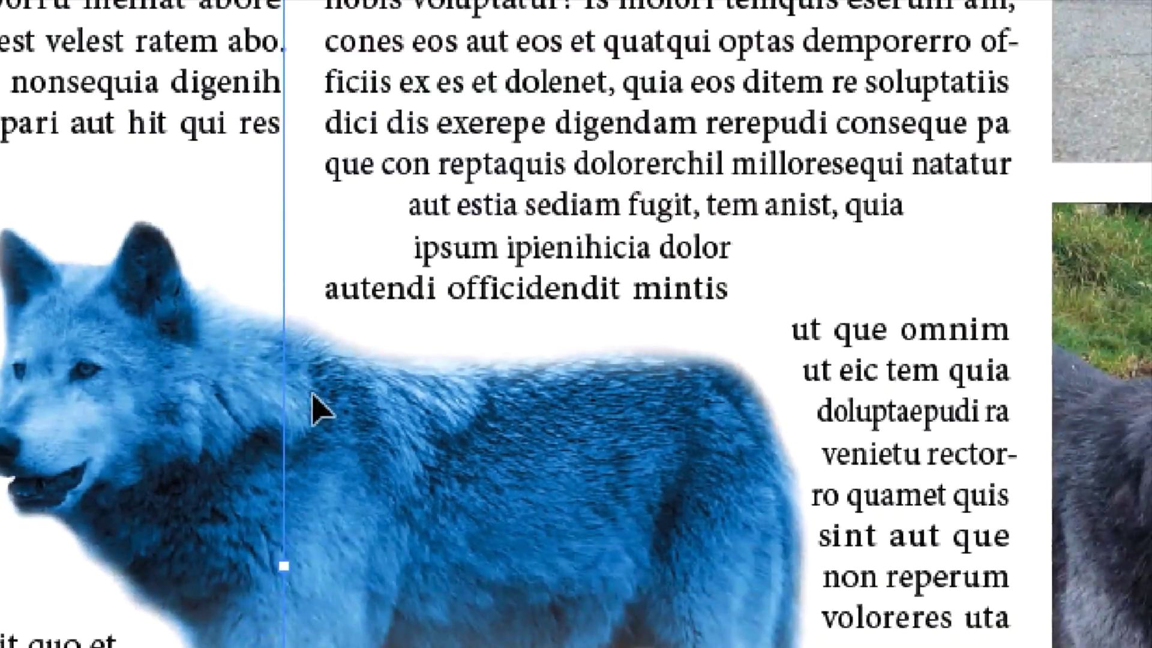
{"action": "left_click", "coordinate": [478, 608]}
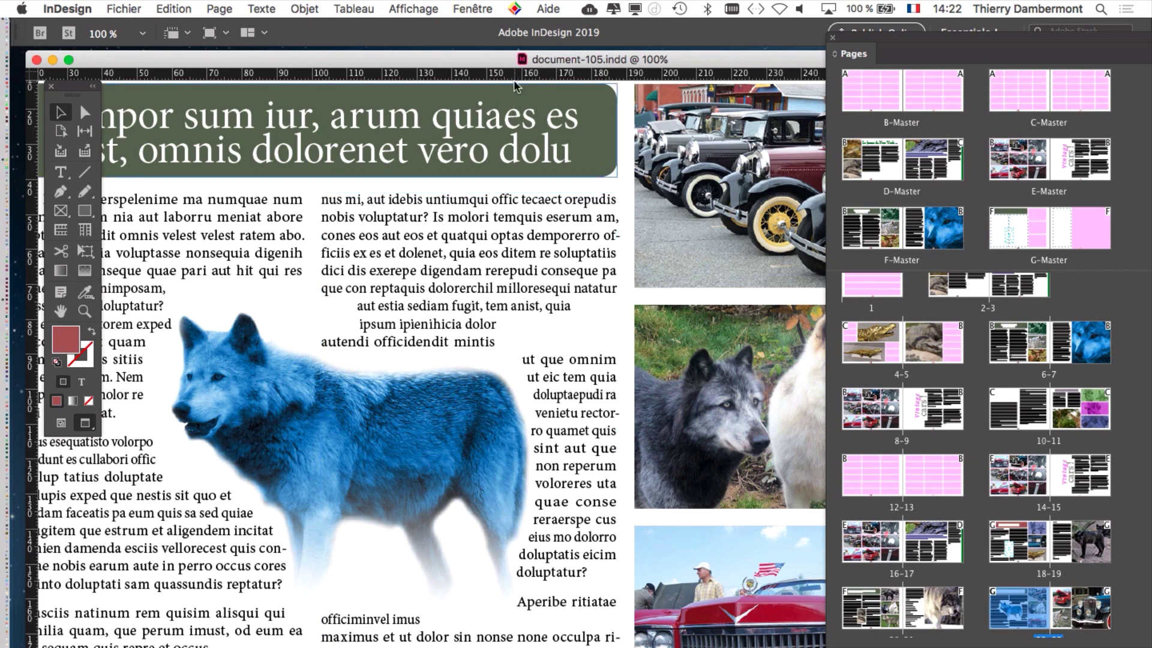
Step: Show the Layers (Calques) panel and place it over the car photos, beside the wolf
{"action": "left_click", "coordinate": [464, 8]}
{"action": "left_click", "coordinate": [525, 117]}
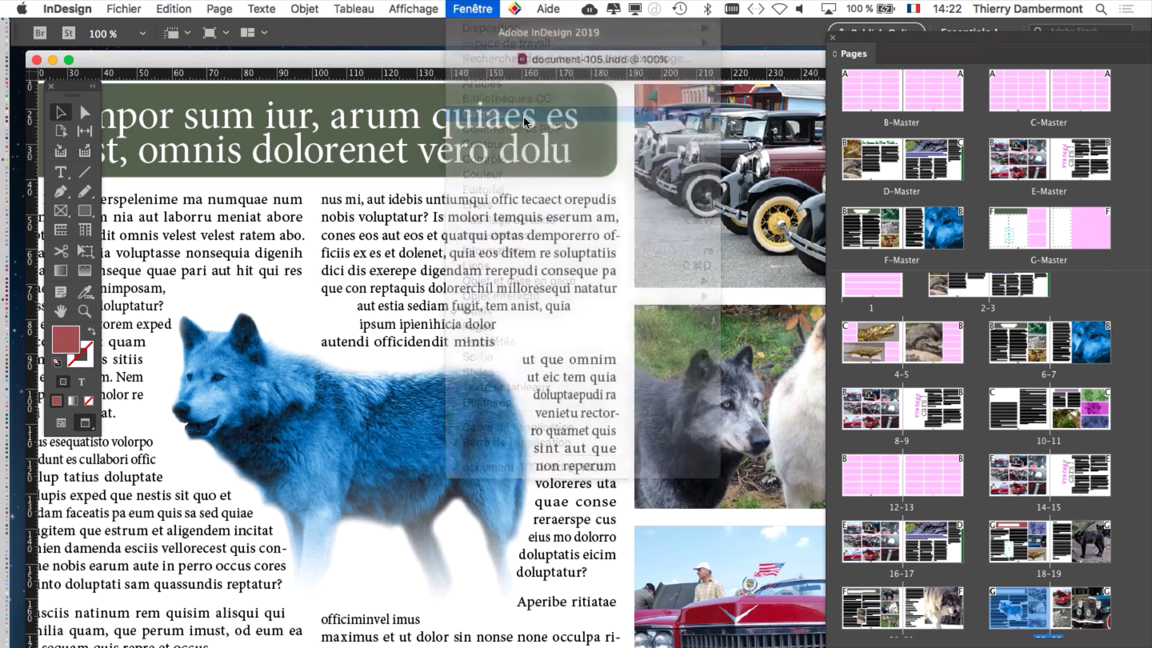
{"action": "left_click_drag", "start_coordinate": [531, 438], "coordinate": [729, 190]}
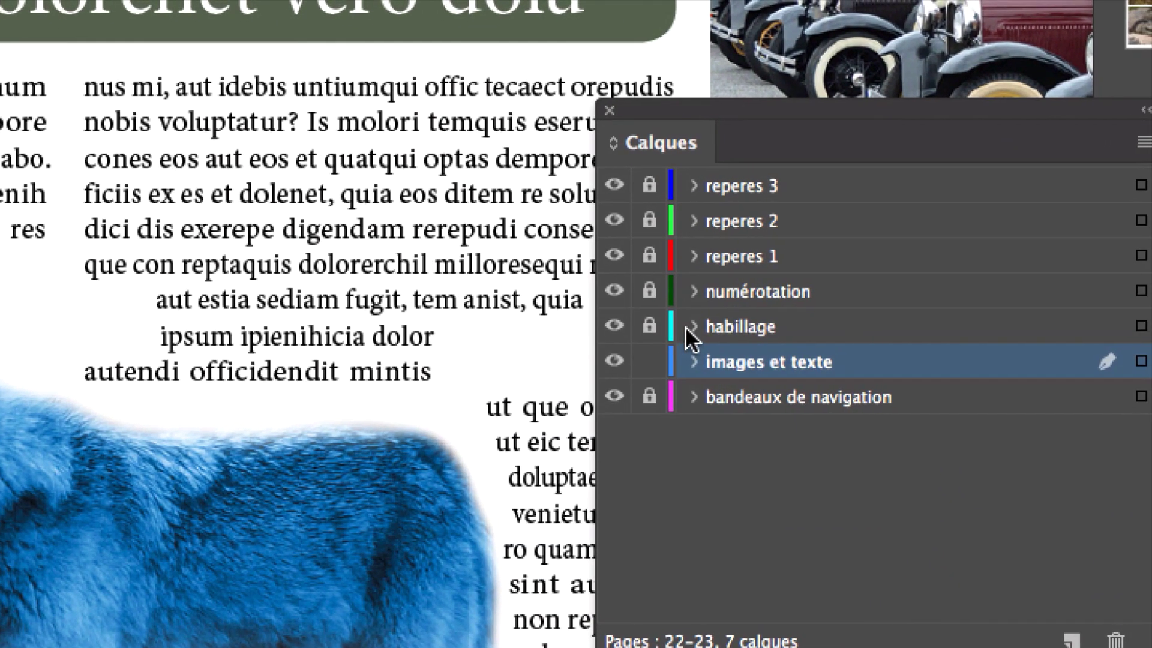
Step: Expand the "habillage" layer to check which objects it contains, and collapse it again
{"action": "left_click", "coordinate": [707, 324]}
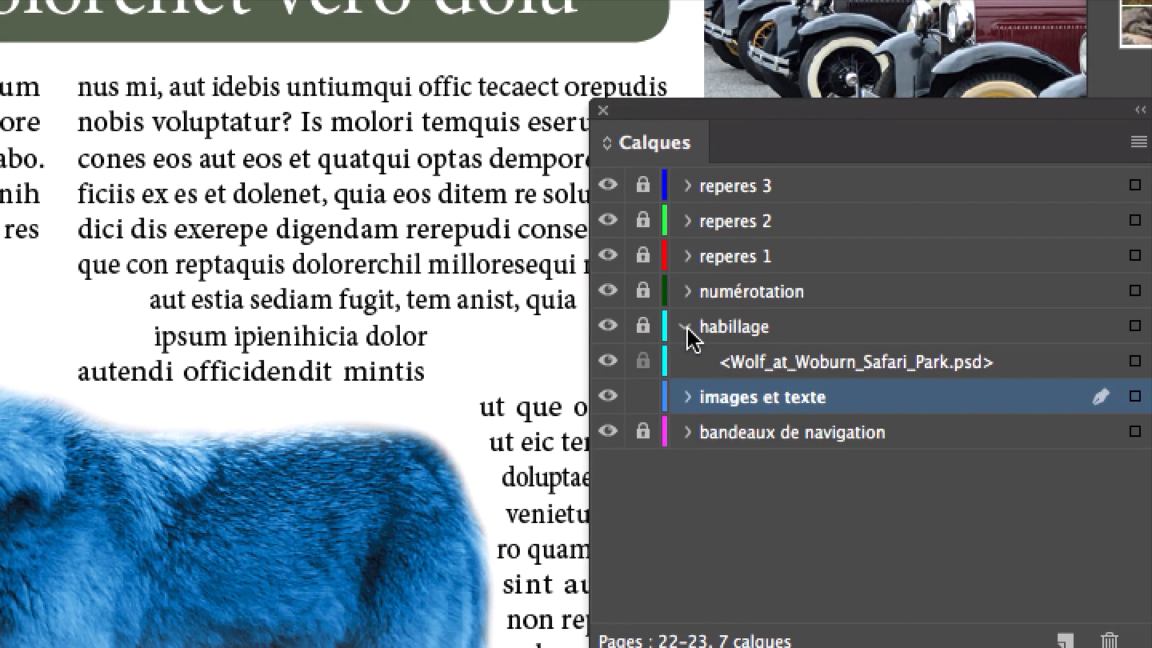
{"action": "left_click", "coordinate": [687, 327]}
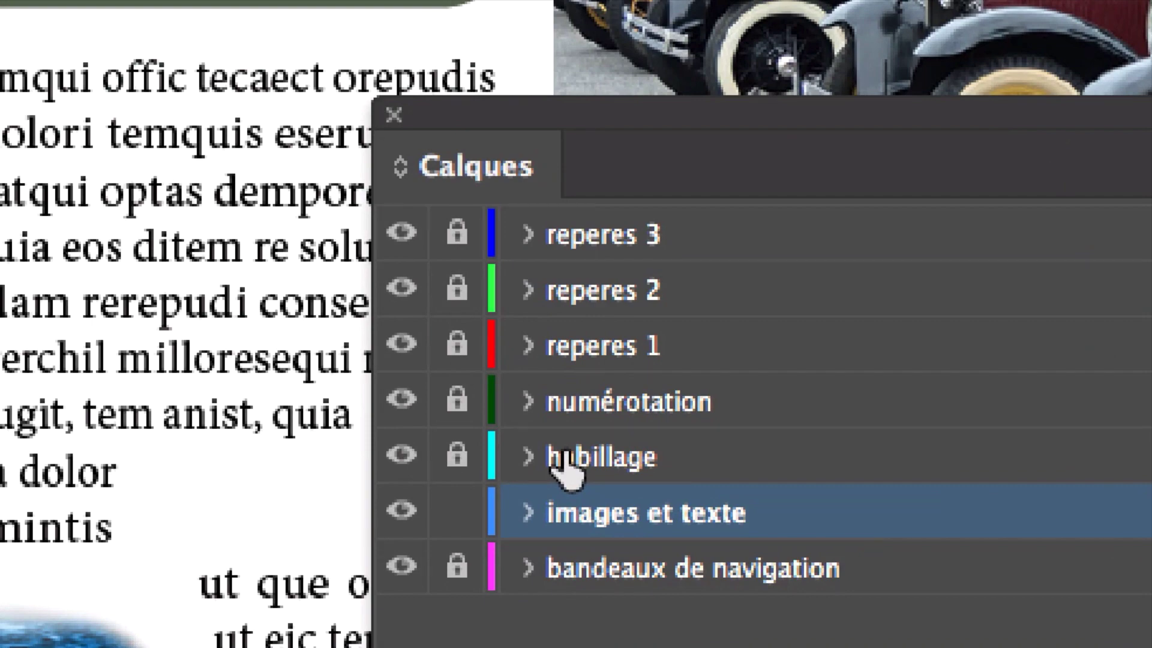
{"action": "left_click", "coordinate": [528, 456]}
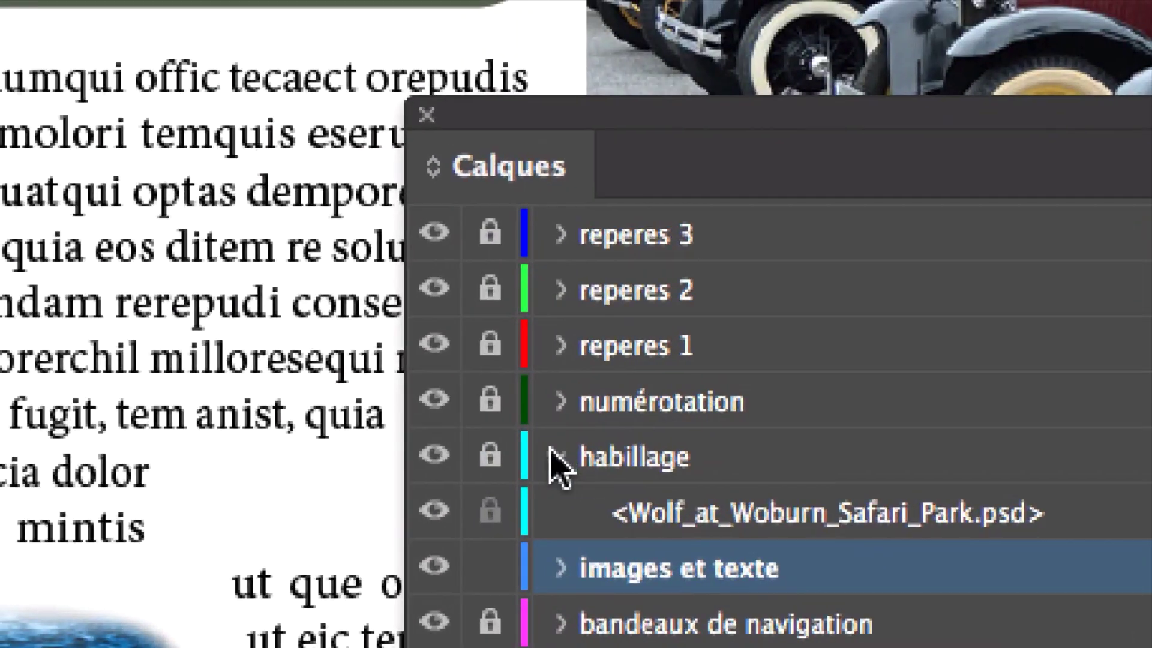
{"action": "left_click", "coordinate": [202, 396]}
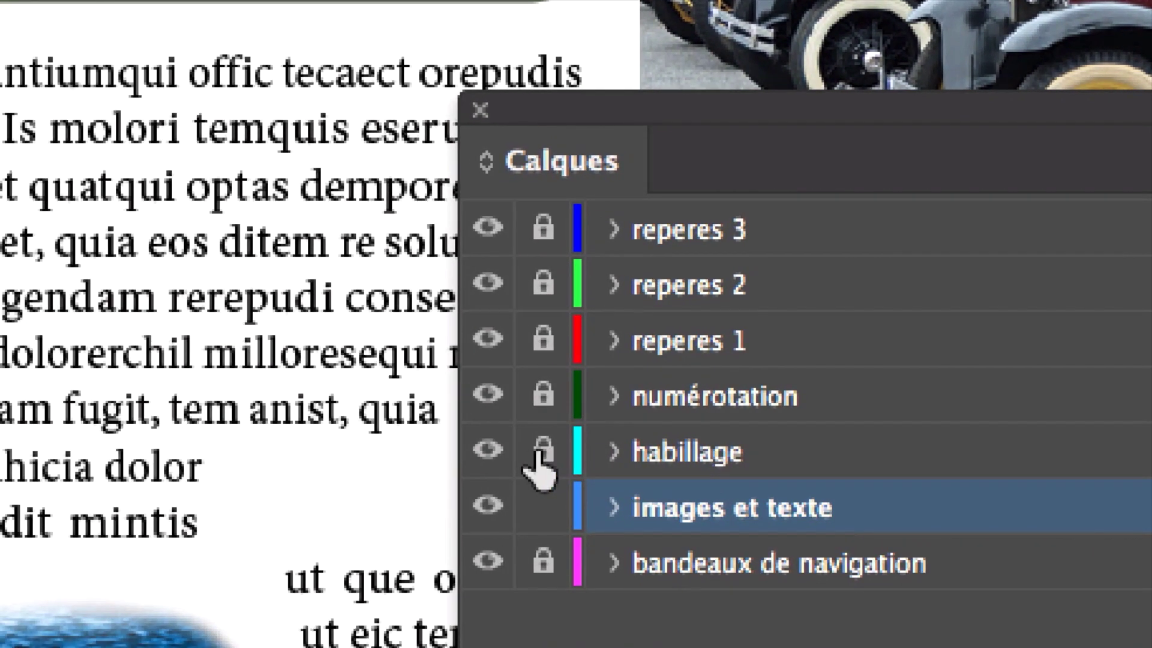
Step: Unlock the "habillage" layer while locking all the other layers, and place the Layers panel clear of the wolf and its text
{"action": "left_click", "coordinate": [538, 447], "text": "alt"}
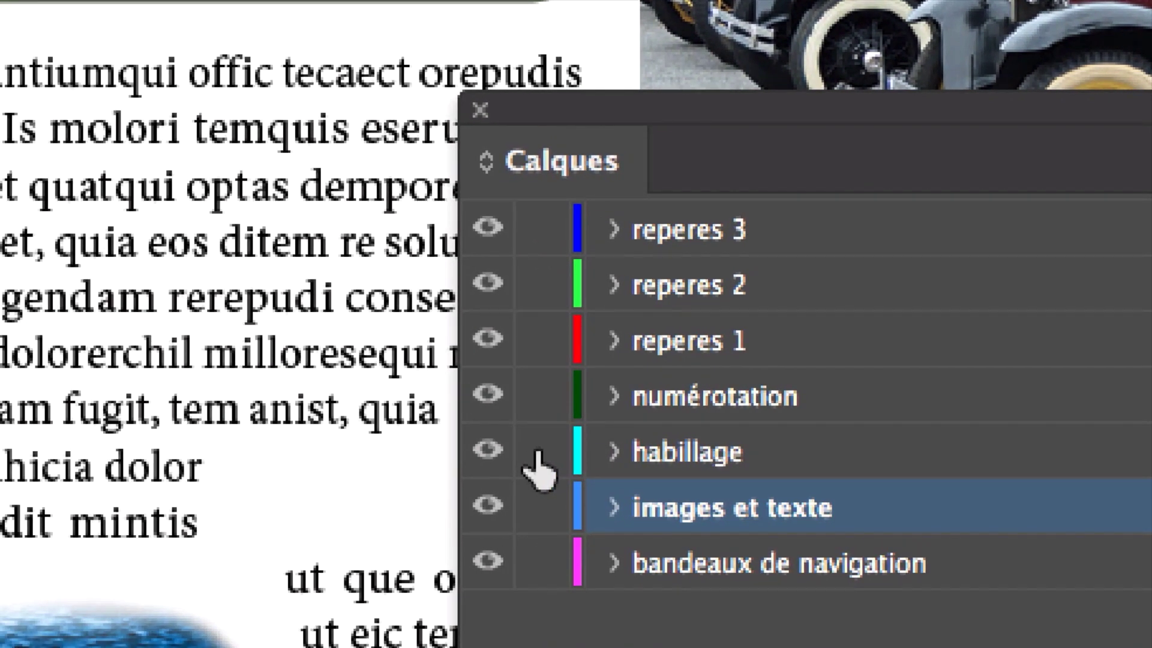
{"action": "left_click", "coordinate": [538, 456], "text": "alt"}
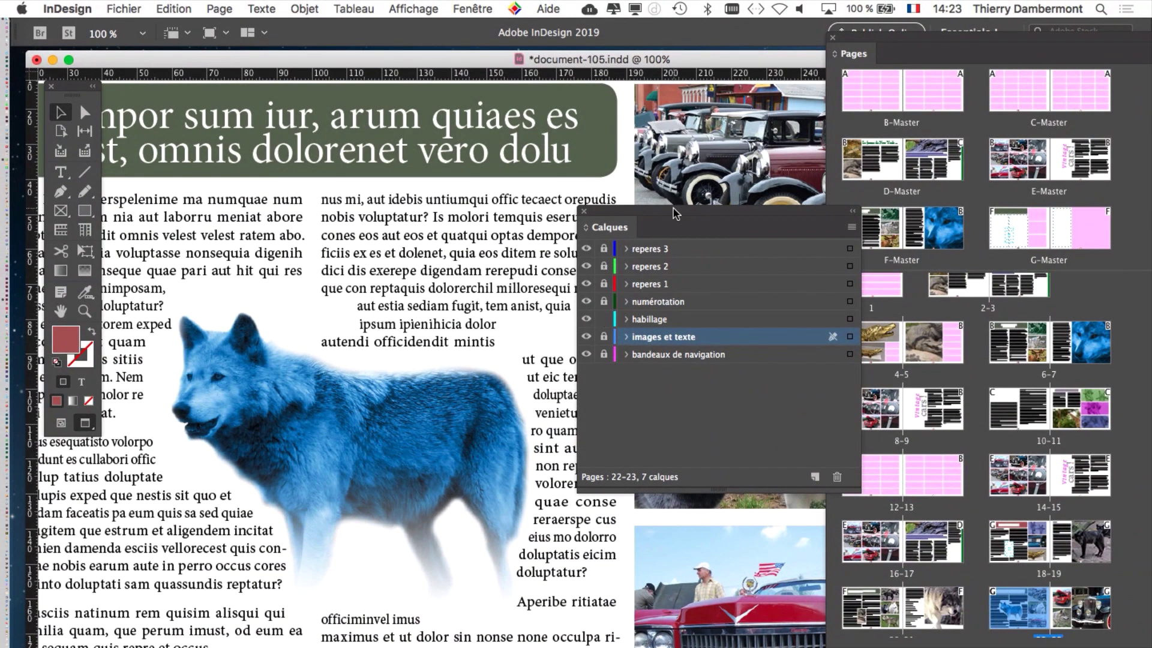
{"action": "left_click_drag", "start_coordinate": [681, 222], "coordinate": [802, 126]}
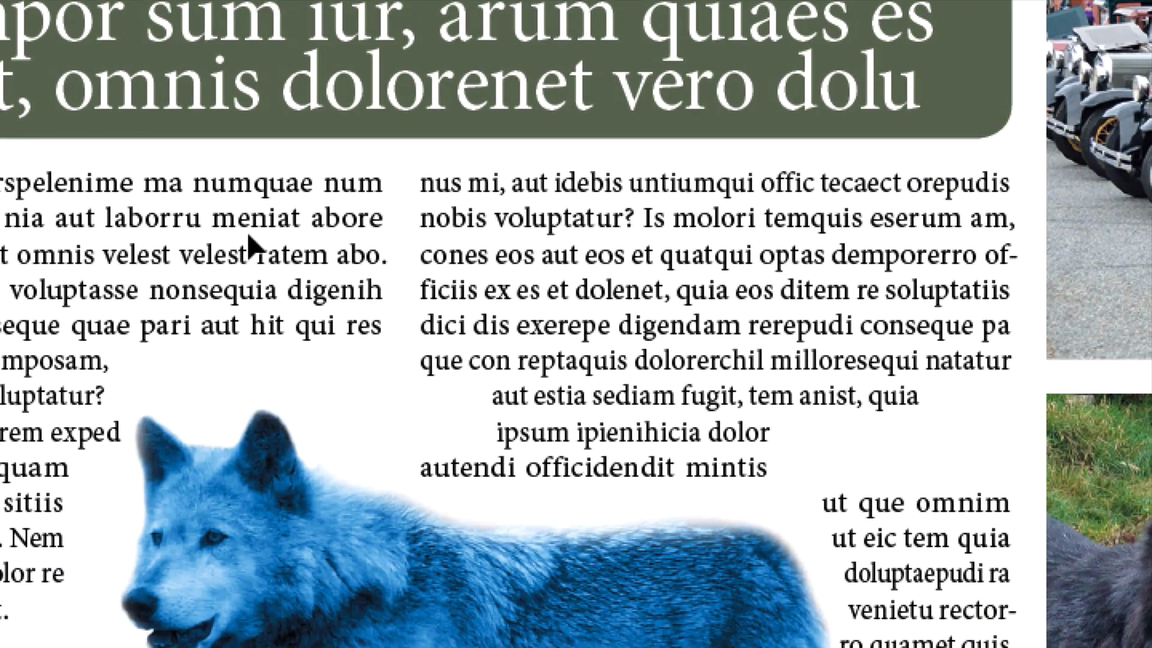
Step: Select the blue wolf's frame on page 22, select the image inside it at 50% zoom, and clear the selection
{"action": "left_click", "coordinate": [446, 646]}
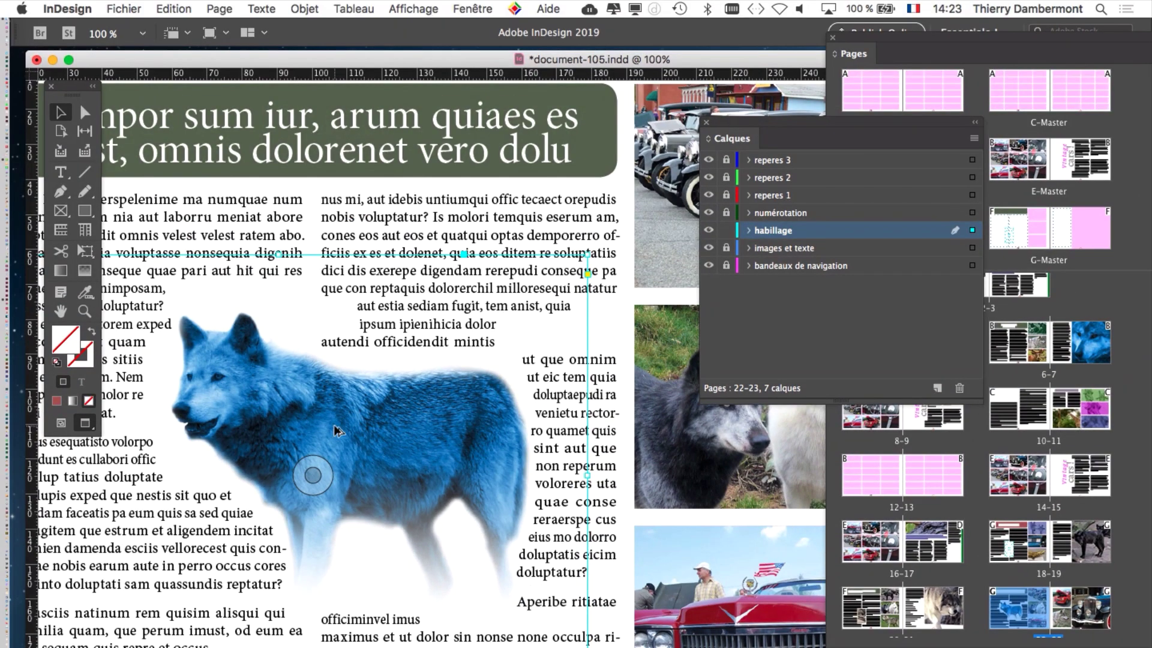
{"action": "key", "text": "super+minus"}
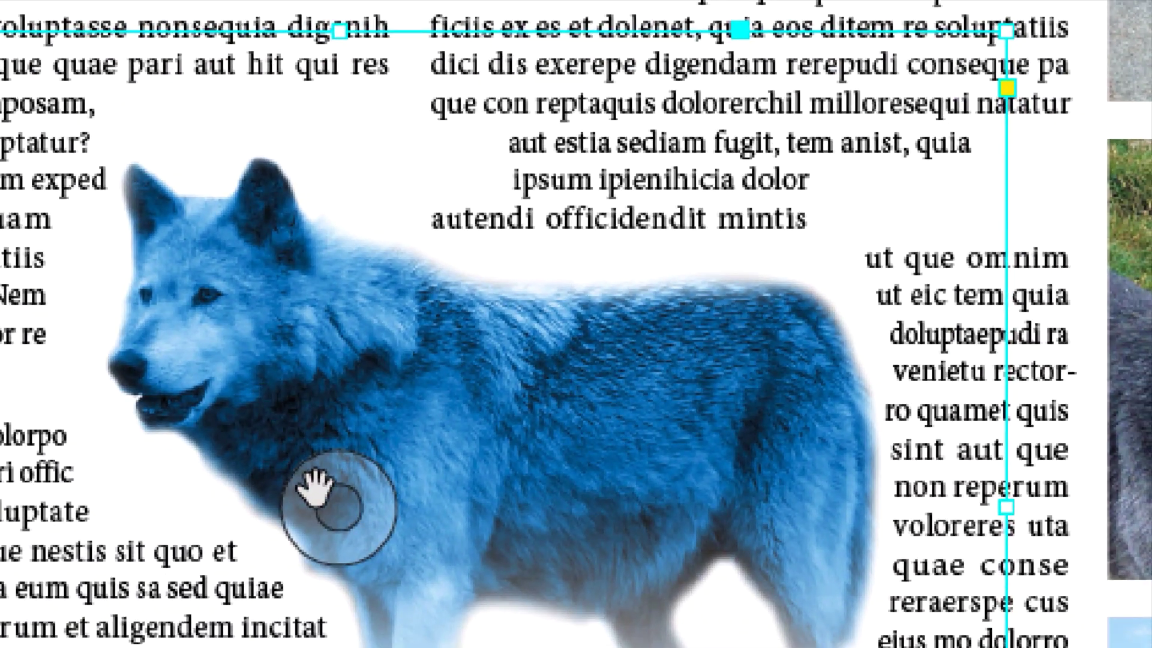
{"action": "left_click", "coordinate": [315, 486]}
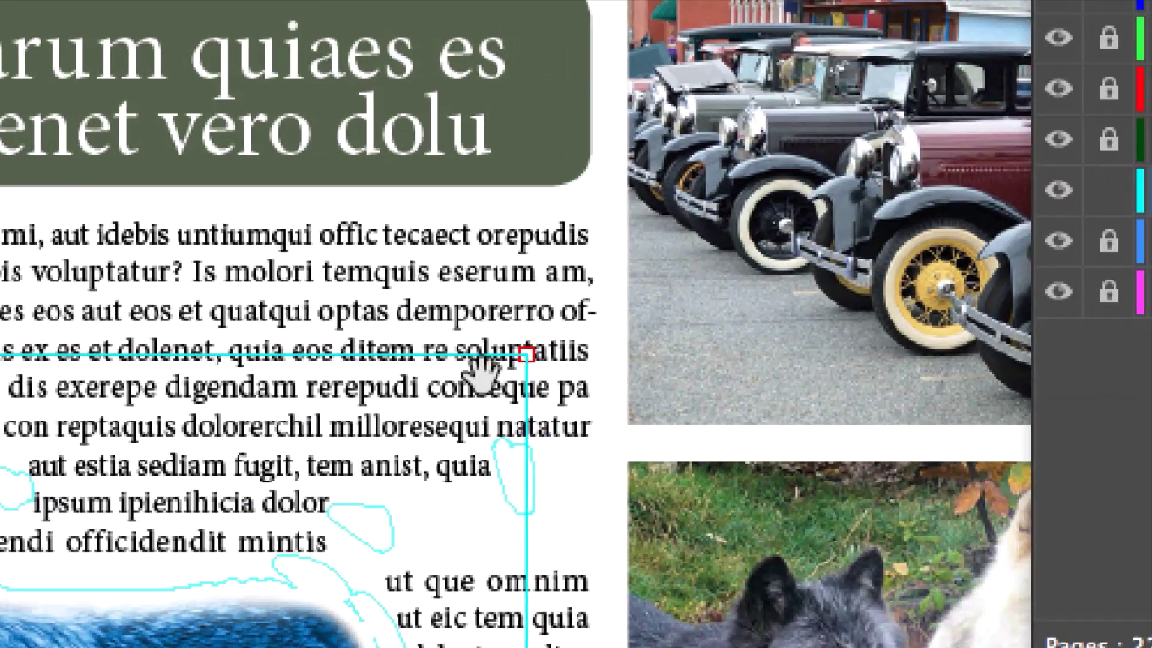
{"action": "key", "text": "ctrl+minus"}
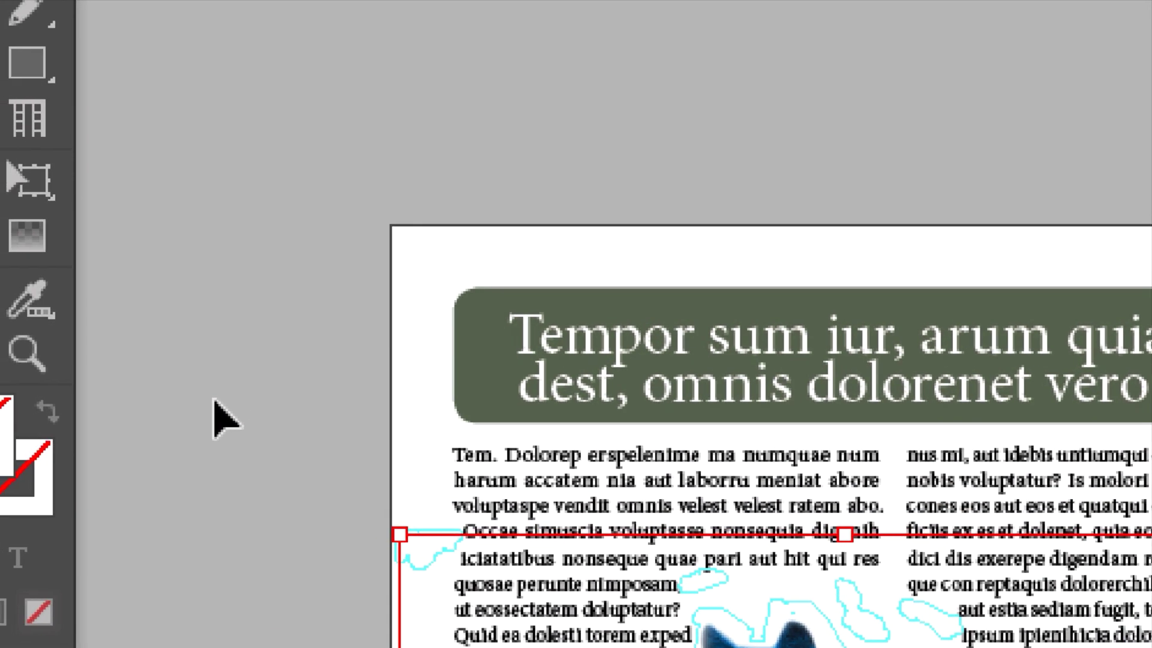
{"action": "left_click", "coordinate": [215, 402]}
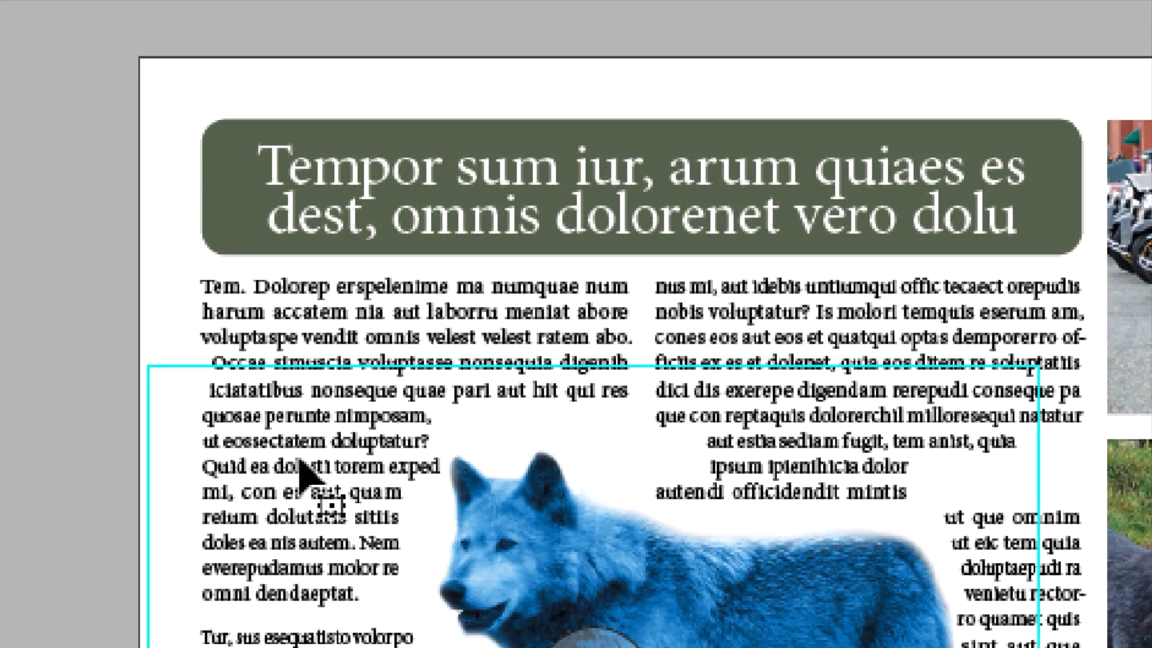
Step: Select the wolf's frame and move it around over the two text columns, finishing slightly past the page's outer edge
{"action": "left_click", "coordinate": [87, 339]}
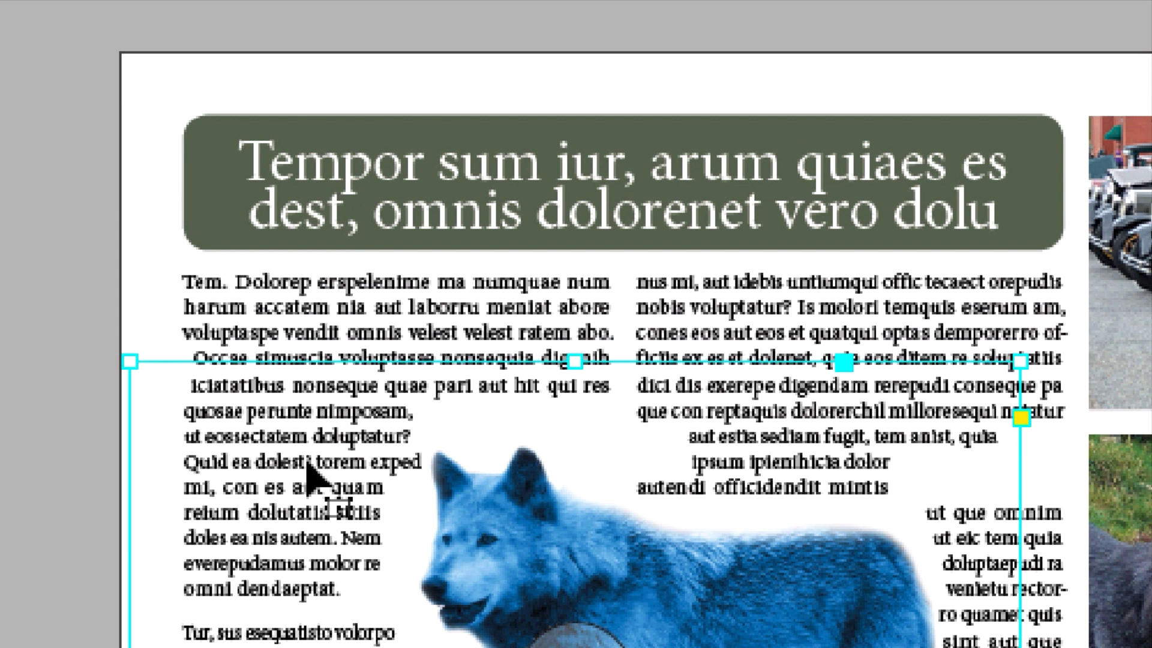
{"action": "left_click", "coordinate": [307, 459]}
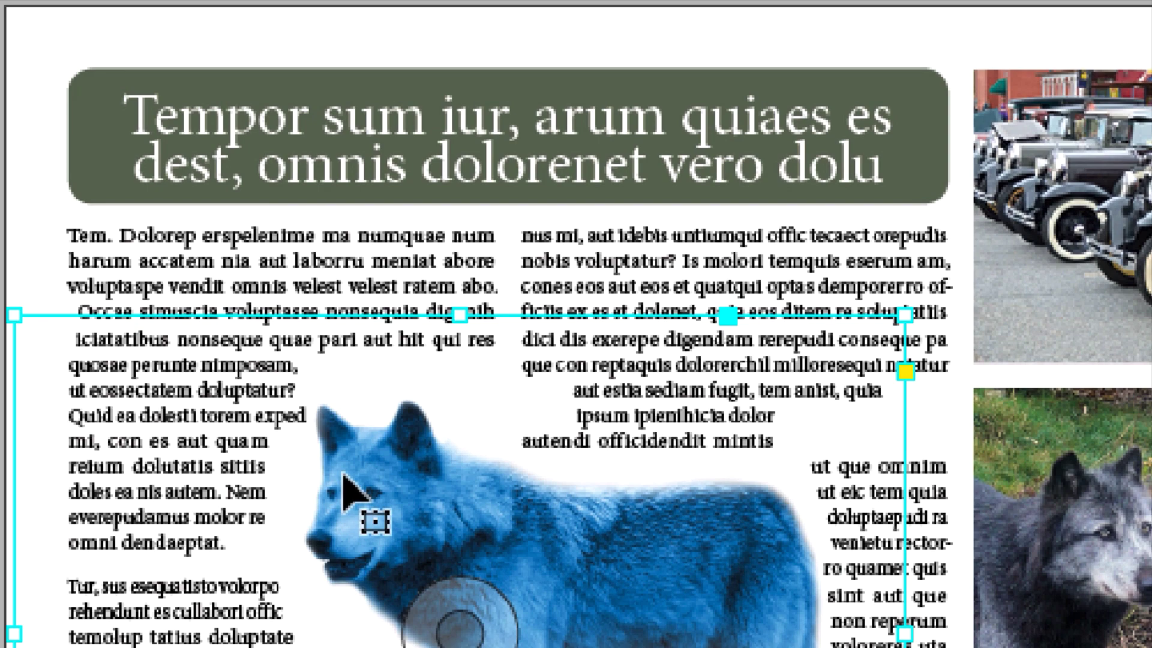
{"action": "left_click", "coordinate": [351, 468]}
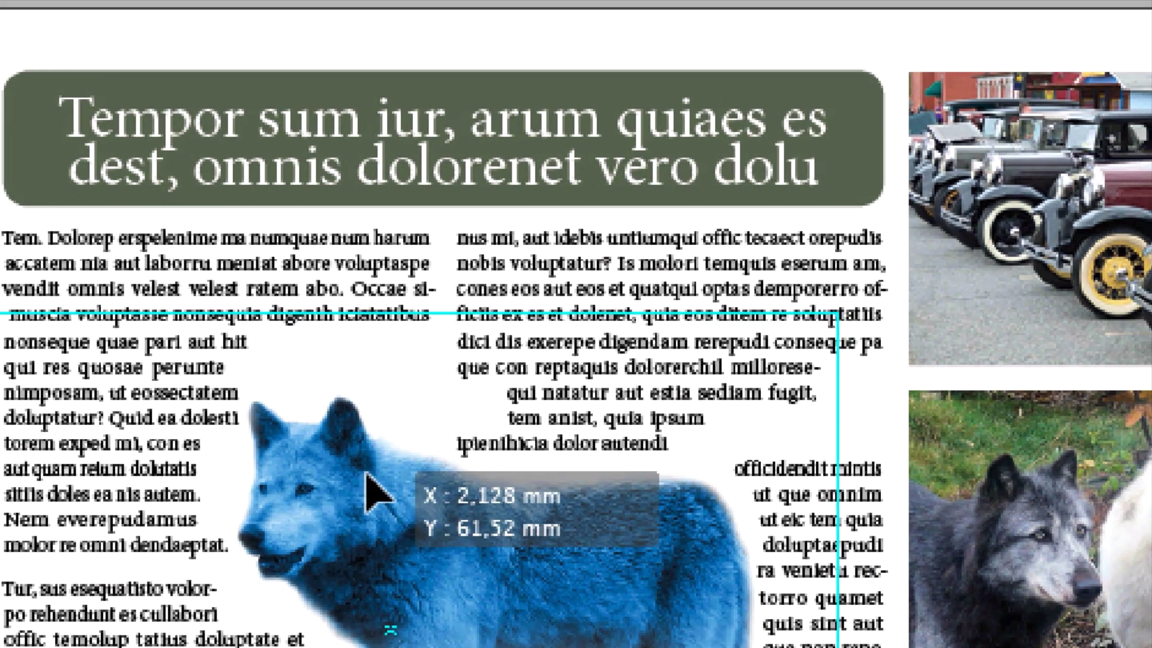
{"action": "mouse_move", "coordinate": [367, 475]}
{"action": "left_mouse_down"}
{"action": "mouse_move", "coordinate": [383, 479]}
{"action": "mouse_move", "coordinate": [378, 463]}
{"action": "left_mouse_up"}
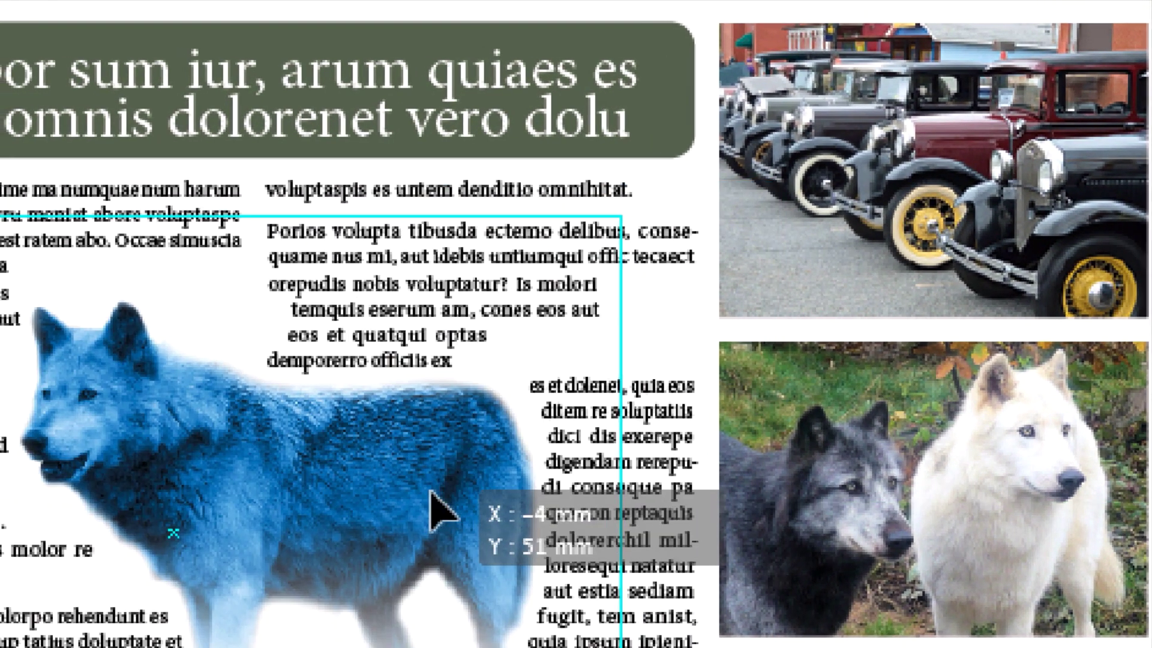
{"action": "left_click_drag", "start_coordinate": [429, 489], "coordinate": [468, 520]}
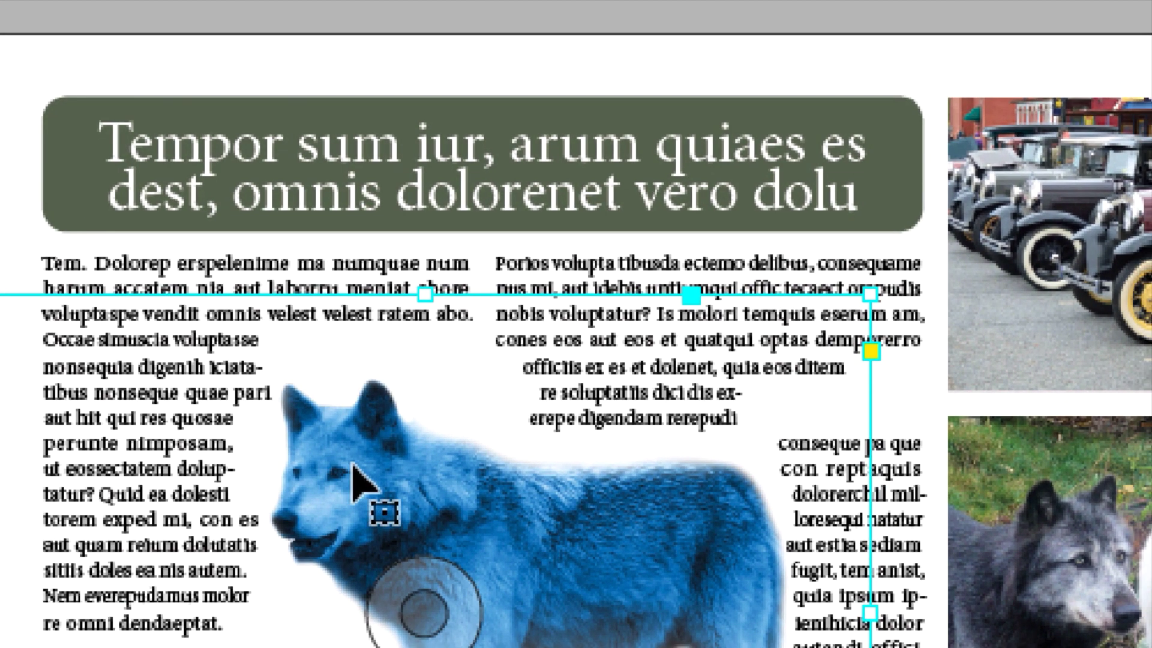
{"action": "left_click_drag", "start_coordinate": [354, 480], "coordinate": [318, 495]}
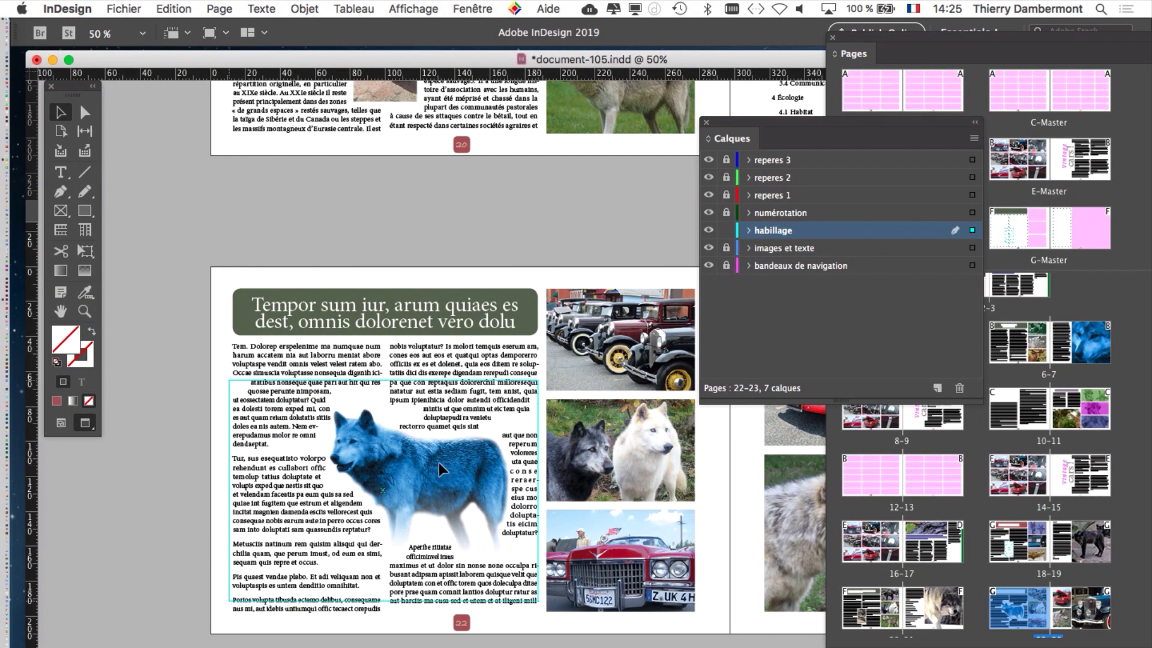
{"action": "left_click_drag", "start_coordinate": [441, 469], "coordinate": [414, 459]}
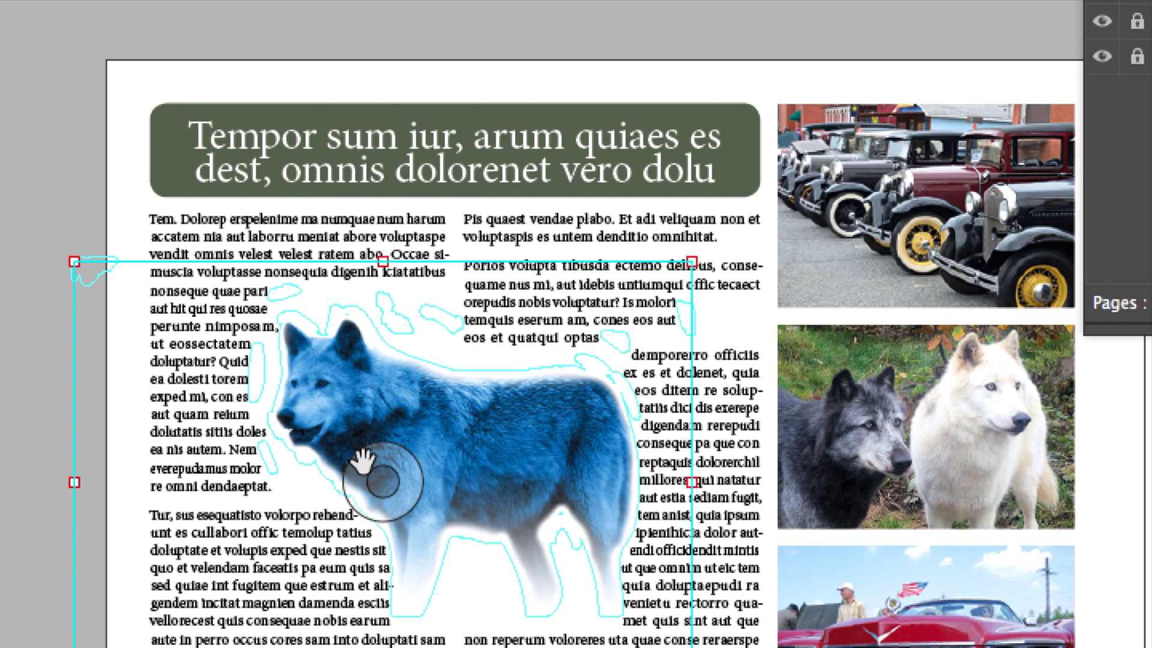
Step: Try to shift the wolf image inside its frame, undo the shift, and deselect it
{"action": "left_click_drag", "start_coordinate": [363, 460], "coordinate": [412, 453]}
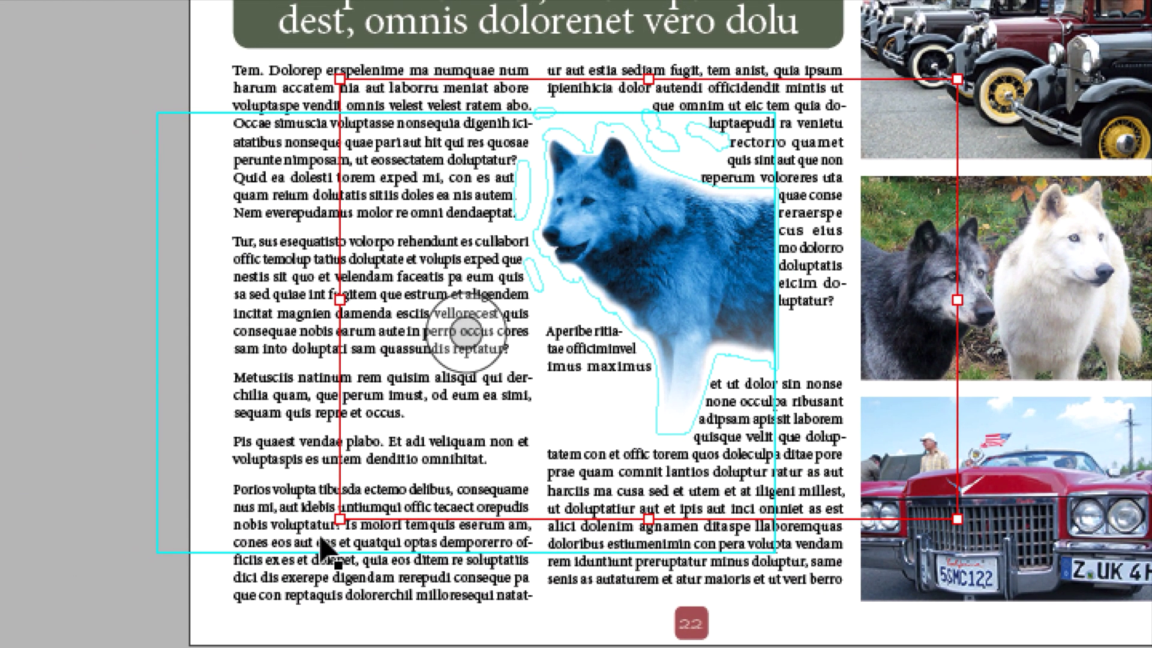
{"action": "key", "text": "ctrl+z"}
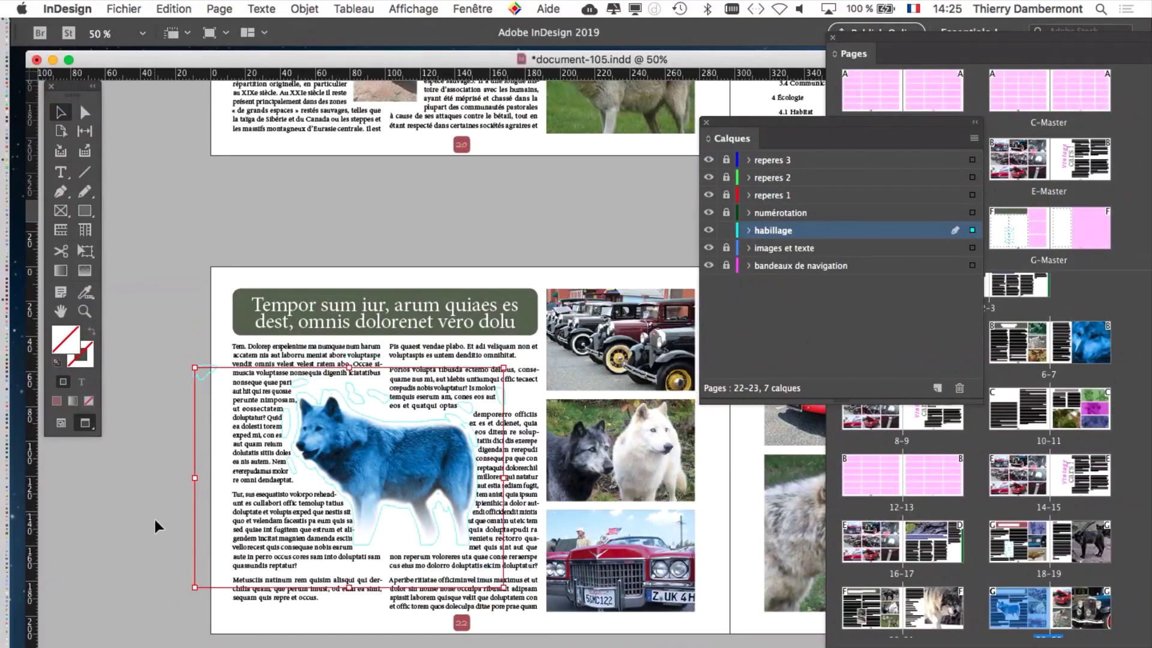
{"action": "left_click", "coordinate": [153, 493]}
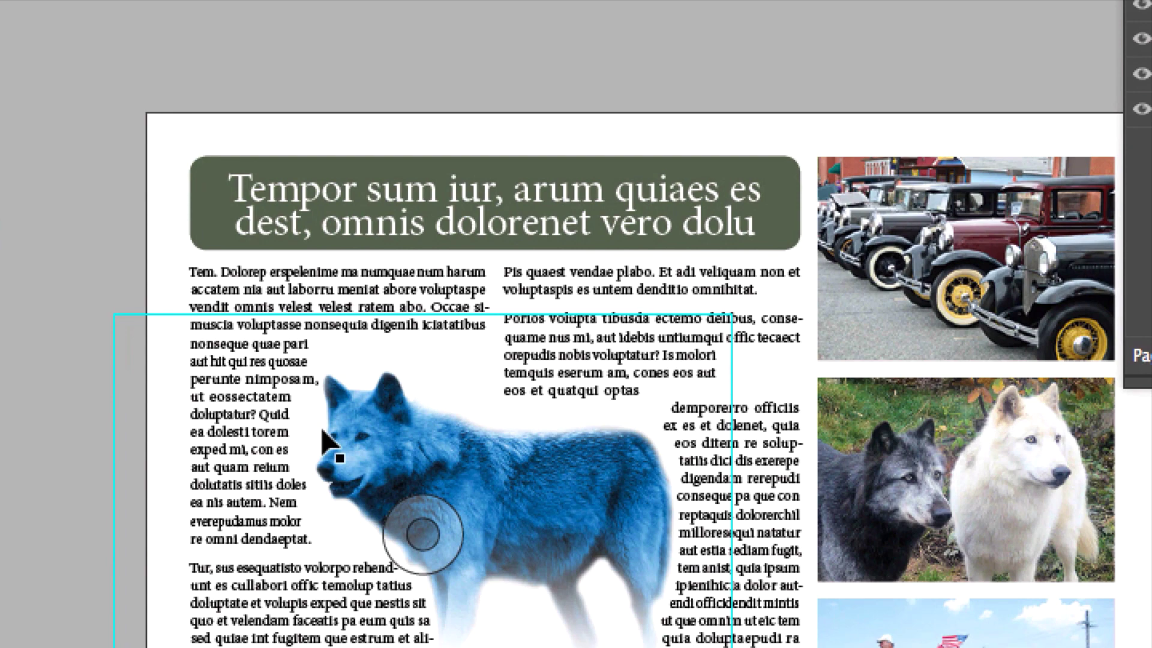
Step: Select the wolf's frame, try to crop it from its upper outer corner with the Selection tool, and undo the crop
{"action": "left_click", "coordinate": [453, 417]}
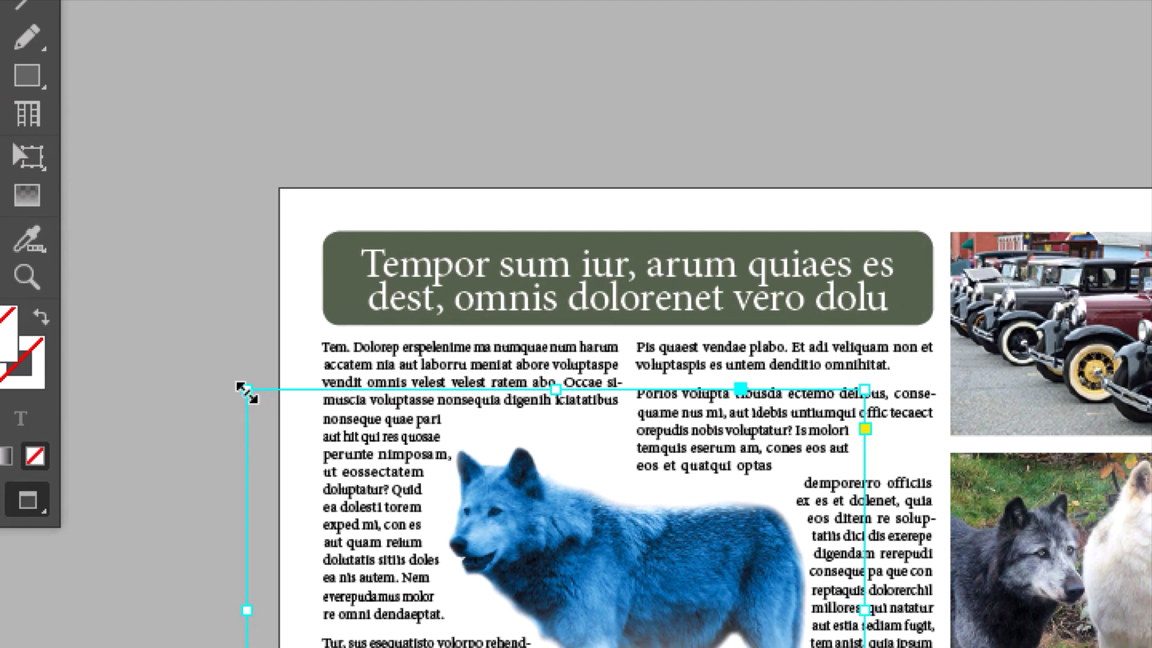
{"action": "left_click_drag", "start_coordinate": [246, 390], "coordinate": [570, 543]}
{"action": "left_click_drag", "start_coordinate": [356, 444], "coordinate": [353, 445]}
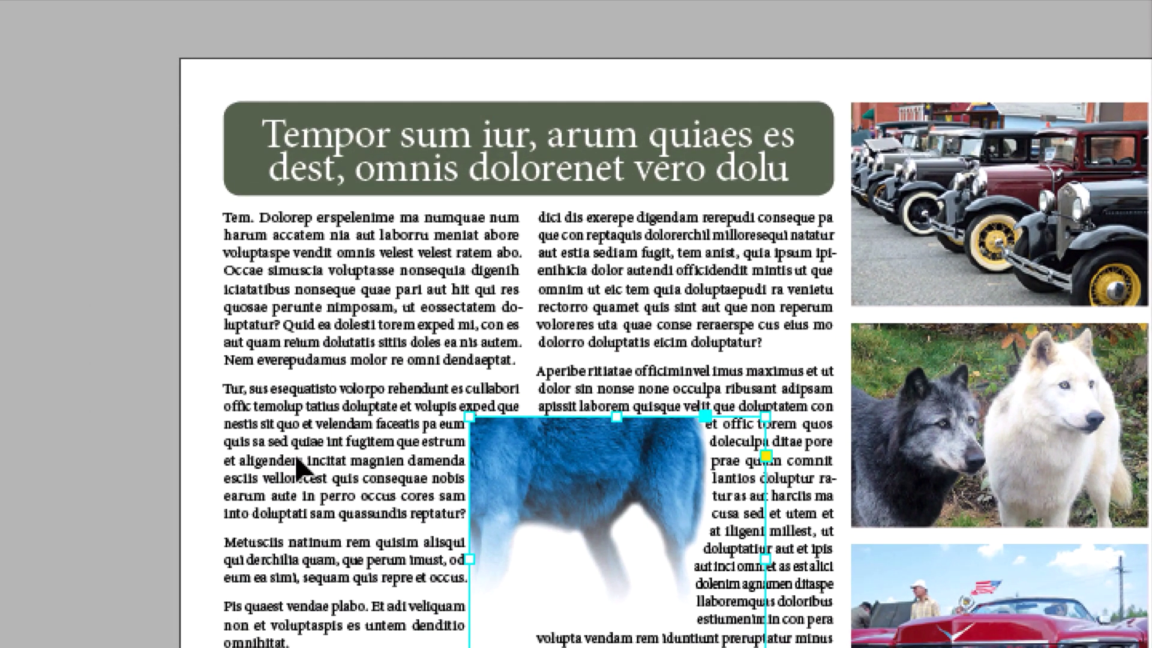
{"action": "key", "text": "ctrl+z"}
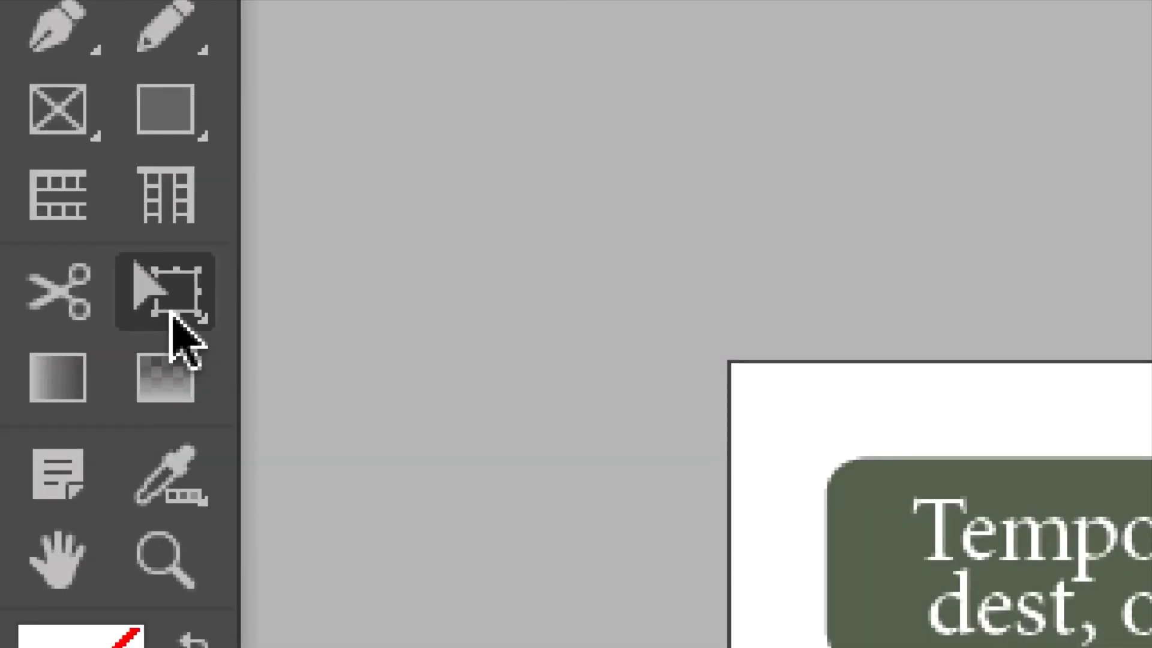
Step: Activate the Free Transform tool, try to squash the wolf vertically from its frame corner, and undo the distortion
{"action": "left_click", "coordinate": [173, 317]}
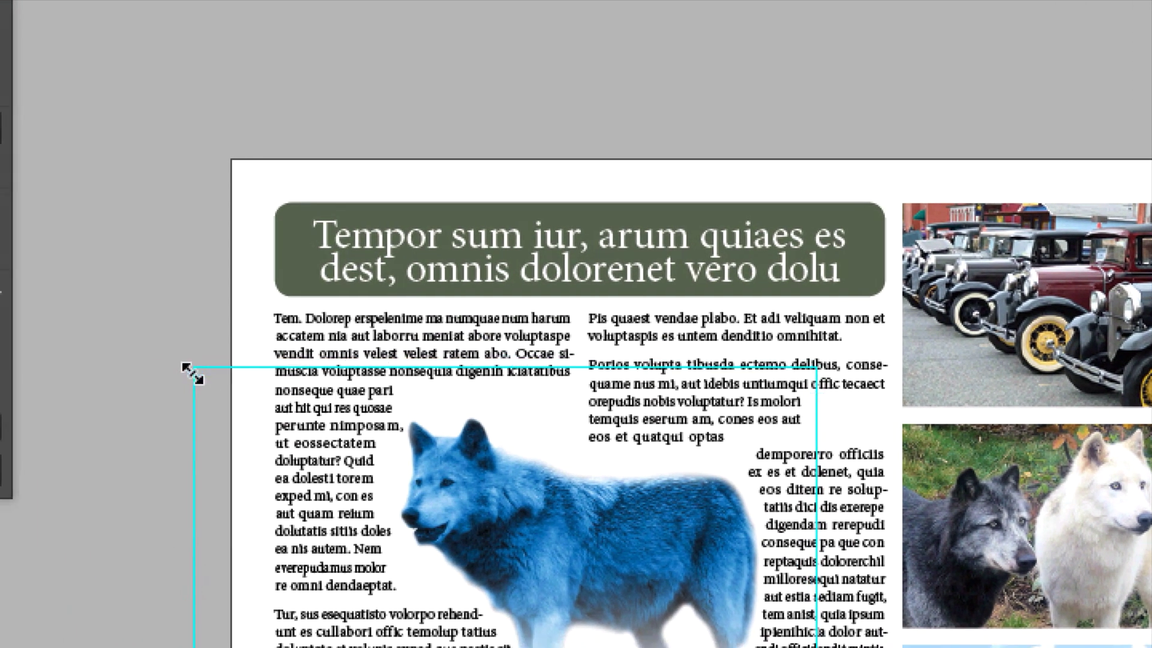
{"action": "left_click_drag", "start_coordinate": [195, 367], "coordinate": [183, 555]}
{"action": "left_click_drag", "start_coordinate": [189, 431], "coordinate": [189, 533]}
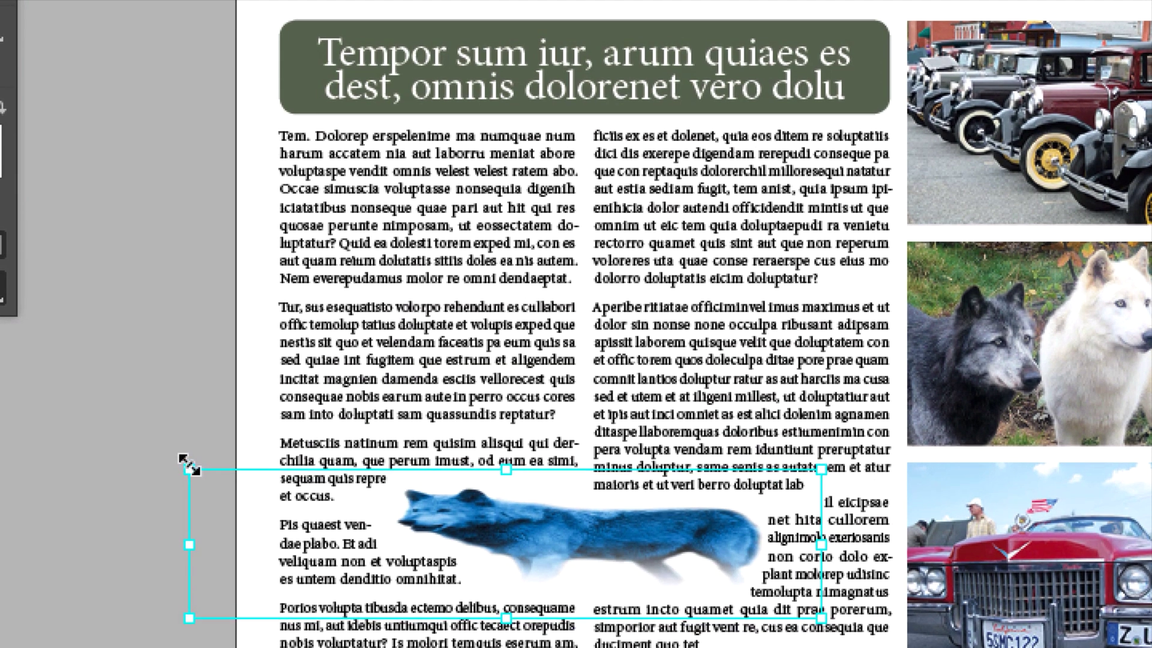
{"action": "key", "text": "ctrl+z"}
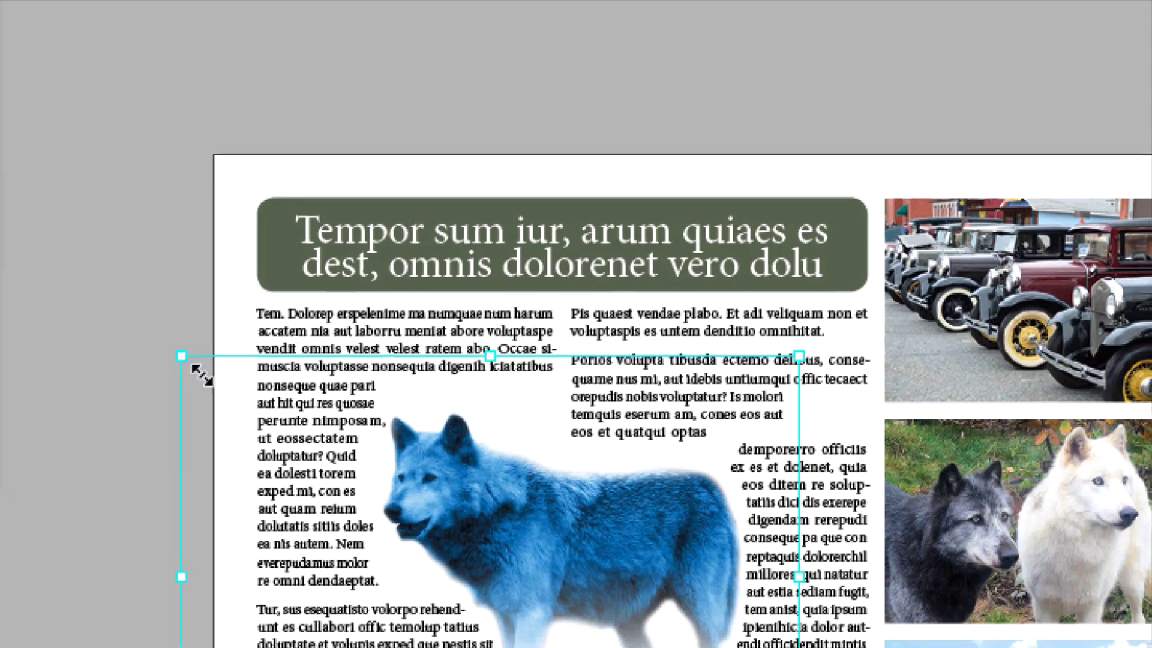
Step: Scale the wolf and its frame down proportionally with Free Transform, place it between the two columns, and undo the extra moves
{"action": "left_click_drag", "start_coordinate": [194, 368], "coordinate": [310, 459]}
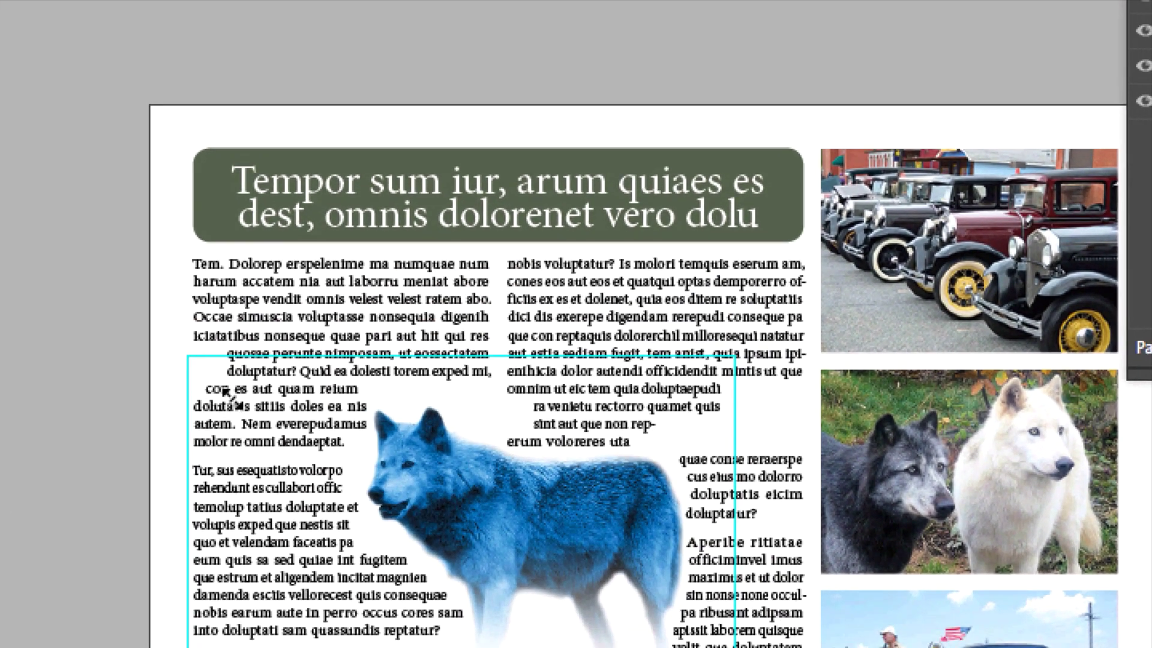
{"action": "mouse_move", "coordinate": [233, 399]}
{"action": "left_mouse_down"}
{"action": "mouse_move", "coordinate": [224, 394]}
{"action": "mouse_move", "coordinate": [236, 390]}
{"action": "mouse_move", "coordinate": [263, 419]}
{"action": "mouse_move", "coordinate": [231, 389]}
{"action": "mouse_move", "coordinate": [136, 359]}
{"action": "mouse_move", "coordinate": [217, 393]}
{"action": "left_mouse_up"}
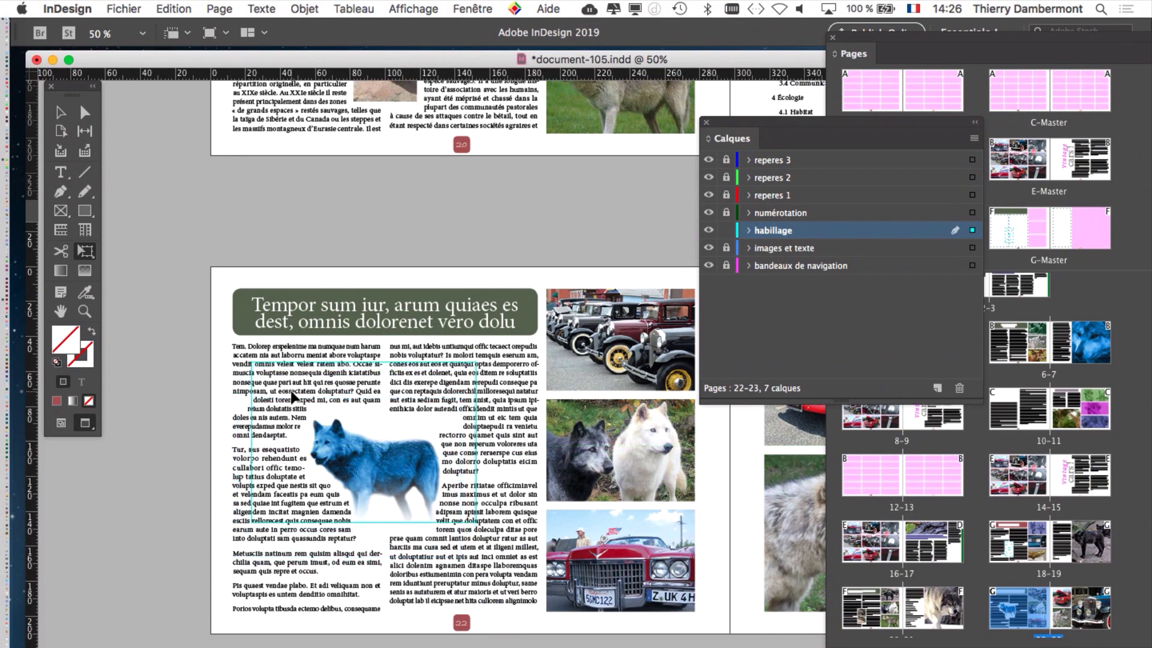
{"action": "key", "text": "ctrl+z"}
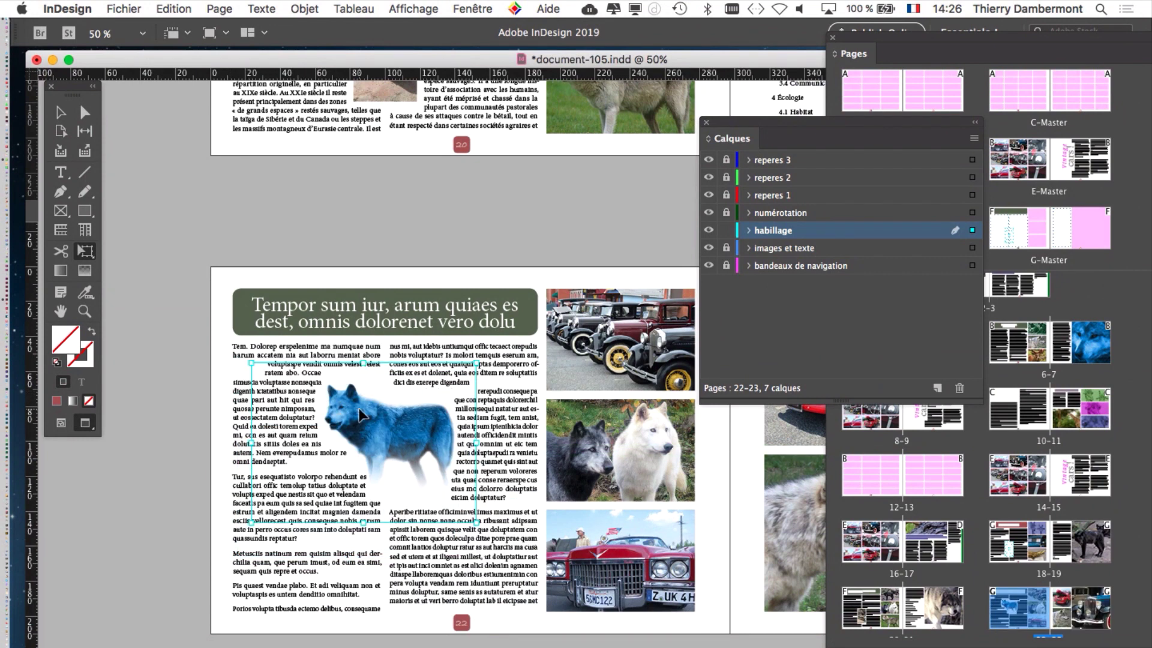
{"action": "key", "text": "ctrl+z"}
{"action": "key", "text": "ctrl+z"}
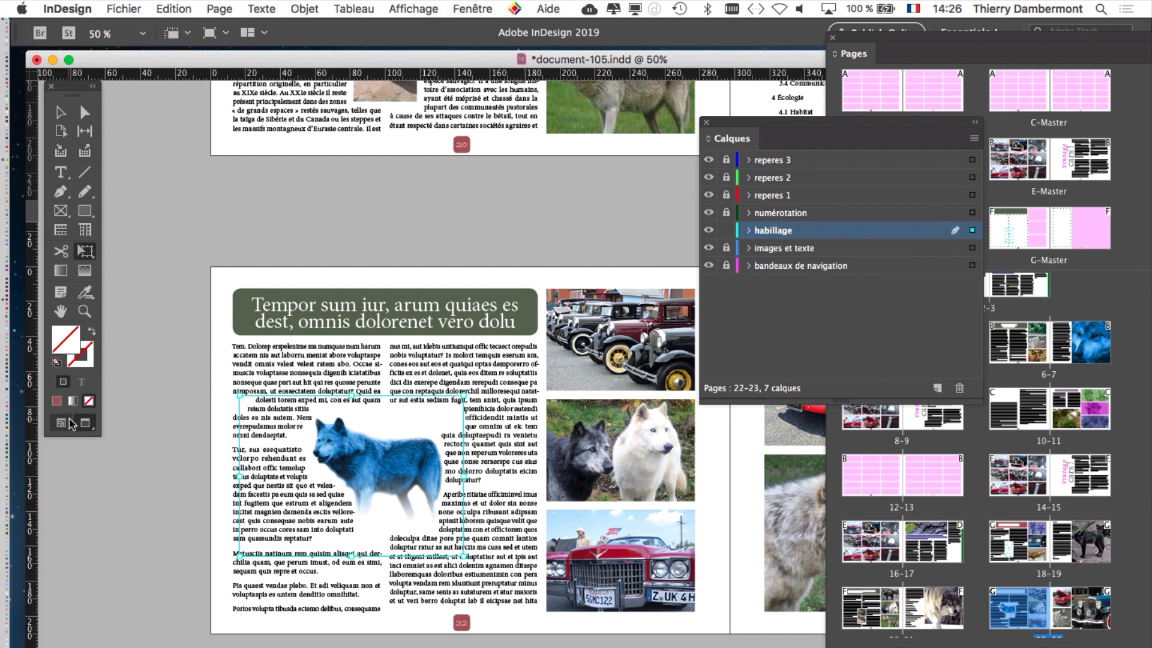
Step: Examine the wolf's text wrap up close in normal view with guides, return to preview mode, and zoom to 75%
{"action": "key", "text": "w"}
{"action": "scroll", "coordinate": [391, 434], "scroll_direction": "up", "scroll_amount": 3}
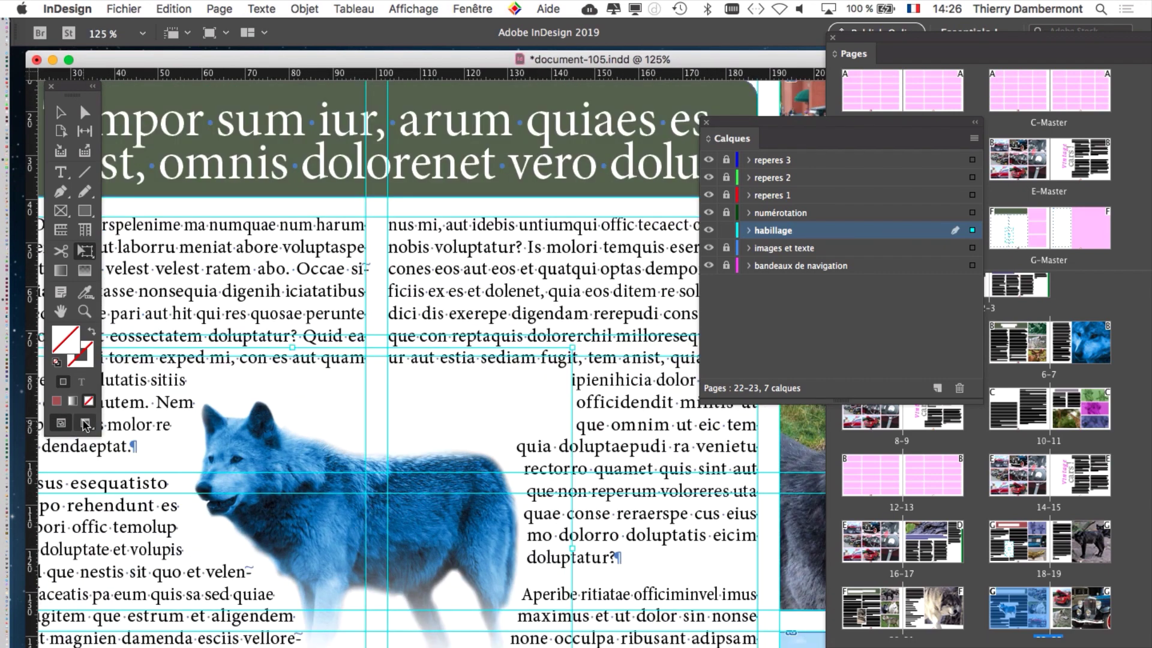
{"action": "key", "text": "w"}
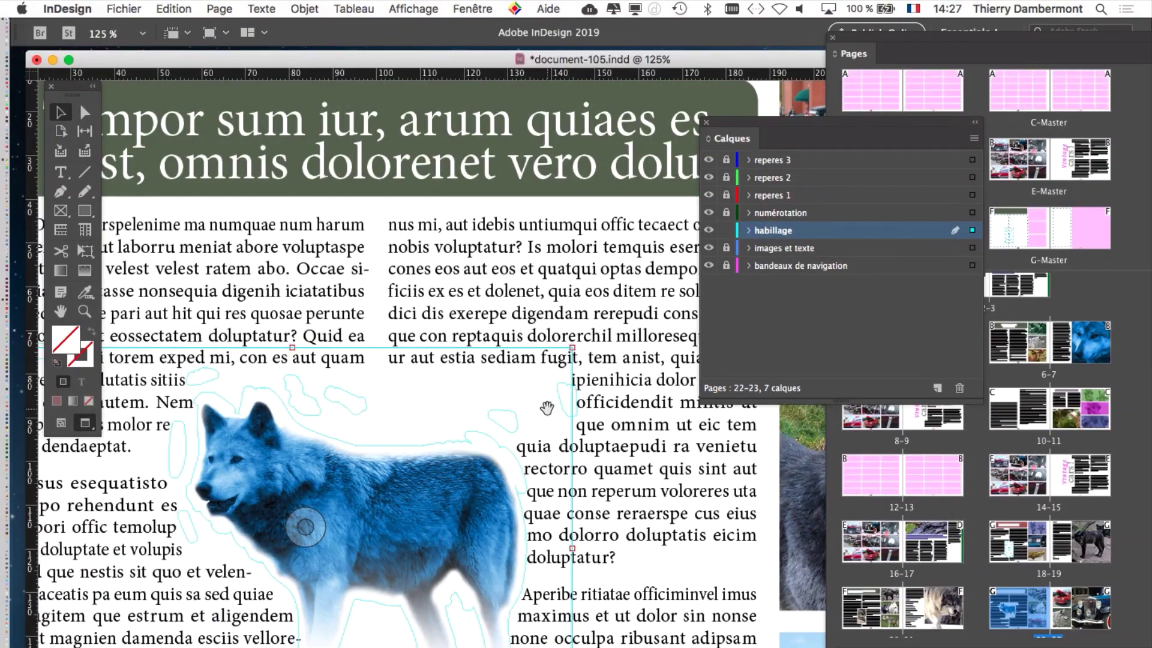
{"action": "scroll", "coordinate": [515, 422], "scroll_direction": "down", "scroll_amount": 2}
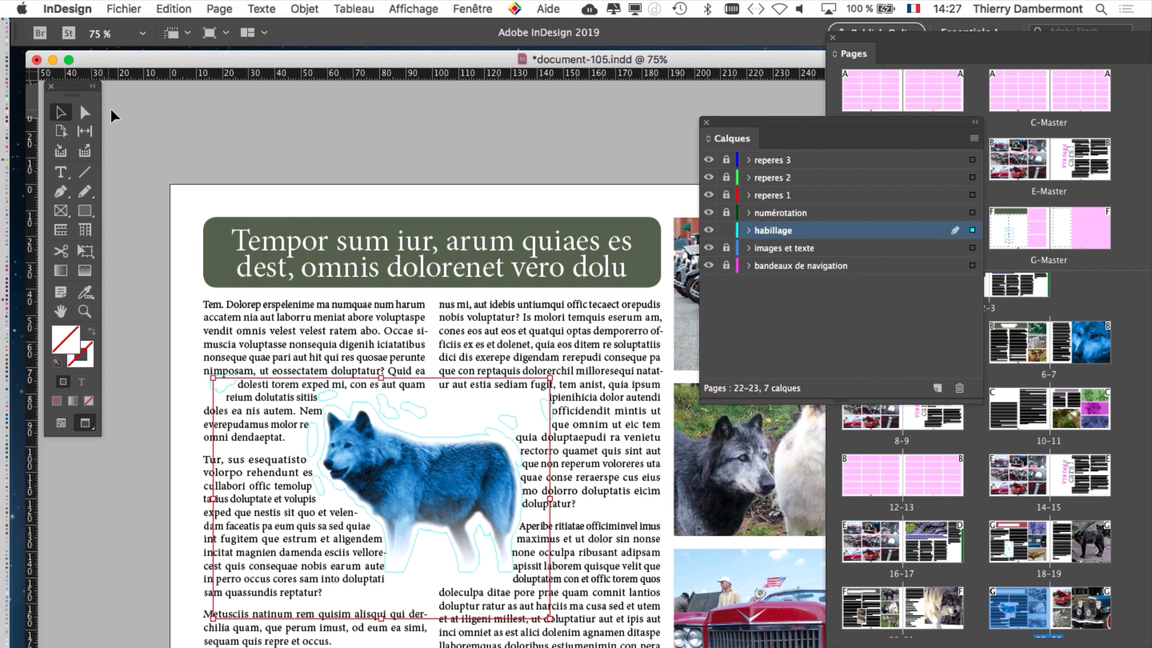
Step: Save the document as document-106.indd in the Dossier-cours-PRAT-ID3-2020-105 folder inside ID livres 2
{"action": "left_click", "coordinate": [124, 7]}
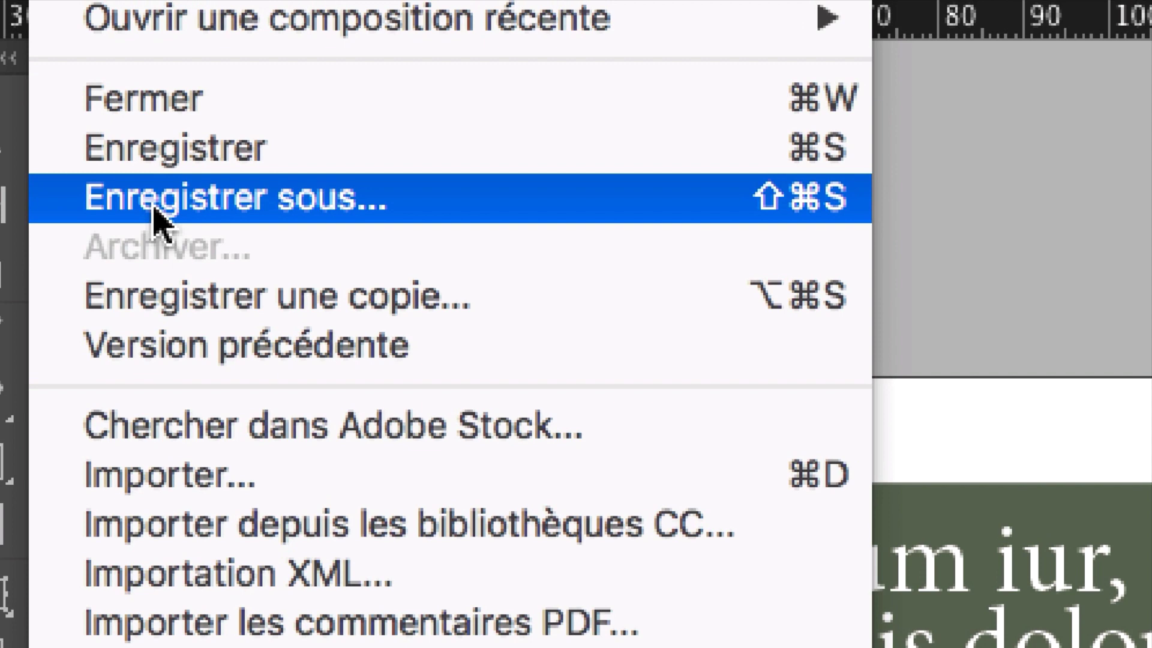
{"action": "left_click", "coordinate": [155, 198]}
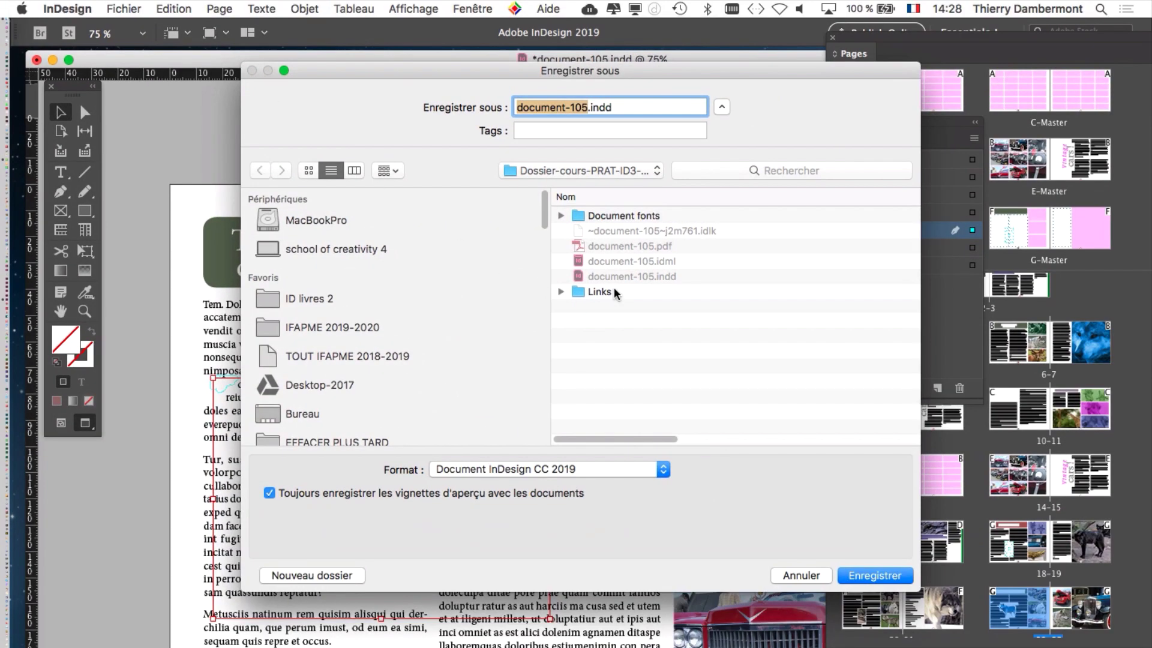
{"action": "left_click_drag", "start_coordinate": [920, 592], "coordinate": [1034, 609]}
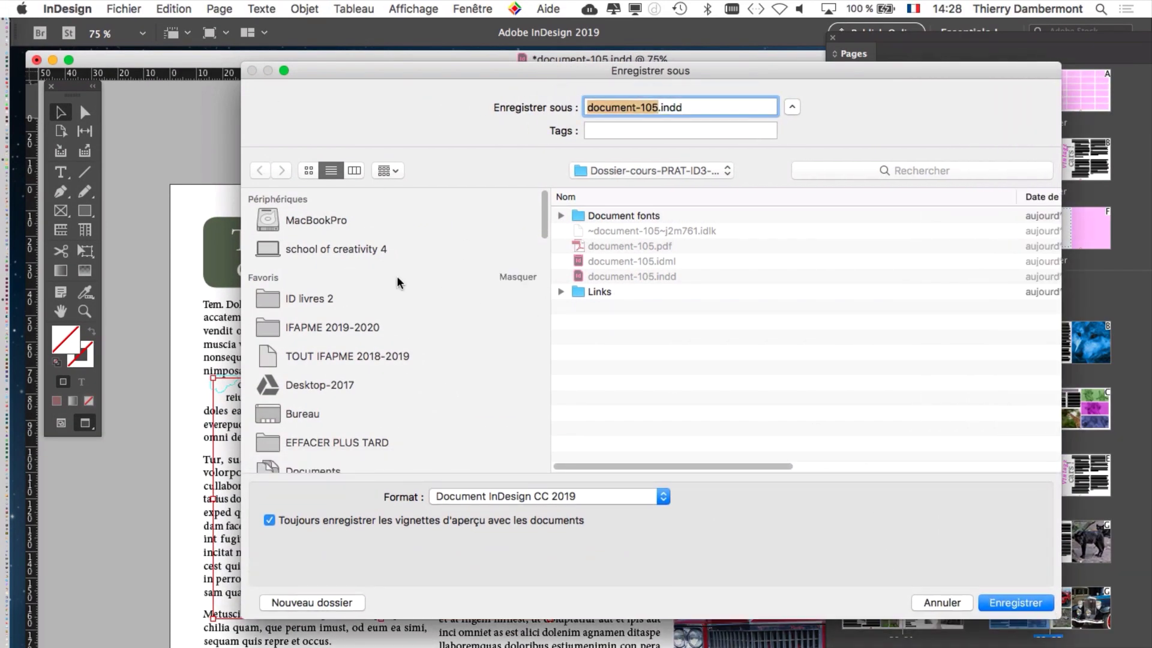
{"action": "left_click", "coordinate": [312, 299]}
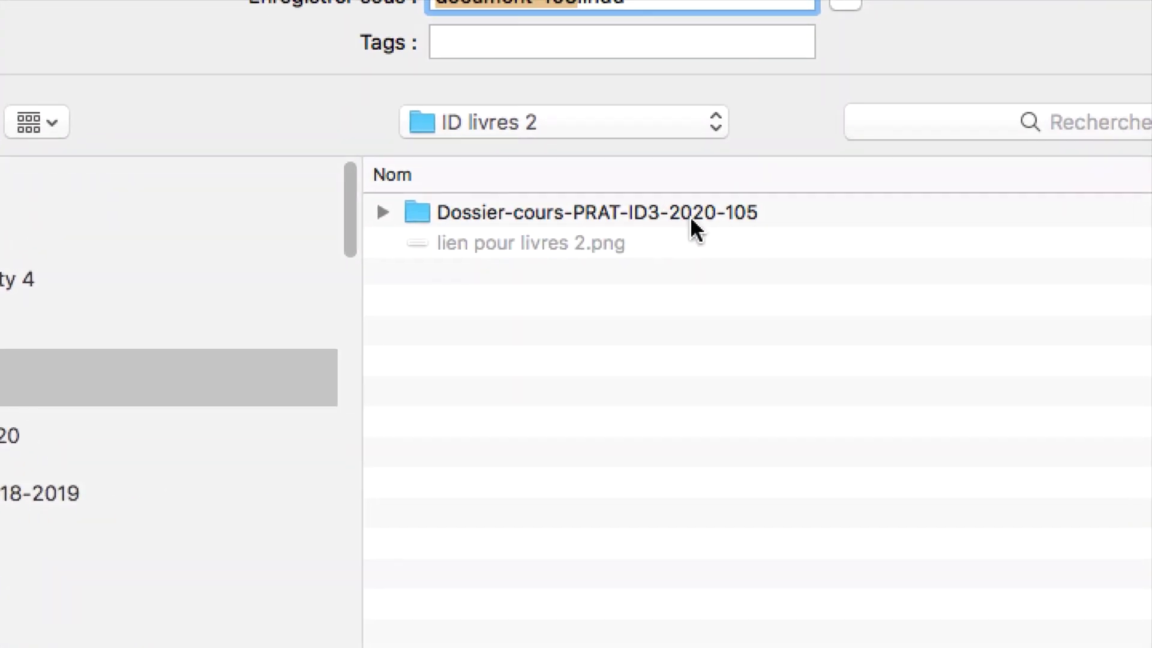
{"action": "double_click", "coordinate": [690, 213]}
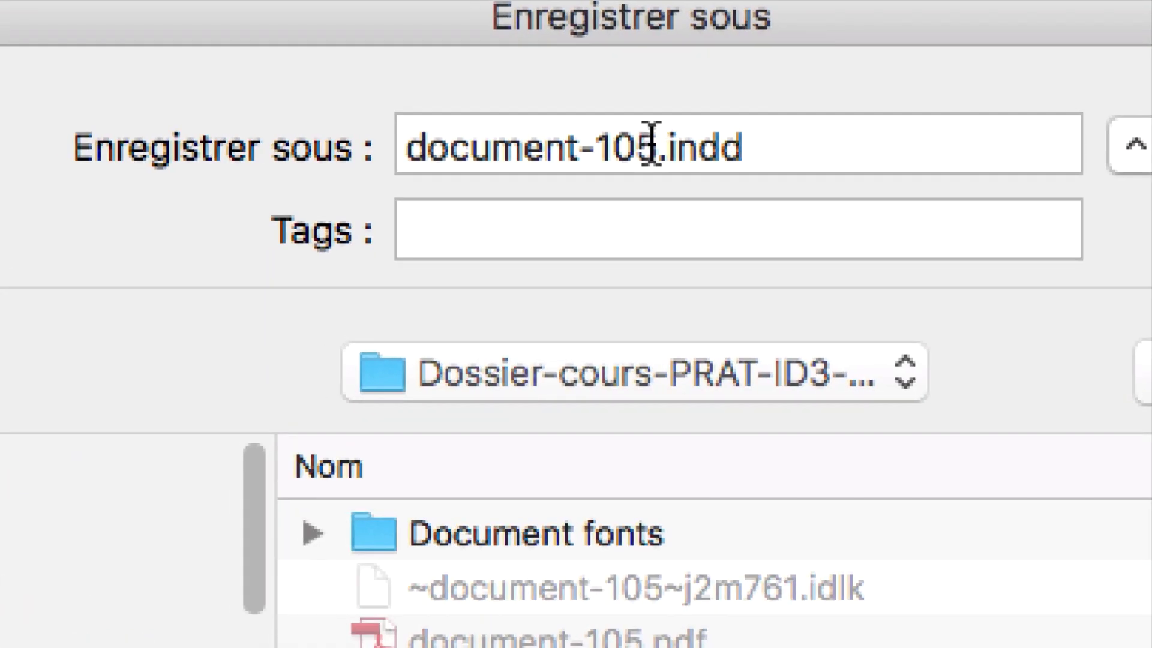
{"action": "left_click_drag", "start_coordinate": [651, 147], "coordinate": [627, 147]}
{"action": "type", "text": "6"}
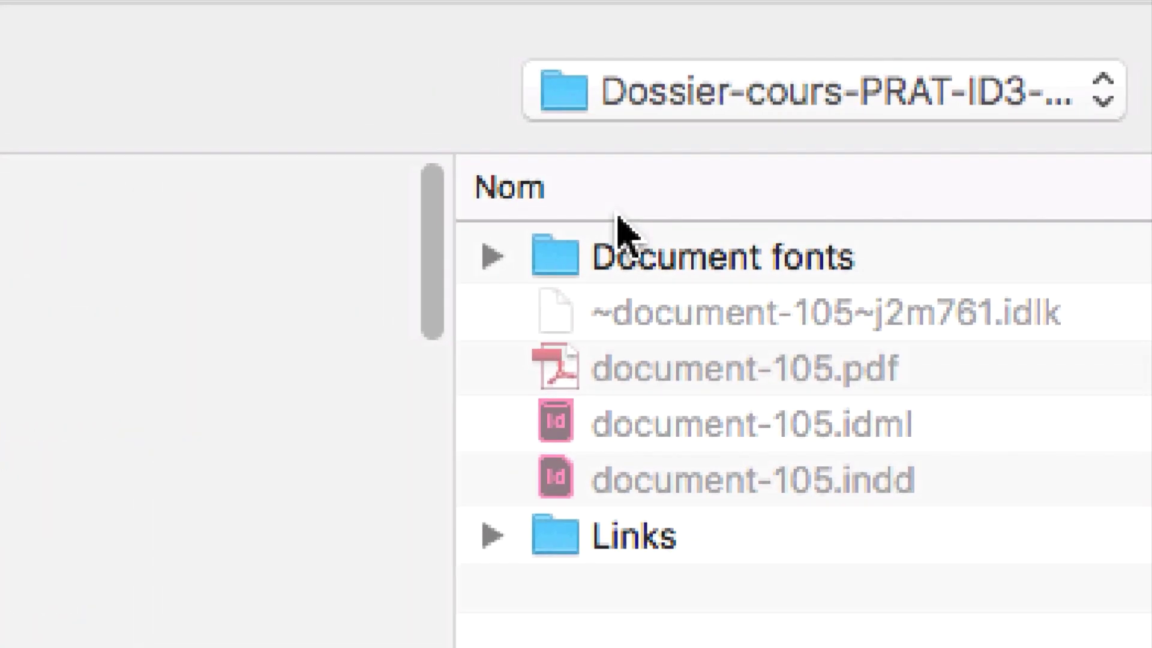
{"action": "left_click", "coordinate": [741, 94]}
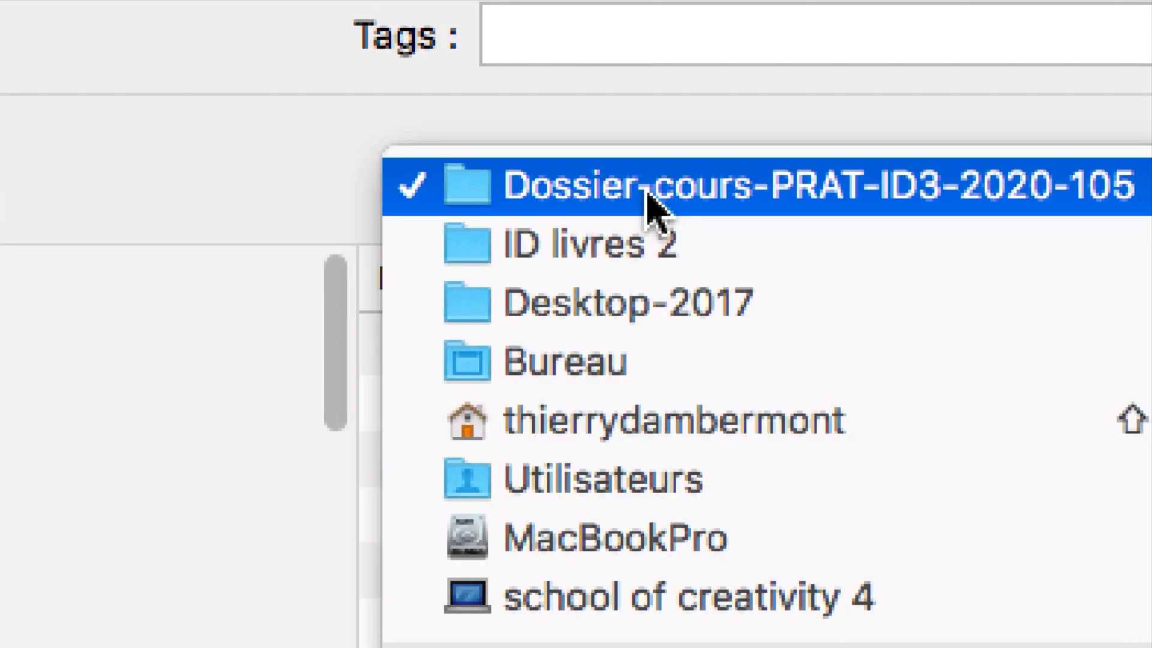
{"action": "left_click", "coordinate": [710, 192]}
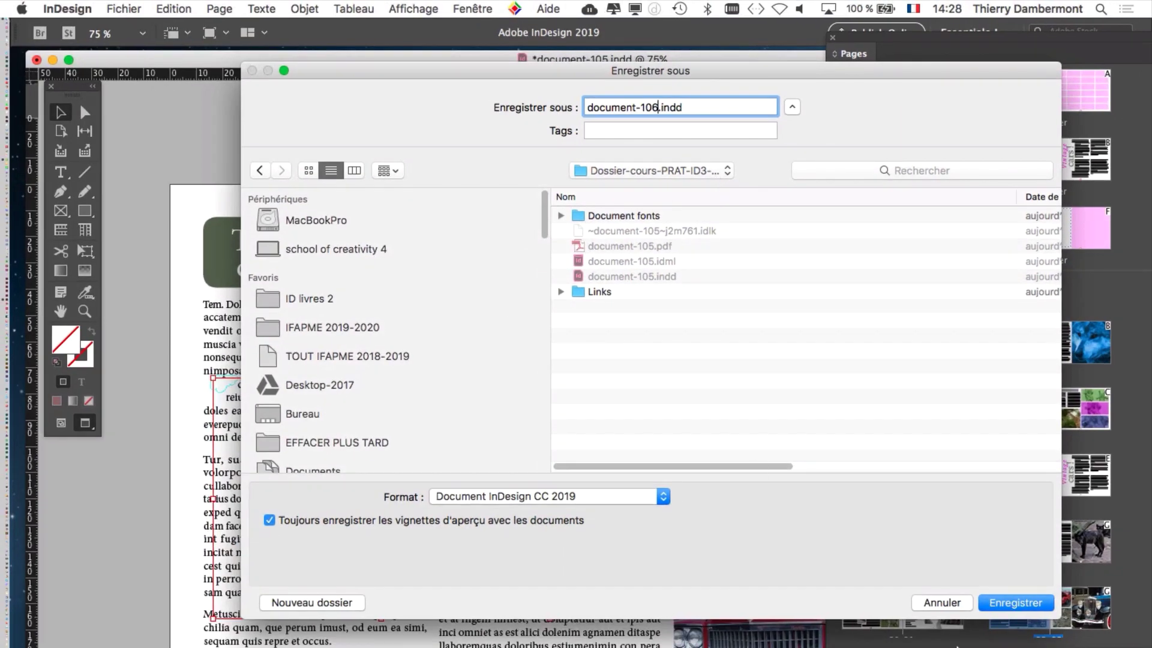
{"action": "left_click", "coordinate": [1025, 604]}
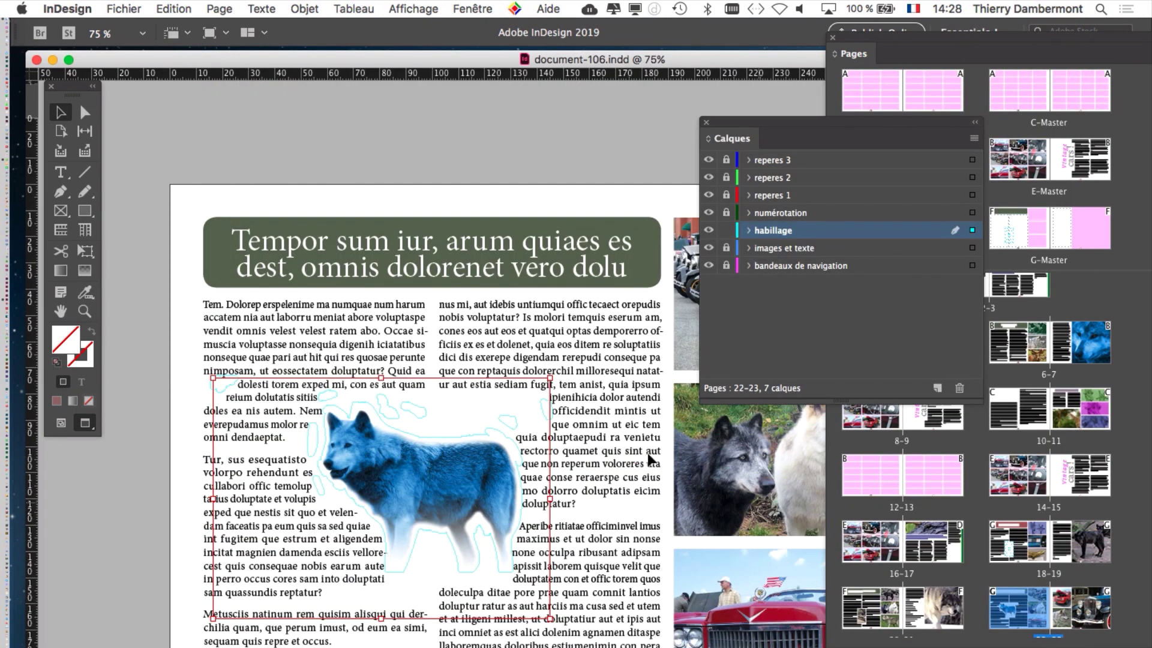
Step: Select the blue wolf image at 150% zoom and check which object the habillage layer contains
{"action": "left_click", "coordinate": [123, 234]}
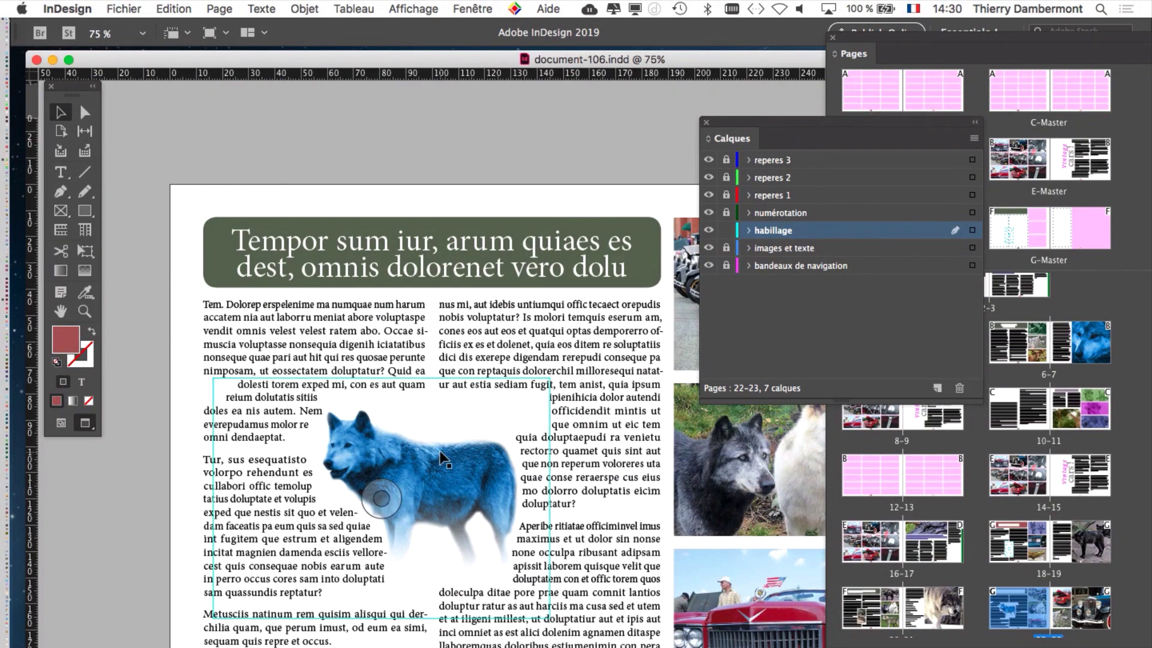
{"action": "scroll", "coordinate": [396, 478], "scroll_direction": "up", "scroll_amount": 2}
{"action": "scroll", "coordinate": [393, 477], "scroll_direction": "up", "scroll_amount": 1}
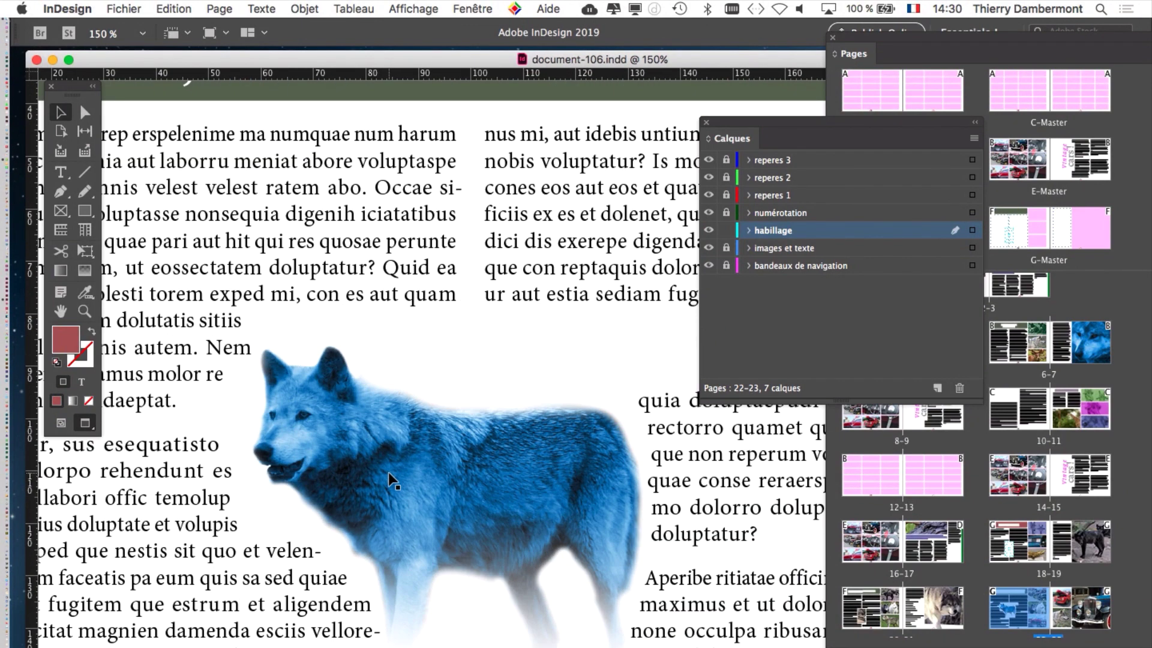
{"action": "left_click", "coordinate": [379, 500]}
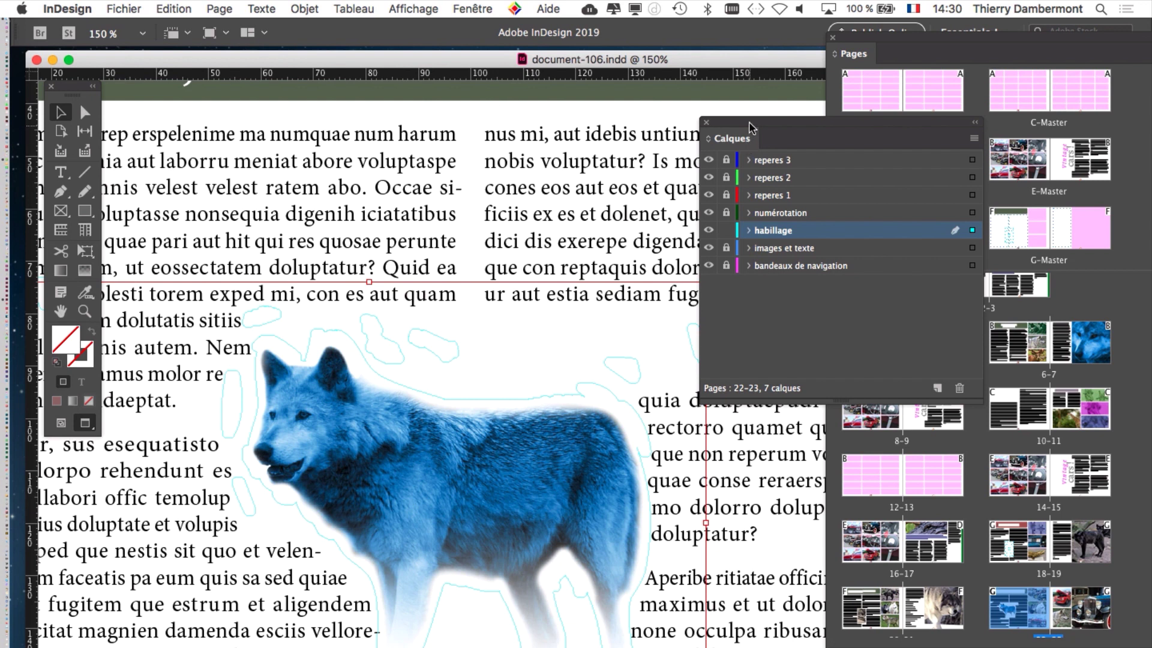
{"action": "left_click_drag", "start_coordinate": [748, 129], "coordinate": [698, 64]}
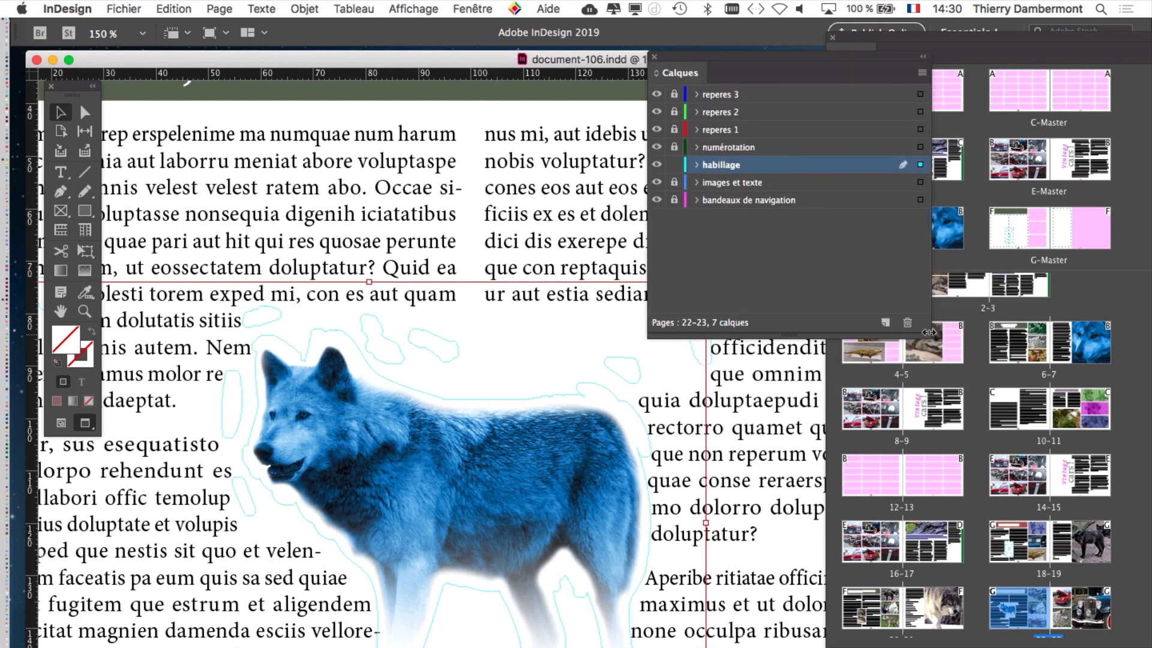
{"action": "left_click_drag", "start_coordinate": [928, 331], "coordinate": [1068, 372]}
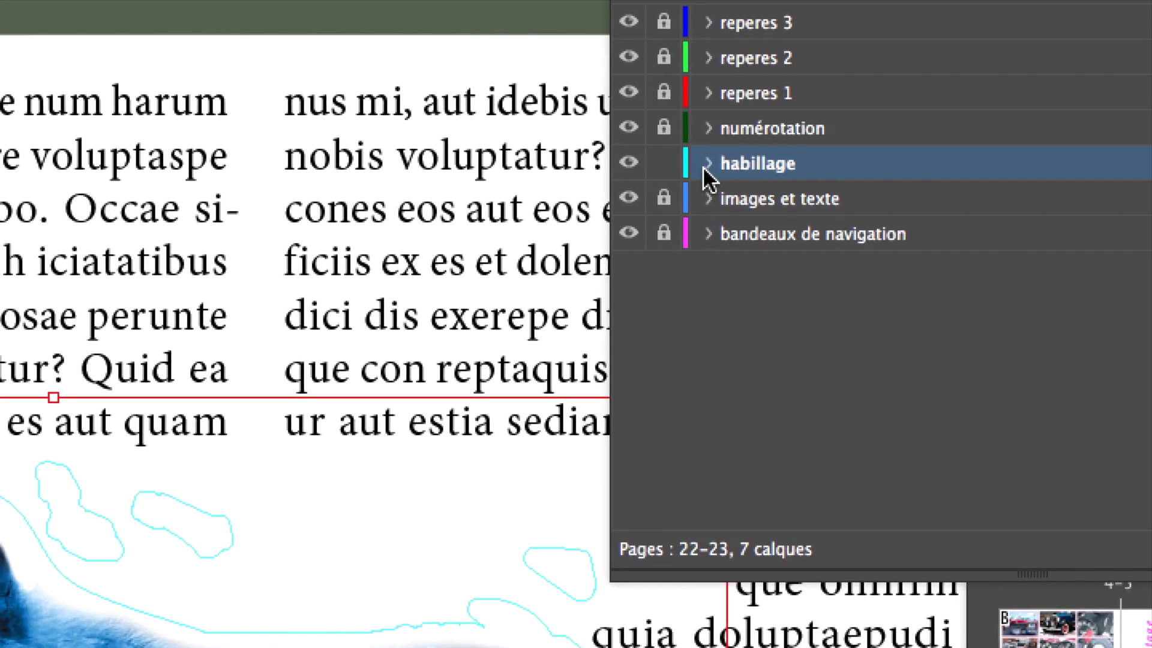
{"action": "left_click", "coordinate": [696, 165]}
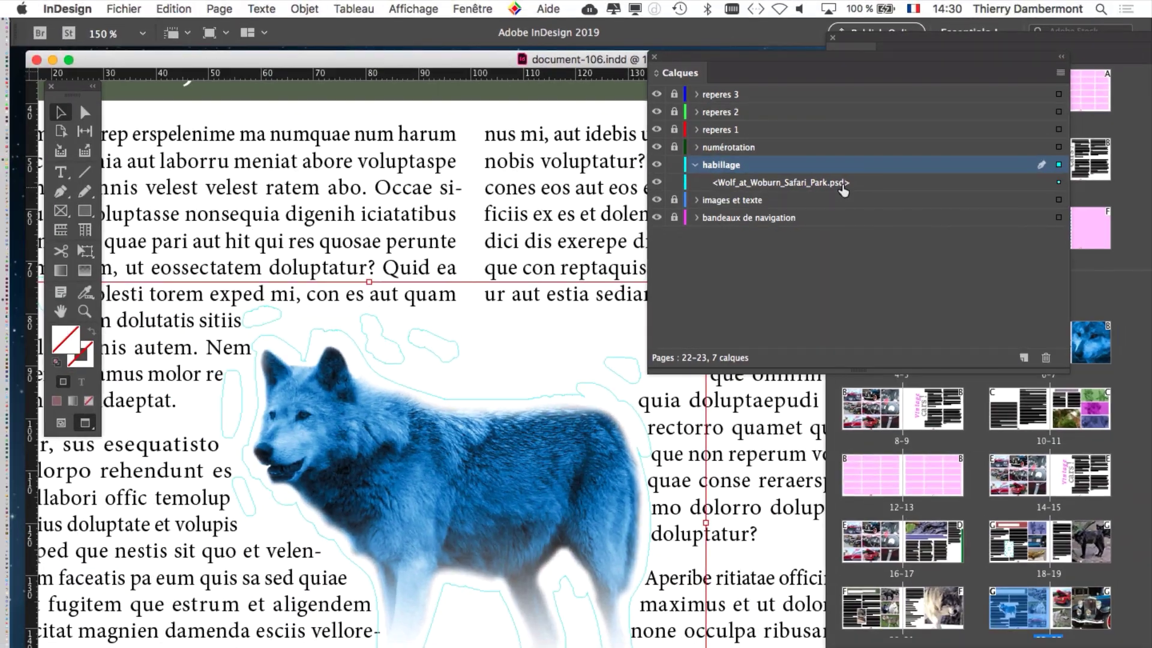
{"action": "left_click", "coordinate": [695, 165]}
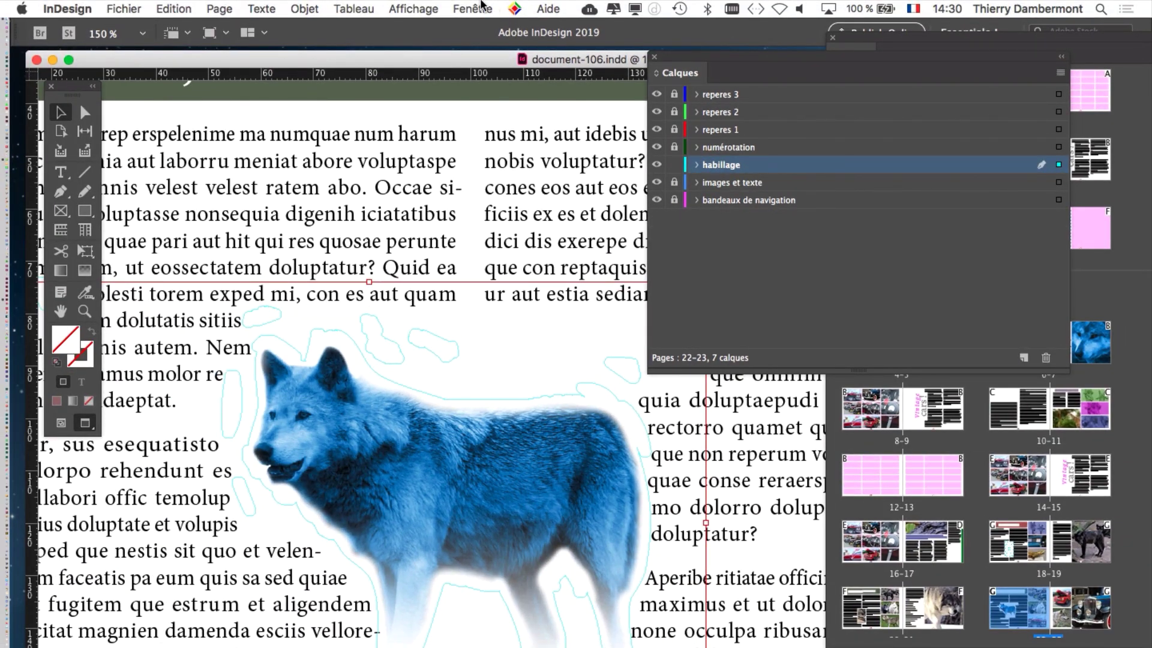
Step: Look up the selected wolf image's full file name and link information in the document's list of links
{"action": "left_click", "coordinate": [474, 8]}
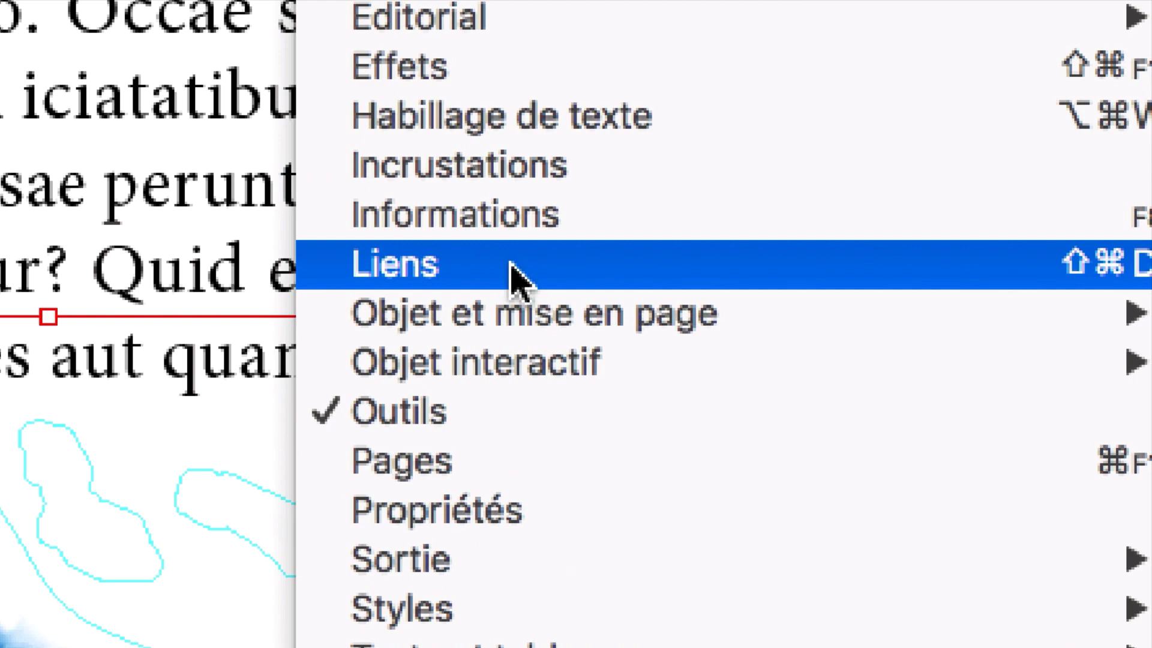
{"action": "left_click", "coordinate": [514, 279]}
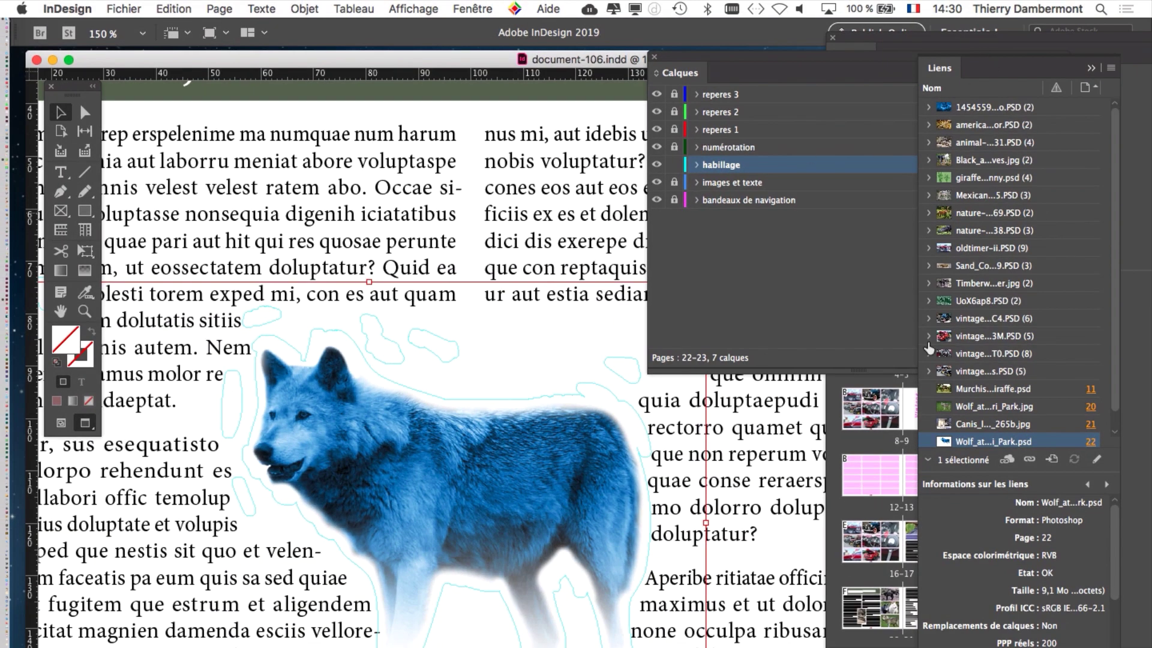
{"action": "left_click_drag", "start_coordinate": [940, 68], "coordinate": [270, 40]}
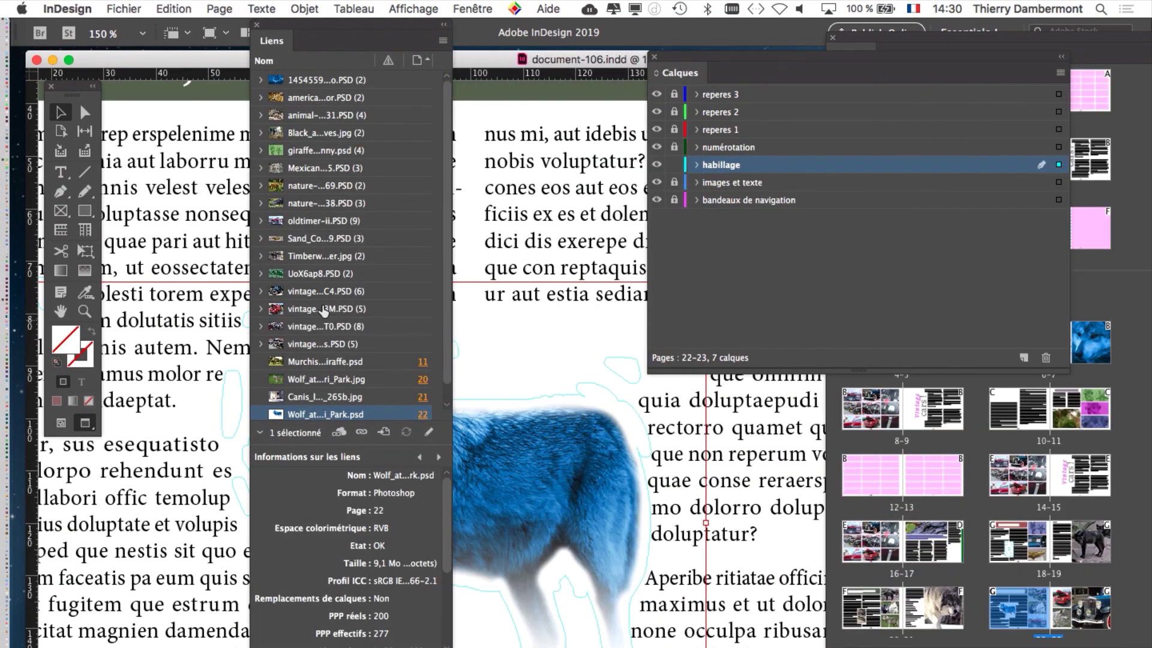
{"action": "left_click_drag", "start_coordinate": [384, 443], "coordinate": [384, 526]}
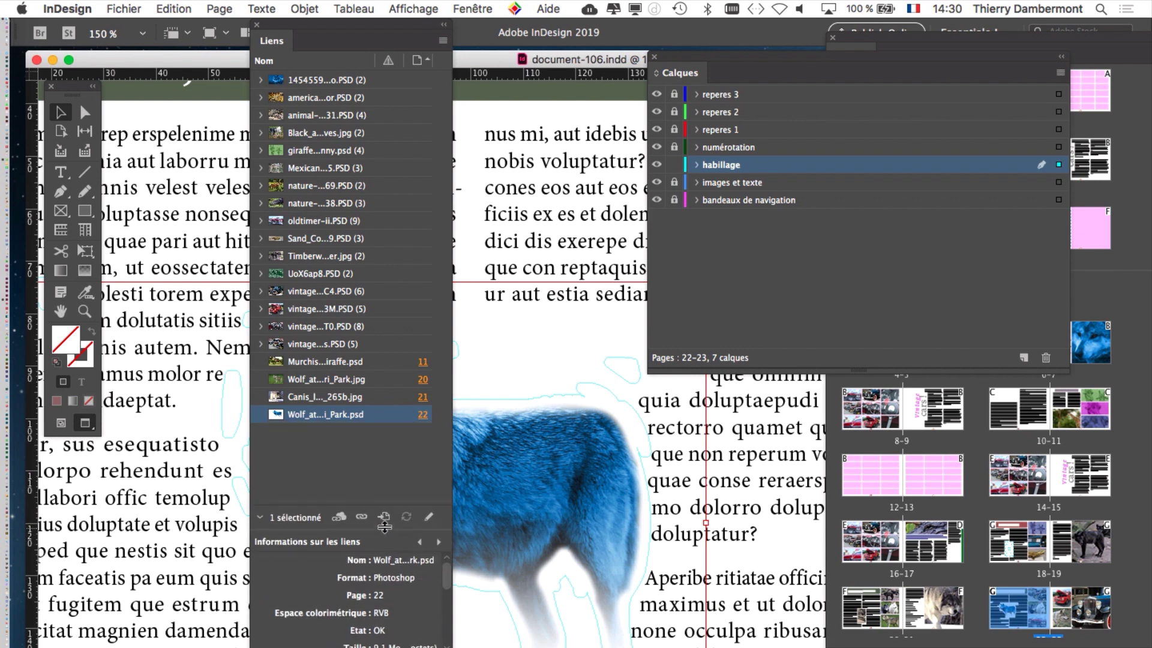
{"action": "left_click_drag", "start_coordinate": [453, 511], "coordinate": [781, 510]}
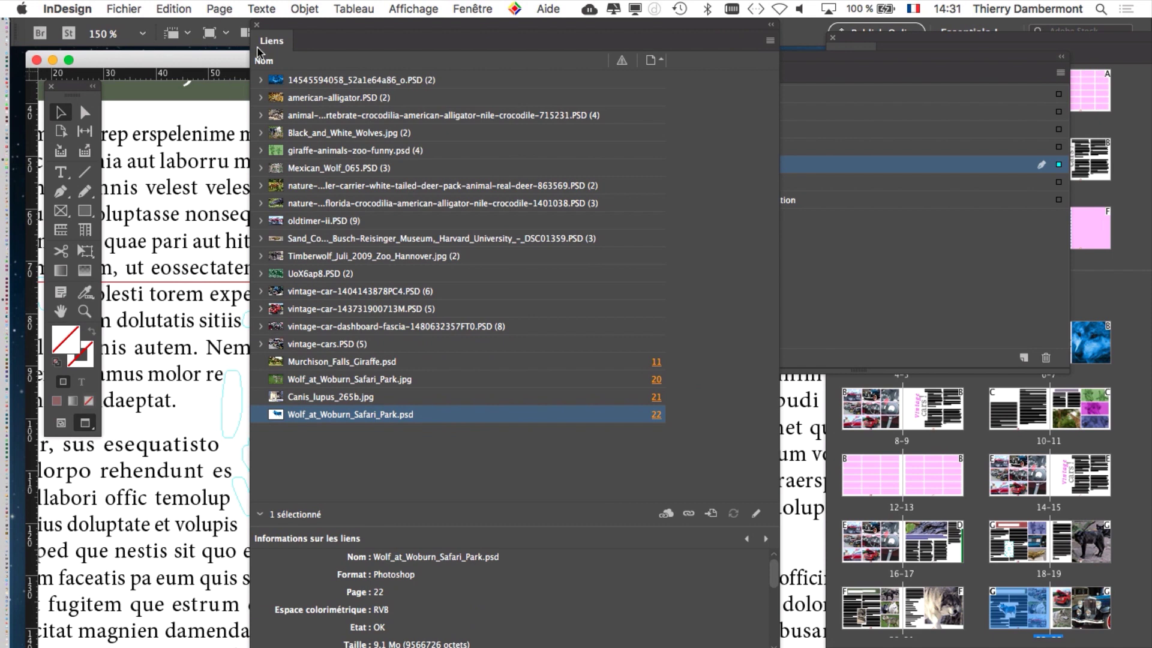
{"action": "left_click", "coordinate": [257, 27]}
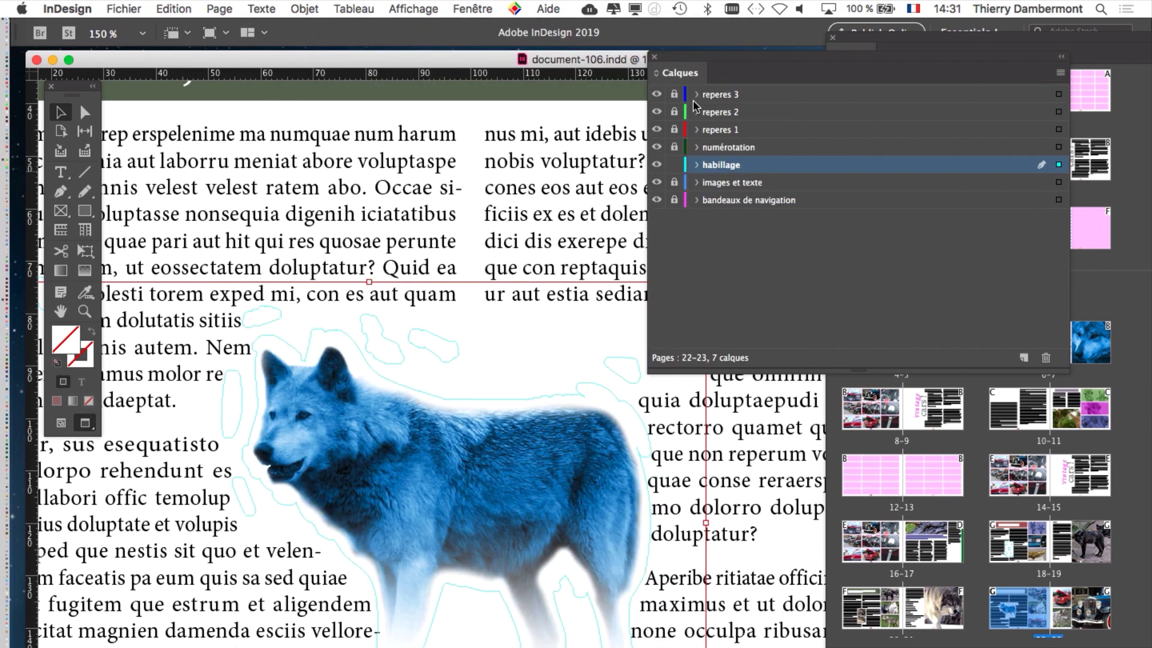
Step: Uncover the wolf image on the page and open its linked file for editing in Adobe Photoshop CC 2019
{"action": "left_click_drag", "start_coordinate": [699, 63], "coordinate": [809, 96]}
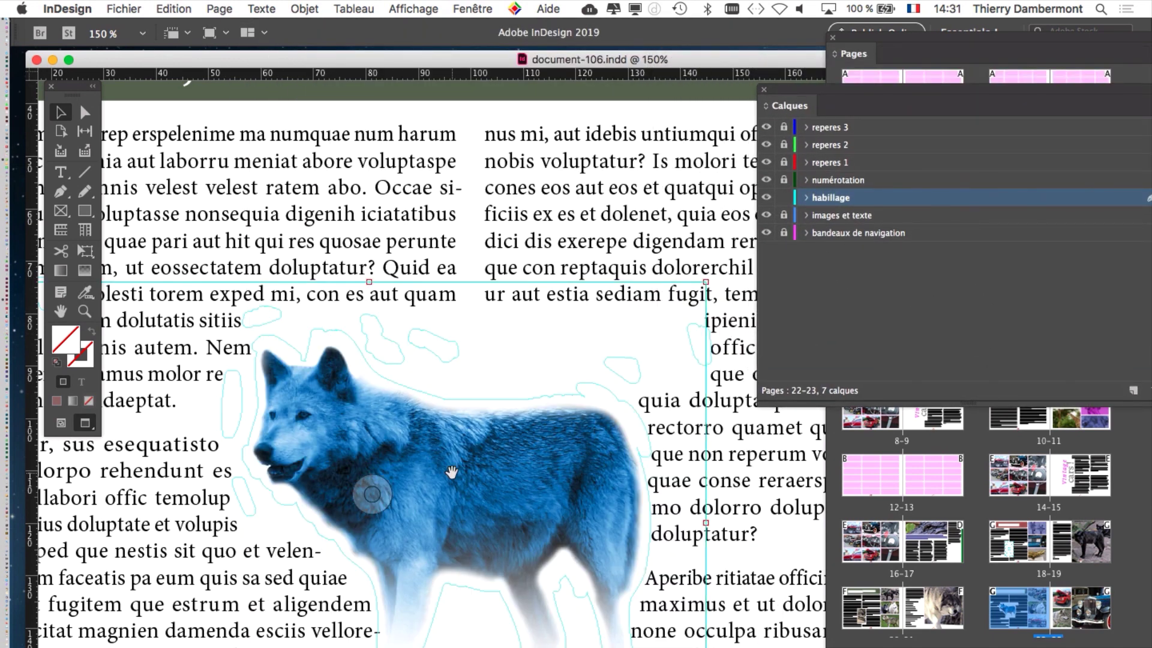
{"action": "scroll", "coordinate": [449, 469], "scroll_direction": "down", "scroll_amount": 1}
{"action": "scroll", "coordinate": [449, 469], "scroll_direction": "down", "scroll_amount": 3}
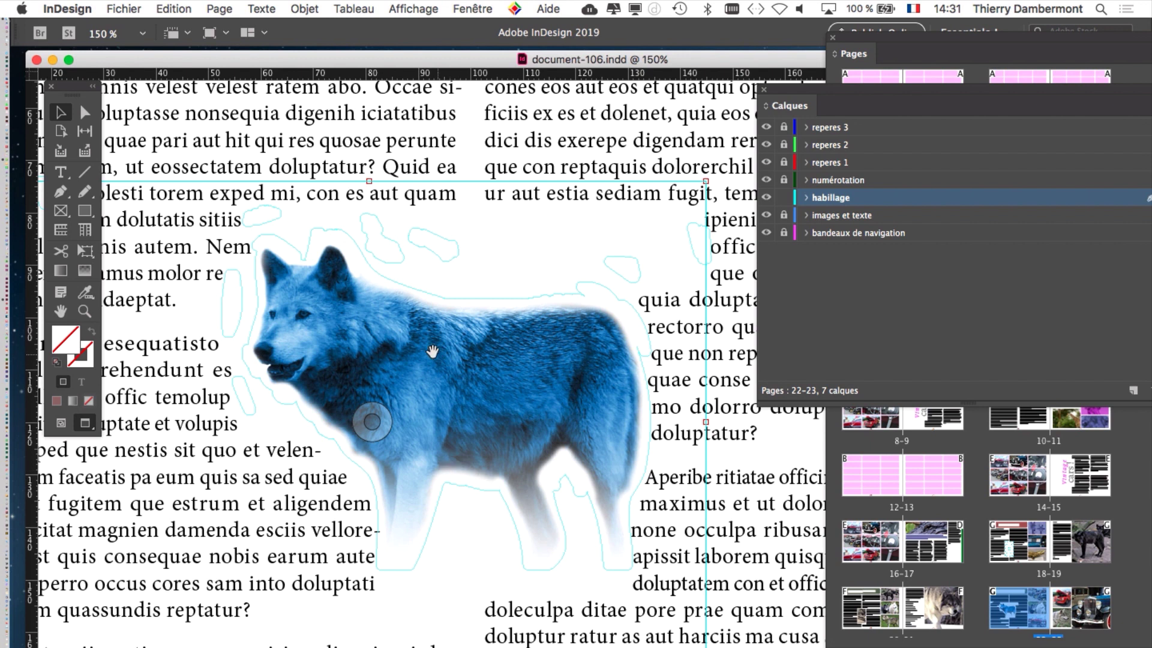
{"action": "right_click", "coordinate": [420, 339]}
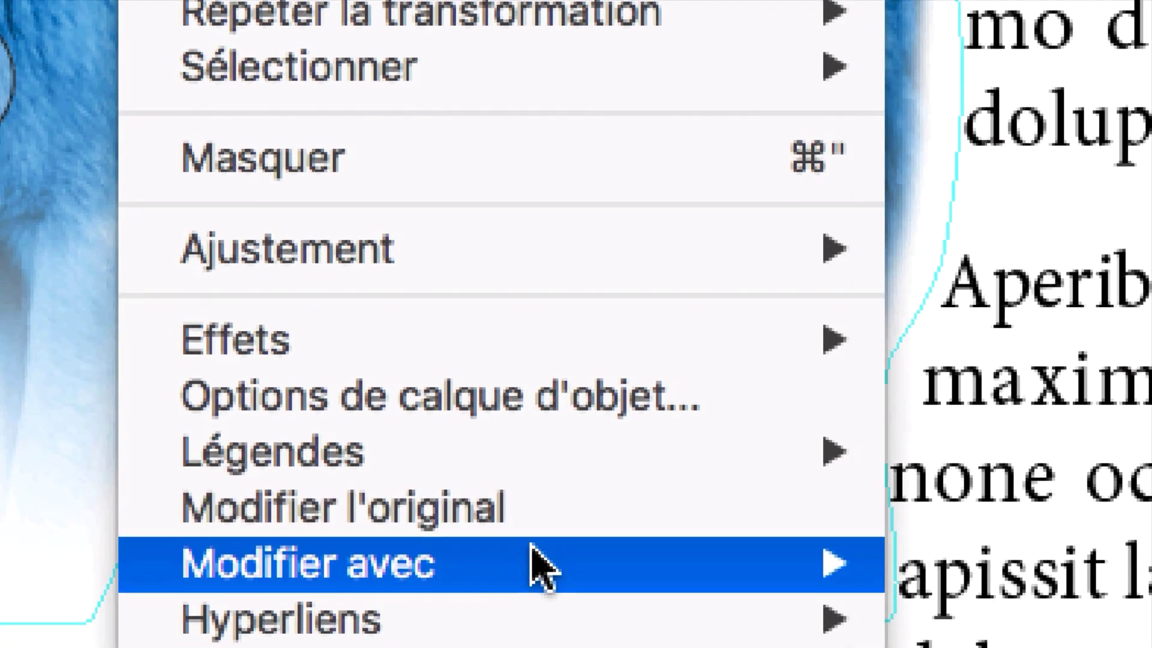
{"action": "mouse_move", "coordinate": [528, 581]}
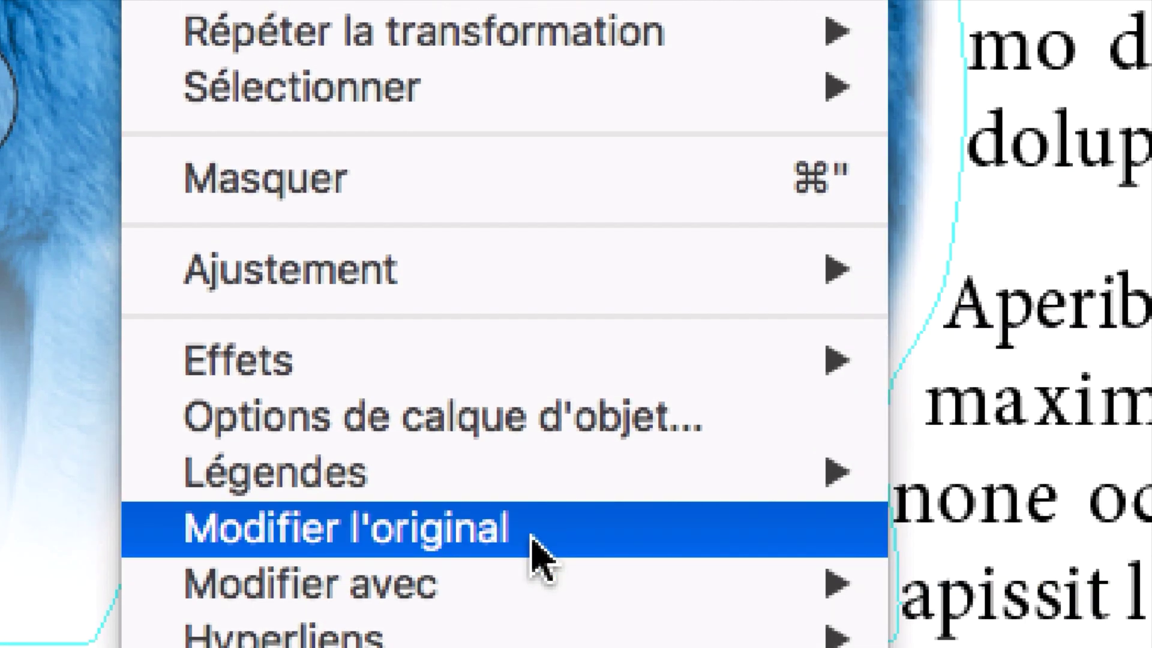
{"action": "mouse_move", "coordinate": [534, 582]}
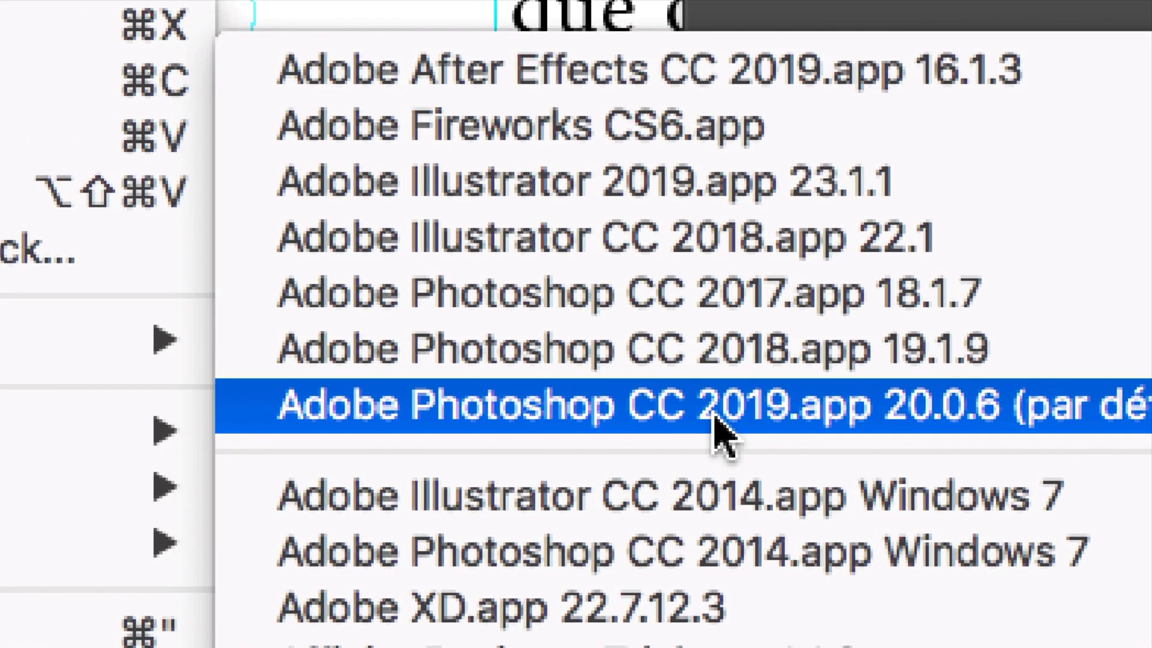
{"action": "left_click", "coordinate": [715, 414]}
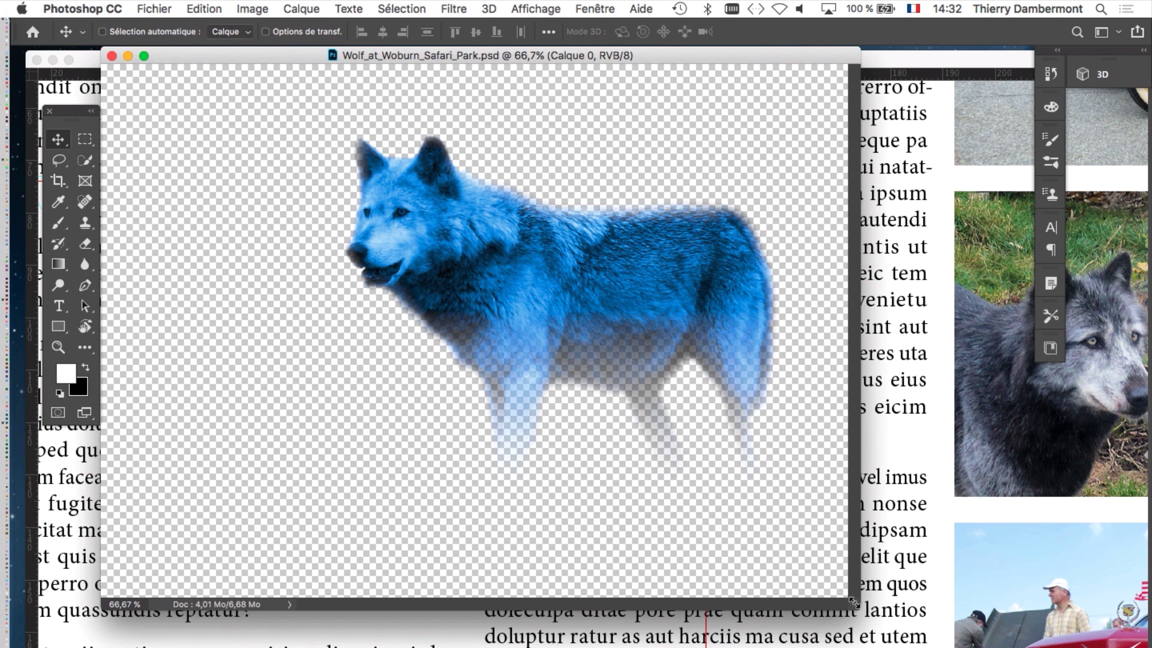
Step: Show Wolf_at_Woburn_Safari_Park.psd in full-screen mode with the whole wolf image in view
{"action": "left_click_drag", "start_coordinate": [853, 601], "coordinate": [888, 647]}
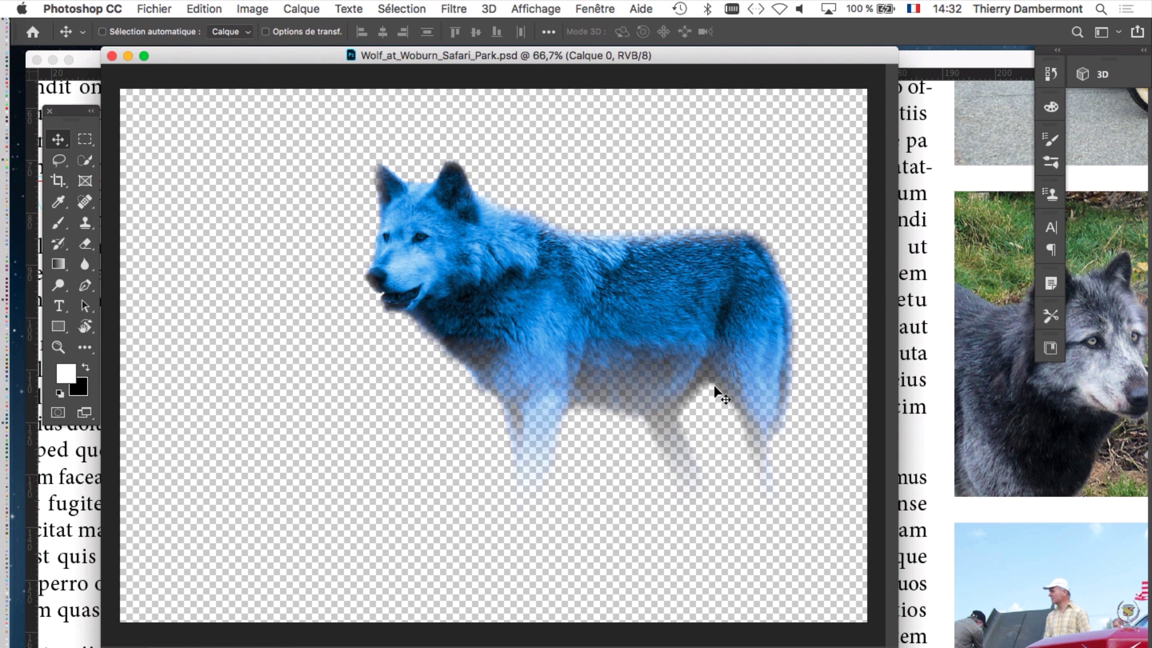
{"action": "key", "text": "f"}
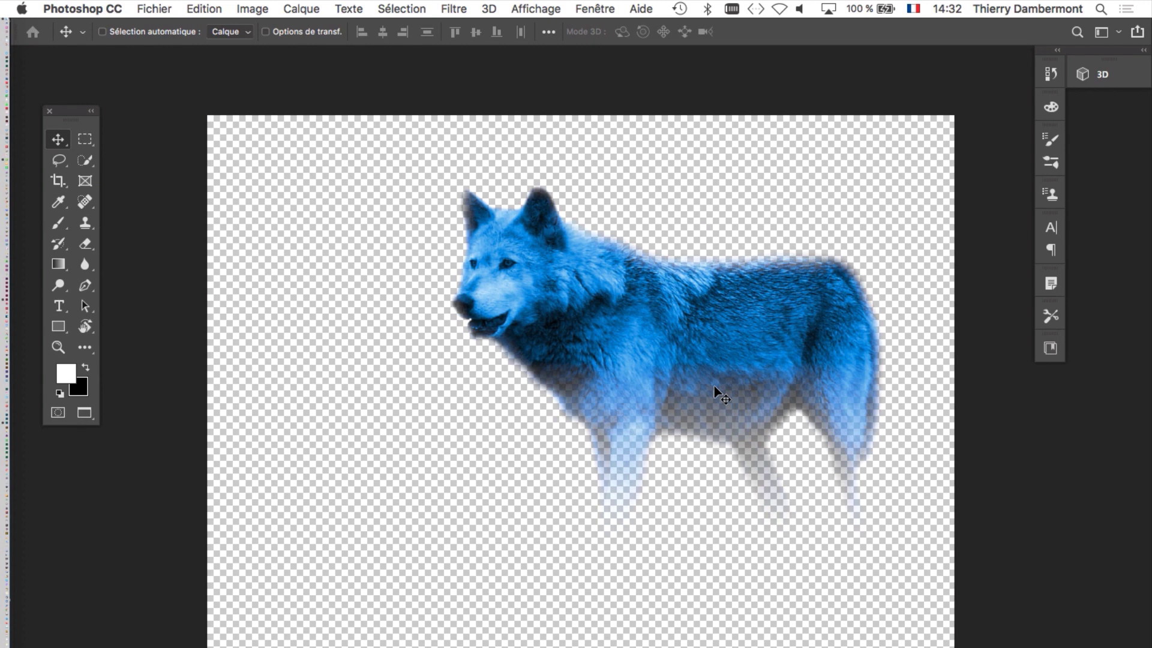
{"action": "left_click_drag", "start_coordinate": [643, 314], "coordinate": [459, 295]}
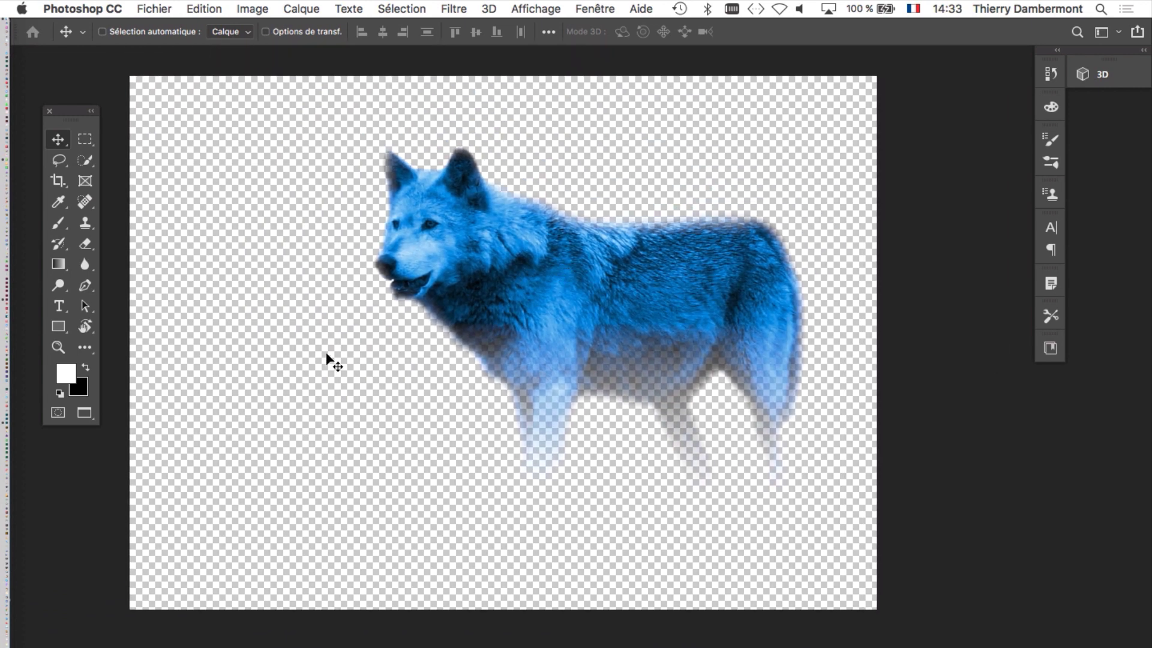
{"action": "scroll", "coordinate": [326, 354], "scroll_direction": "down", "scroll_amount": 2}
{"action": "scroll", "coordinate": [326, 353], "scroll_direction": "down", "scroll_amount": 1}
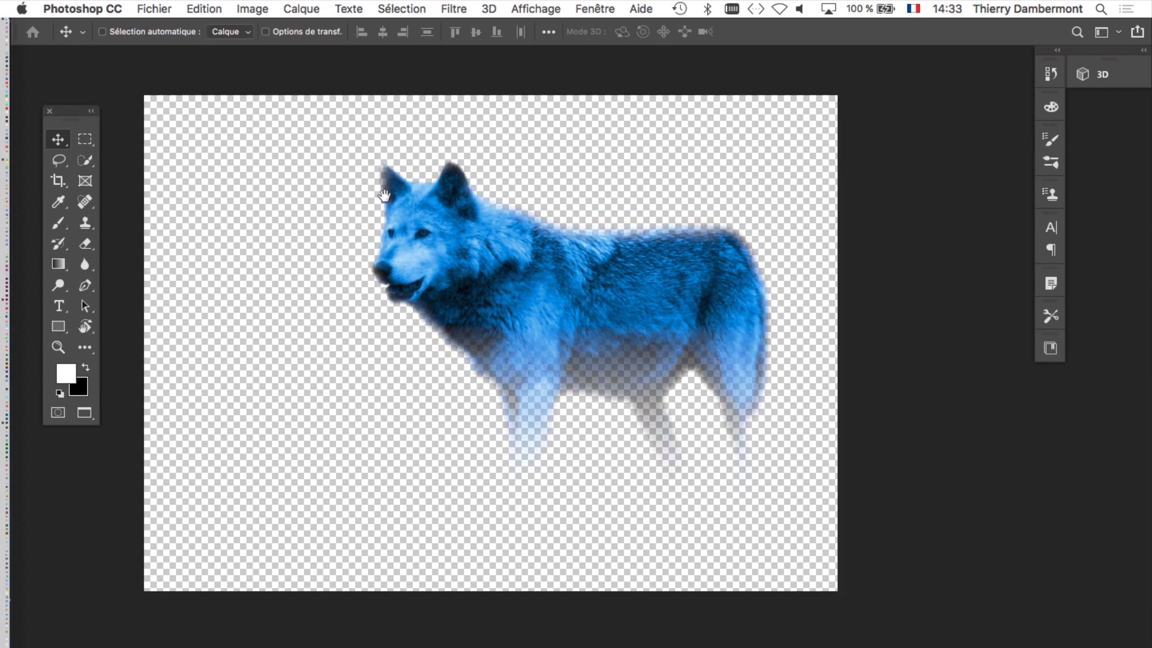
{"action": "scroll", "coordinate": [372, 192], "scroll_direction": "down", "scroll_amount": 3}
Step: Display the wolf file's layer list and place it over the edge of the image, clear of the wolf
{"action": "left_click", "coordinate": [608, 7]}
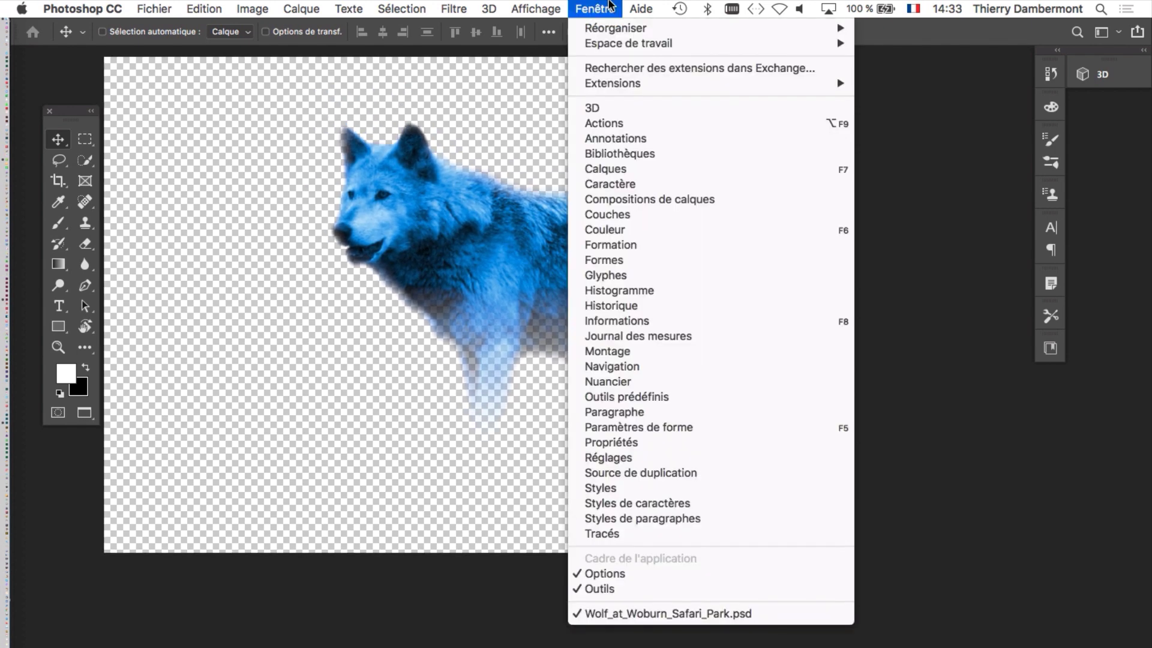
{"action": "left_click", "coordinate": [657, 170]}
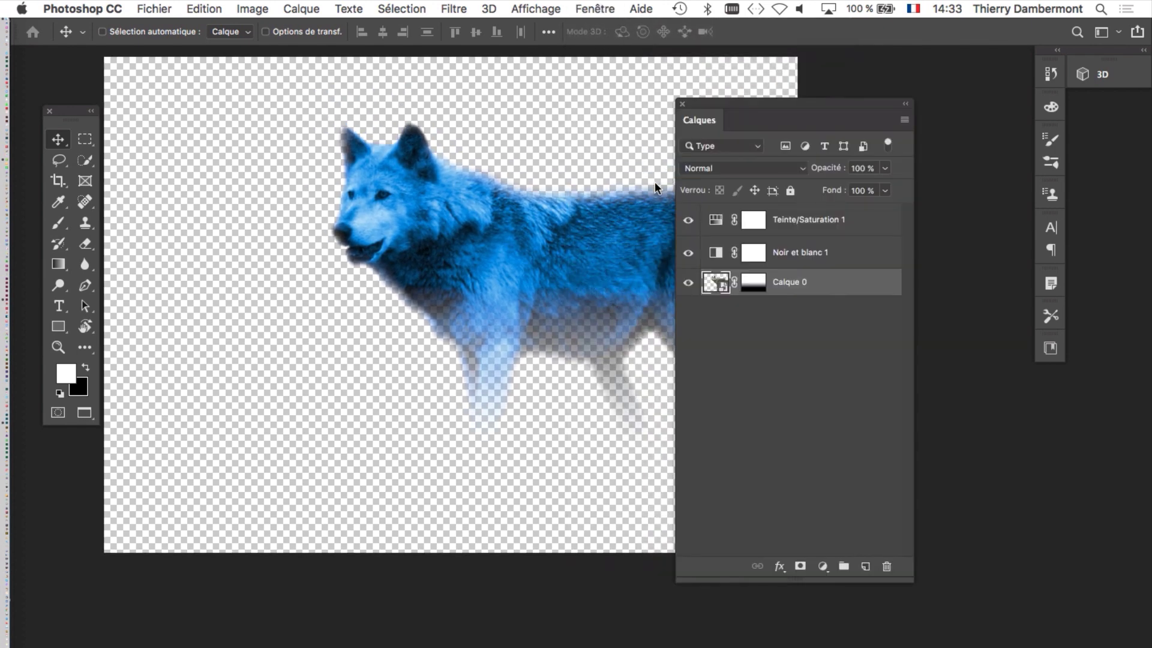
{"action": "left_click_drag", "start_coordinate": [754, 113], "coordinate": [854, 72]}
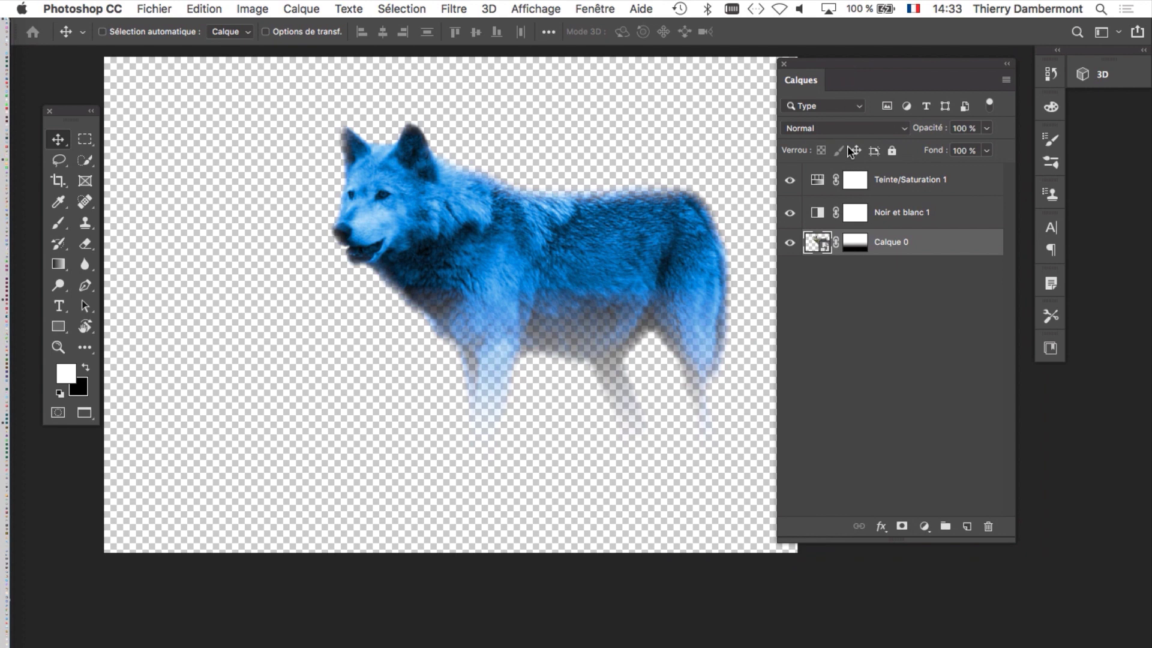
Step: Widen the layer list so full layer names fit, and place it over the wolf's hindquarters
{"action": "left_click_drag", "start_coordinate": [1016, 541], "coordinate": [1107, 542]}
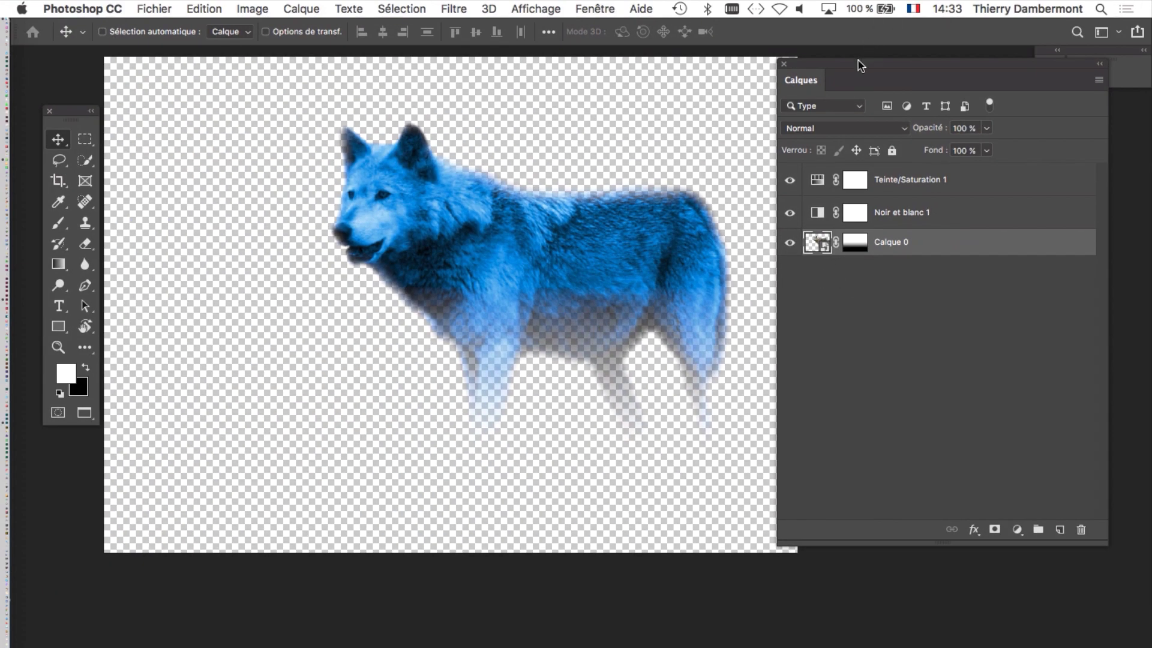
{"action": "left_click_drag", "start_coordinate": [861, 64], "coordinate": [780, 76]}
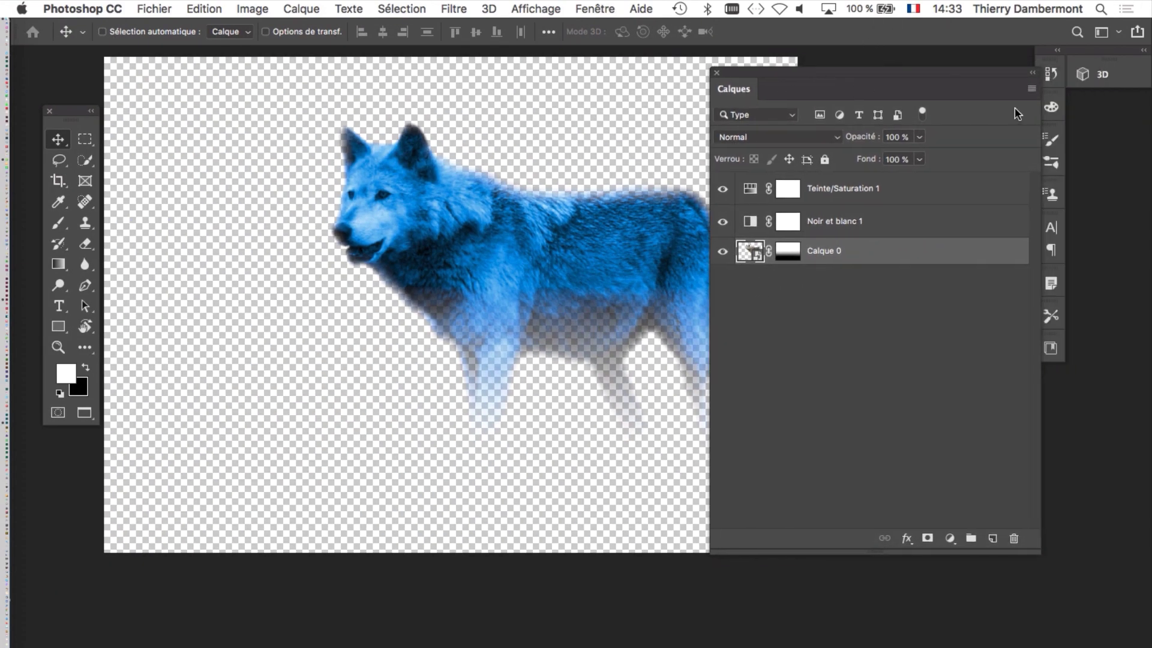
{"action": "left_click_drag", "start_coordinate": [1014, 78], "coordinate": [908, 78]}
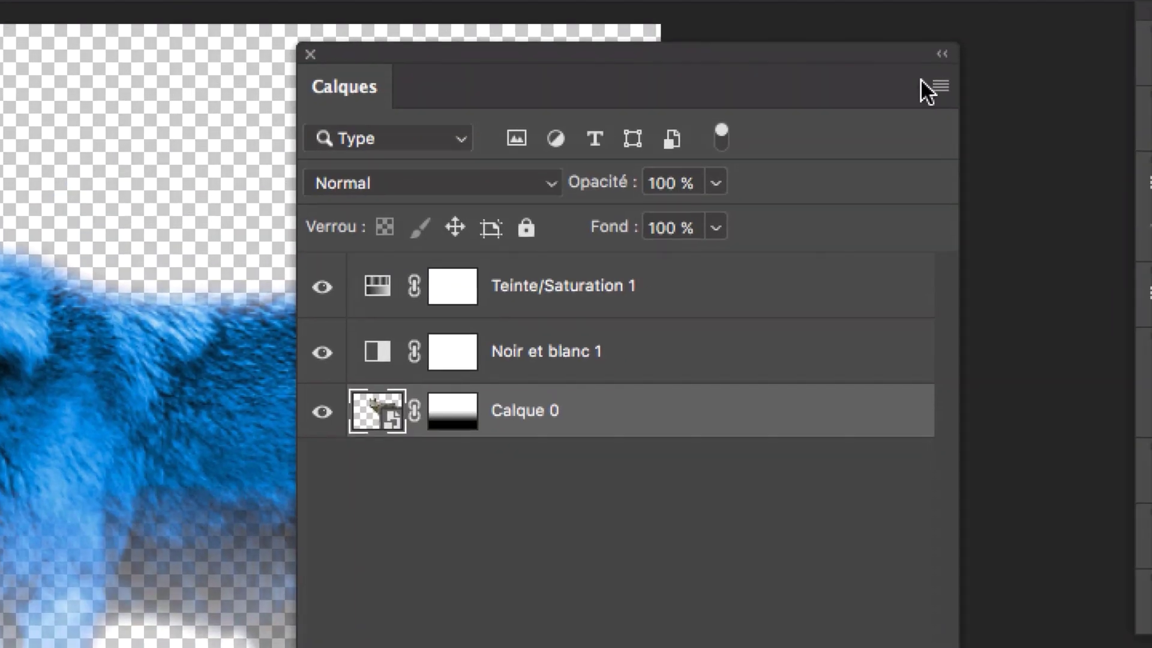
Step: Set the thumbnails in the layer list to the largest size
{"action": "left_click", "coordinate": [937, 88]}
{"action": "left_click", "coordinate": [937, 87]}
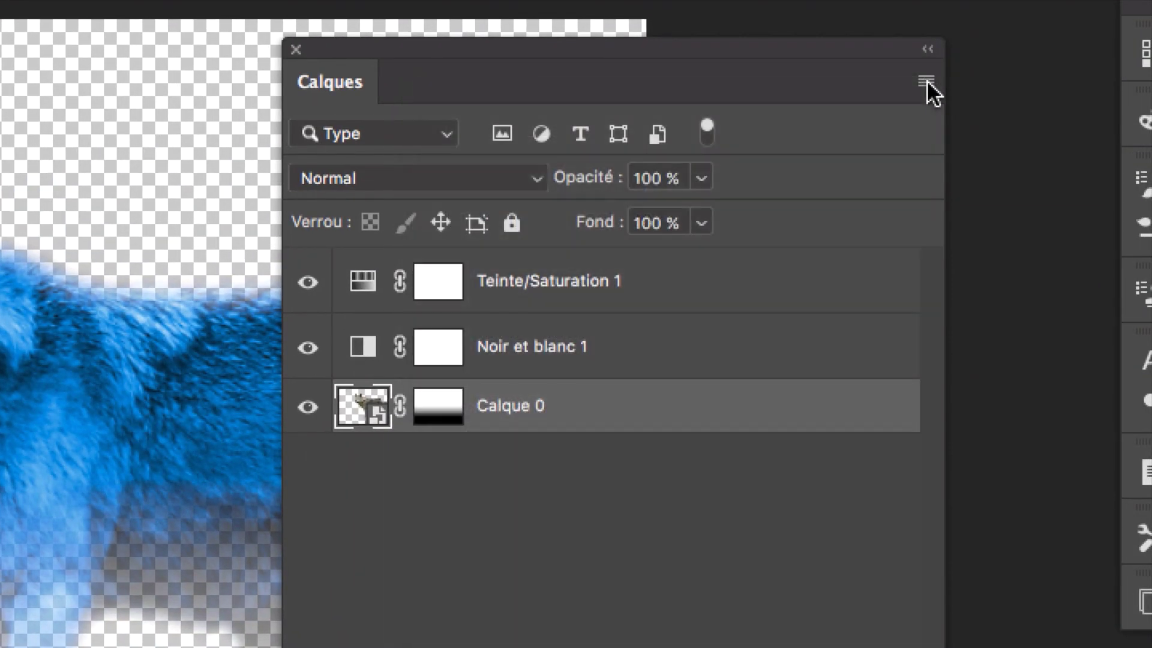
{"action": "left_click", "coordinate": [927, 81]}
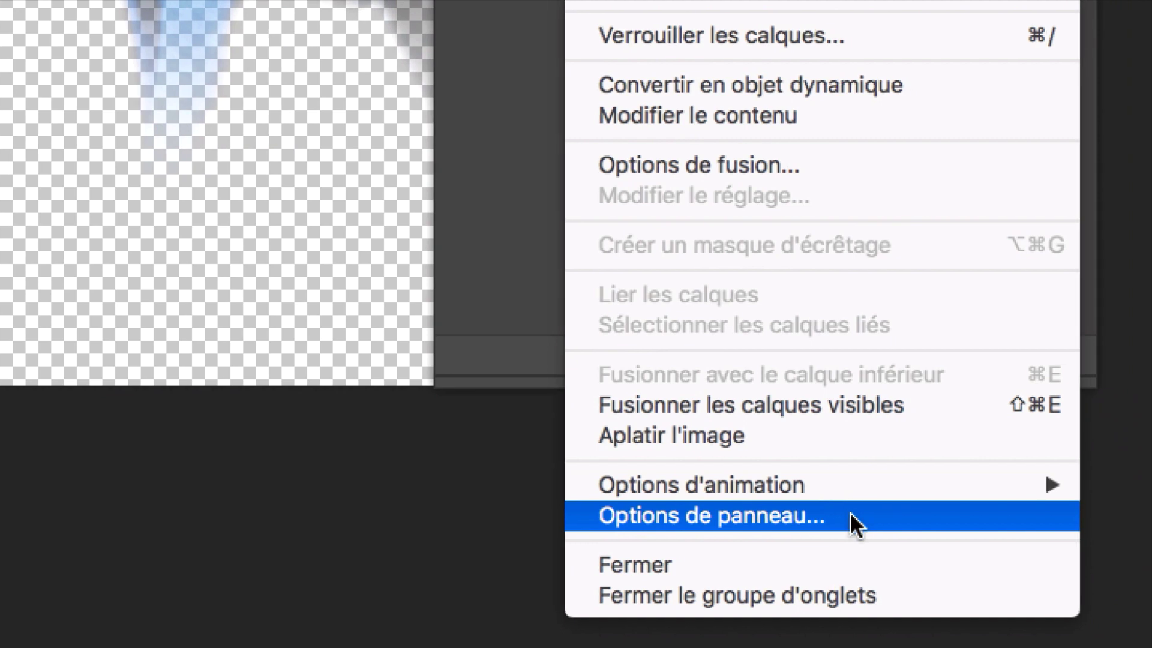
{"action": "left_click", "coordinate": [855, 523]}
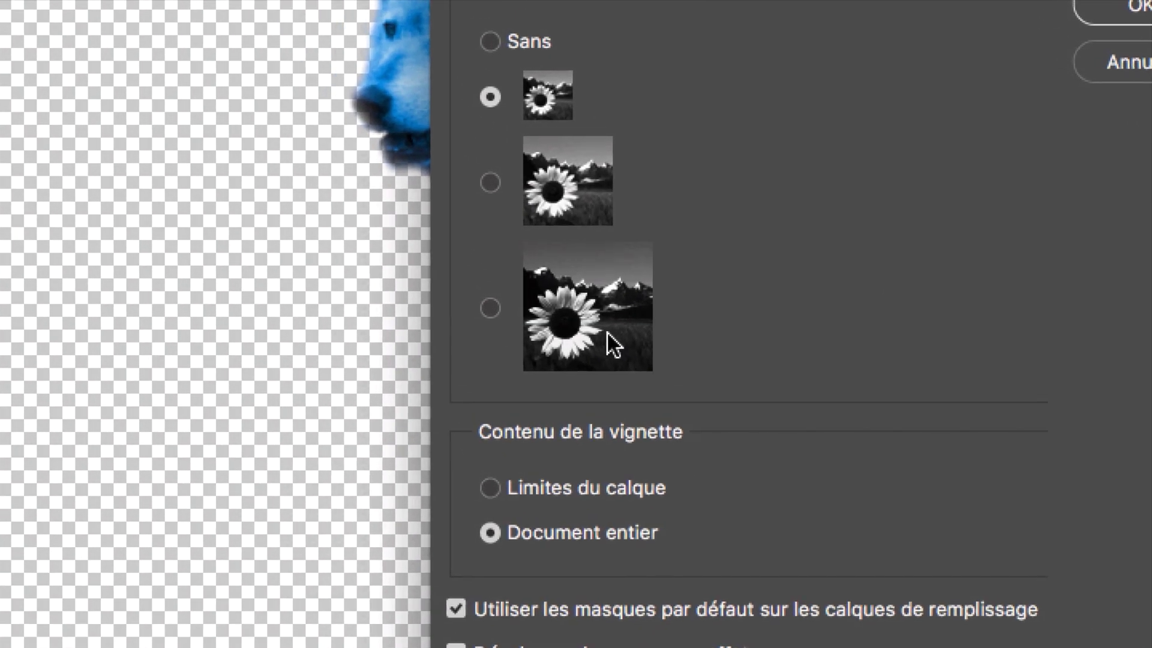
{"action": "left_click", "coordinate": [588, 282]}
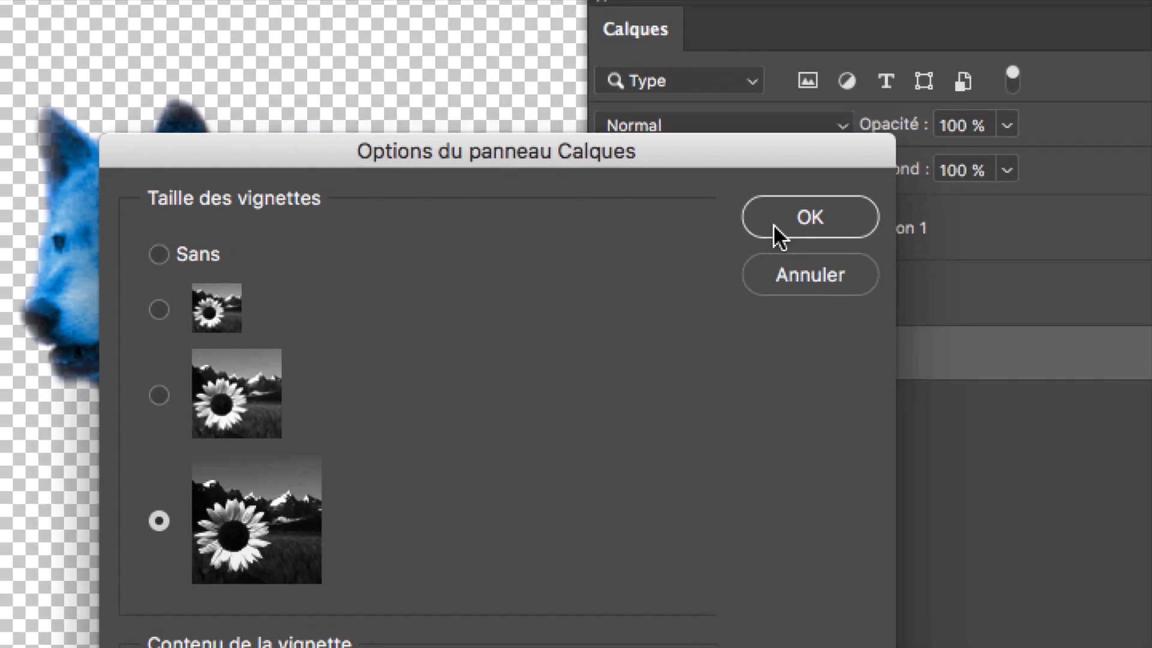
{"action": "left_click", "coordinate": [774, 227]}
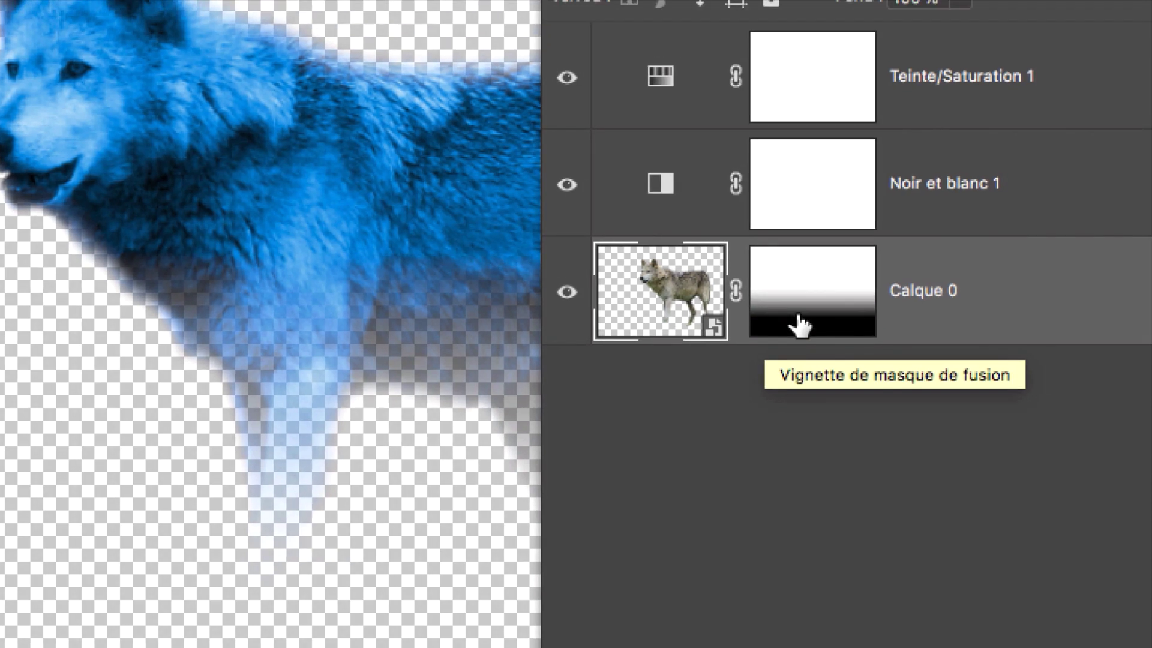
Step: Open the contents of the Calque 0 smart object for editing and accept the notice about saving changes
{"action": "left_click_drag", "start_coordinate": [816, 311], "coordinate": [803, 324]}
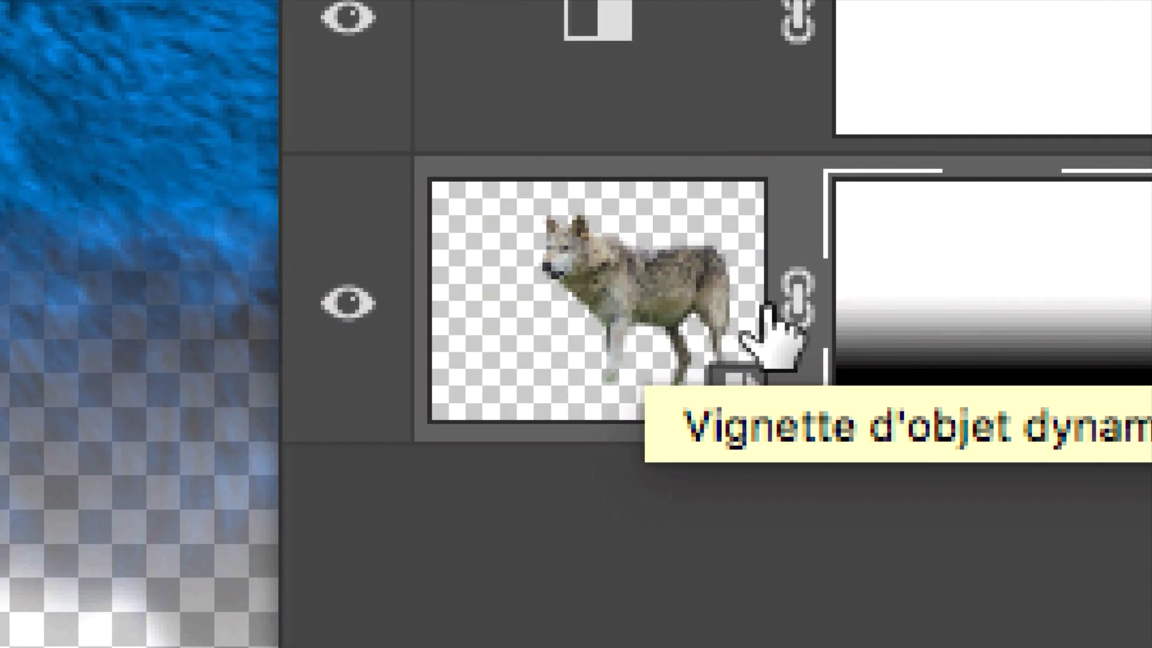
{"action": "left_click", "coordinate": [831, 285]}
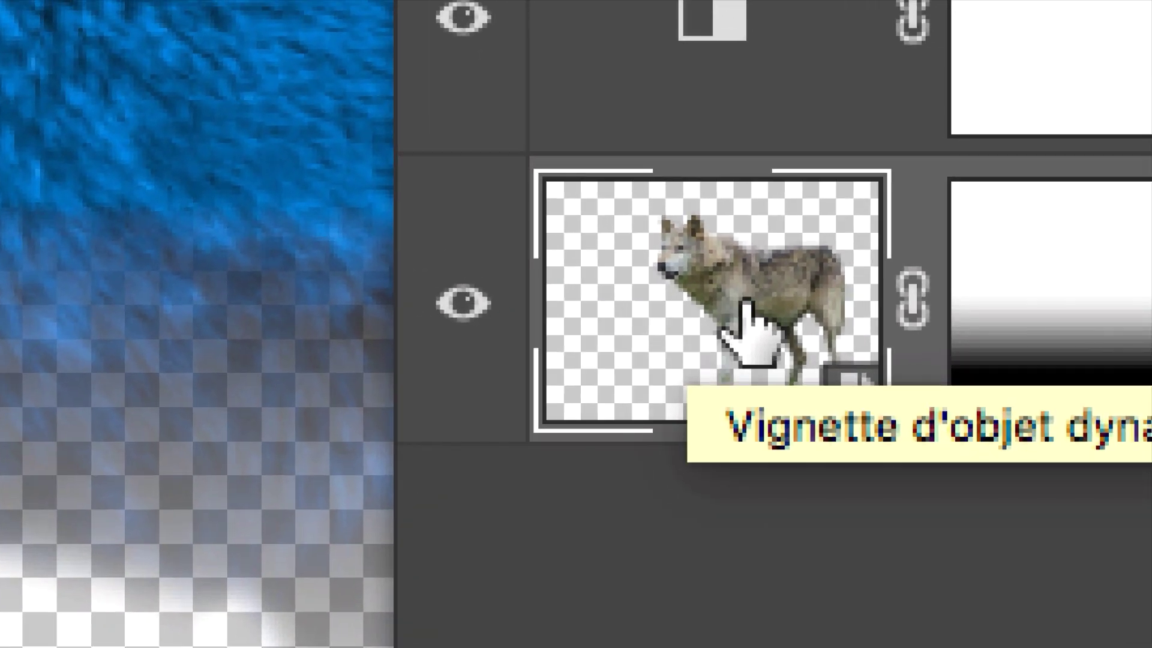
{"action": "double_click", "coordinate": [747, 312]}
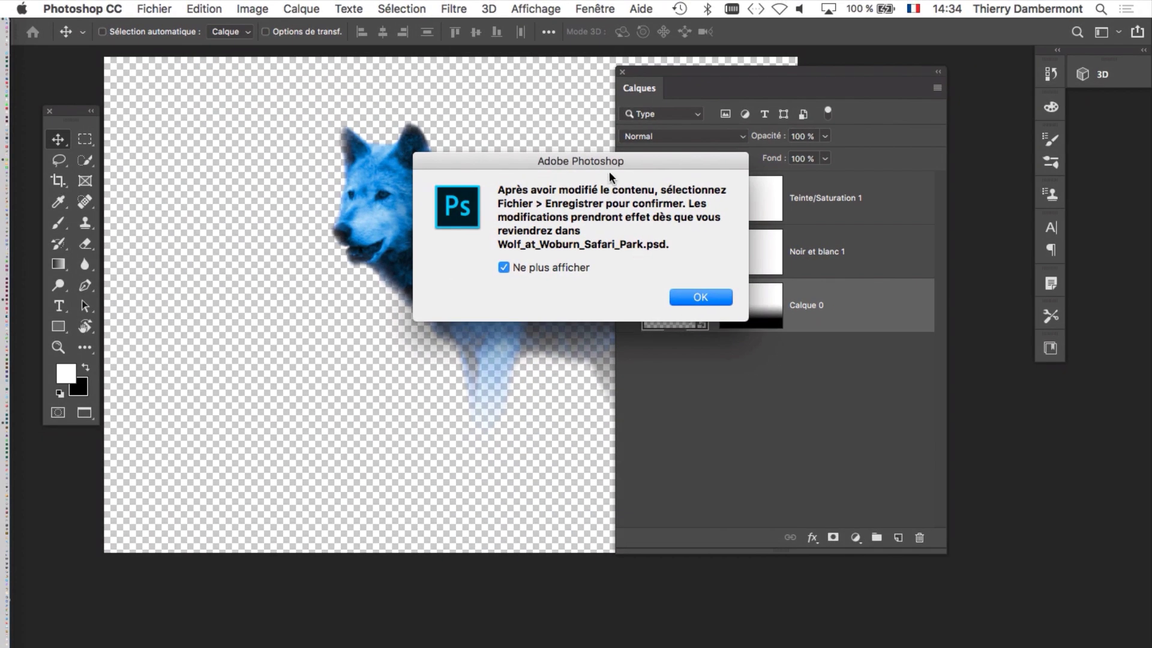
{"action": "left_click_drag", "start_coordinate": [612, 178], "coordinate": [464, 105]}
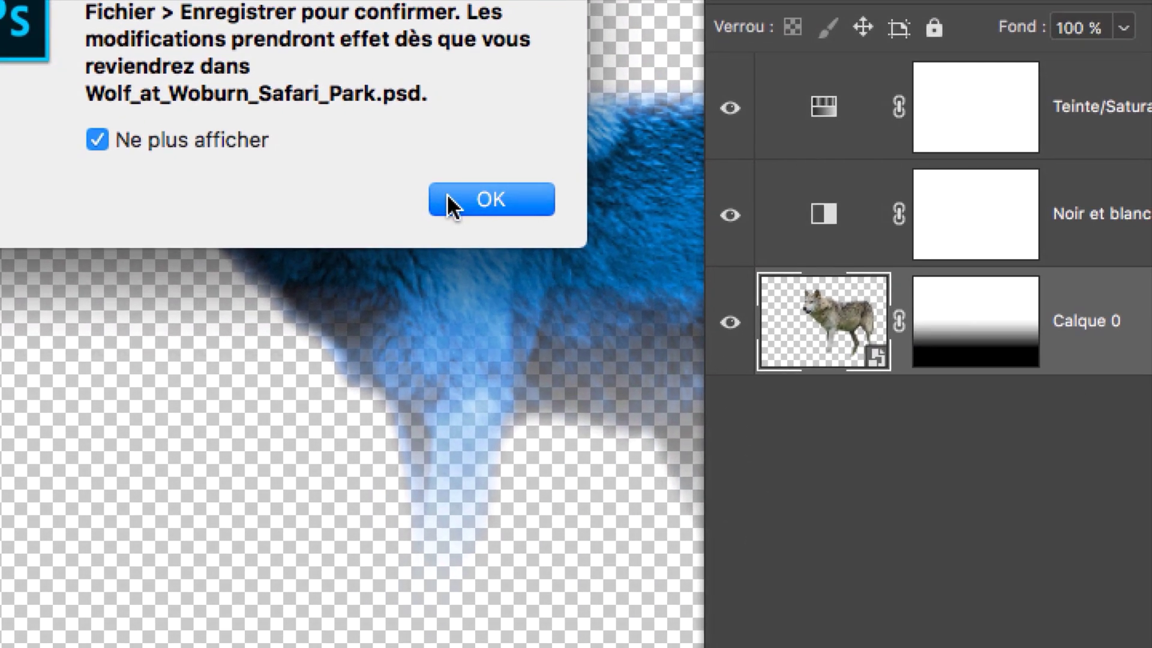
{"action": "left_click", "coordinate": [518, 269]}
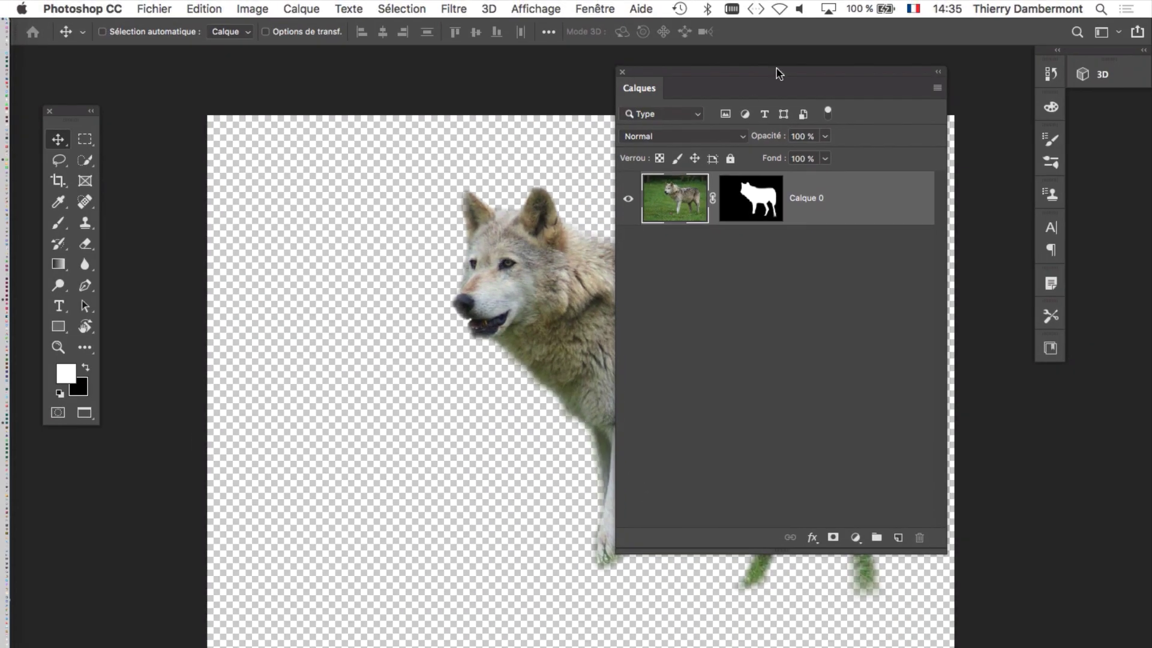
Step: Show only Calque 0's black-and-white layer mask on the canvas, with the layer list clear of the wolf silhouette
{"action": "left_click_drag", "start_coordinate": [757, 72], "coordinate": [833, 74]}
{"action": "left_click_drag", "start_coordinate": [635, 206], "coordinate": [393, 159]}
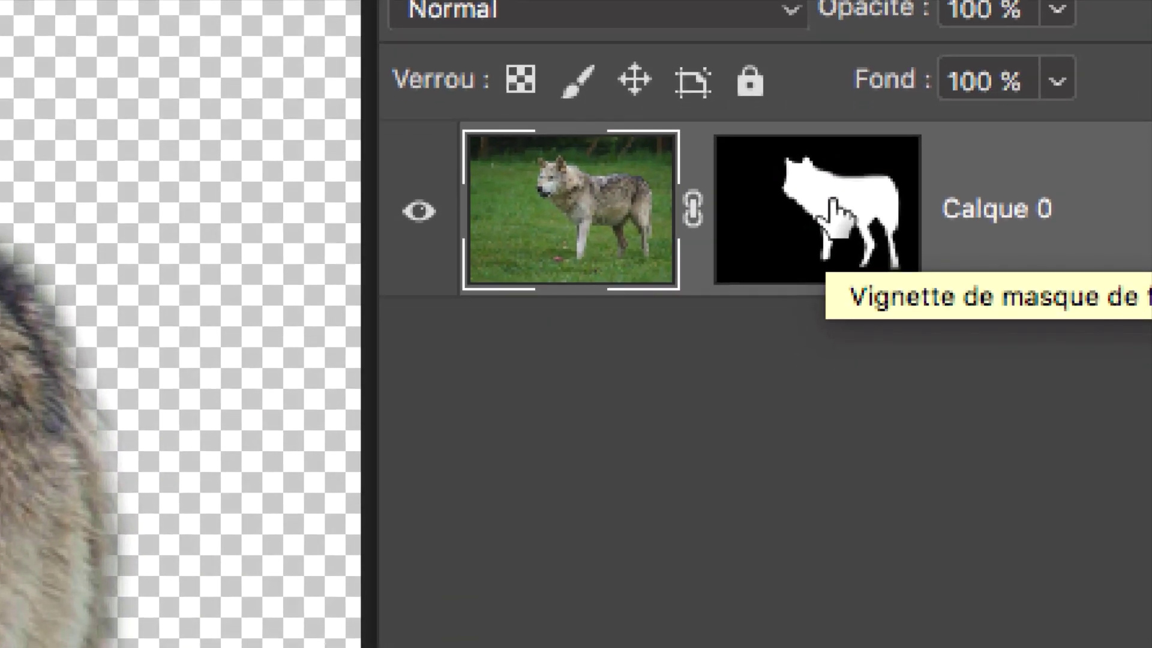
{"action": "left_click", "coordinate": [832, 179], "text": "alt"}
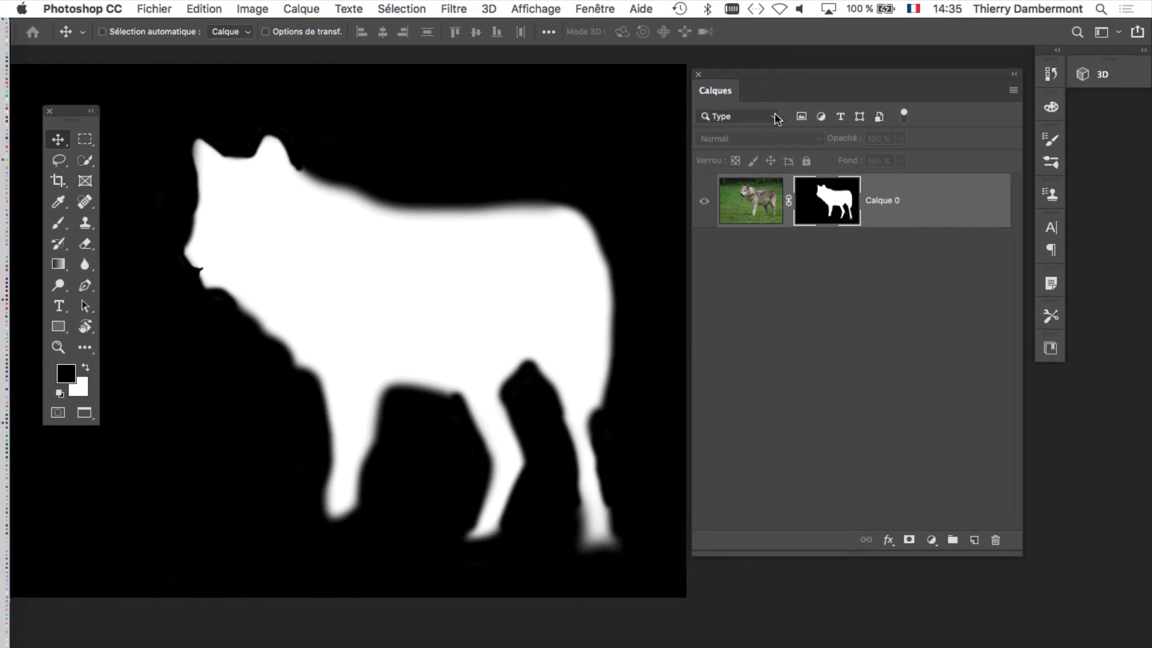
{"action": "left_click_drag", "start_coordinate": [763, 82], "coordinate": [911, 97]}
{"action": "left_click_drag", "start_coordinate": [599, 222], "coordinate": [696, 217]}
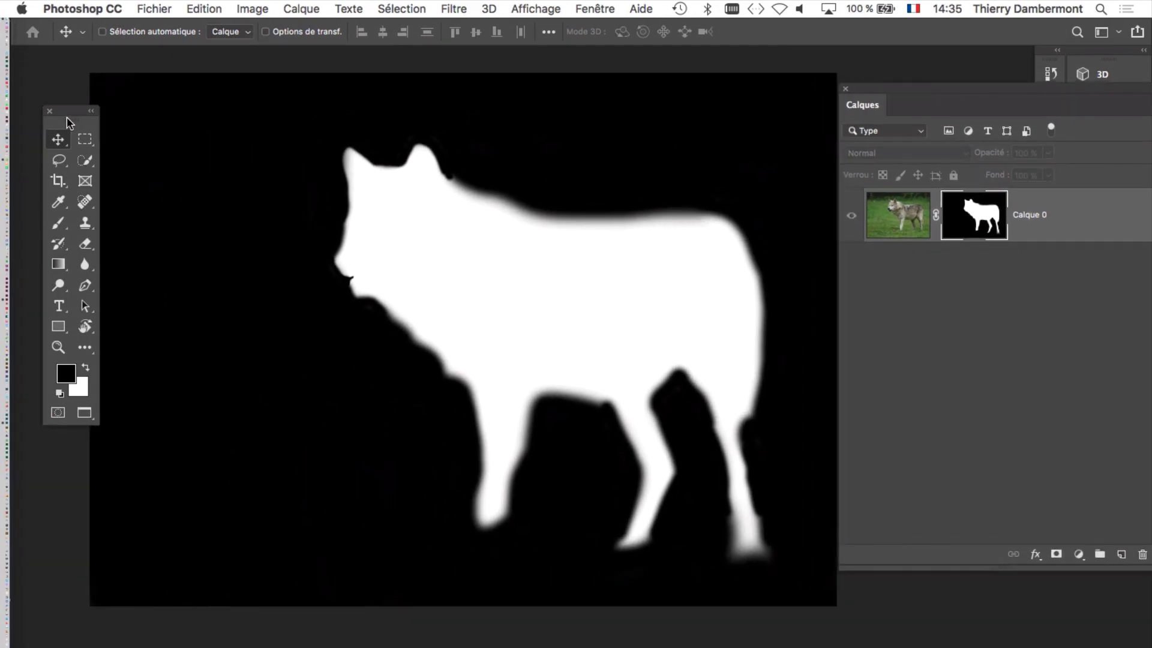
Step: Choose the standard Brush tool and reduce its size to 177 px over the mask's black area
{"action": "left_click_drag", "start_coordinate": [68, 113], "coordinate": [69, 108]}
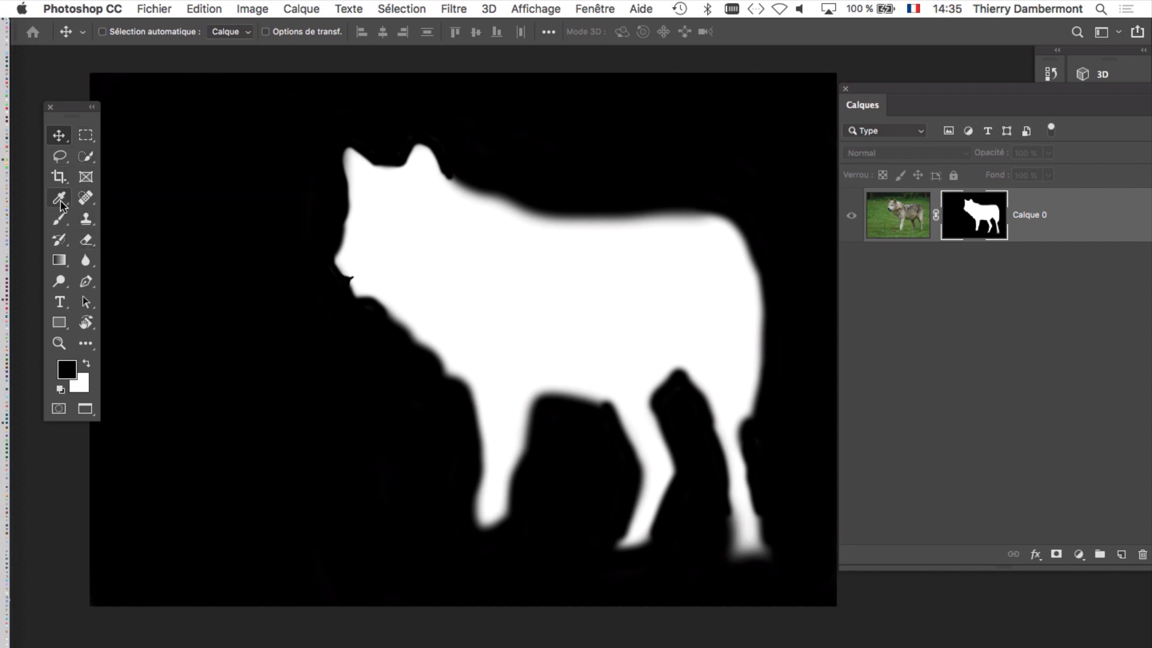
{"action": "left_click", "coordinate": [59, 222]}
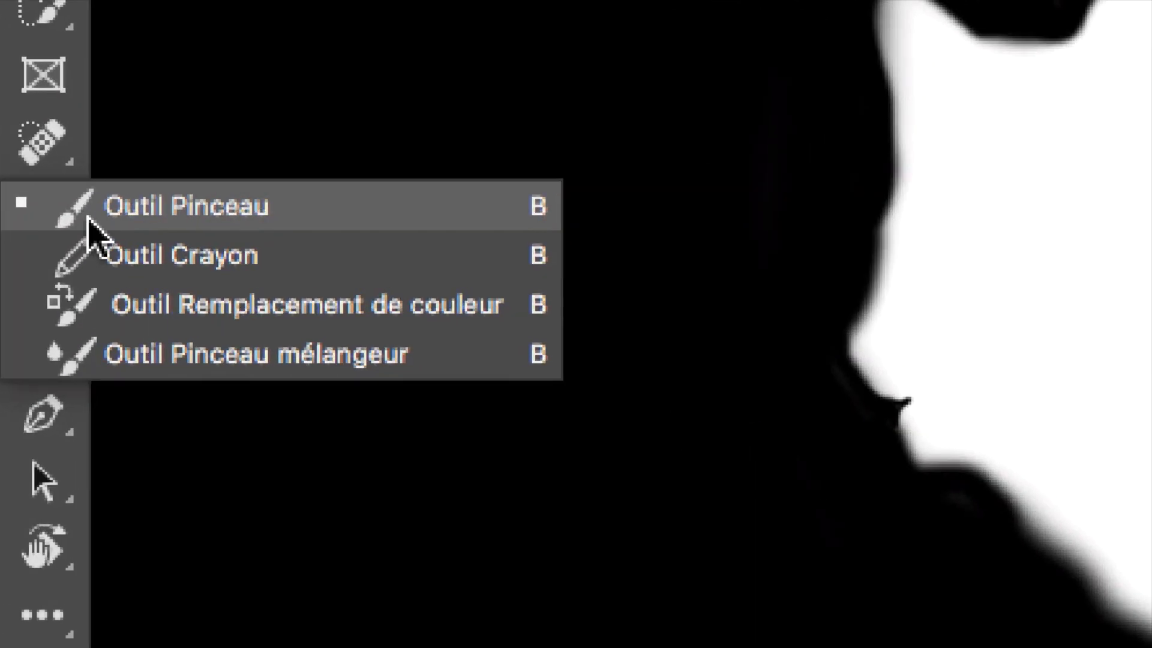
{"action": "left_click", "coordinate": [144, 210]}
{"action": "left_click", "coordinate": [52, 240]}
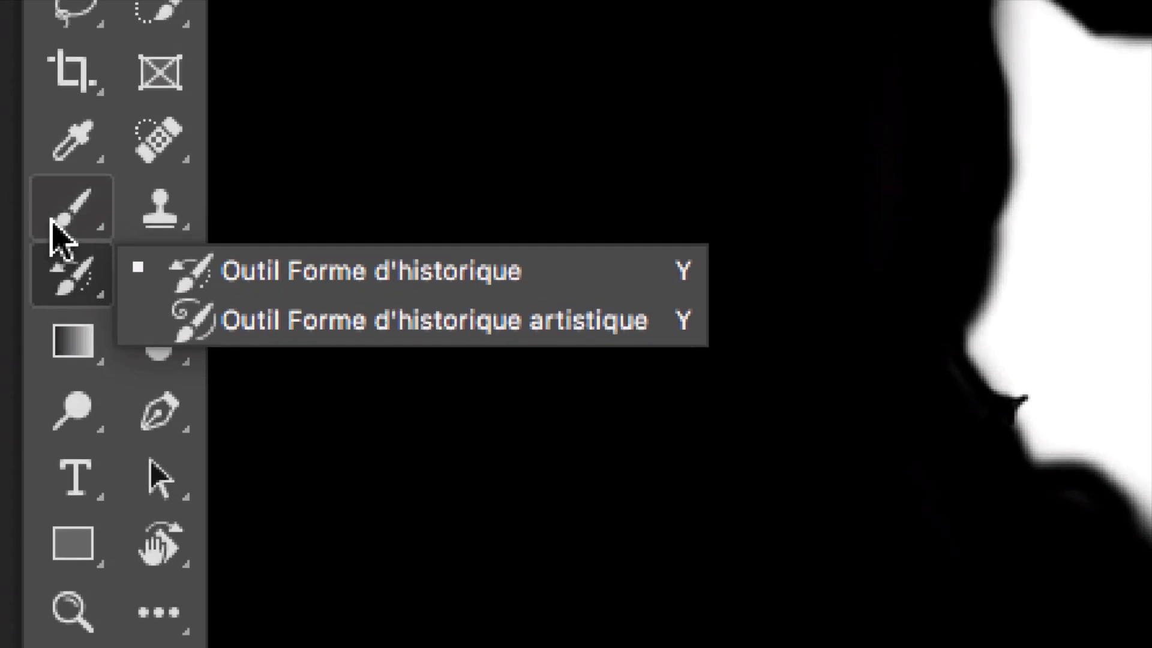
{"action": "left_click", "coordinate": [66, 168]}
{"action": "left_click", "coordinate": [75, 219]}
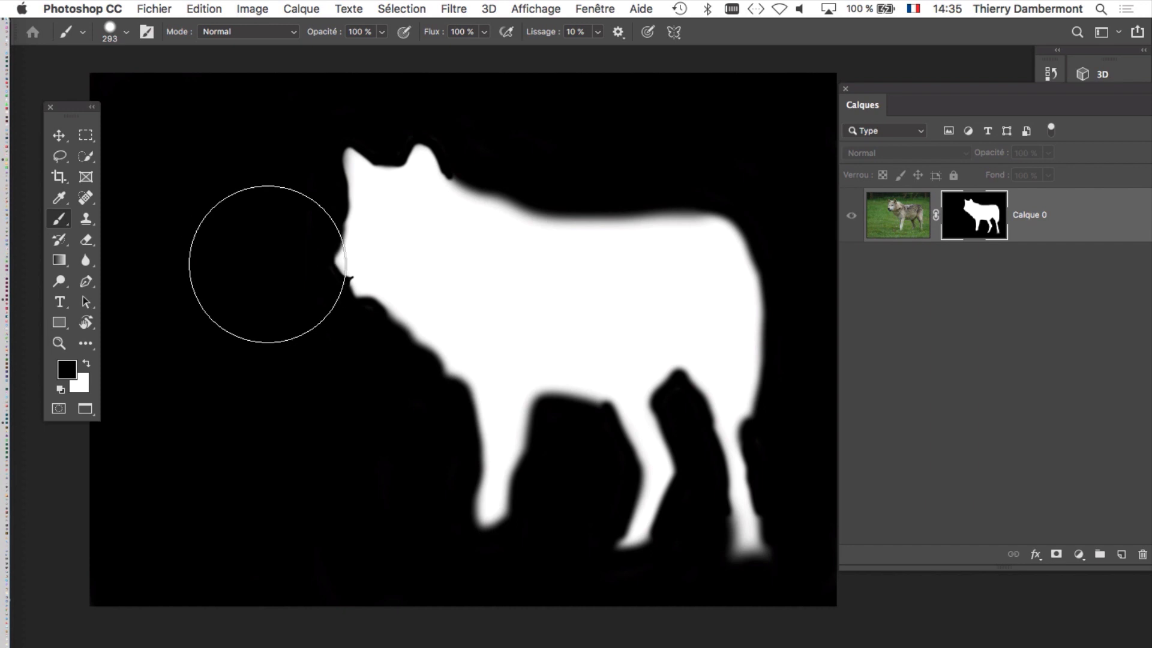
{"action": "mouse_move", "coordinate": [267, 264]}
{"action": "left_mouse_down"}
{"action": "mouse_move", "coordinate": [221, 270]}
{"action": "mouse_move", "coordinate": [502, 265]}
{"action": "mouse_move", "coordinate": [232, 279]}
{"action": "mouse_move", "coordinate": [430, 265]}
{"action": "mouse_move", "coordinate": [235, 265]}
{"action": "left_mouse_up"}
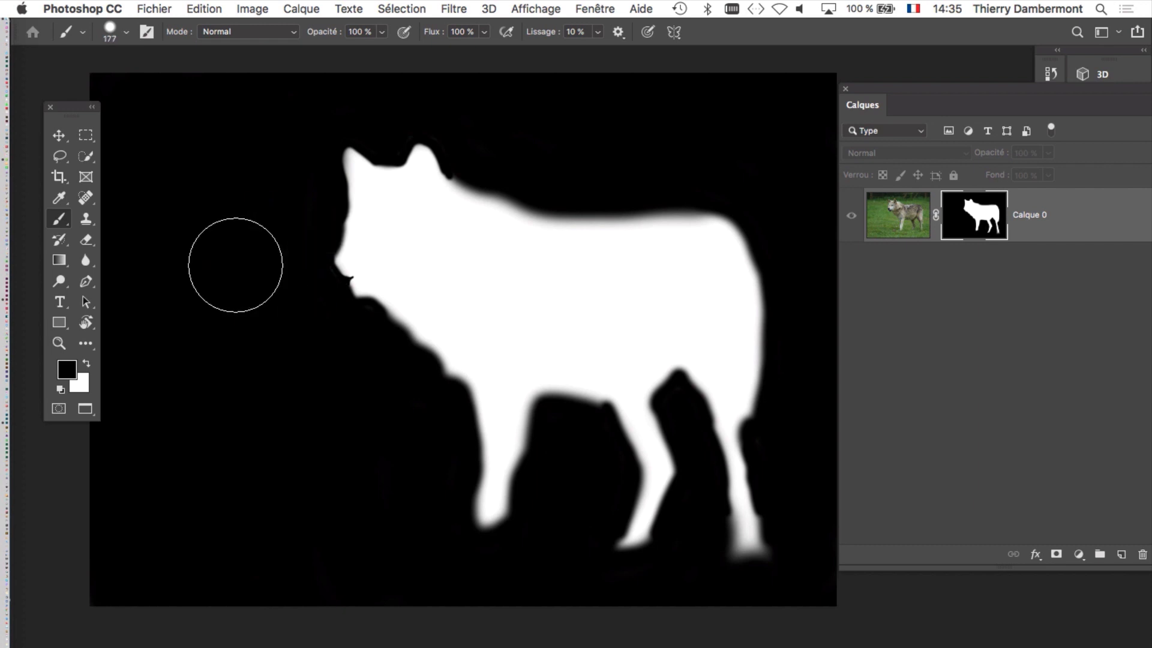
Step: Alternate the brush cursor between the precise crosshair and the brush-size outline, ending on the outline
{"action": "key", "text": "Caps_Lock"}
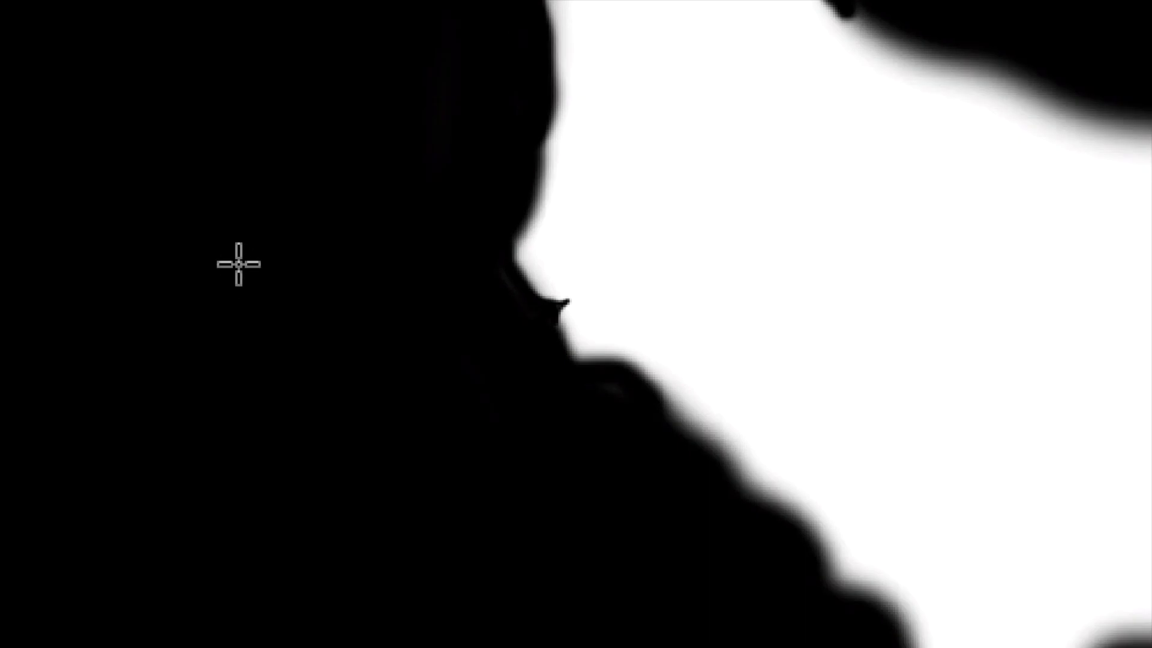
{"action": "key", "text": "Caps_Lock"}
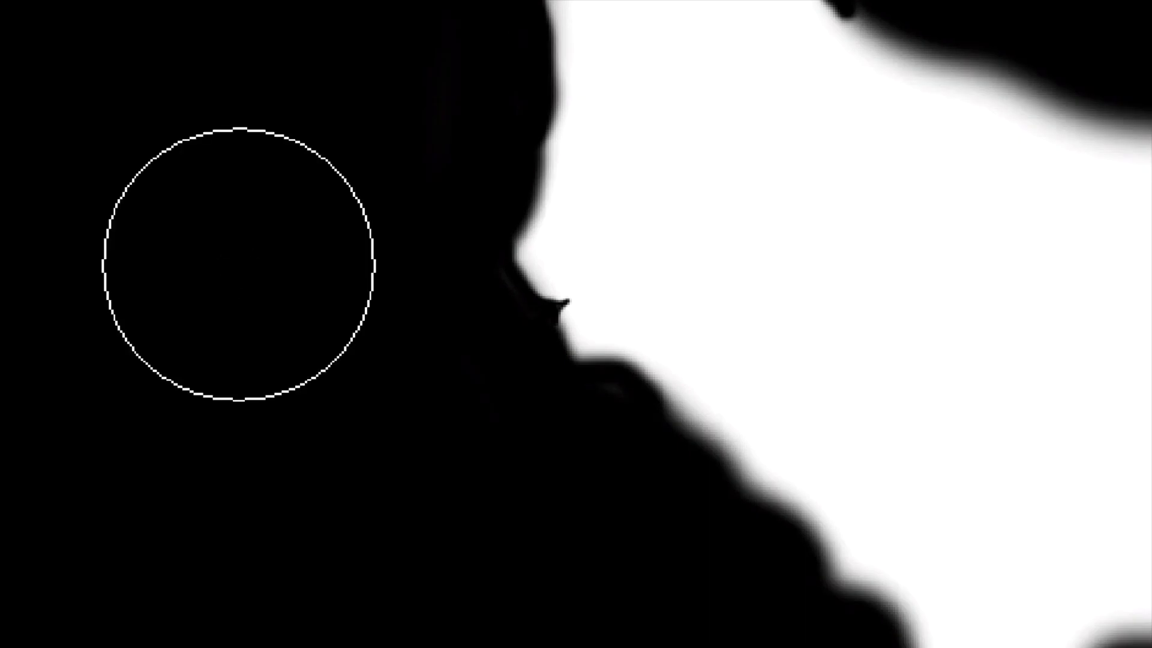
{"action": "key", "text": "Caps_Lock"}
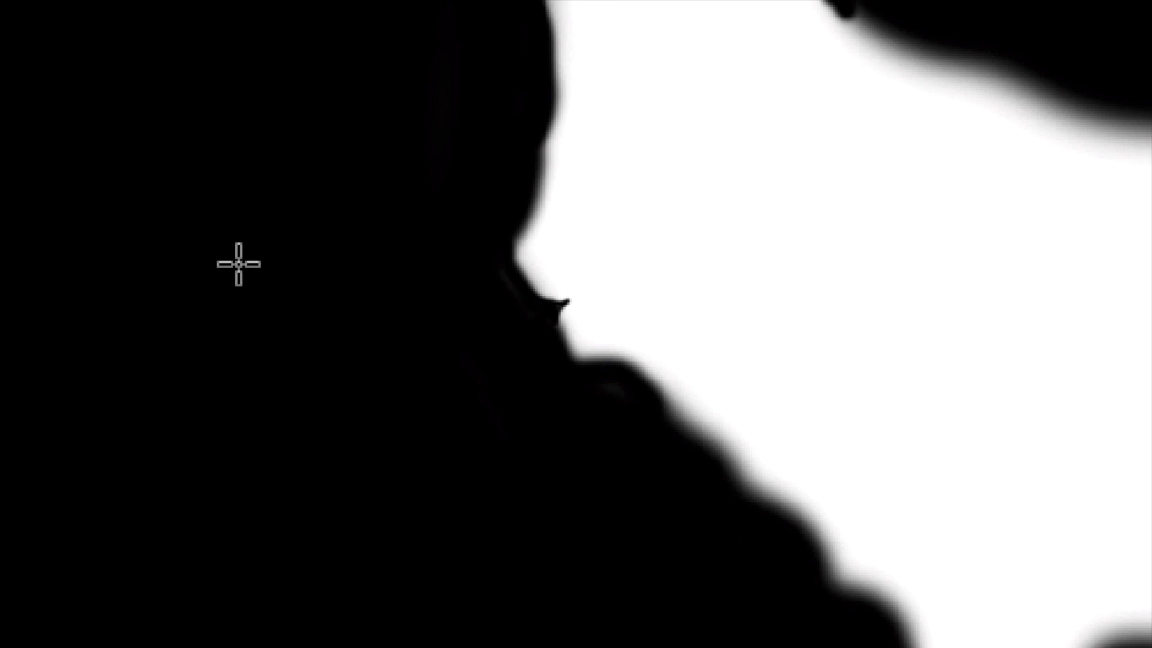
{"action": "key", "text": "Caps_Lock"}
{"action": "key", "text": "Caps_Lock"}
{"action": "key", "text": "Caps_Lock"}
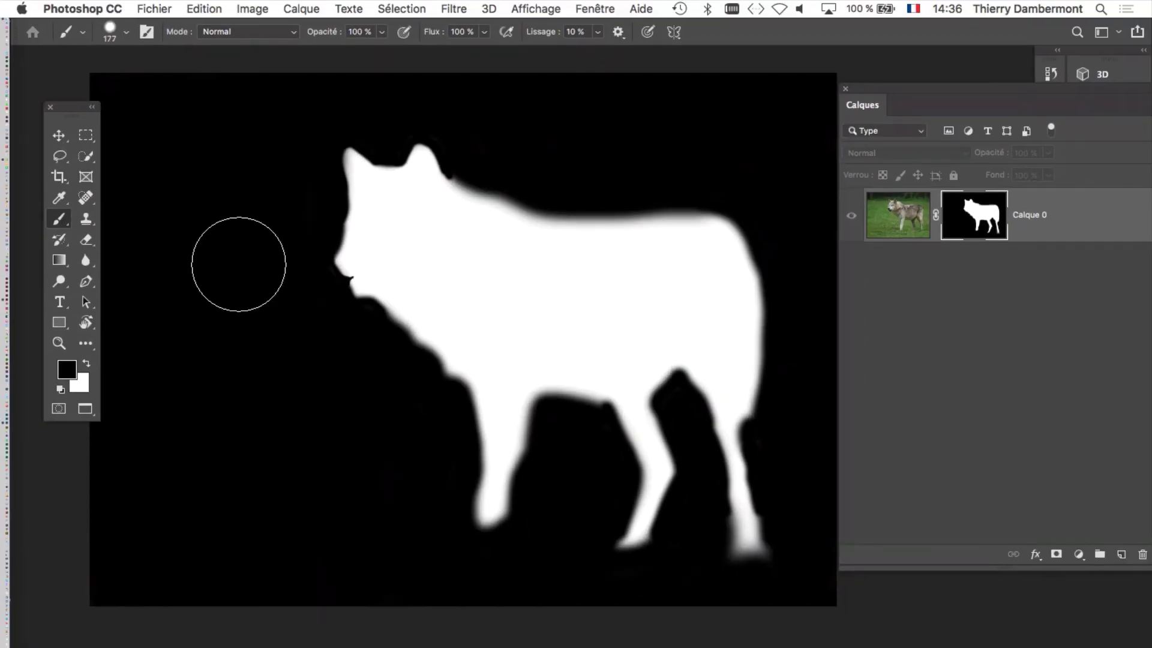
Step: Set the brush size to 179 px and the foreground colour to black (000000), keeping the Brush tool active
{"action": "mouse_move", "coordinate": [238, 264]}
{"action": "left_mouse_down"}
{"action": "mouse_move", "coordinate": [365, 252]}
{"action": "mouse_move", "coordinate": [377, 239]}
{"action": "mouse_move", "coordinate": [223, 258]}
{"action": "mouse_move", "coordinate": [237, 255]}
{"action": "left_mouse_up"}
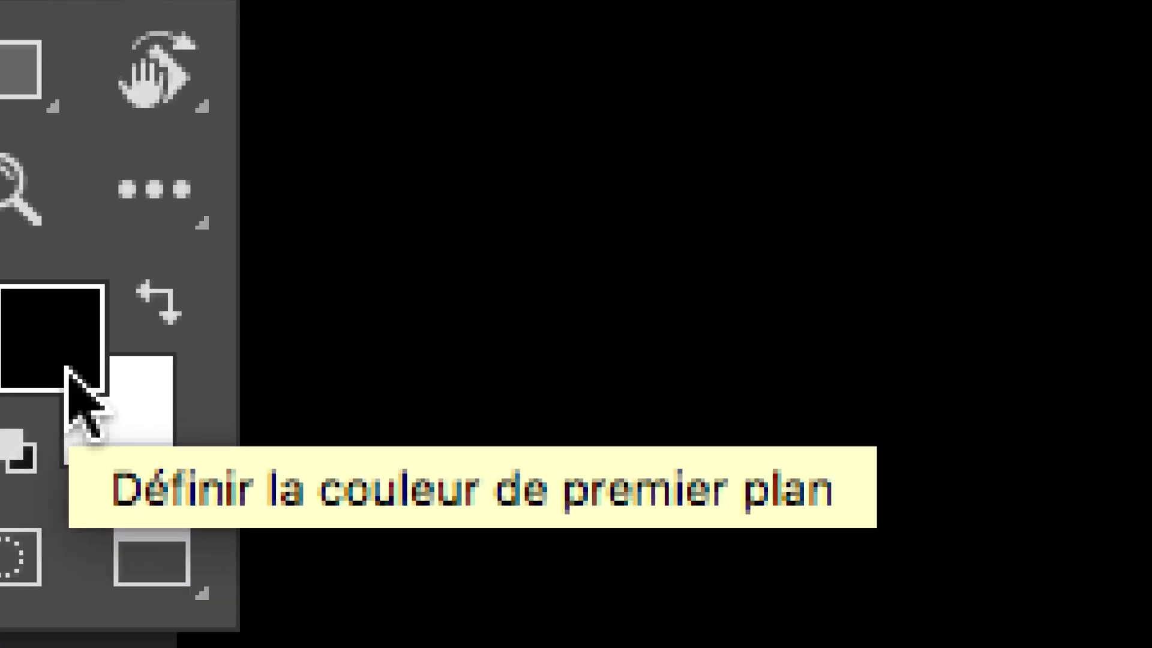
{"action": "left_click", "coordinate": [67, 369]}
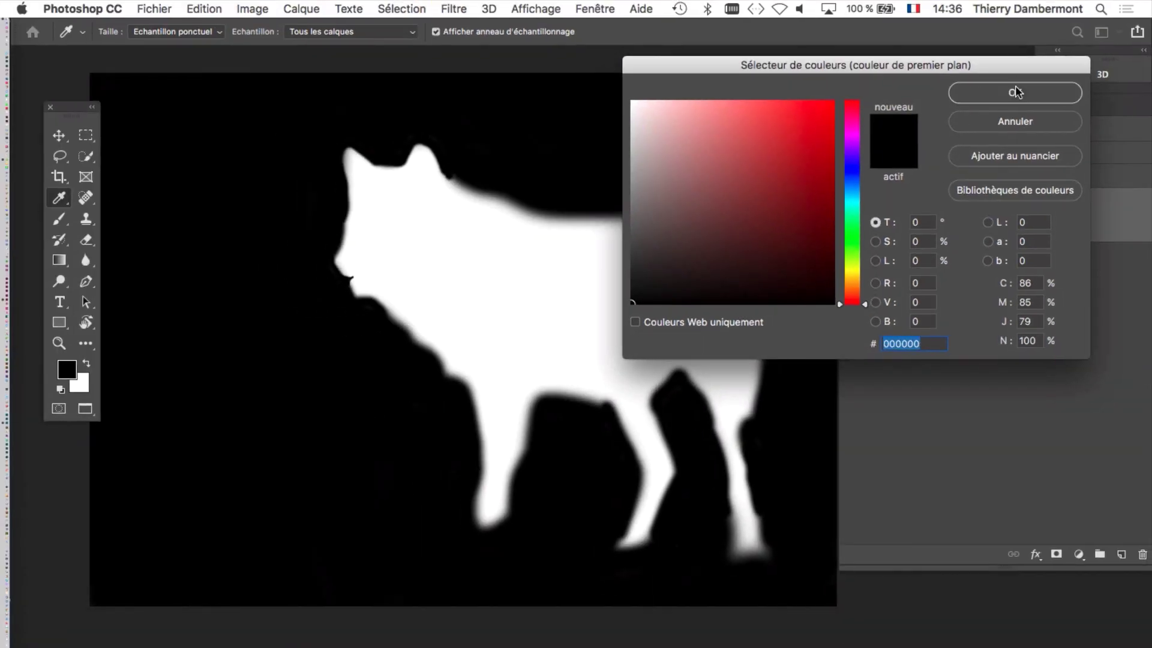
{"action": "left_click", "coordinate": [1015, 92]}
{"action": "key", "text": "b"}
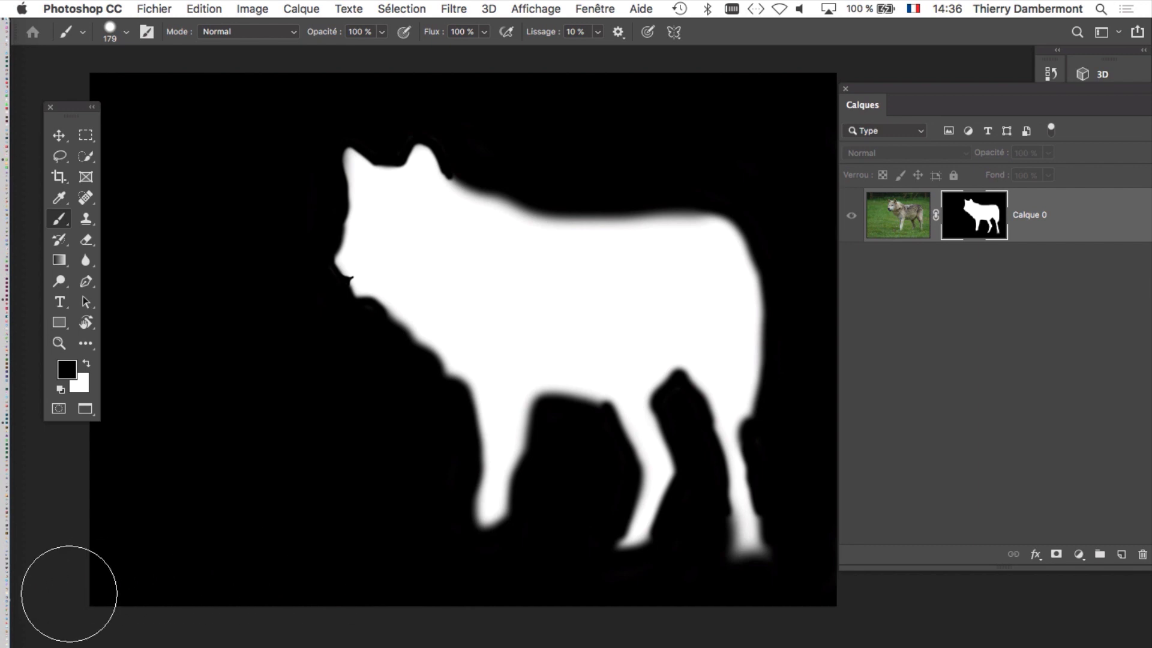
Step: Resize the brush to 117 px and then 178 px while working around the edges of the wolf mask
{"action": "mouse_move", "coordinate": [403, 464]}
{"action": "left_mouse_down"}
{"action": "mouse_move", "coordinate": [260, 453]}
{"action": "mouse_move", "coordinate": [354, 217]}
{"action": "mouse_move", "coordinate": [316, 110]}
{"action": "mouse_move", "coordinate": [331, 161]}
{"action": "left_mouse_up"}
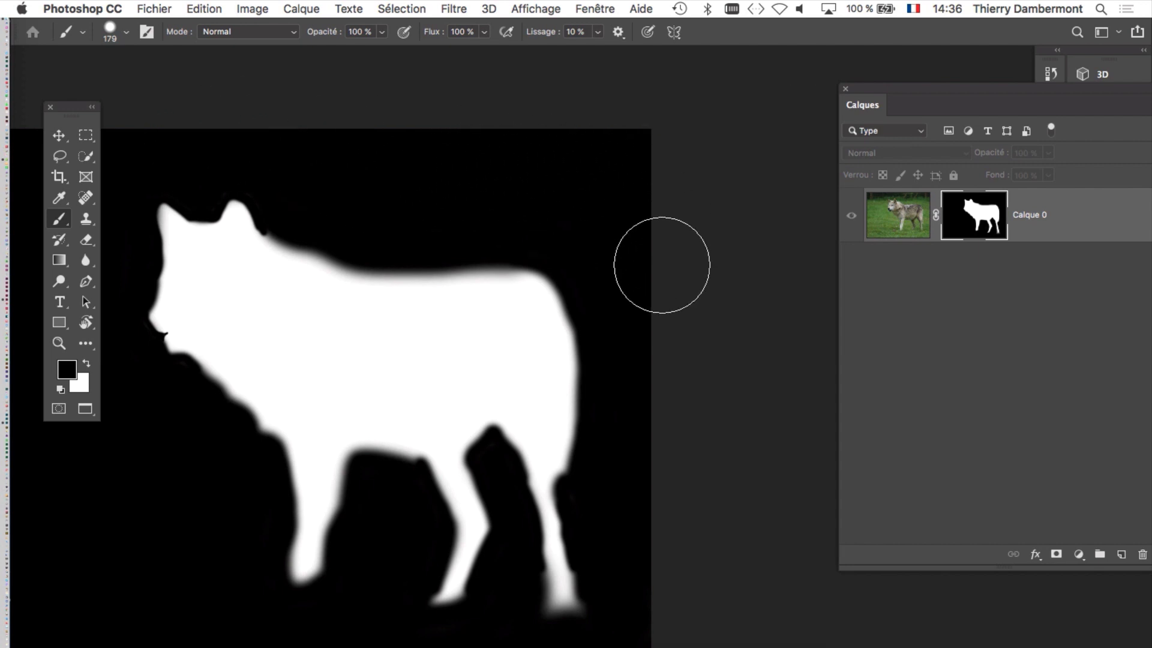
{"action": "mouse_move", "coordinate": [600, 199]}
{"action": "left_mouse_down"}
{"action": "mouse_move", "coordinate": [576, 214]}
{"action": "mouse_move", "coordinate": [602, 216]}
{"action": "left_mouse_up"}
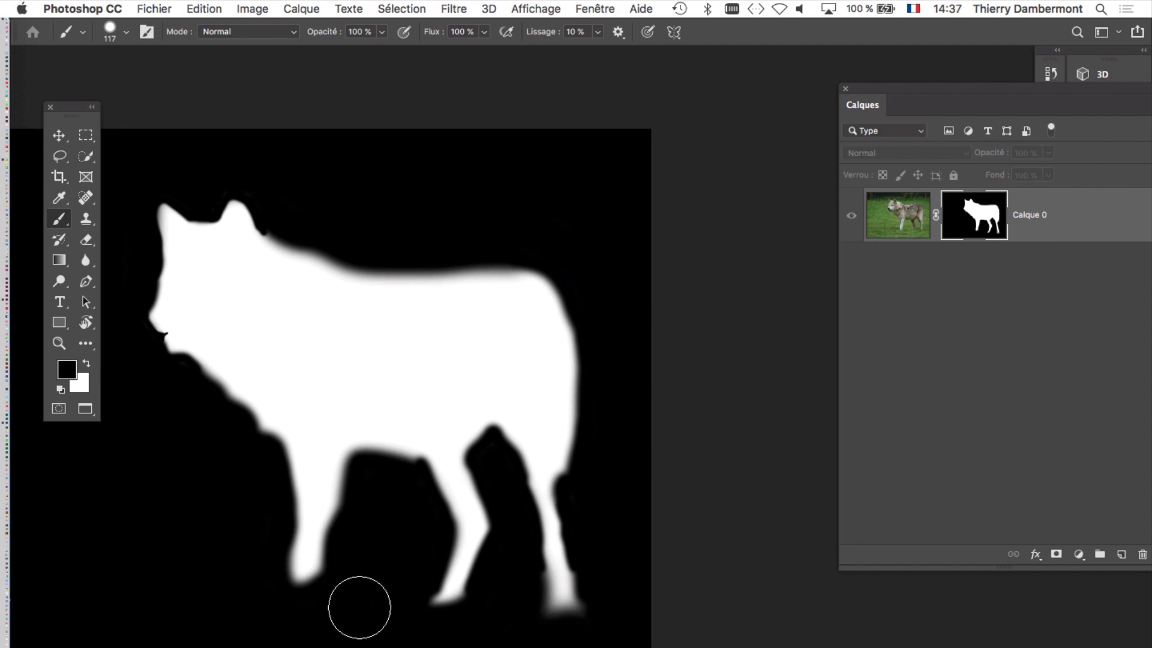
{"action": "left_click_drag", "start_coordinate": [420, 624], "coordinate": [387, 636]}
{"action": "mouse_move", "coordinate": [411, 459]}
{"action": "left_mouse_down"}
{"action": "mouse_move", "coordinate": [625, 378]}
{"action": "mouse_move", "coordinate": [714, 330]}
{"action": "left_mouse_up"}
{"action": "left_click_drag", "start_coordinate": [537, 372], "coordinate": [618, 372]}
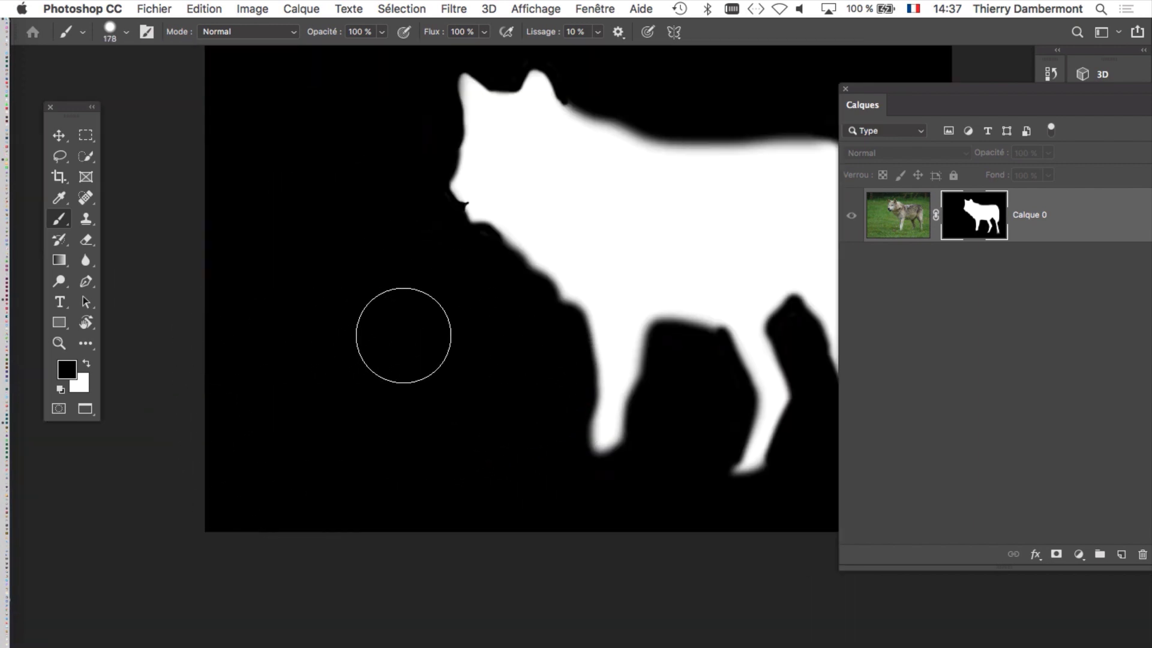
{"action": "left_click_drag", "start_coordinate": [366, 226], "coordinate": [335, 327]}
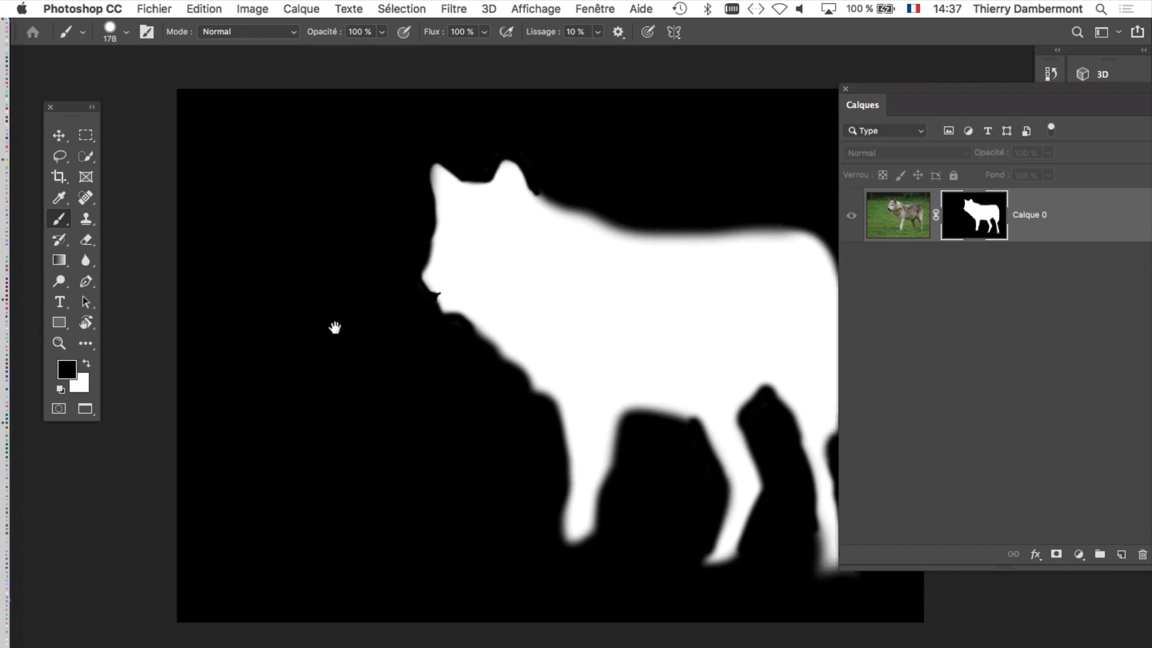
Step: Save the wolf's smart object with its retouched layer mask
{"action": "key", "text": "super+Tab"}
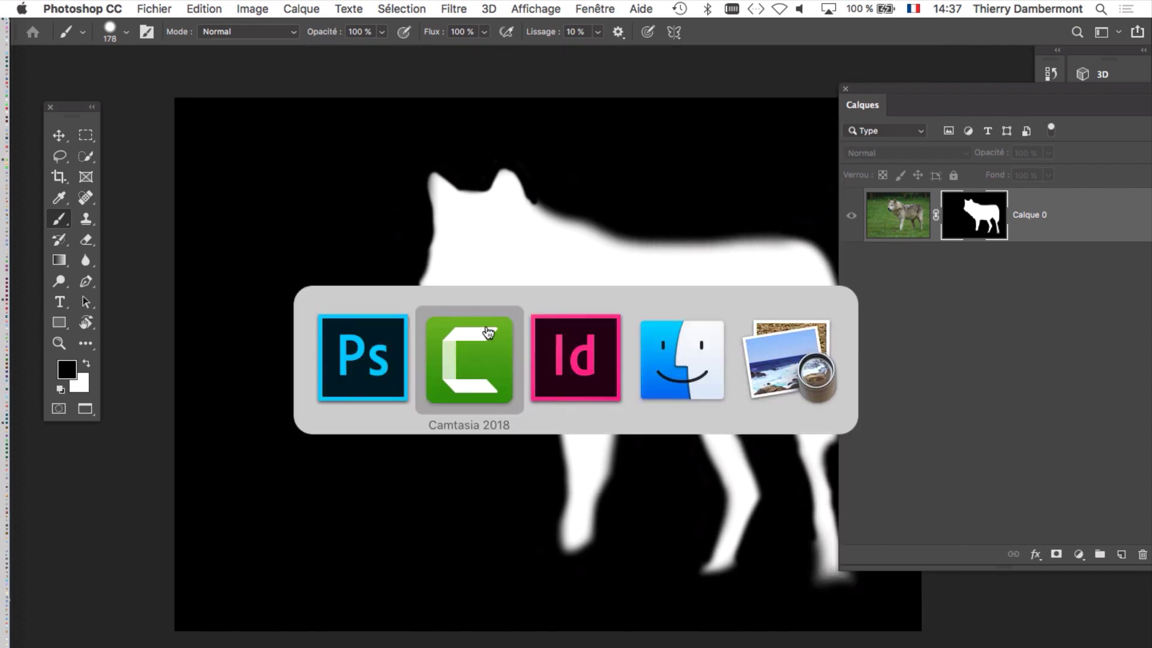
{"action": "left_click", "coordinate": [557, 365]}
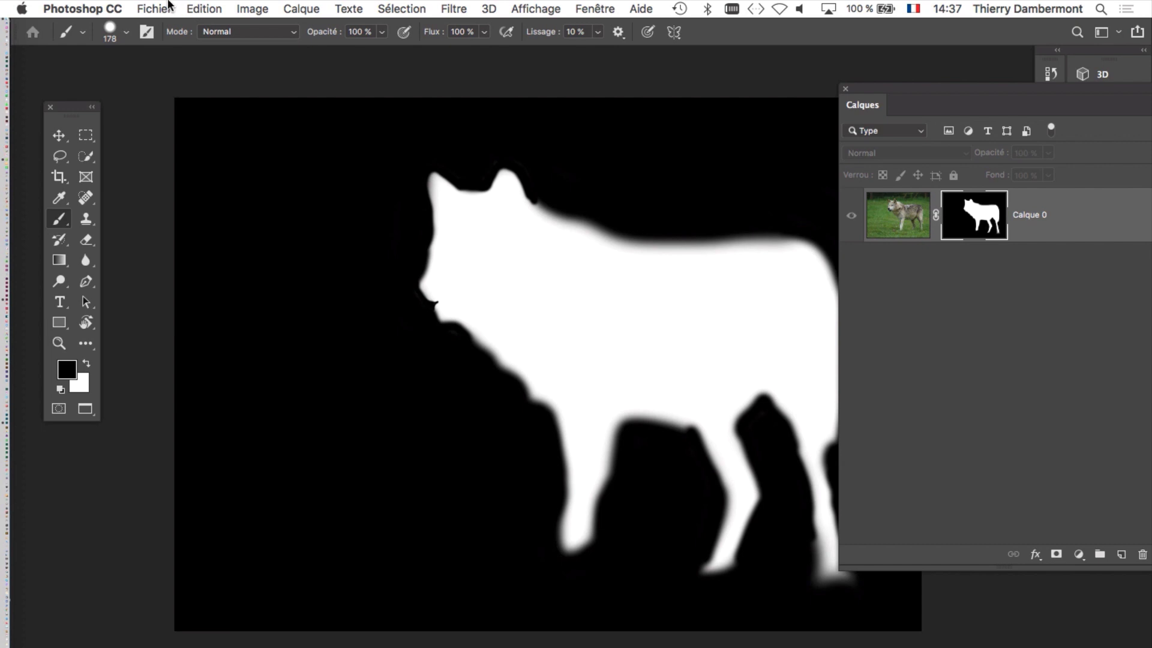
{"action": "left_click", "coordinate": [170, 8]}
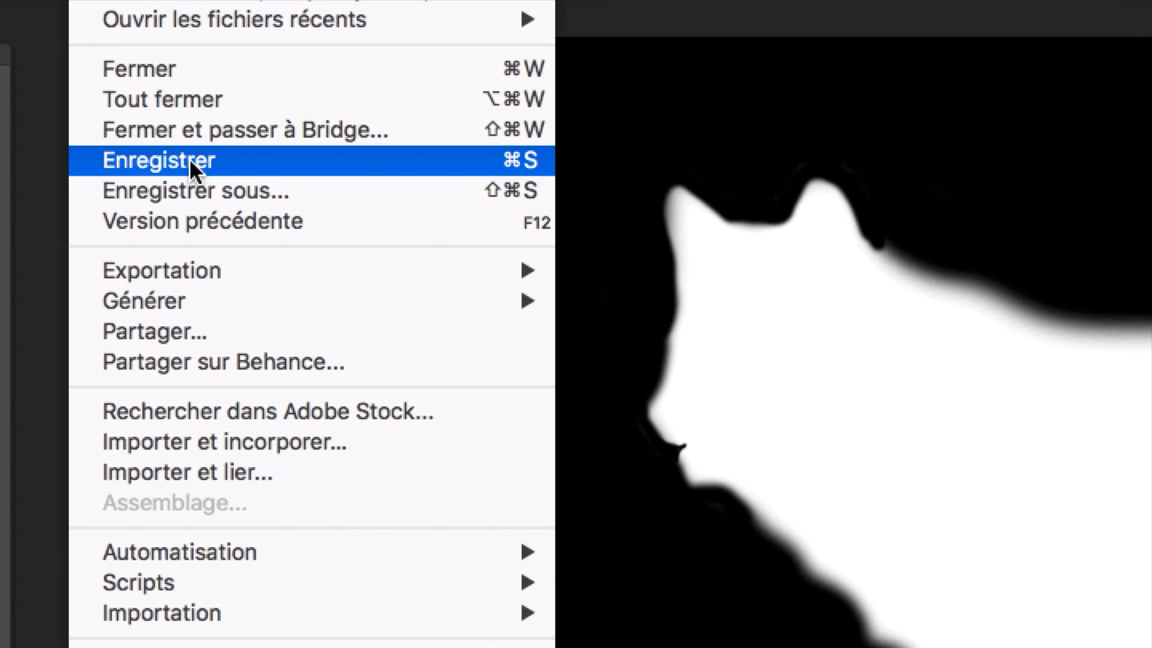
{"action": "left_click", "coordinate": [189, 157]}
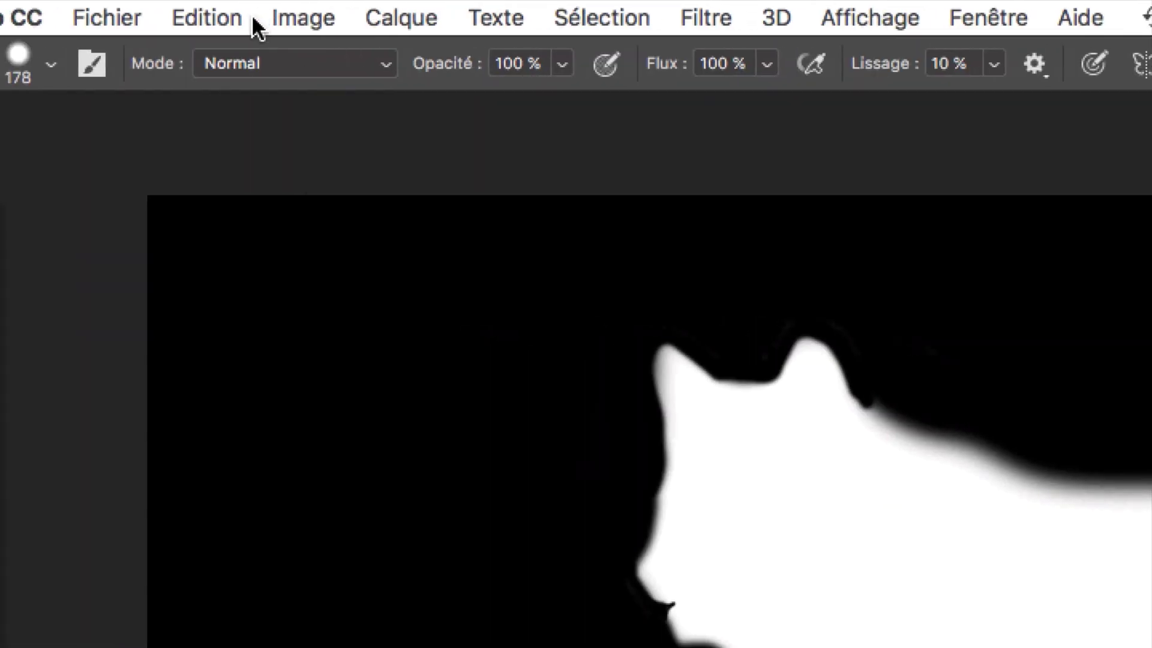
{"action": "left_click", "coordinate": [205, 15]}
{"action": "mouse_move", "coordinate": [95, 12]}
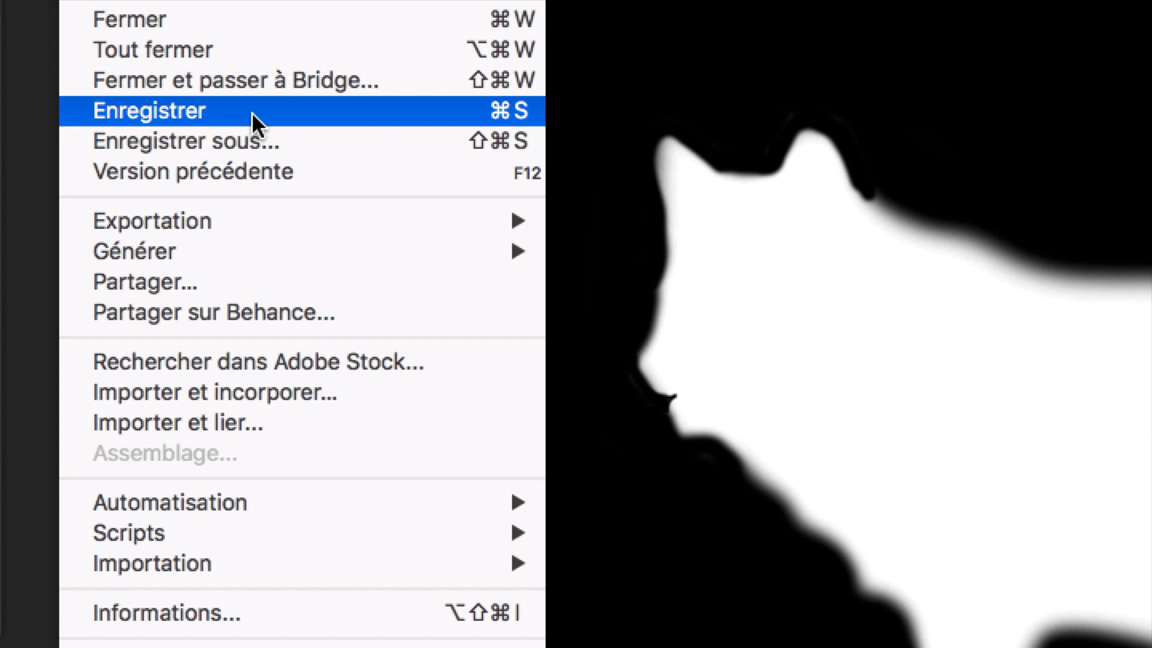
{"action": "left_click", "coordinate": [252, 114]}
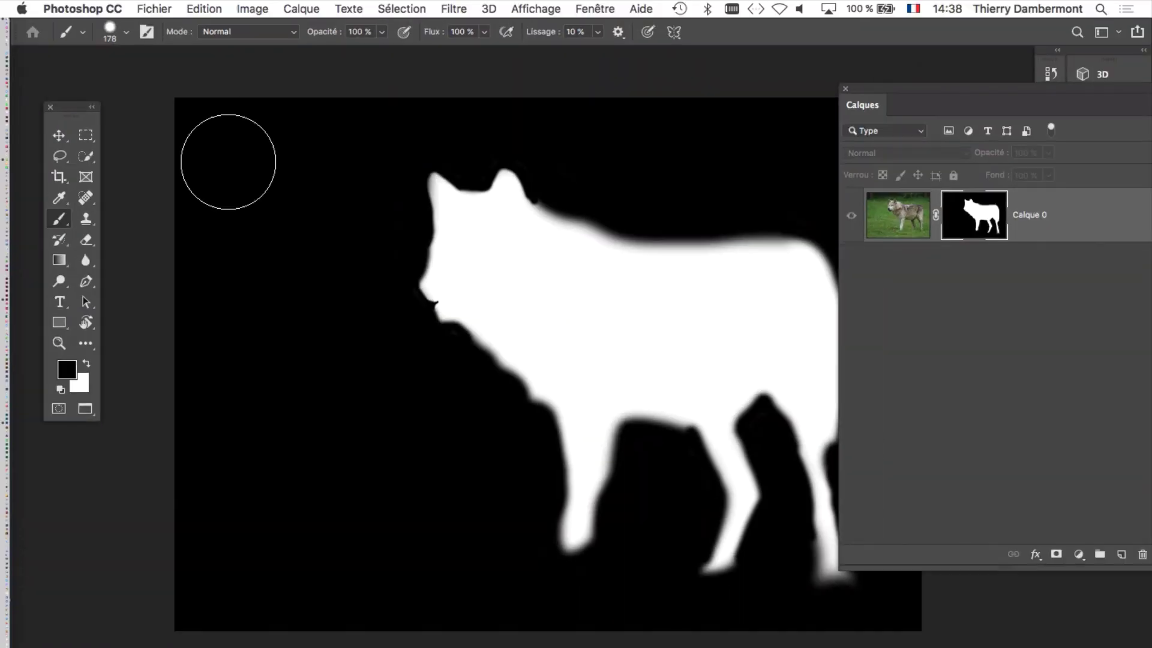
Step: Bring the parent document Wolf_at_Woburn_Safari_Park.psd to the front and save it
{"action": "left_click", "coordinate": [586, 7]}
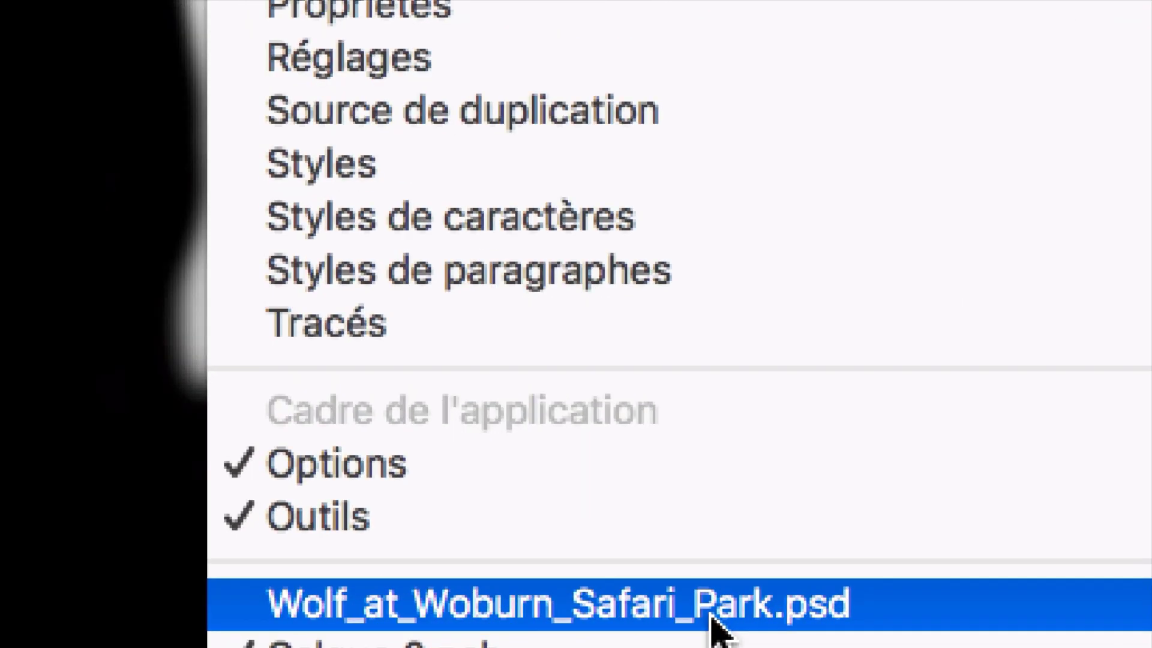
{"action": "left_click", "coordinate": [714, 617]}
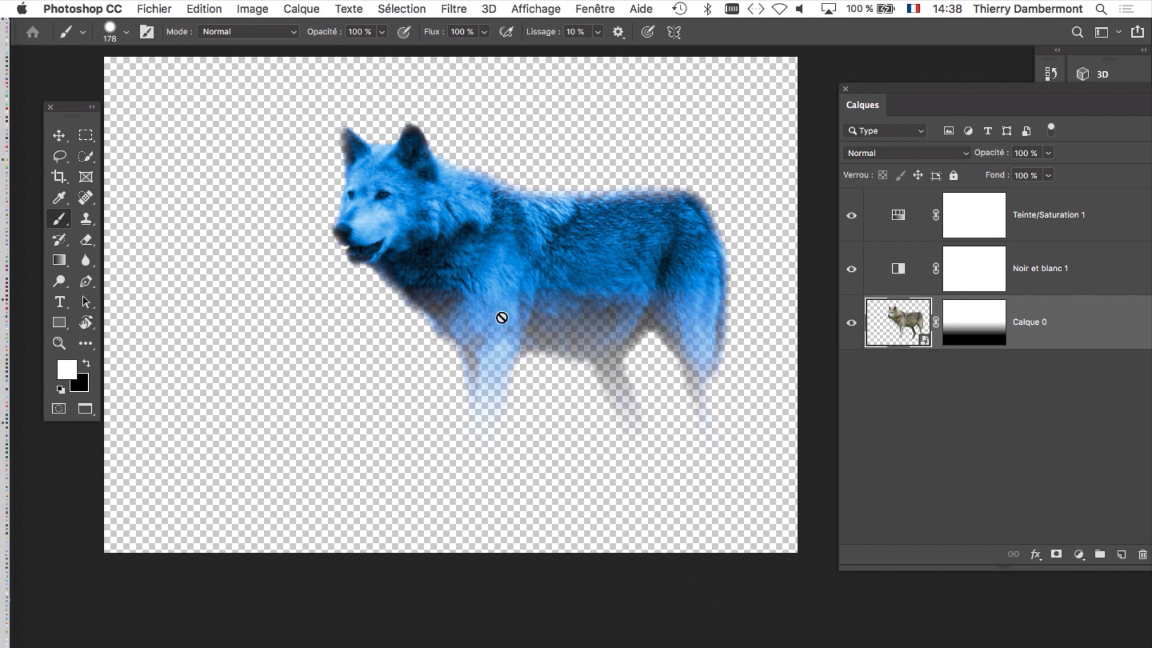
{"action": "left_click_drag", "start_coordinate": [549, 252], "coordinate": [549, 291]}
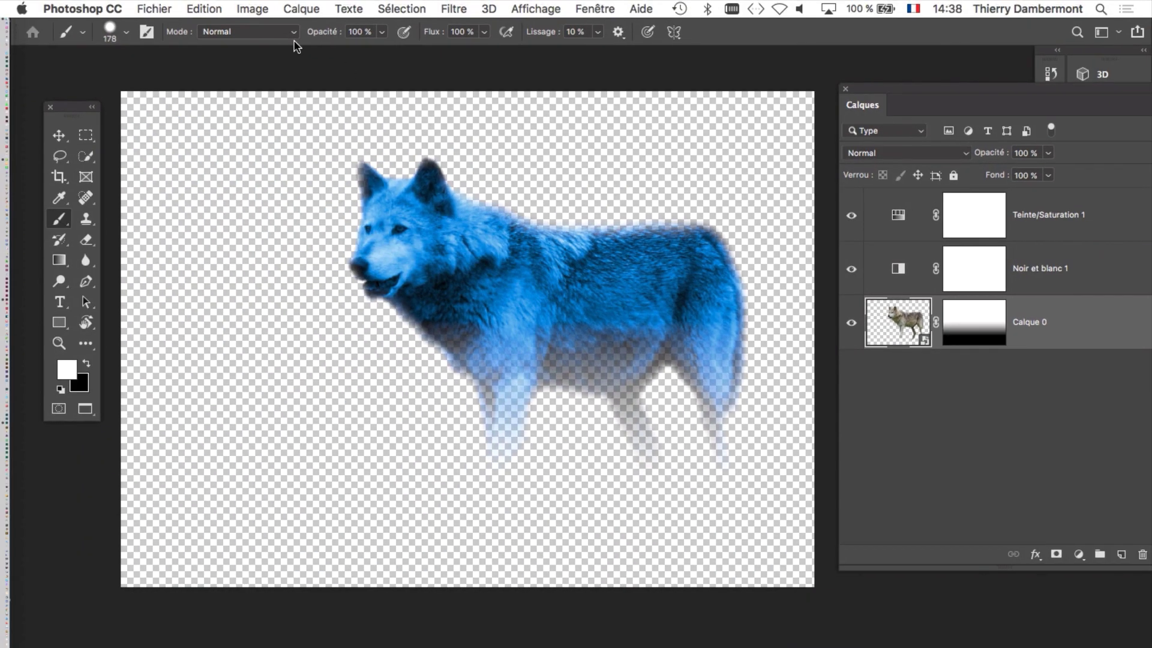
{"action": "left_click", "coordinate": [154, 8]}
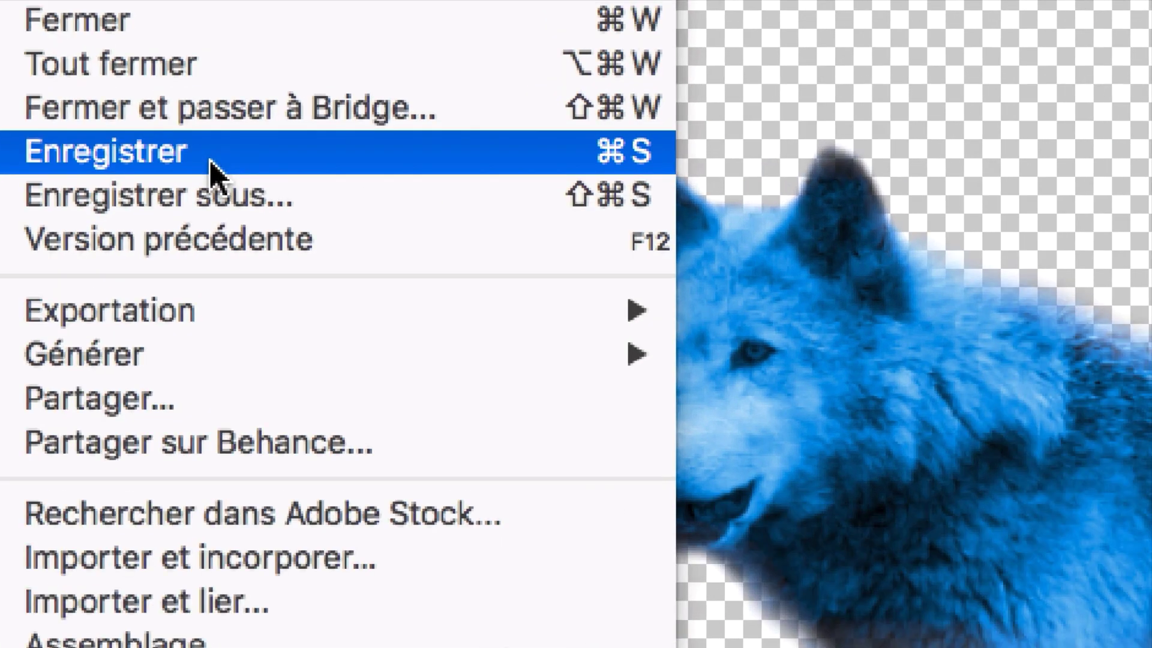
{"action": "left_click", "coordinate": [211, 162]}
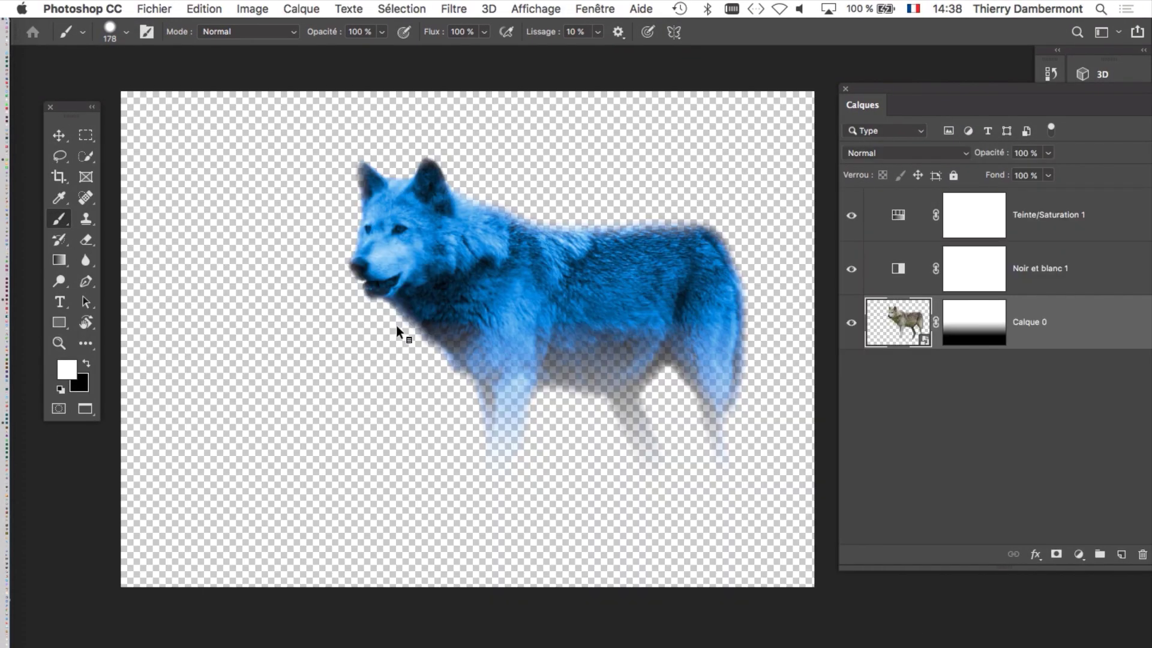
Step: Switch to InDesign and select the placed wolf image inside its frame to inspect its text wrap contour
{"action": "key", "text": "super+Tab"}
{"action": "left_click", "coordinate": [472, 344]}
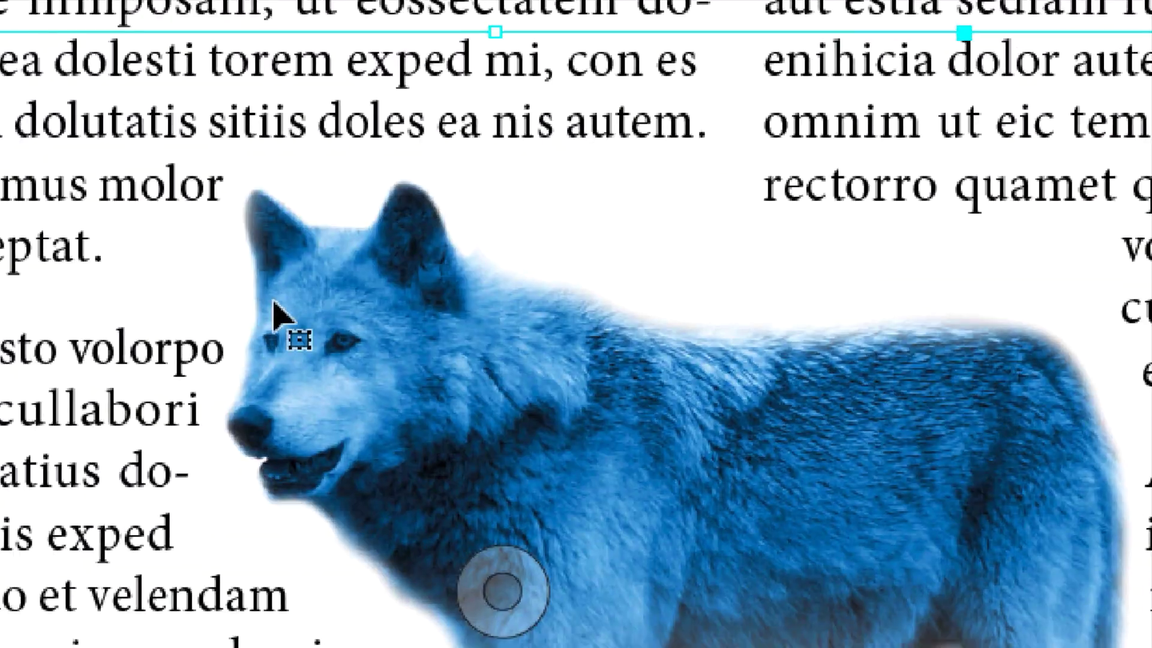
{"action": "left_click", "coordinate": [509, 573]}
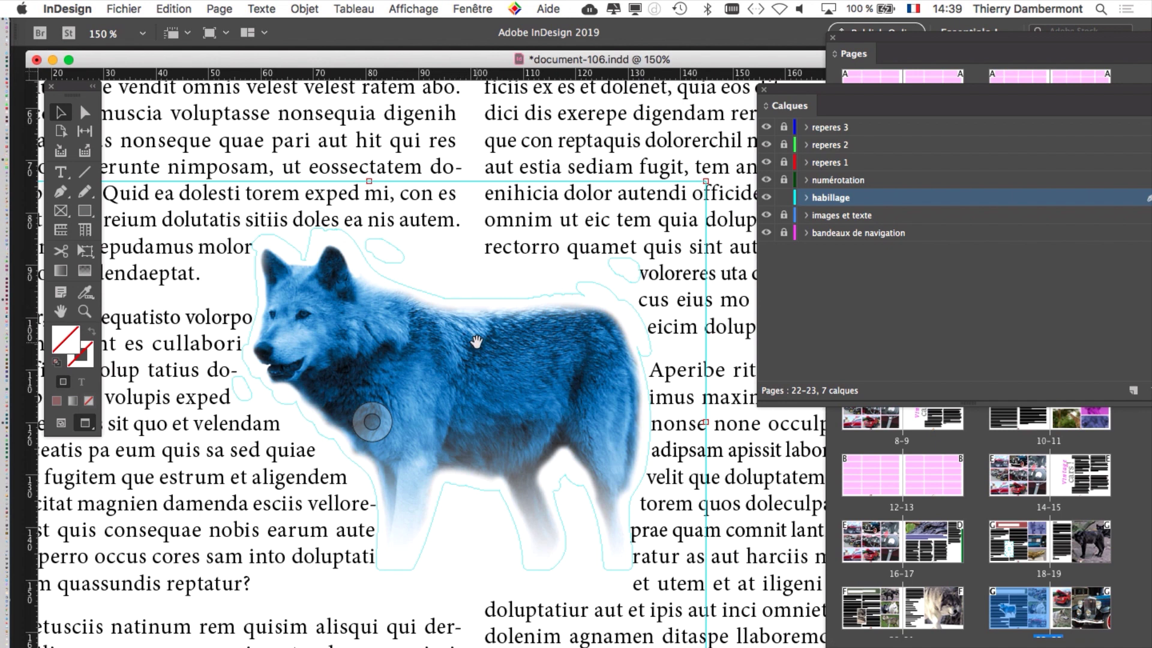
Step: Return to the wolf's mask in Photoshop and enlarge the brush to 186 px over the black area
{"action": "key", "text": "super+Tab"}
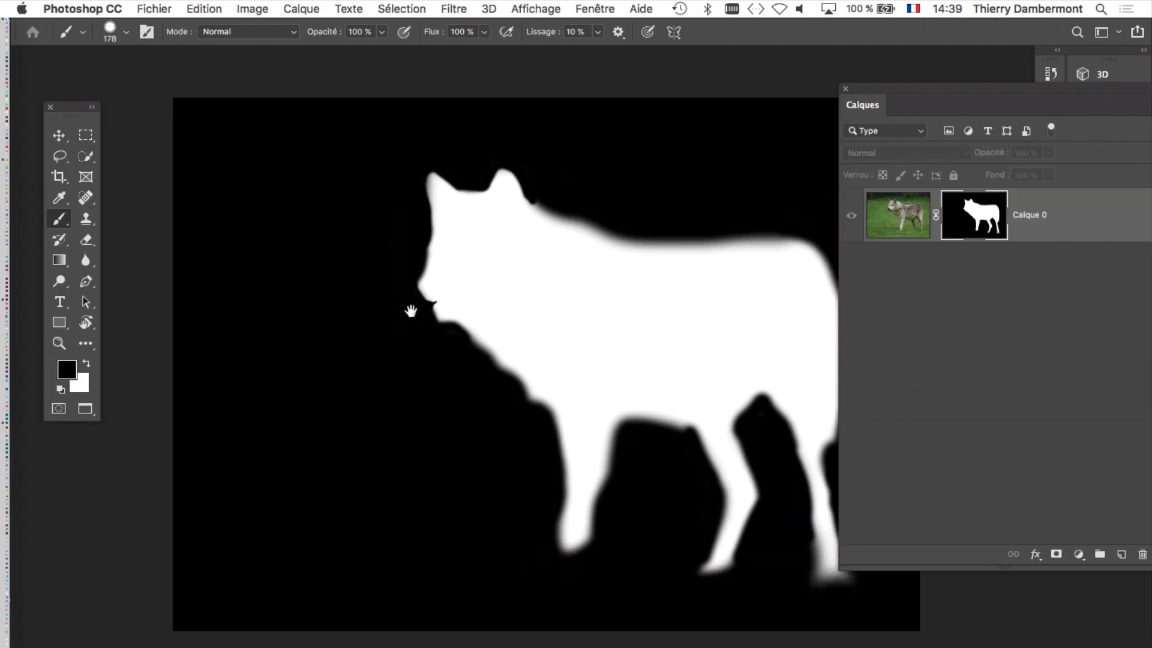
{"action": "mouse_move", "coordinate": [412, 311]}
{"action": "left_mouse_down"}
{"action": "mouse_move", "coordinate": [311, 306]}
{"action": "mouse_move", "coordinate": [273, 337]}
{"action": "mouse_move", "coordinate": [248, 330]}
{"action": "left_mouse_up"}
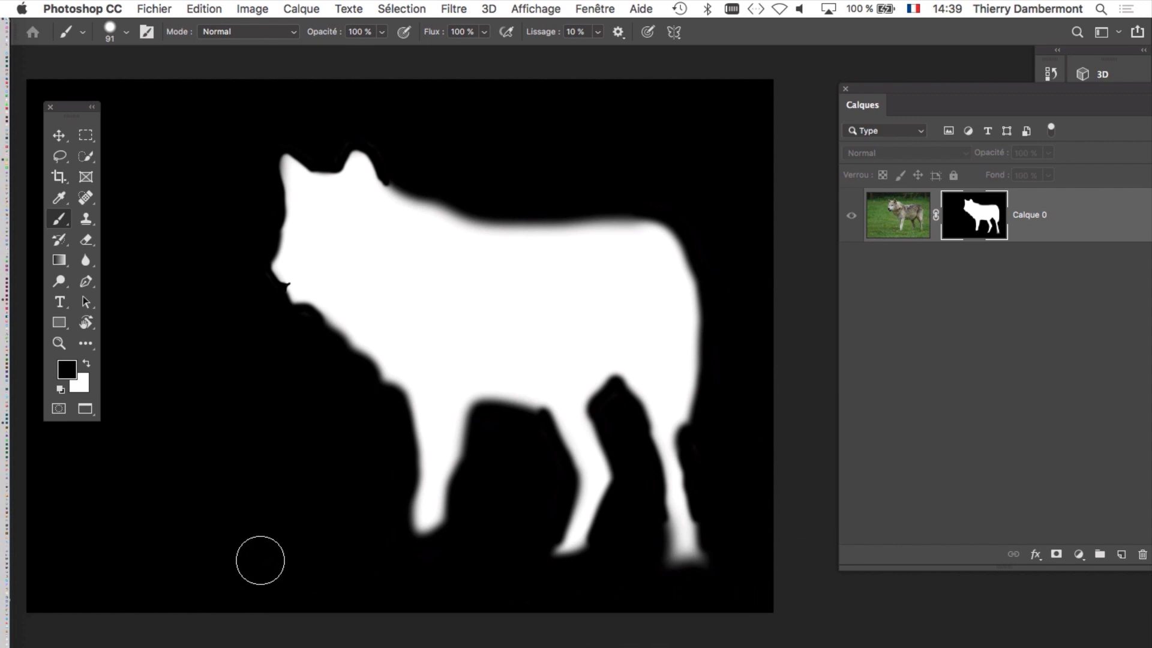
{"action": "mouse_move", "coordinate": [260, 560]}
{"action": "left_mouse_down", "text": "ctrl+alt"}
{"action": "mouse_move", "coordinate": [270, 532]}
{"action": "mouse_move", "coordinate": [295, 578]}
{"action": "left_mouse_up", "text": "ctrl+alt"}
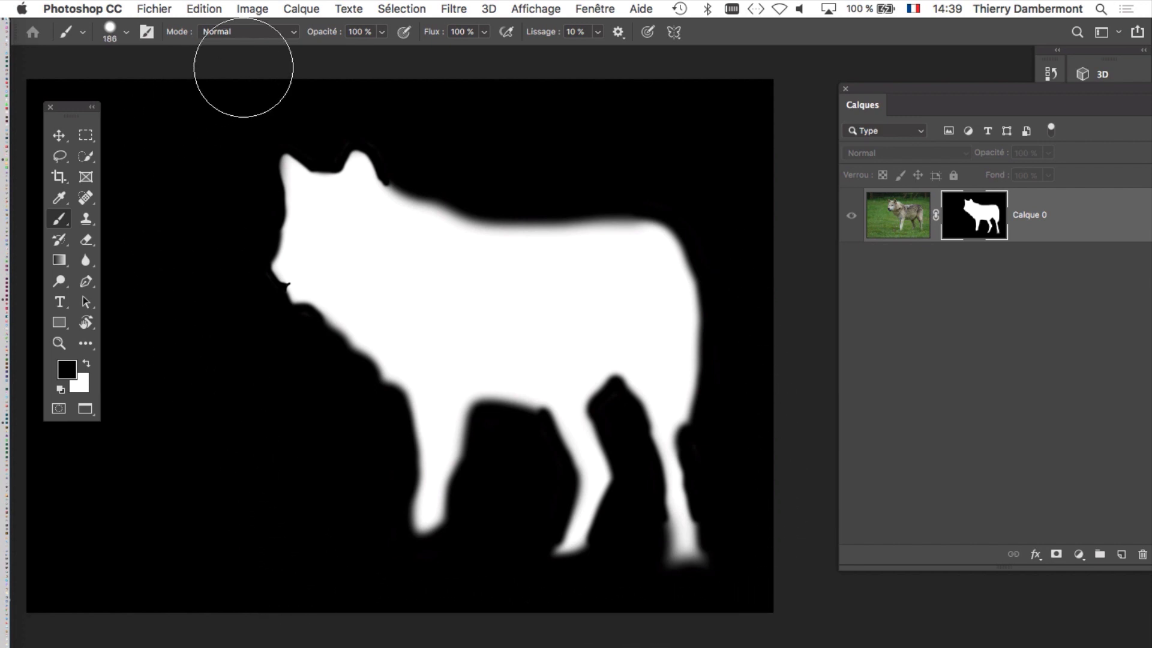
Step: Save the wolf's smart object and its parent PSD document
{"action": "left_click", "coordinate": [151, 7]}
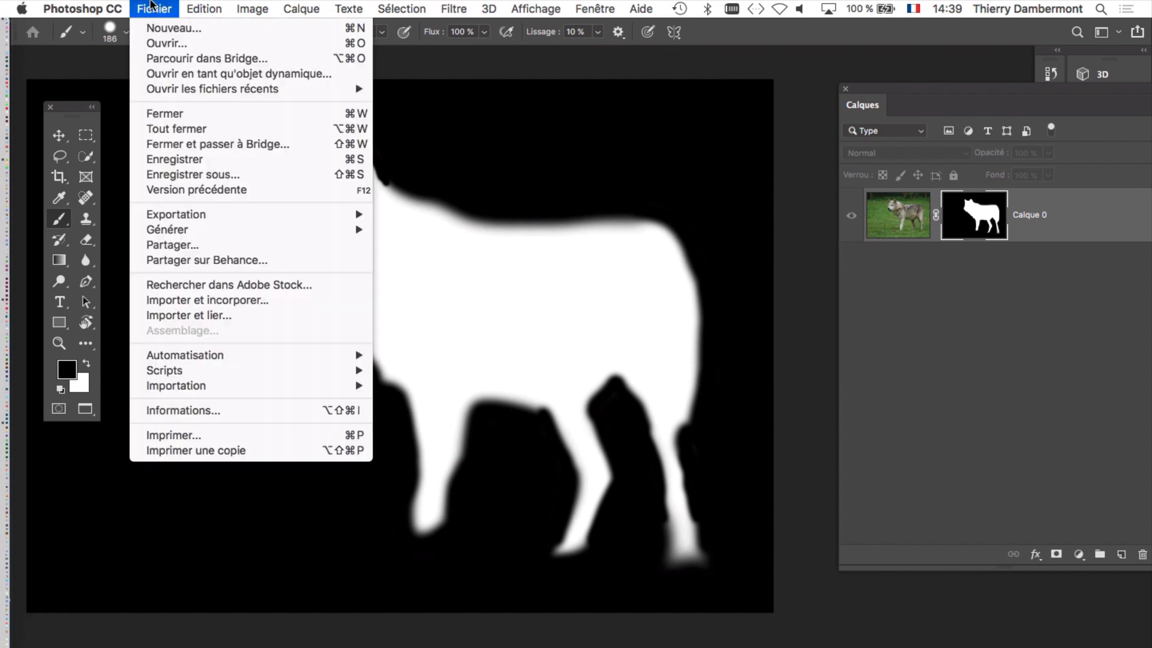
{"action": "left_click", "coordinate": [198, 159]}
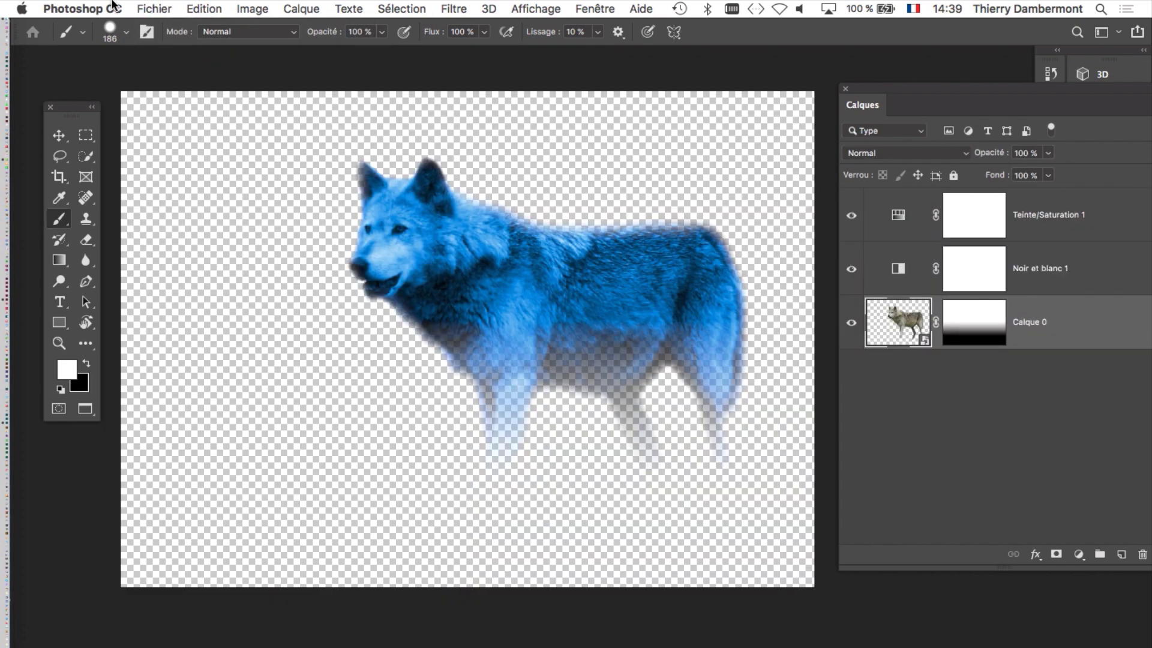
{"action": "left_click", "coordinate": [153, 8]}
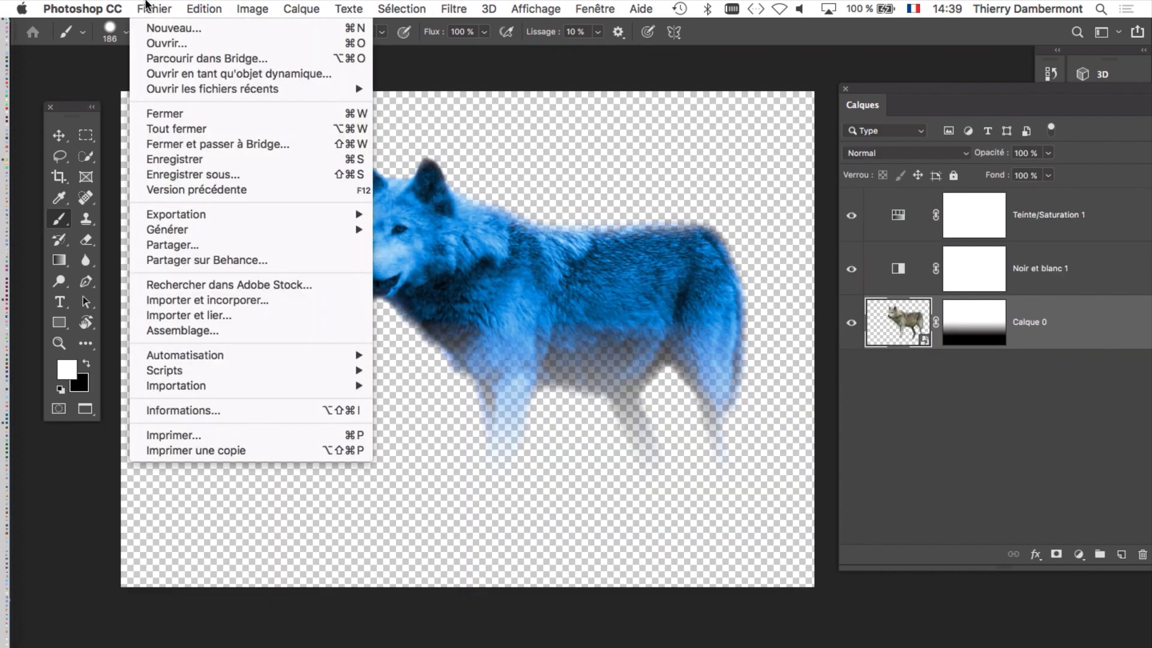
{"action": "left_click", "coordinate": [215, 160]}
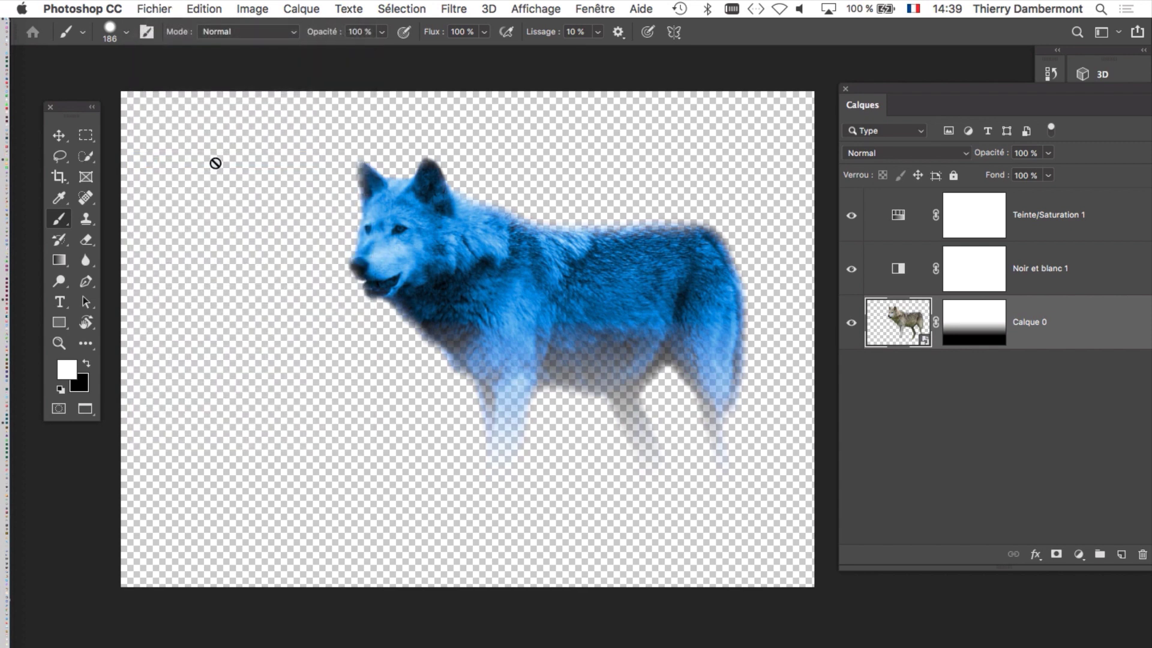
Step: Switch to InDesign, select the placed wolf image inside its frame and display the document's links
{"action": "key", "text": "super+Tab"}
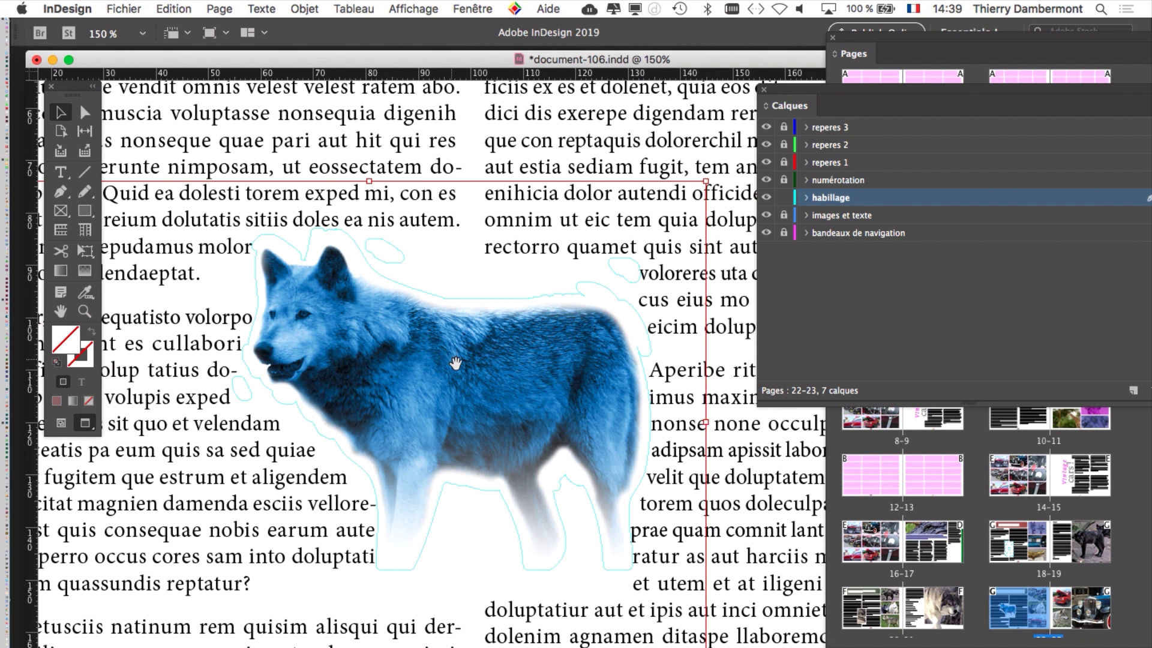
{"action": "left_click", "coordinate": [401, 276]}
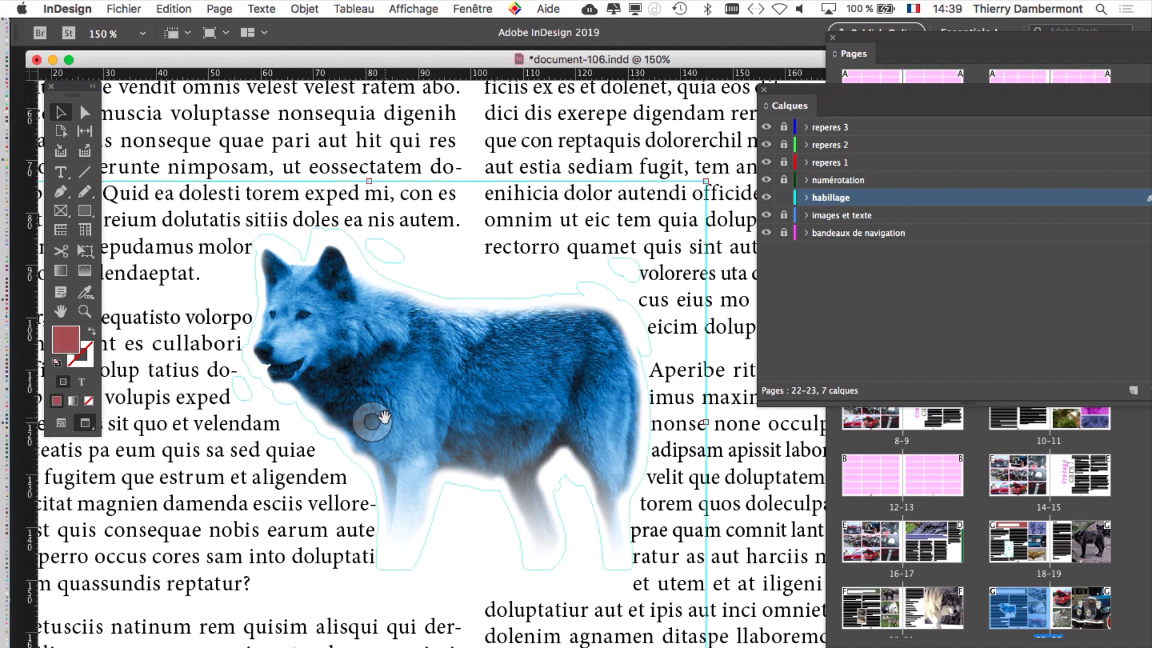
{"action": "left_click", "coordinate": [384, 418]}
{"action": "left_click", "coordinate": [484, 7]}
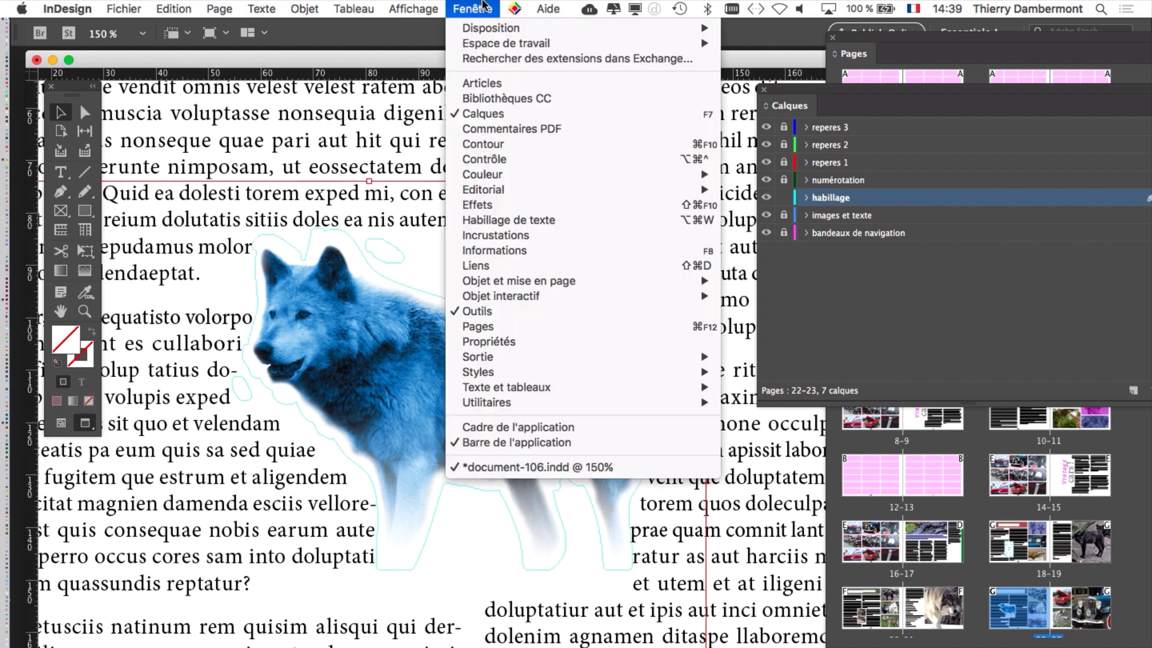
{"action": "left_click", "coordinate": [559, 270]}
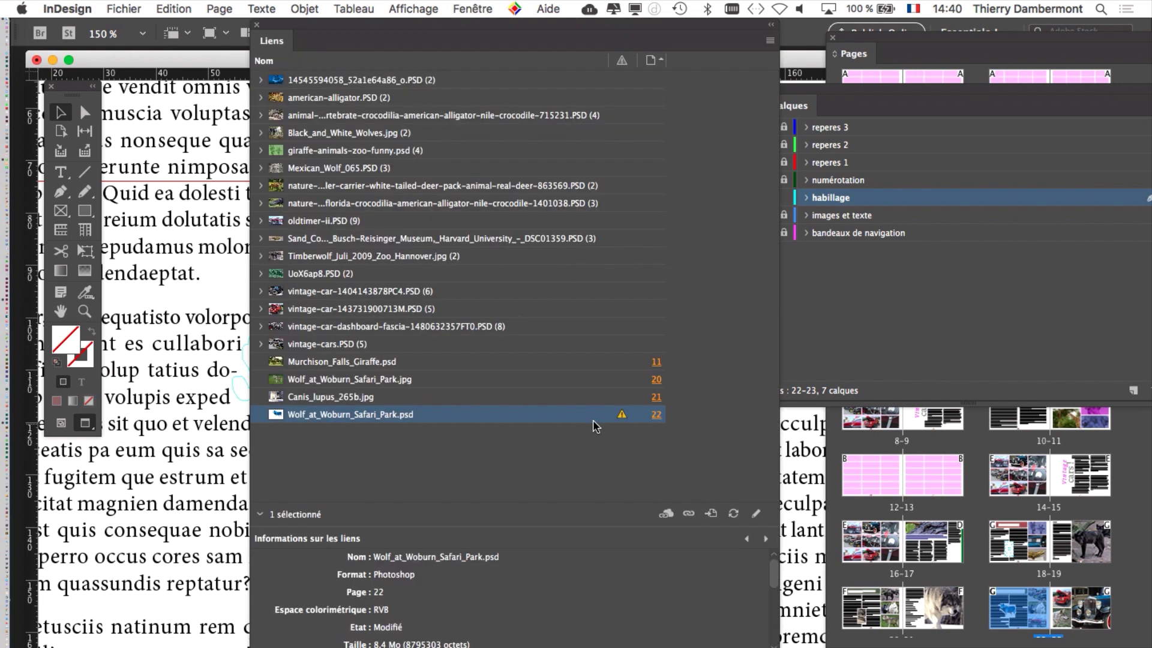
Step: Shrink the Links panel and move it away from the wolf's head
{"action": "left_click_drag", "start_coordinate": [779, 645], "coordinate": [733, 547]}
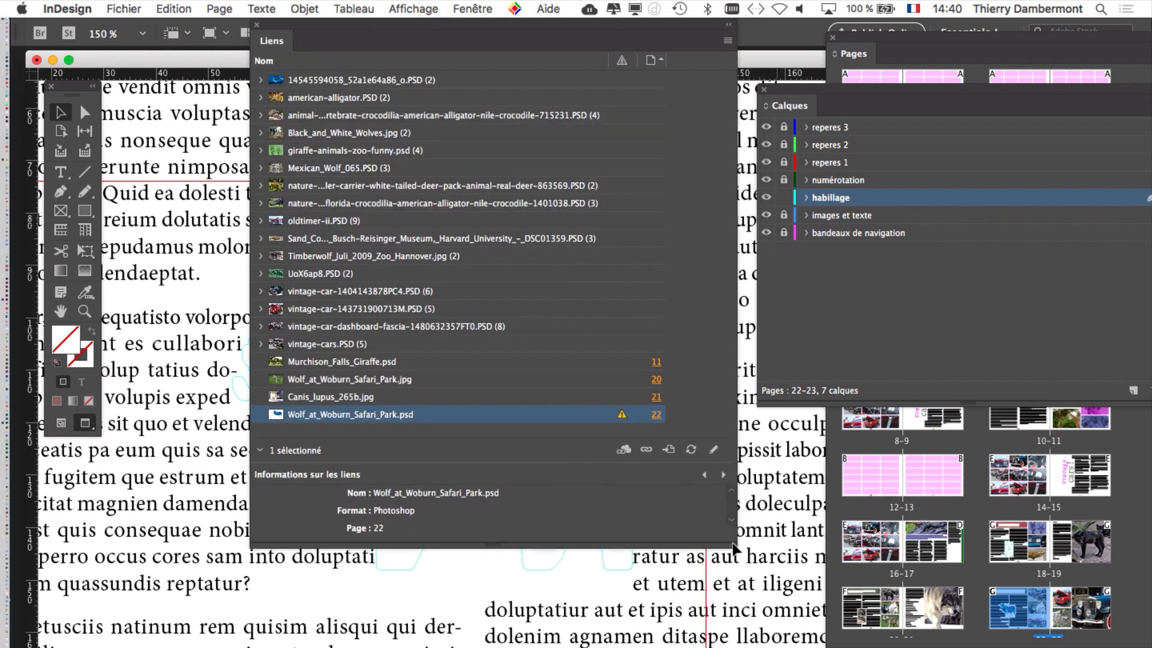
{"action": "left_click_drag", "start_coordinate": [603, 53], "coordinate": [710, 89]}
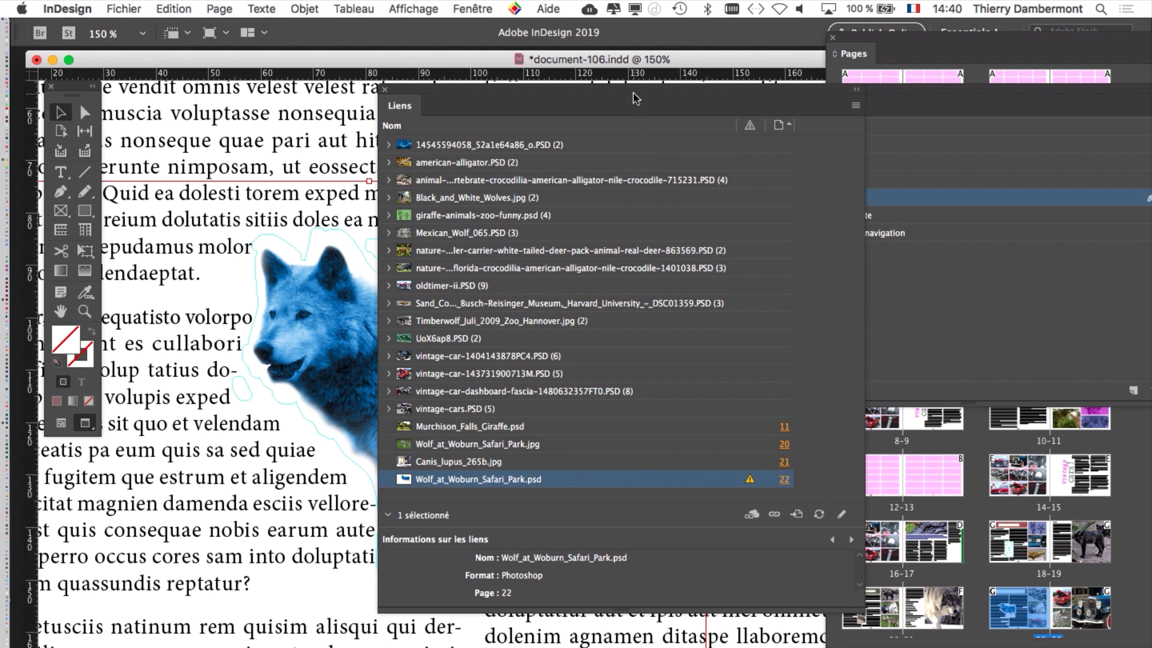
{"action": "left_click_drag", "start_coordinate": [637, 99], "coordinate": [700, 99]}
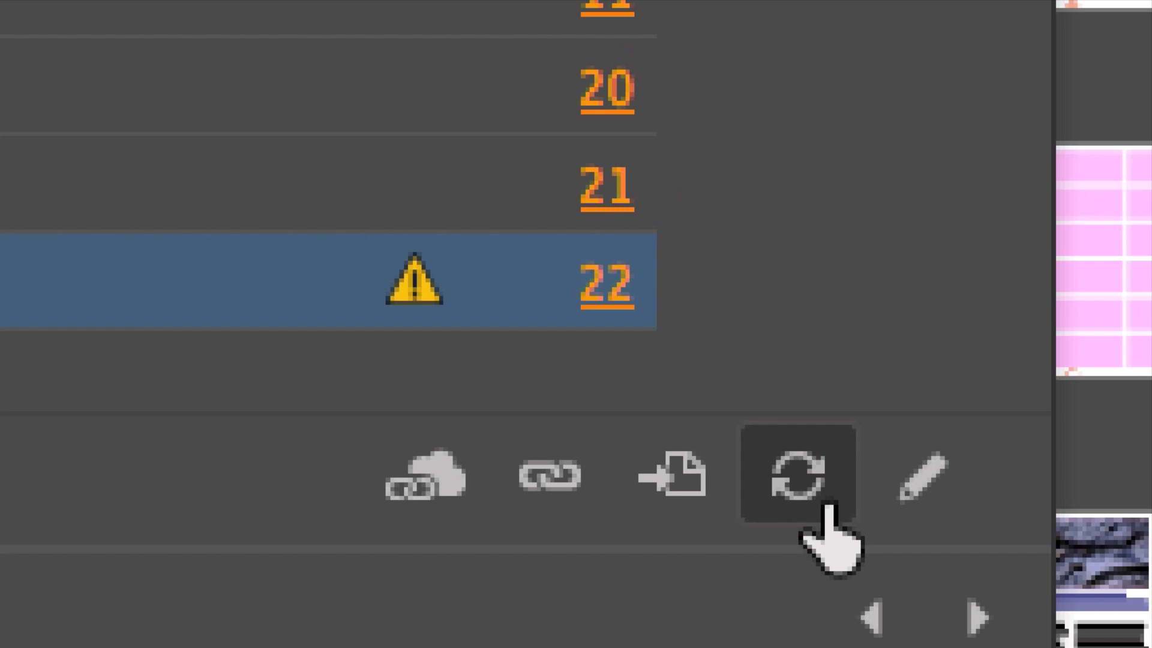
Step: Update the modified link Wolf_at_Woburn_Safari_Park.psd on page 22 and move the Links panel clear of the wolf
{"action": "mouse_move", "coordinate": [435, 315]}
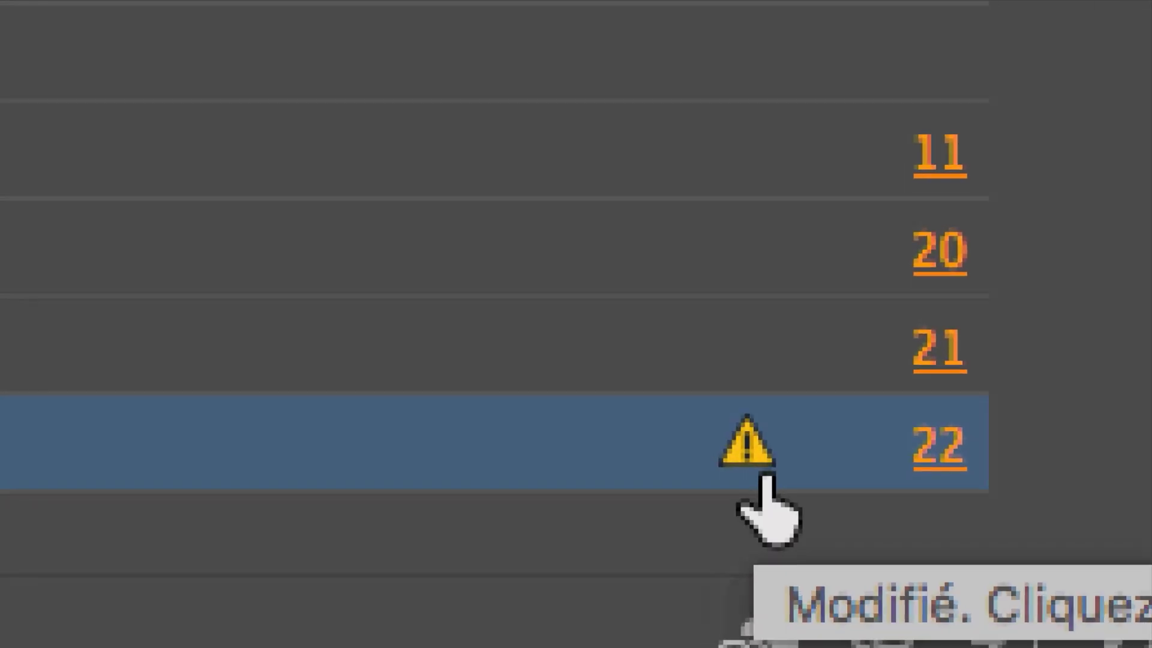
{"action": "left_click", "coordinate": [817, 508]}
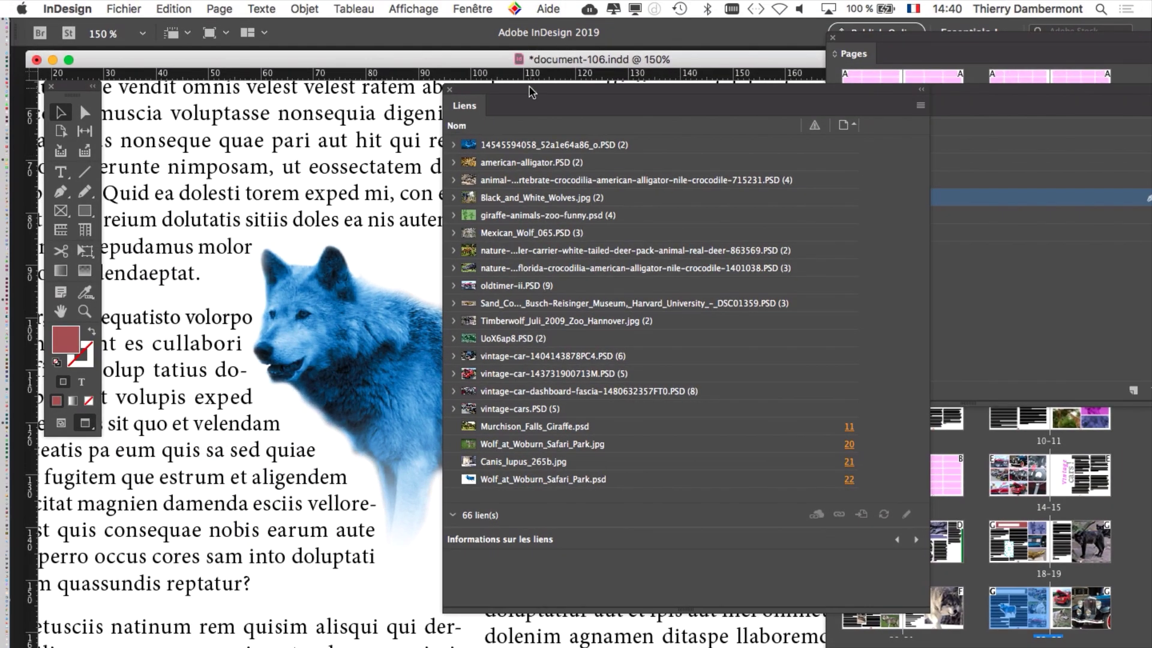
{"action": "left_click_drag", "start_coordinate": [530, 91], "coordinate": [831, 363]}
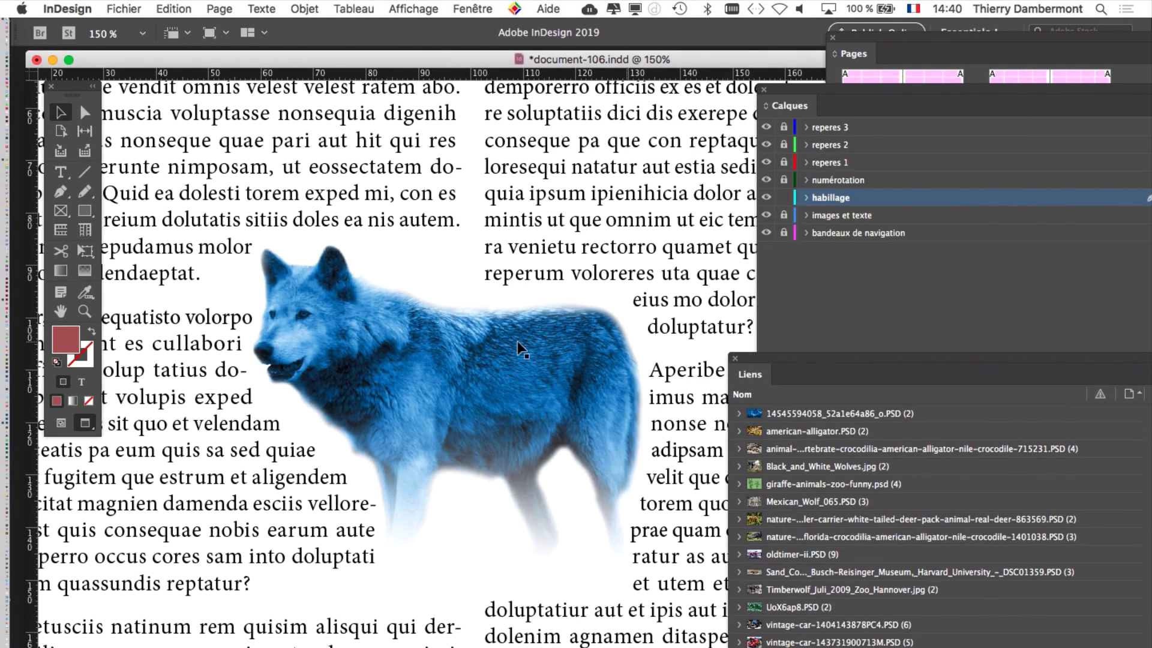
Step: Select the wolf image's content to show its wrap contour, with the Links panel repositioned beside it
{"action": "left_click", "coordinate": [372, 422]}
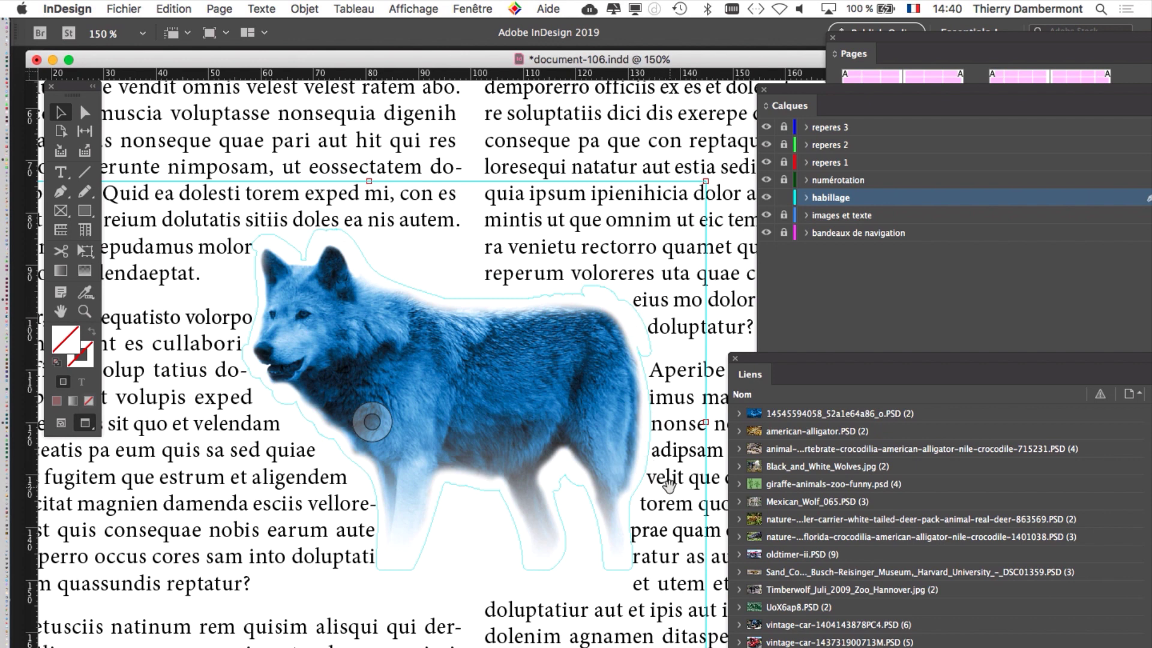
{"action": "left_click_drag", "start_coordinate": [791, 363], "coordinate": [773, 149]}
{"action": "left_click", "coordinate": [372, 422]}
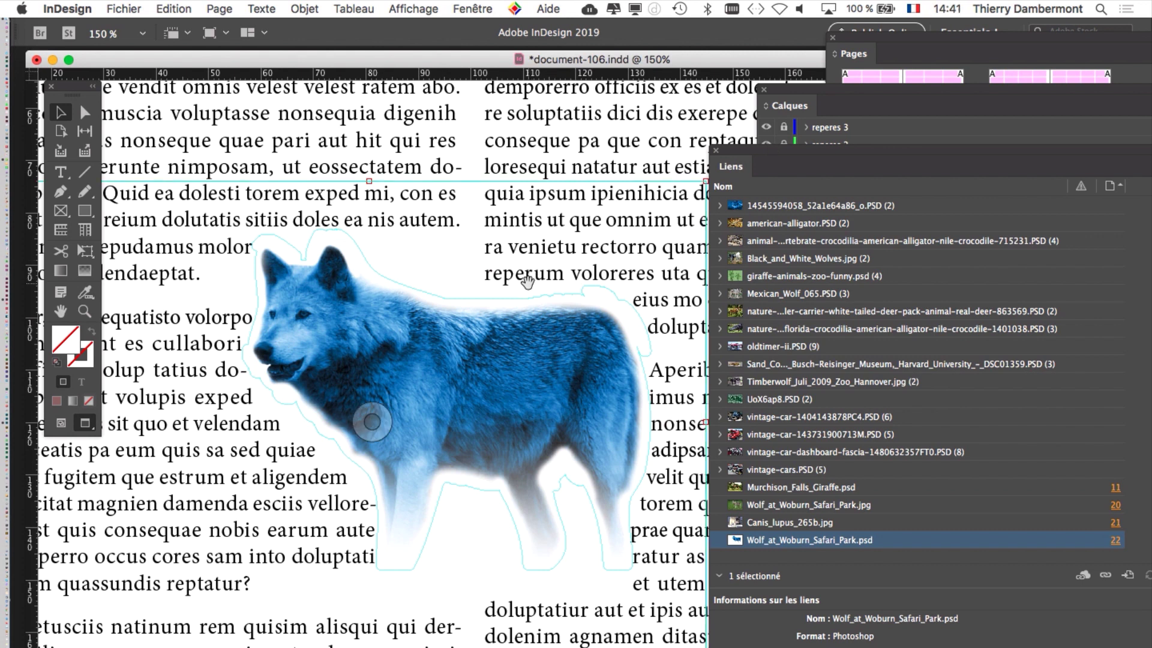
{"action": "key", "text": "super+Tab"}
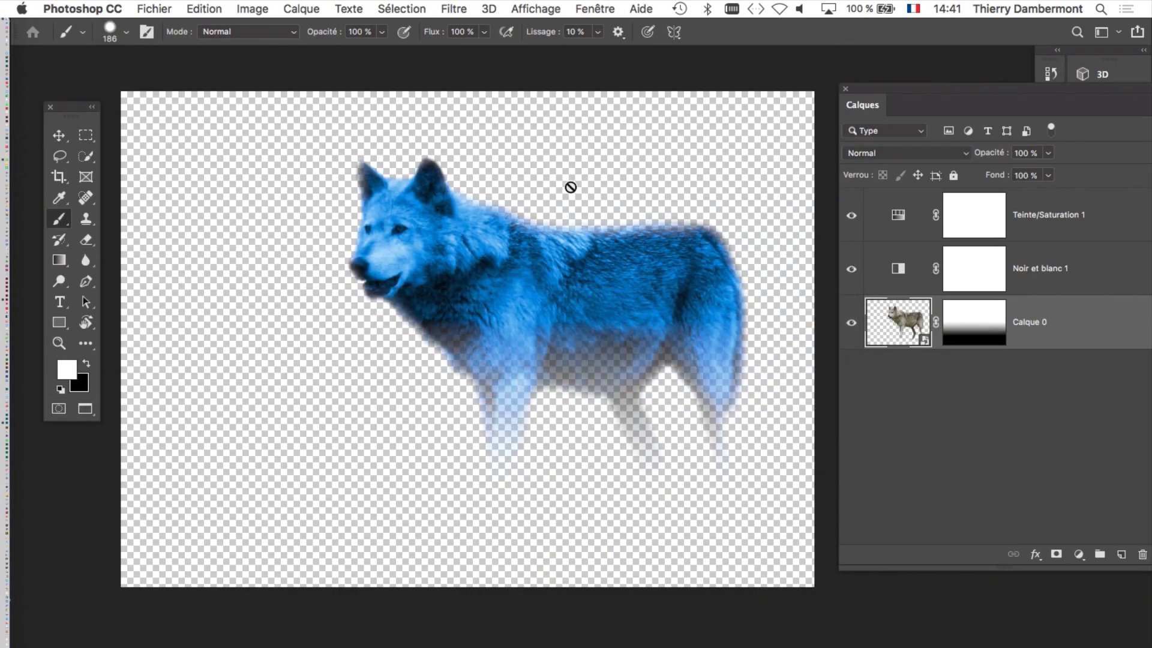
{"action": "key", "text": "super+Tab"}
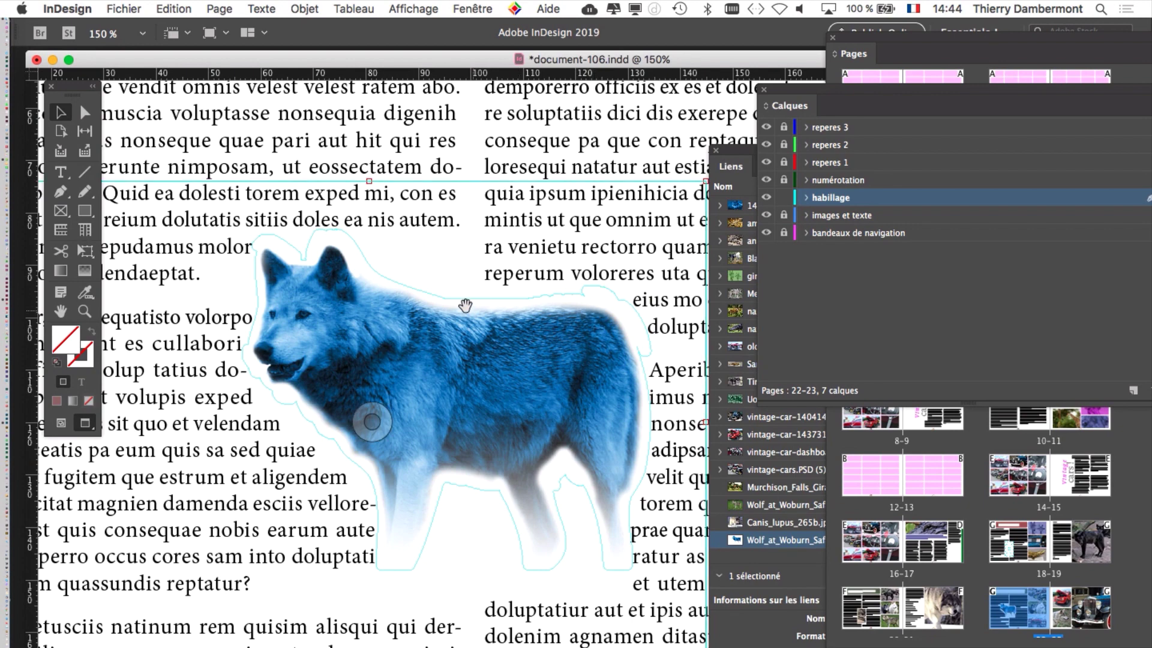
{"action": "key", "text": "super+Tab"}
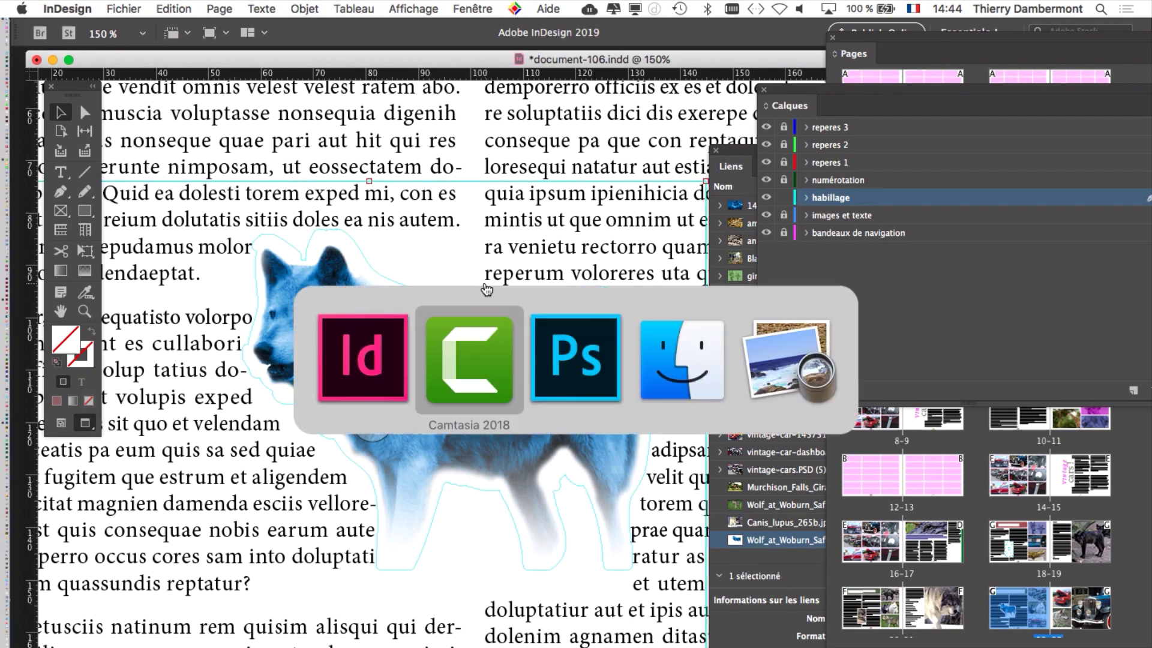
Step: Switch to Photoshop, display the channels of Calque 0.psb next to the tools, and activate the Move tool
{"action": "key", "text": "super+Tab"}
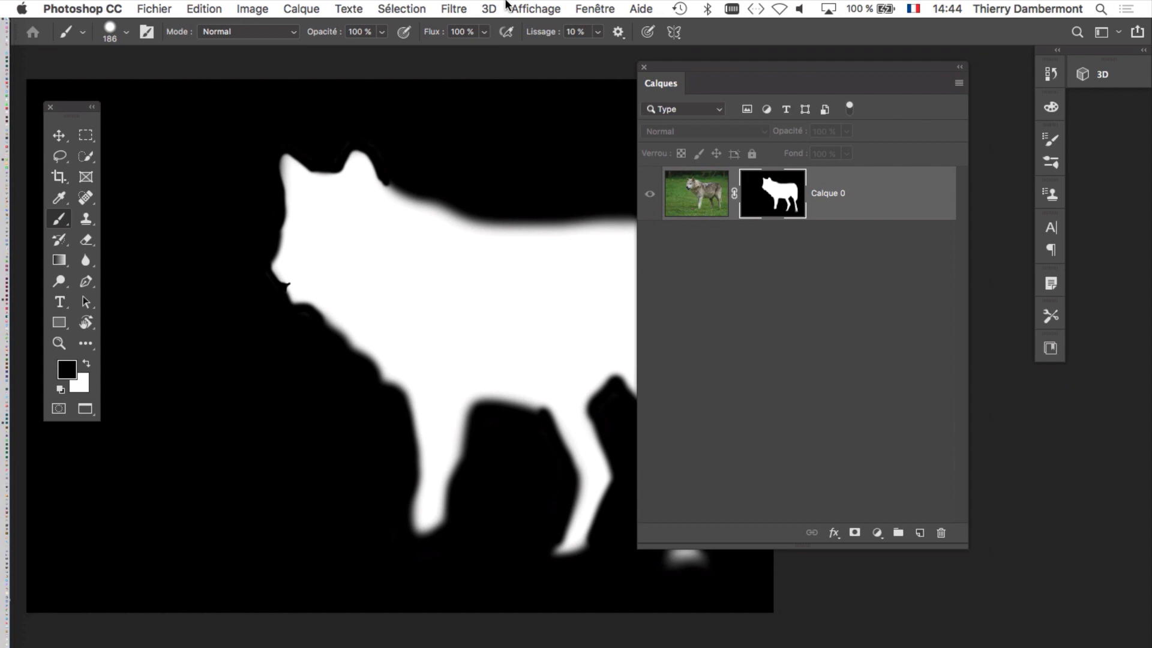
{"action": "left_click", "coordinate": [595, 9]}
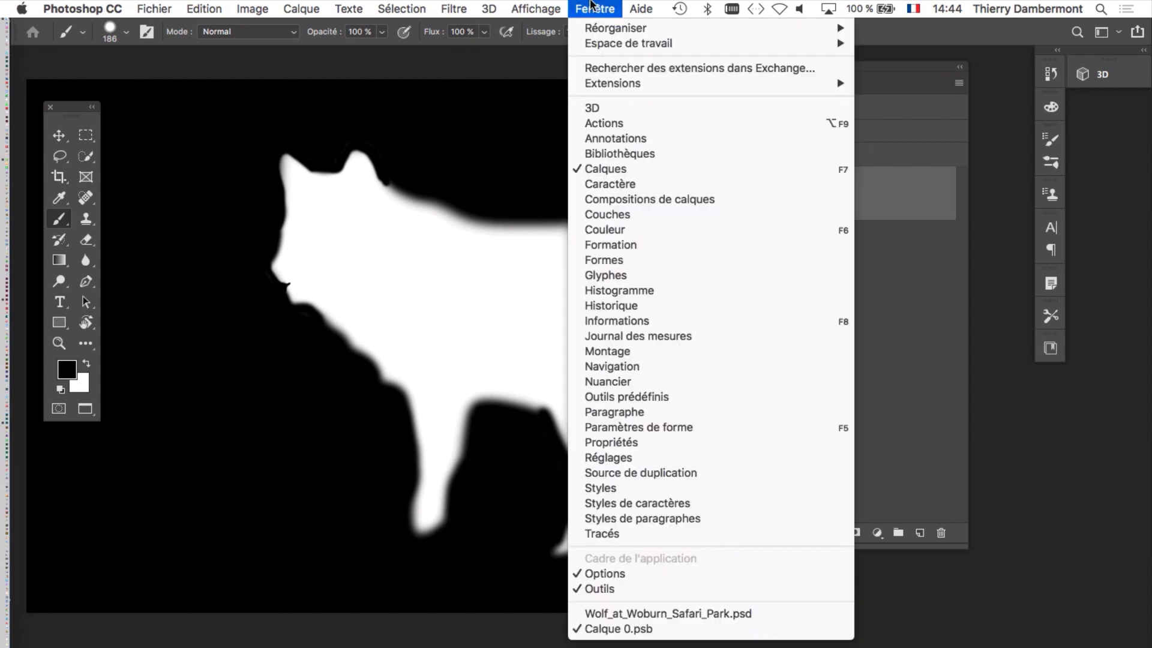
{"action": "left_click", "coordinate": [642, 216]}
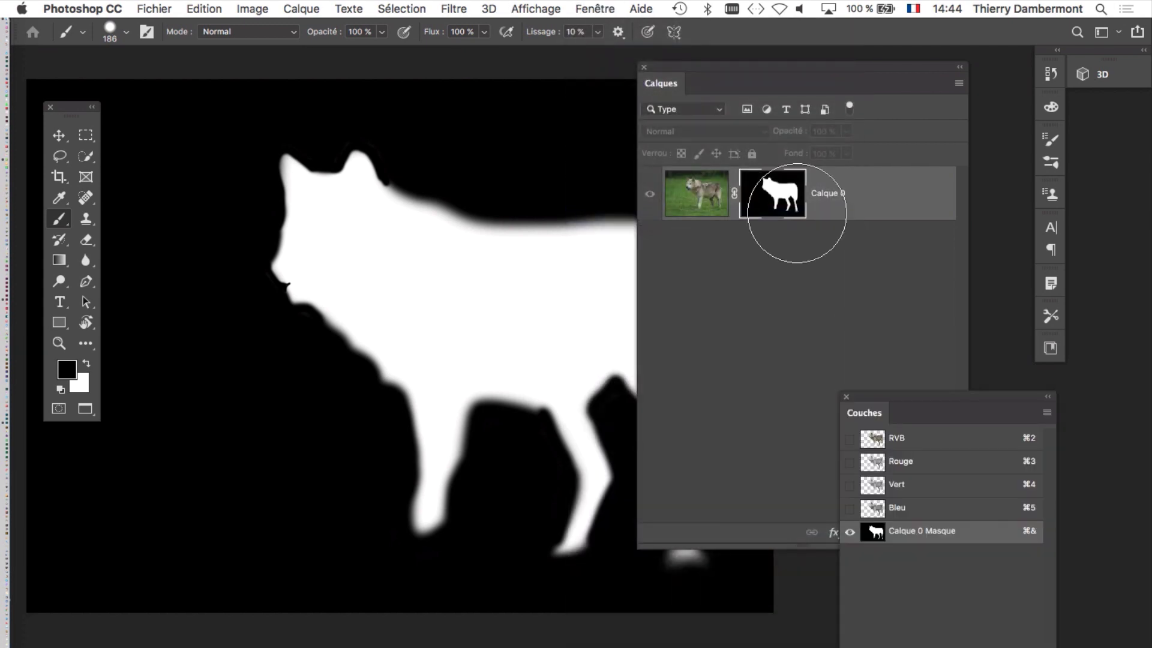
{"action": "left_click_drag", "start_coordinate": [962, 391], "coordinate": [300, 87]}
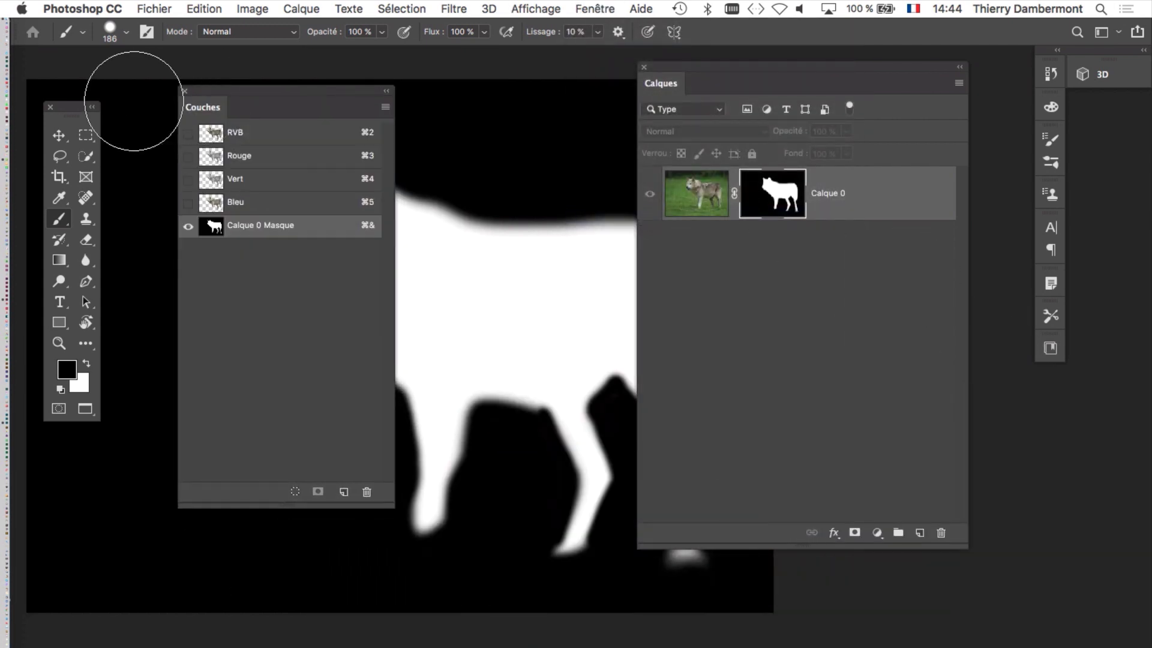
{"action": "left_click", "coordinate": [59, 135]}
{"action": "left_click", "coordinate": [226, 256]}
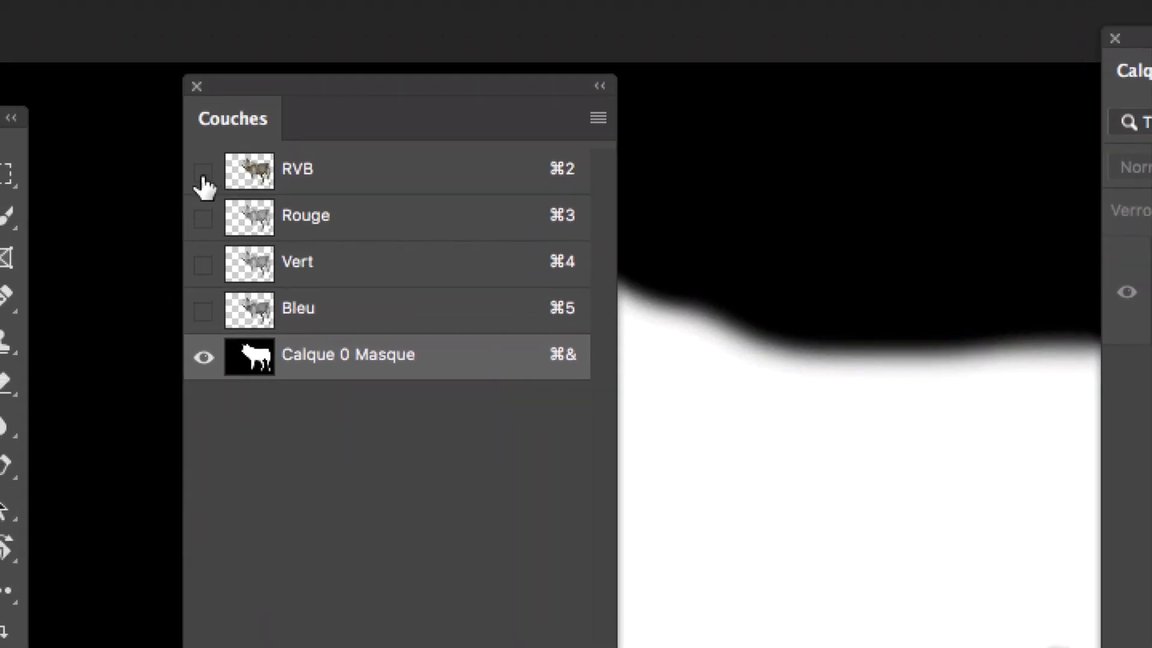
Step: Show the RVB channels together with the Calque 0 Masque overlay, and move the Layers and Channels panels clear of the wolf
{"action": "left_click", "coordinate": [188, 133]}
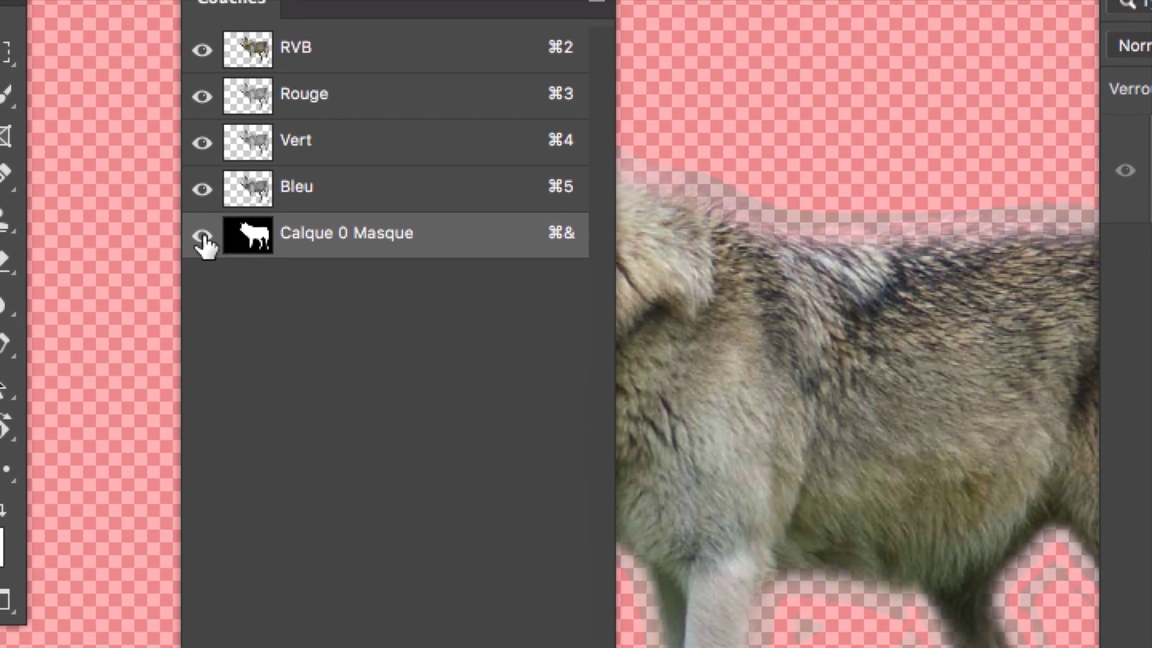
{"action": "left_click", "coordinate": [203, 240]}
{"action": "left_click", "coordinate": [201, 241]}
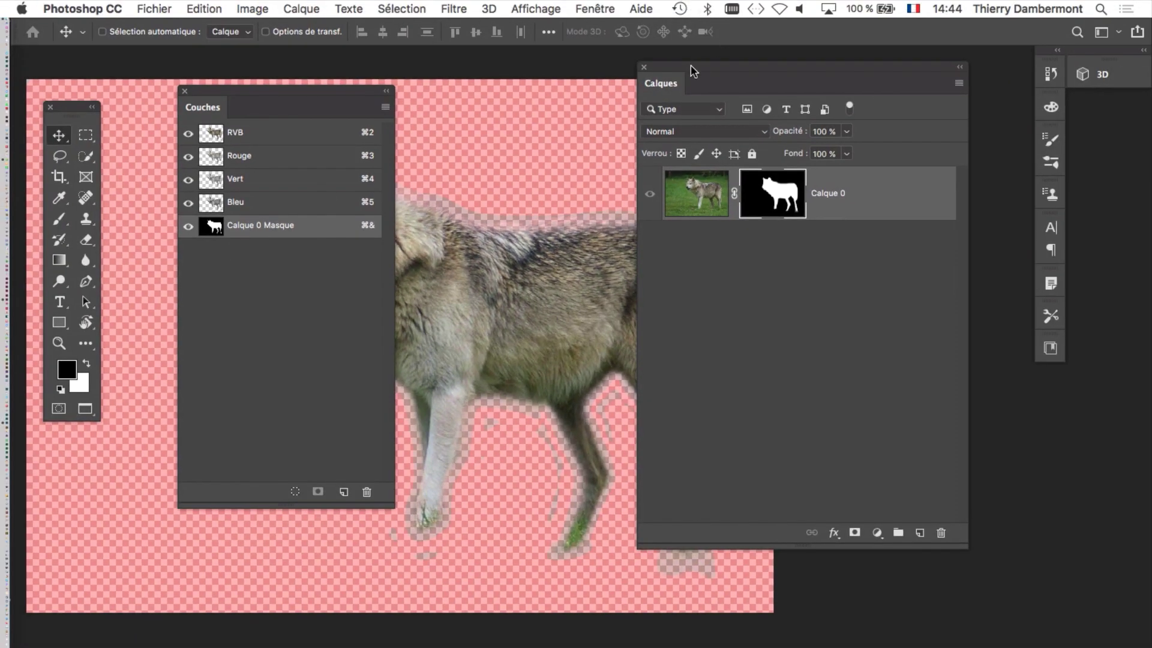
{"action": "left_click_drag", "start_coordinate": [694, 72], "coordinate": [932, 411]}
{"action": "left_click_drag", "start_coordinate": [304, 98], "coordinate": [921, 73]}
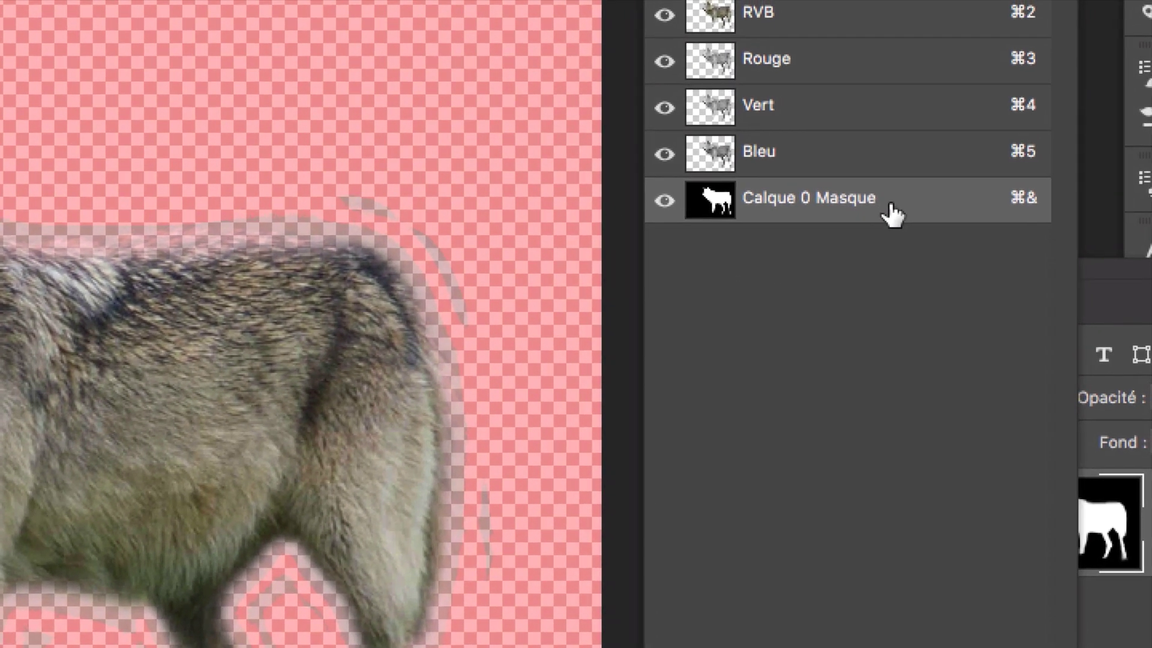
Step: Set the Calque 0 Masque overlay to blue (0012ff) with 80 % opacity
{"action": "double_click", "coordinate": [892, 208]}
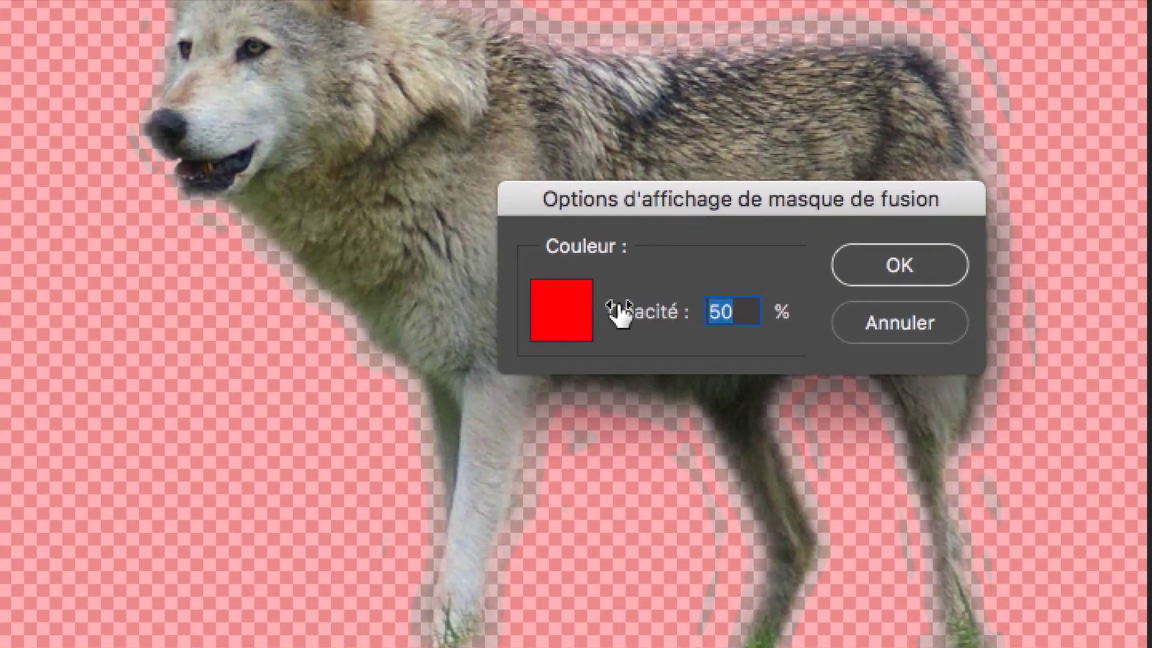
{"action": "left_click", "coordinate": [581, 312]}
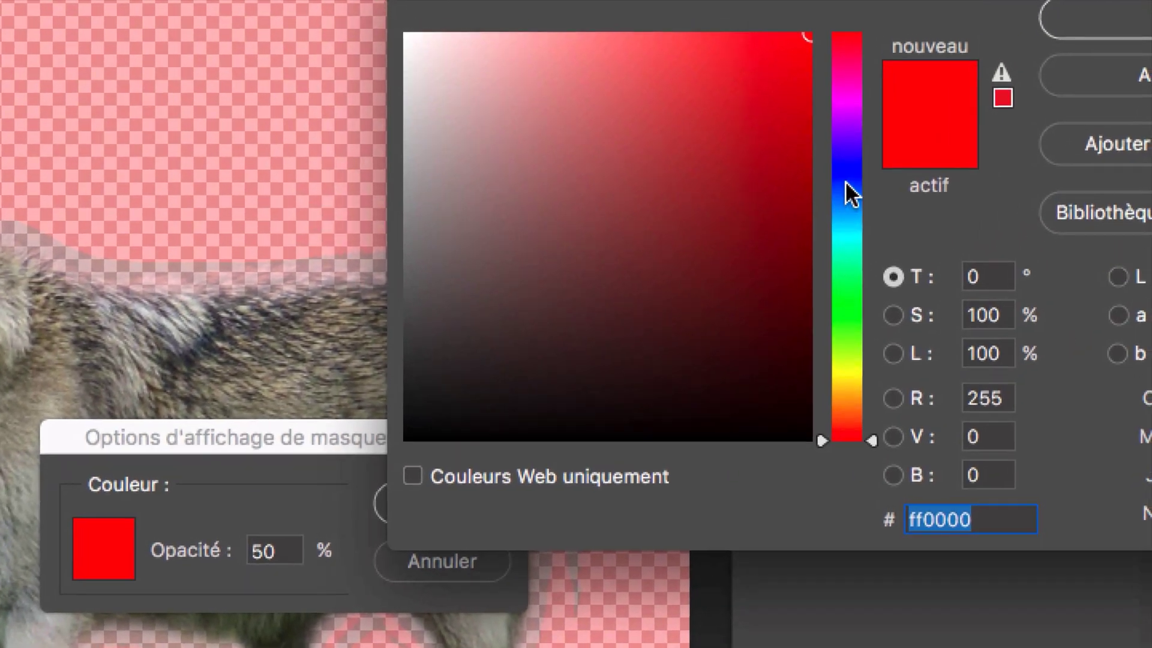
{"action": "left_click", "coordinate": [846, 183]}
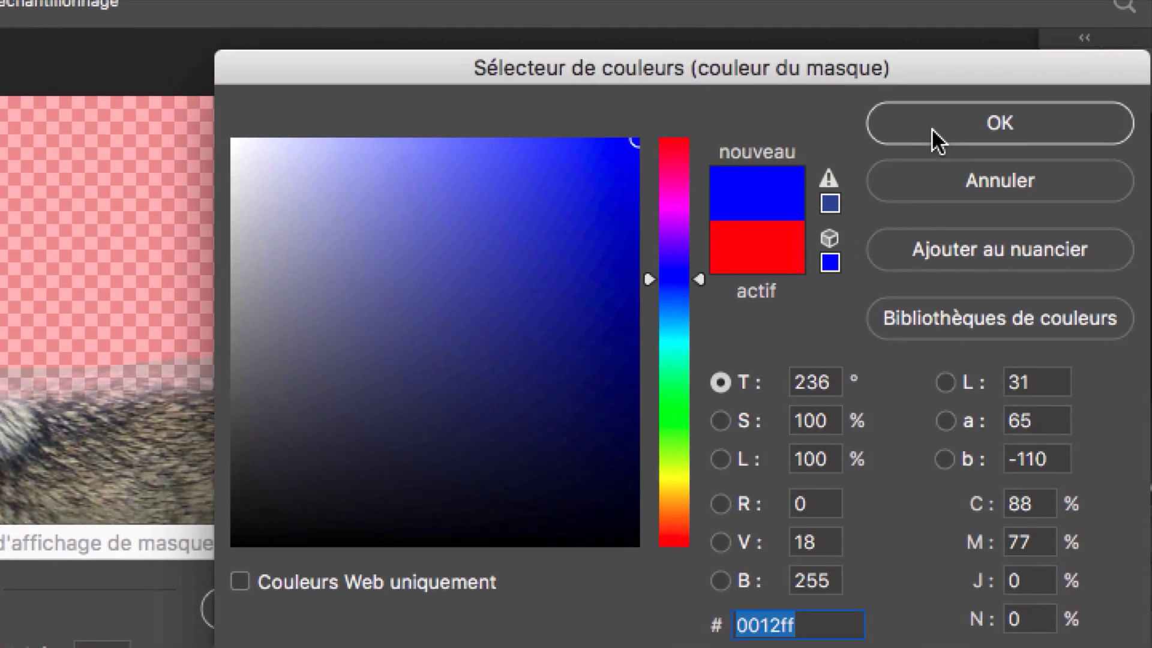
{"action": "left_click", "coordinate": [1102, 22]}
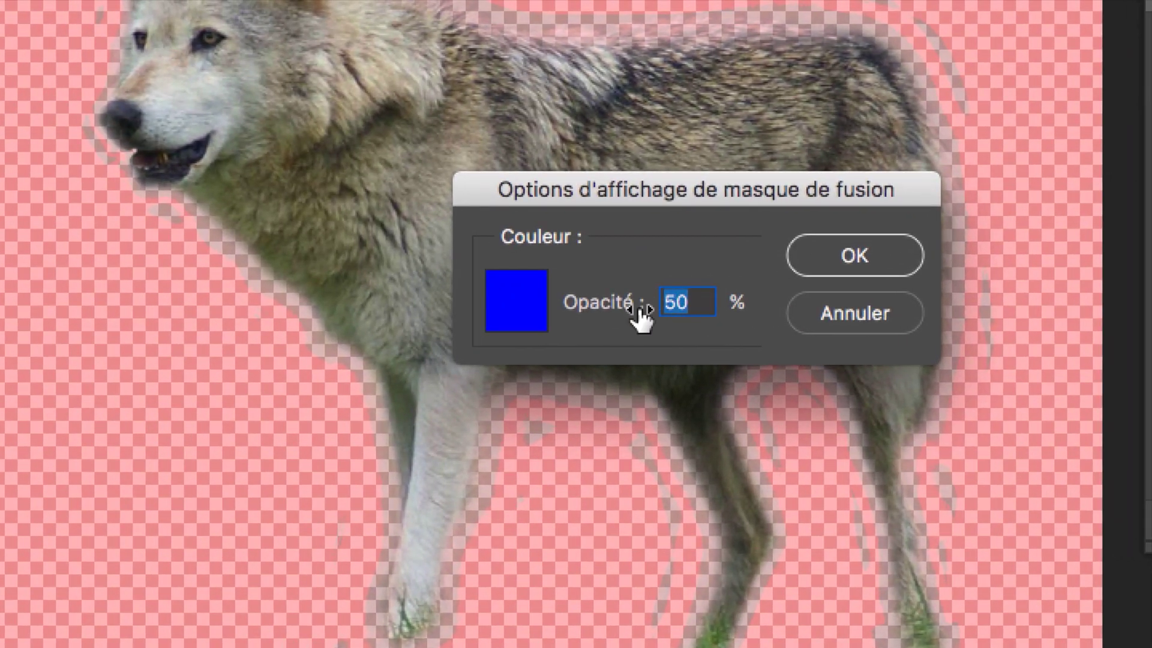
{"action": "type", "text": "80"}
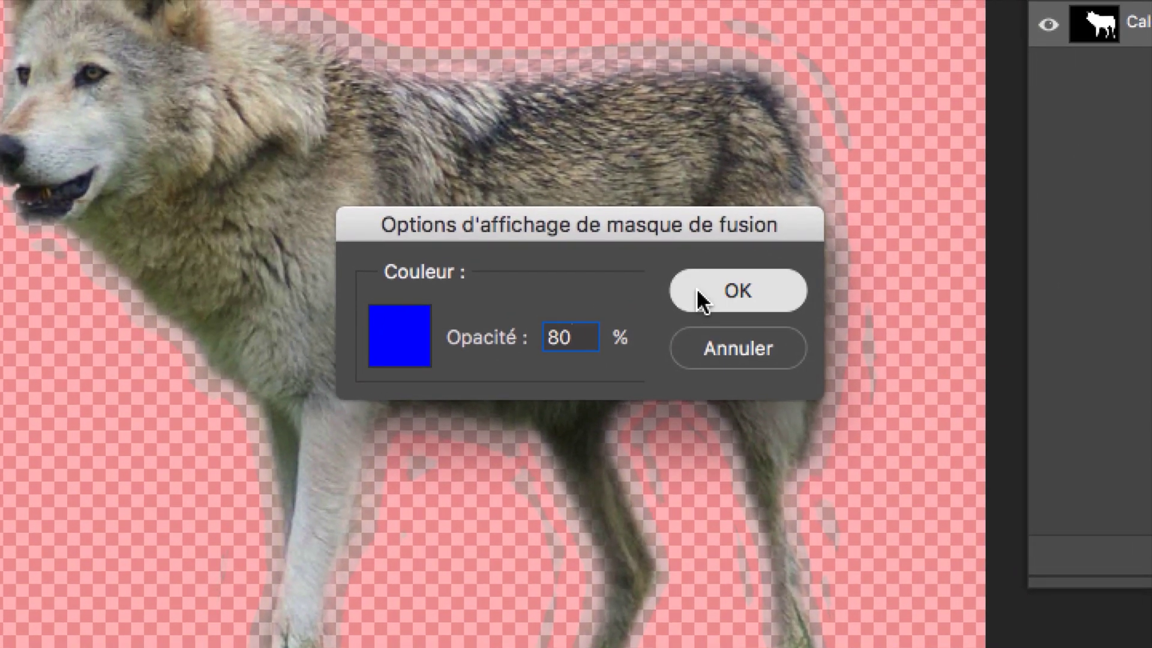
{"action": "left_click", "coordinate": [810, 264]}
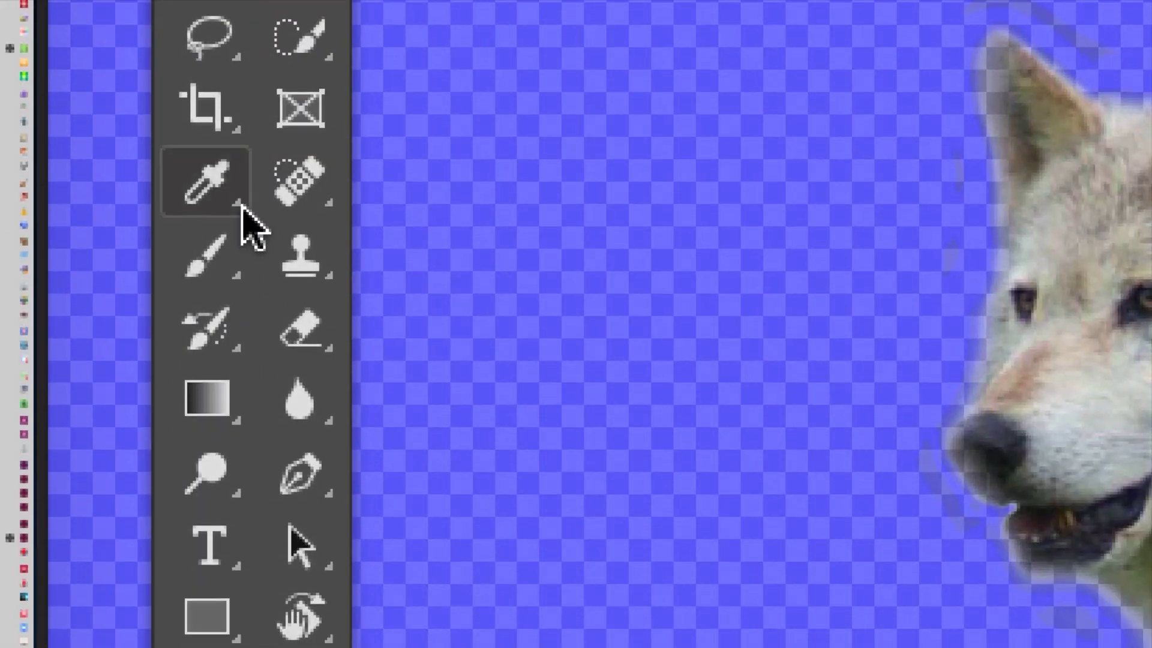
Step: Activate the Brush tool and arrange the Channels and Layers panels side by side
{"action": "mouse_move", "coordinate": [229, 253]}
{"action": "left_mouse_down"}
{"action": "mouse_move", "coordinate": [234, 264]}
{"action": "mouse_move", "coordinate": [341, 262]}
{"action": "left_mouse_up"}
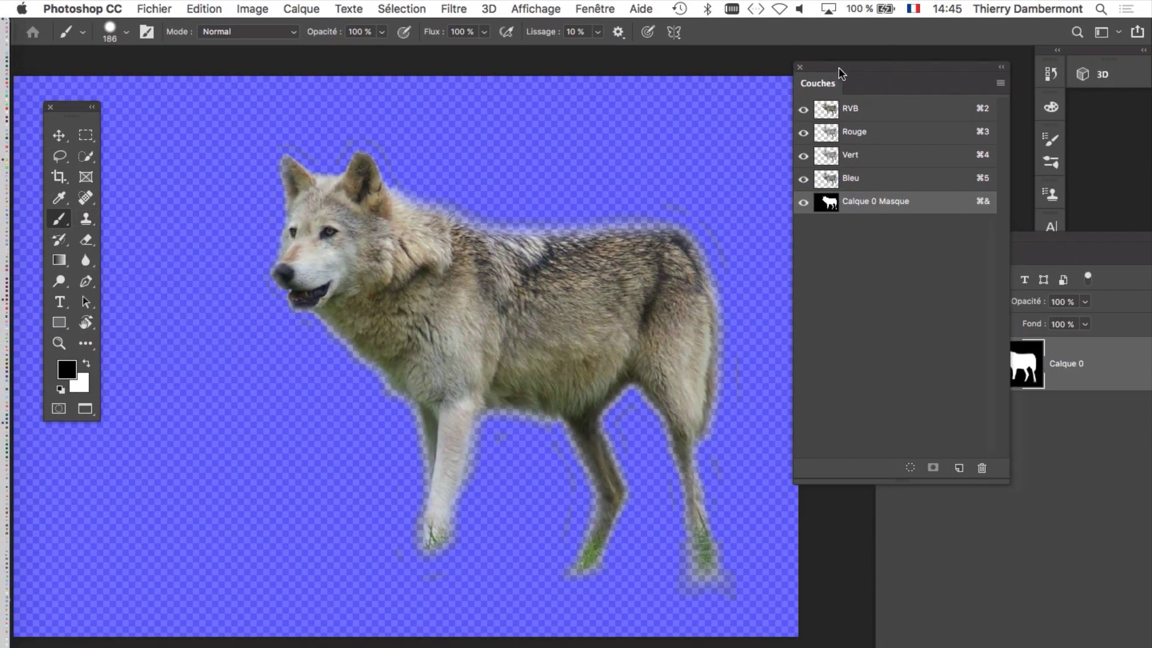
{"action": "left_click_drag", "start_coordinate": [838, 71], "coordinate": [590, 67]}
{"action": "left_click_drag", "start_coordinate": [946, 241], "coordinate": [852, 101]}
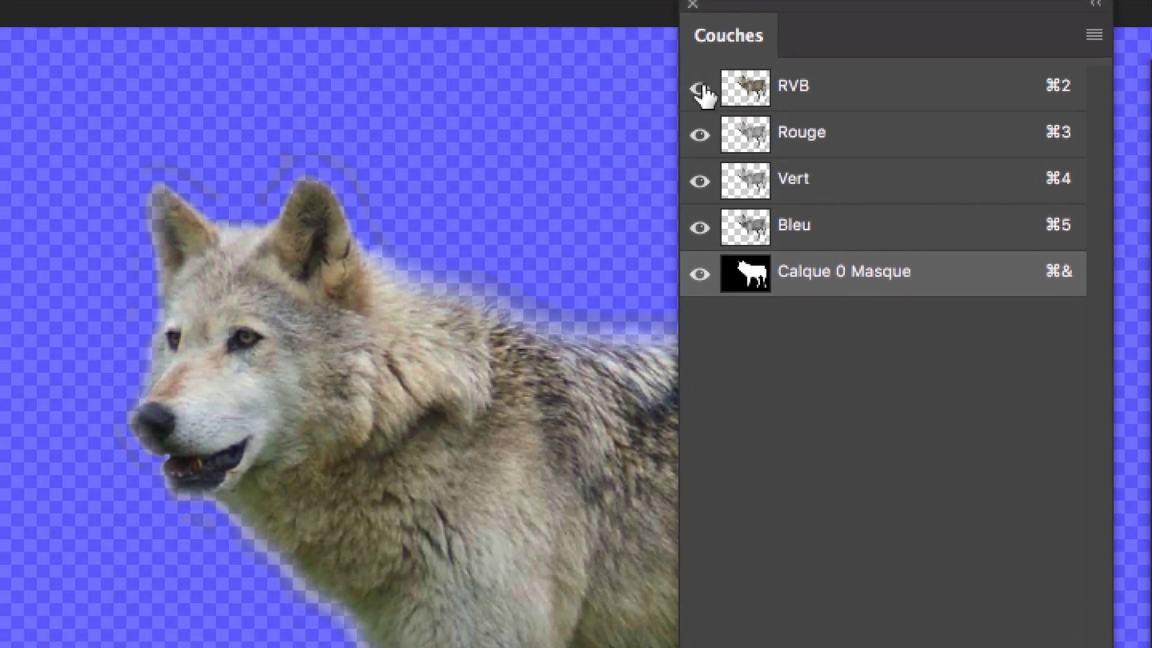
Step: Toggle the channels' visibility to compare the mask with its coloured overlay, and review the mask's display options
{"action": "left_click", "coordinate": [629, 213]}
{"action": "left_click", "coordinate": [700, 83]}
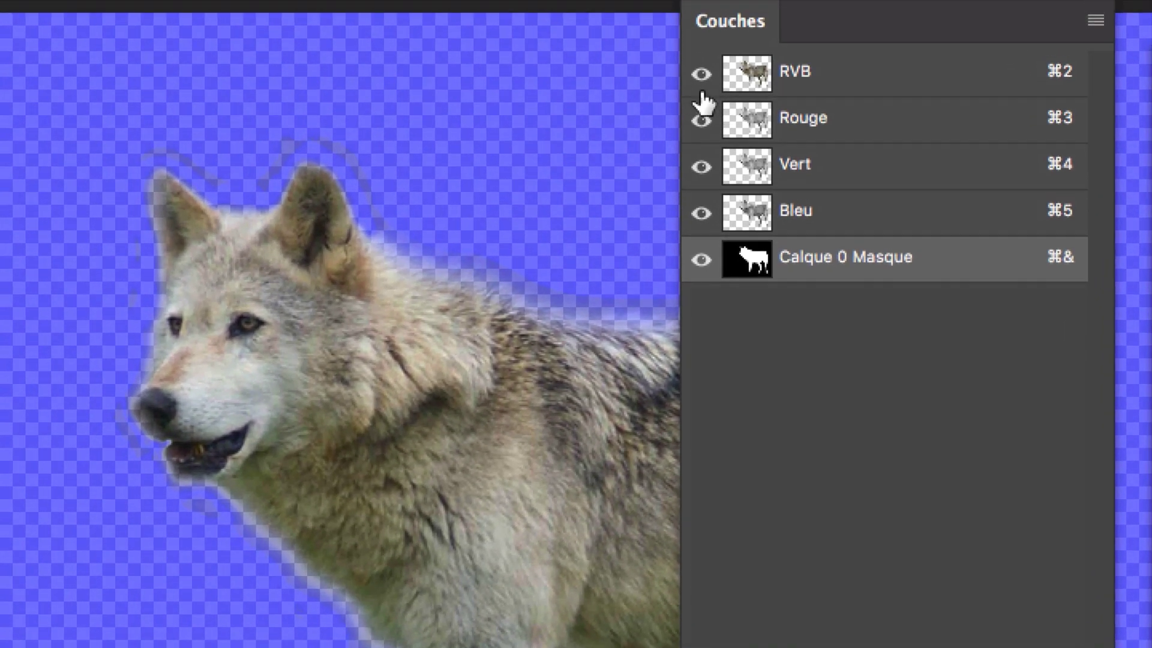
{"action": "left_click", "coordinate": [701, 96]}
{"action": "left_click", "coordinate": [700, 96]}
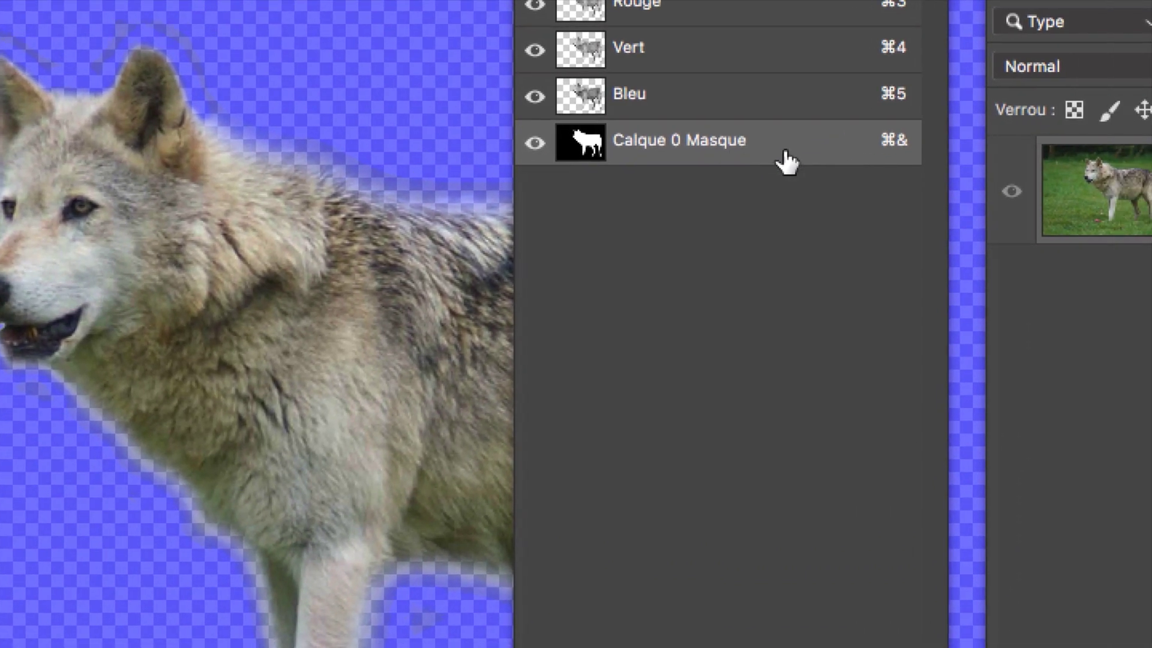
{"action": "double_click", "coordinate": [786, 157]}
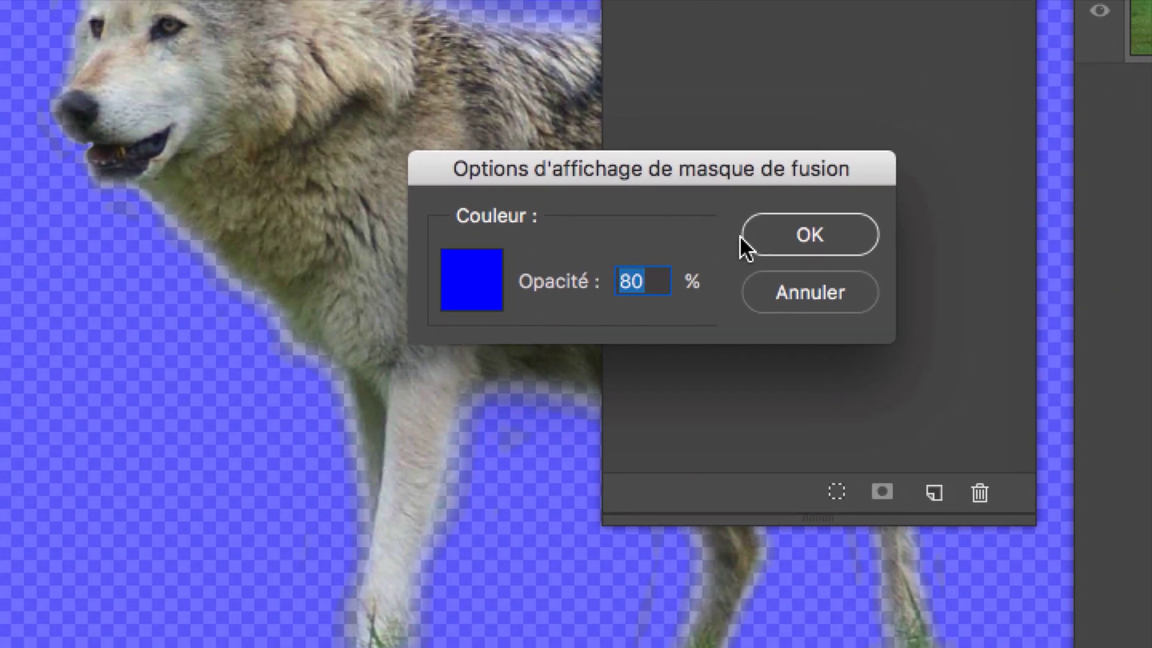
{"action": "left_click", "coordinate": [817, 205]}
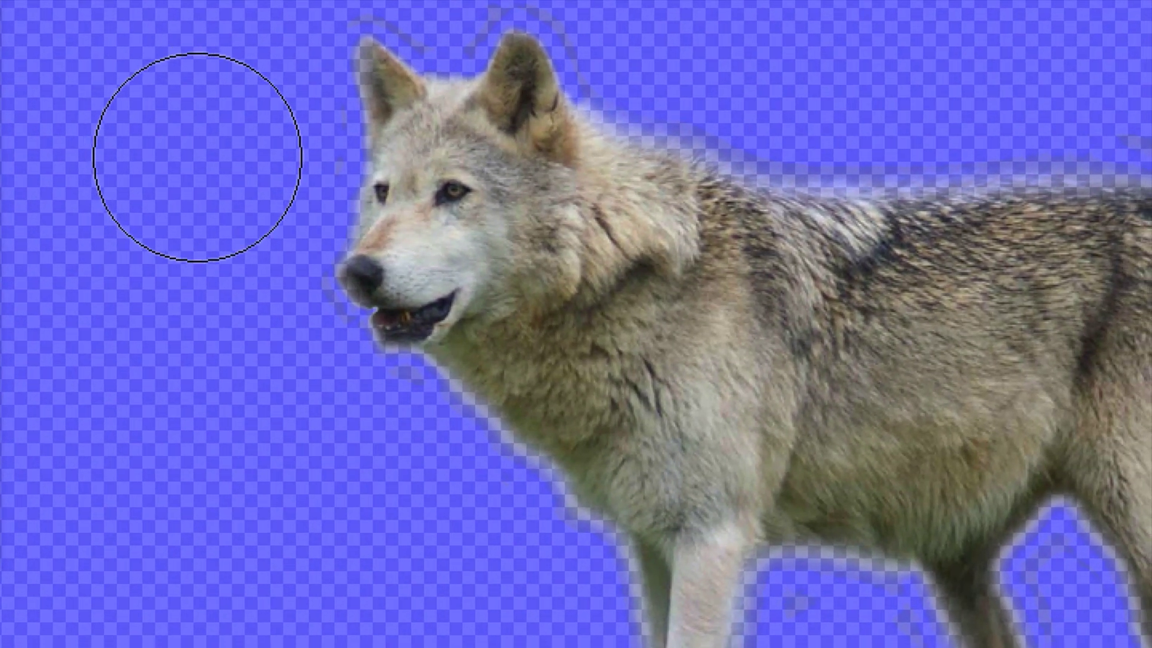
Step: Reduce the brush diameter to 25 px
{"action": "left_click_drag", "start_coordinate": [407, 342], "coordinate": [349, 341]}
{"action": "left_click_drag", "start_coordinate": [179, 158], "coordinate": [146, 163]}
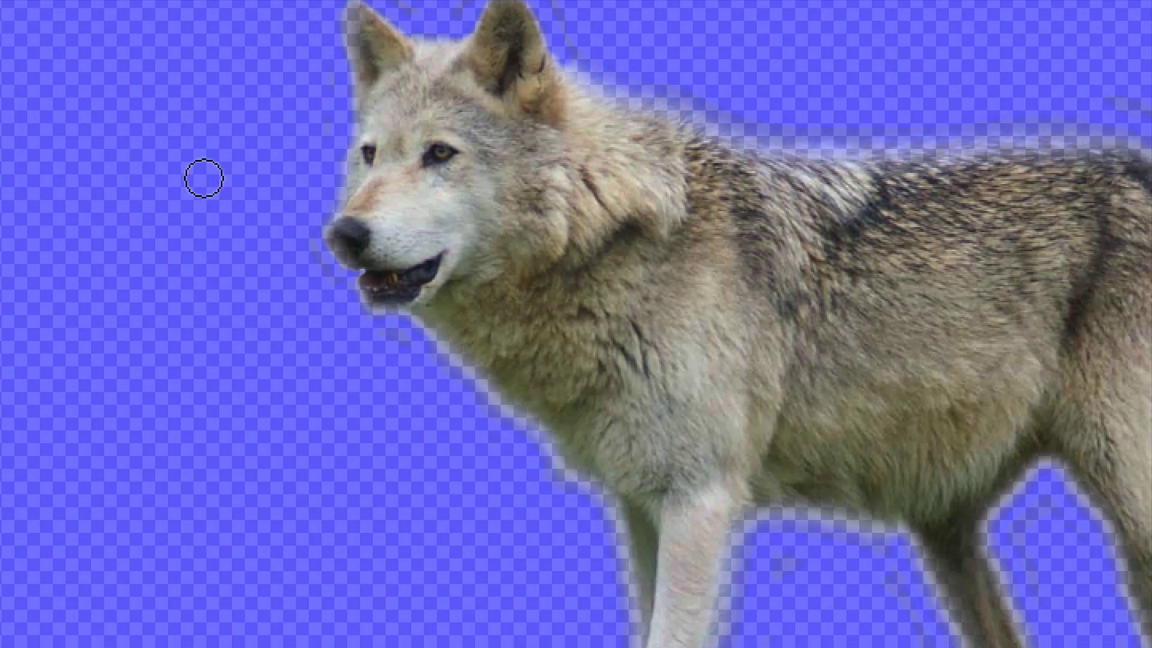
{"action": "left_click_drag", "start_coordinate": [285, 224], "coordinate": [283, 223]}
{"action": "left_click_drag", "start_coordinate": [213, 191], "coordinate": [209, 190]}
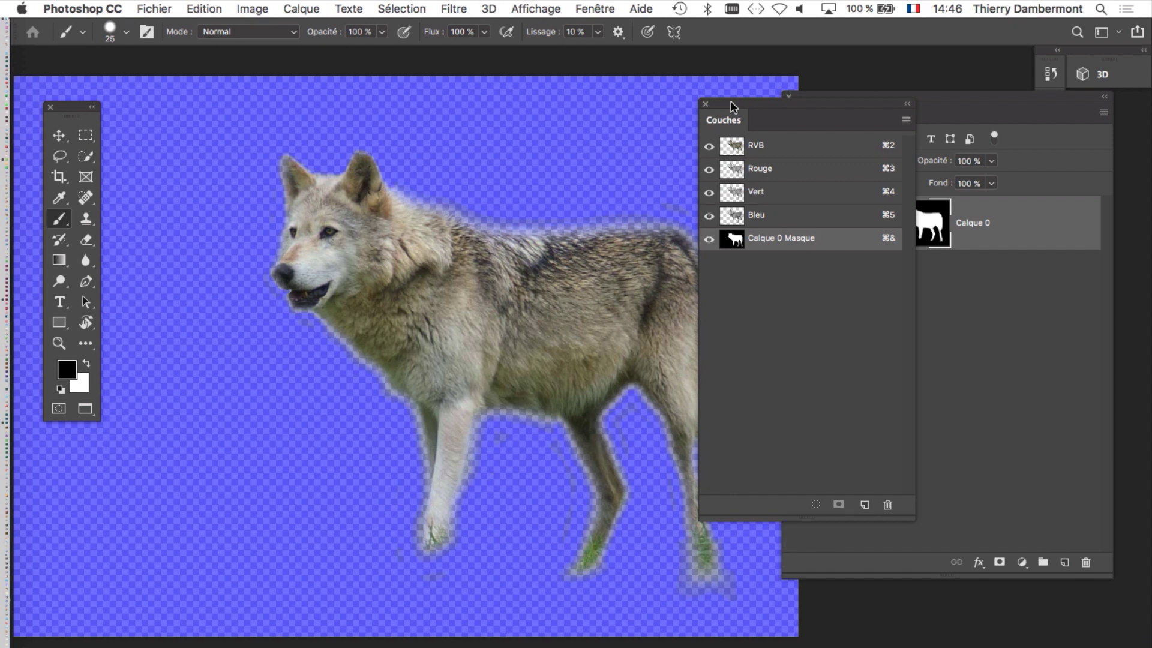
Step: Move the Channels panel clear of the wolf, set the brush to 42 px, and paint out the residue around the hind legs
{"action": "left_click_drag", "start_coordinate": [731, 106], "coordinate": [970, 372]}
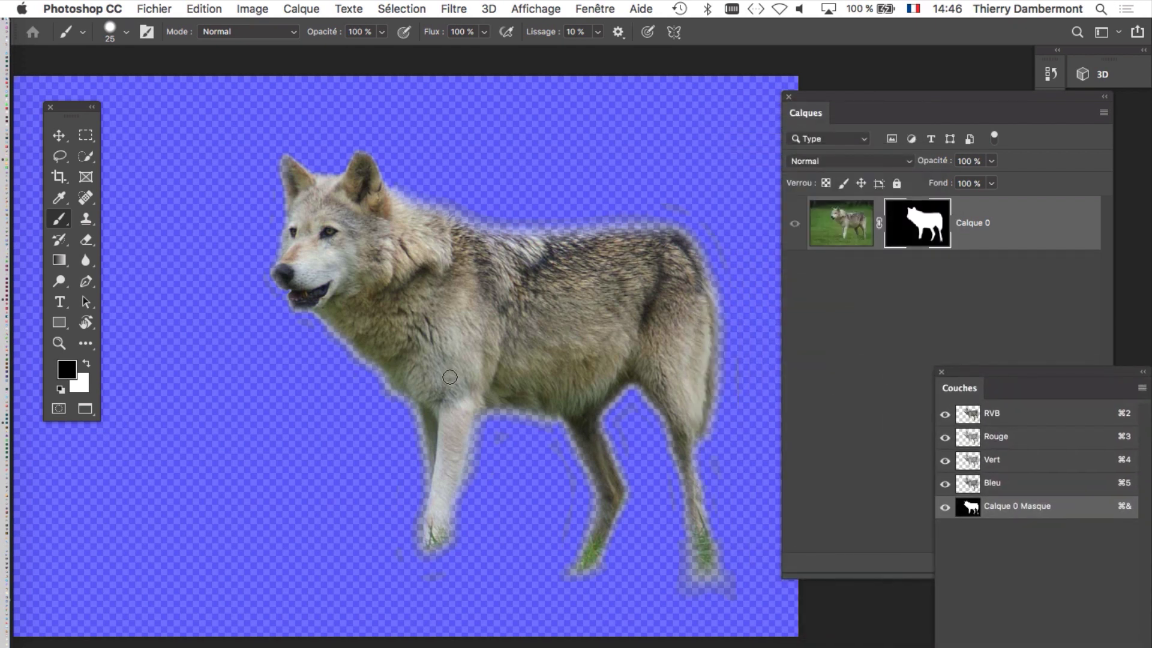
{"action": "scroll", "coordinate": [726, 378], "scroll_direction": "up", "scroll_amount": 2}
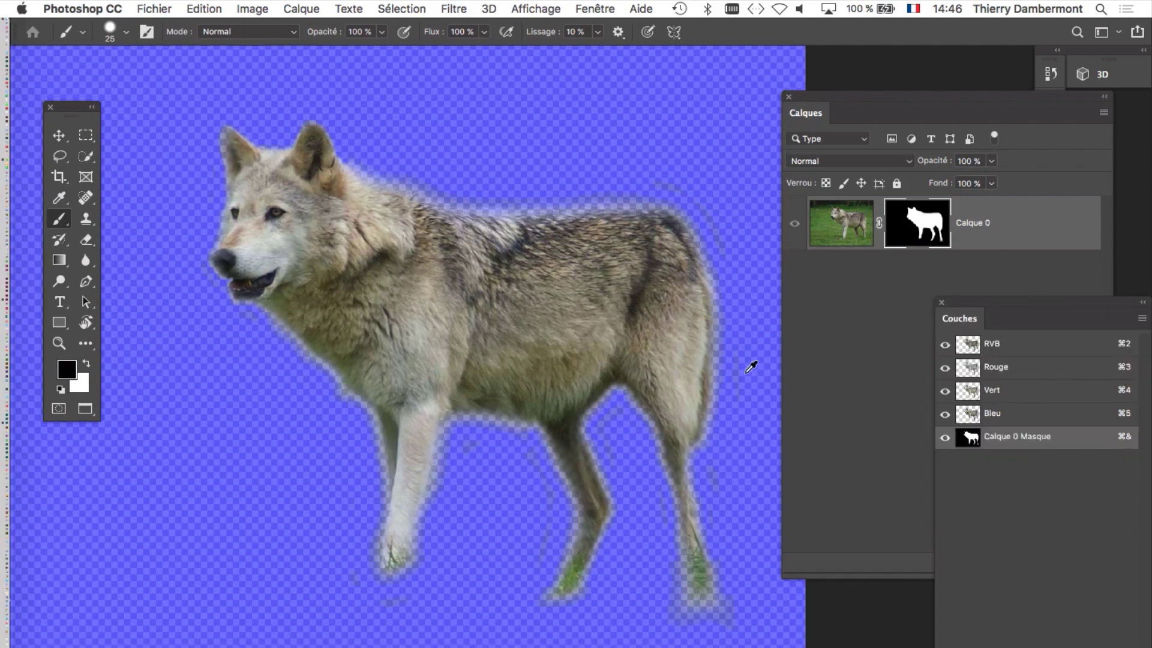
{"action": "left_click_drag", "start_coordinate": [746, 403], "coordinate": [757, 404]}
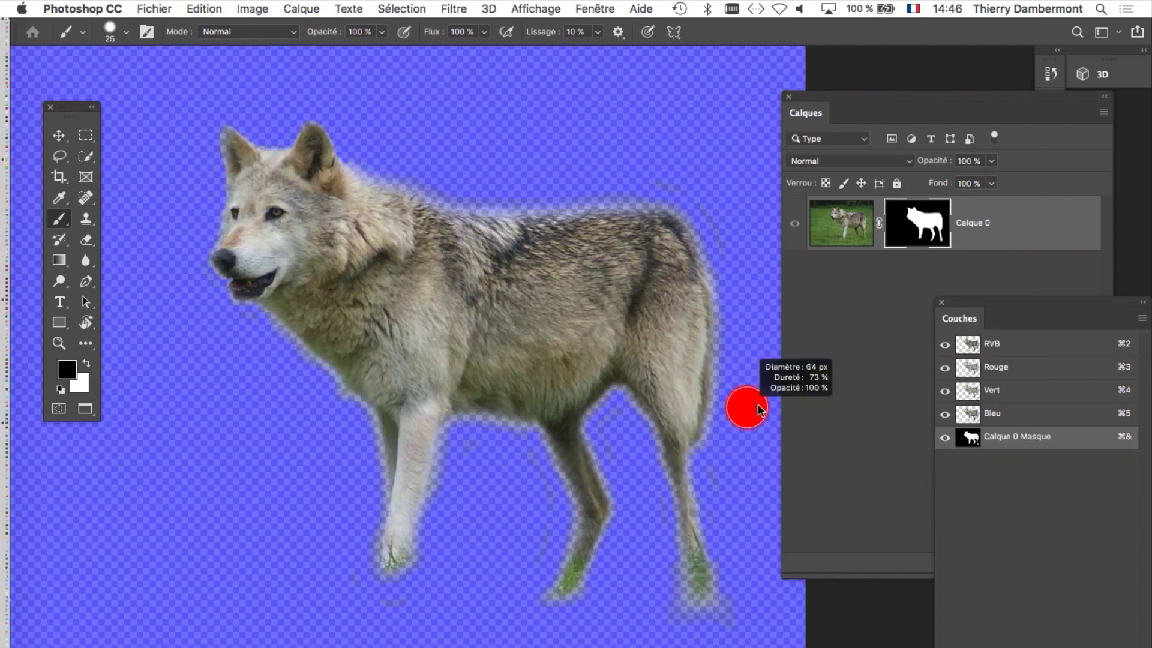
{"action": "left_click", "coordinate": [722, 496]}
{"action": "left_click_drag", "start_coordinate": [741, 502], "coordinate": [638, 517]}
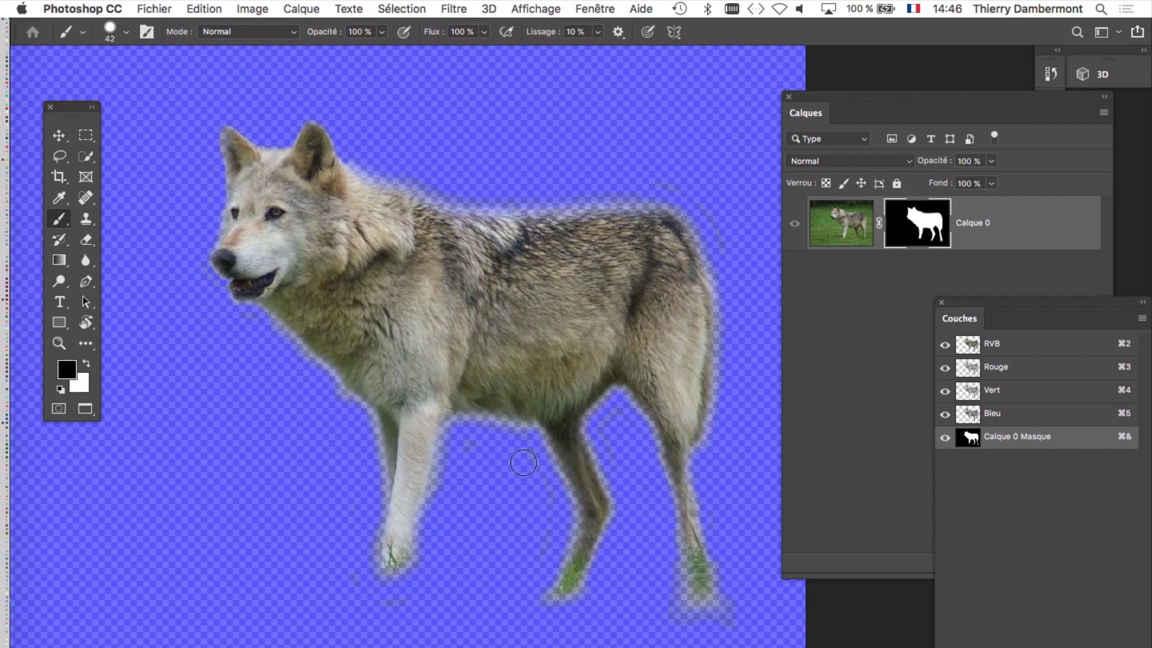
Step: Paint black on the mask over the stray residue under the belly, around the front paw, above the rump and near the head
{"action": "left_click", "coordinate": [522, 453]}
{"action": "left_click", "coordinate": [533, 557]}
{"action": "left_click", "coordinate": [444, 513]}
{"action": "mouse_move", "coordinate": [360, 592]}
{"action": "left_mouse_down"}
{"action": "mouse_move", "coordinate": [467, 597]}
{"action": "mouse_move", "coordinate": [482, 613]}
{"action": "left_mouse_up"}
{"action": "mouse_move", "coordinate": [648, 170]}
{"action": "left_mouse_down"}
{"action": "mouse_move", "coordinate": [704, 201]}
{"action": "mouse_move", "coordinate": [733, 272]}
{"action": "left_mouse_up"}
{"action": "left_click_drag", "start_coordinate": [219, 258], "coordinate": [420, 249]}
Step: Hide the Calque 0 Masque overlay and make the RVB channel active
{"action": "scroll", "coordinate": [355, 365], "scroll_direction": "up", "scroll_amount": 3}
{"action": "scroll", "coordinate": [319, 425], "scroll_direction": "right", "scroll_amount": 6}
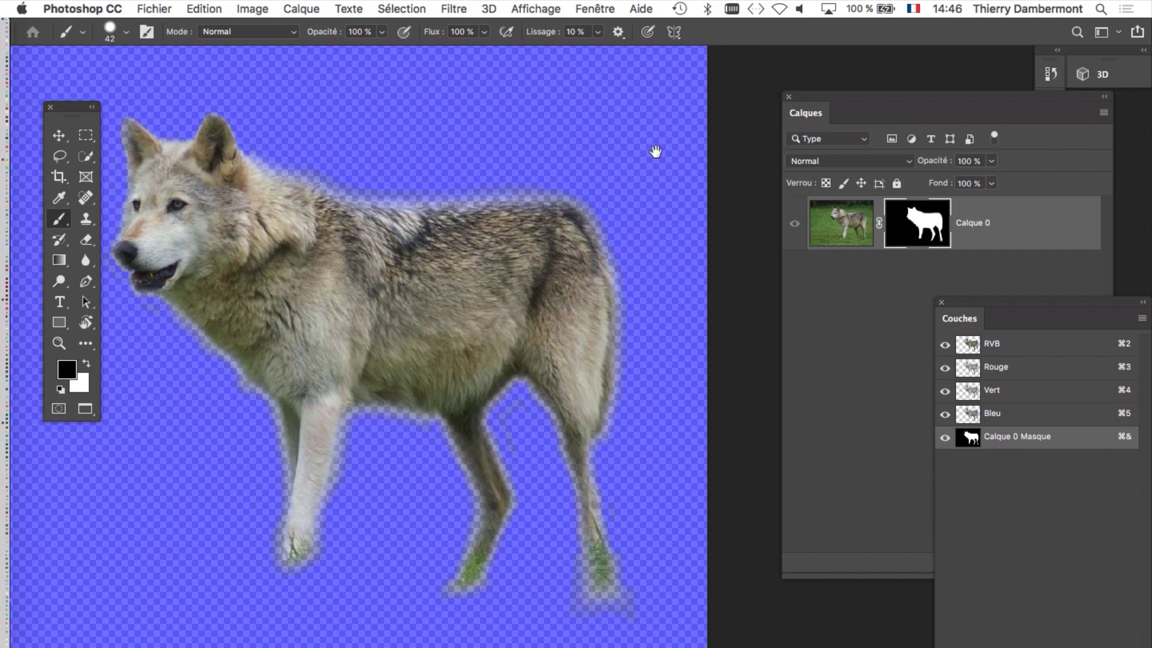
{"action": "left_click_drag", "start_coordinate": [656, 154], "coordinate": [673, 178]}
{"action": "scroll", "coordinate": [651, 179], "scroll_direction": "down", "scroll_amount": 1}
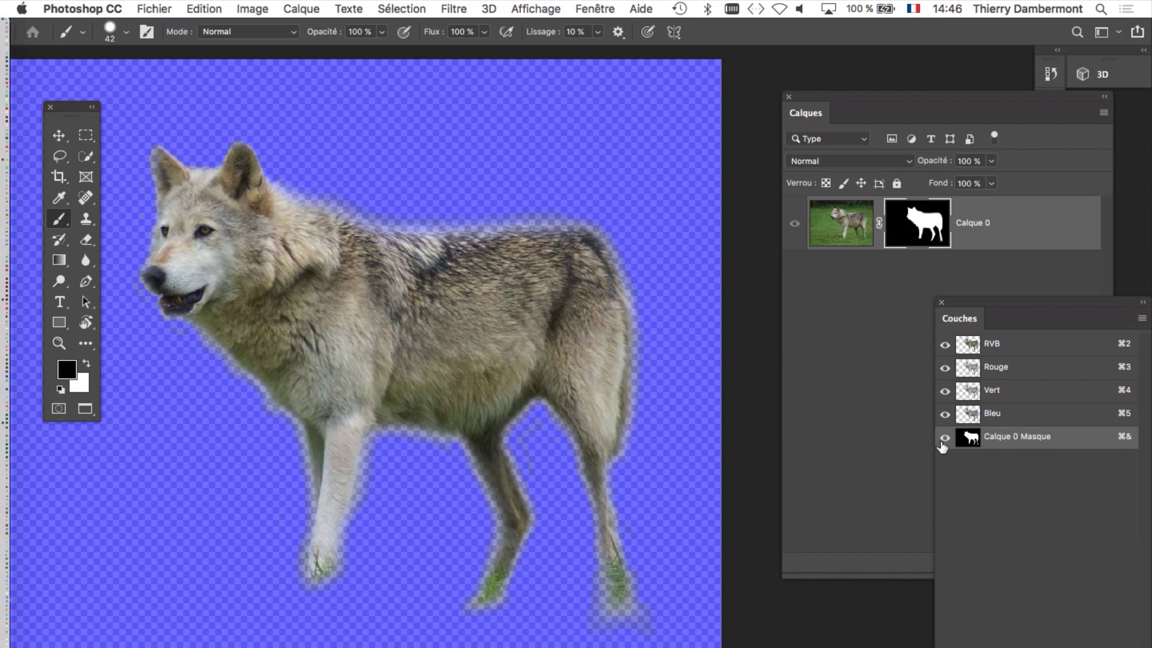
{"action": "left_click", "coordinate": [943, 441]}
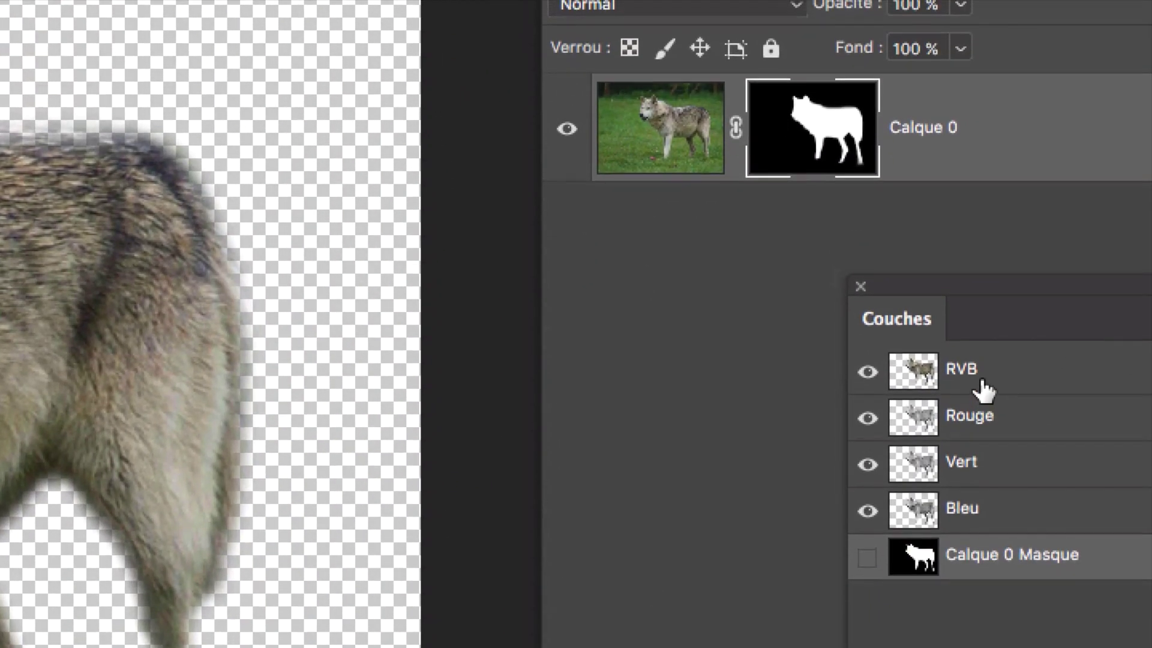
{"action": "left_click", "coordinate": [1060, 249]}
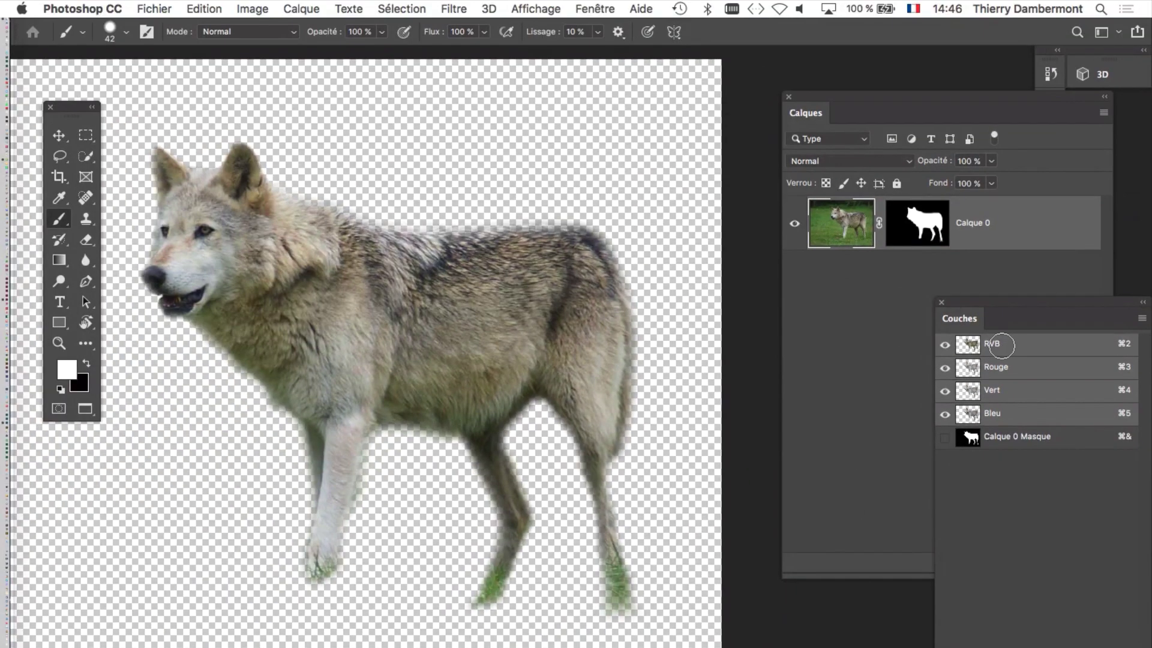
Step: Save and close the smart object Calque 0.psb, and save Wolf_at_Woburn_Safari_Park.psd
{"action": "left_click", "coordinate": [152, 8]}
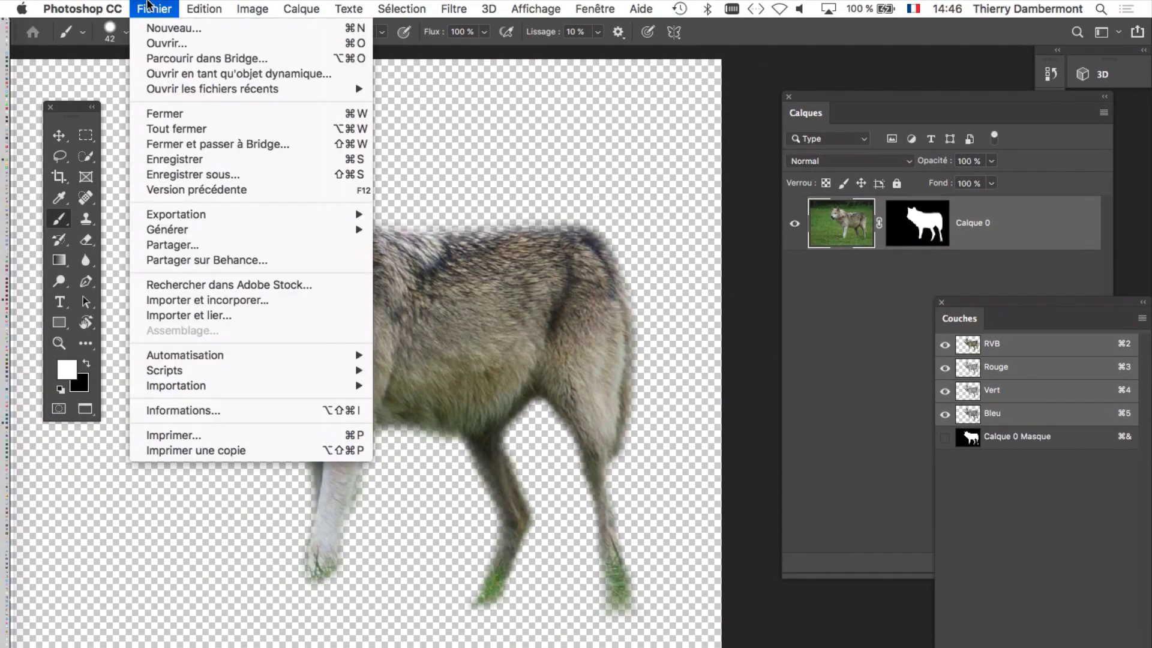
{"action": "left_click", "coordinate": [189, 158]}
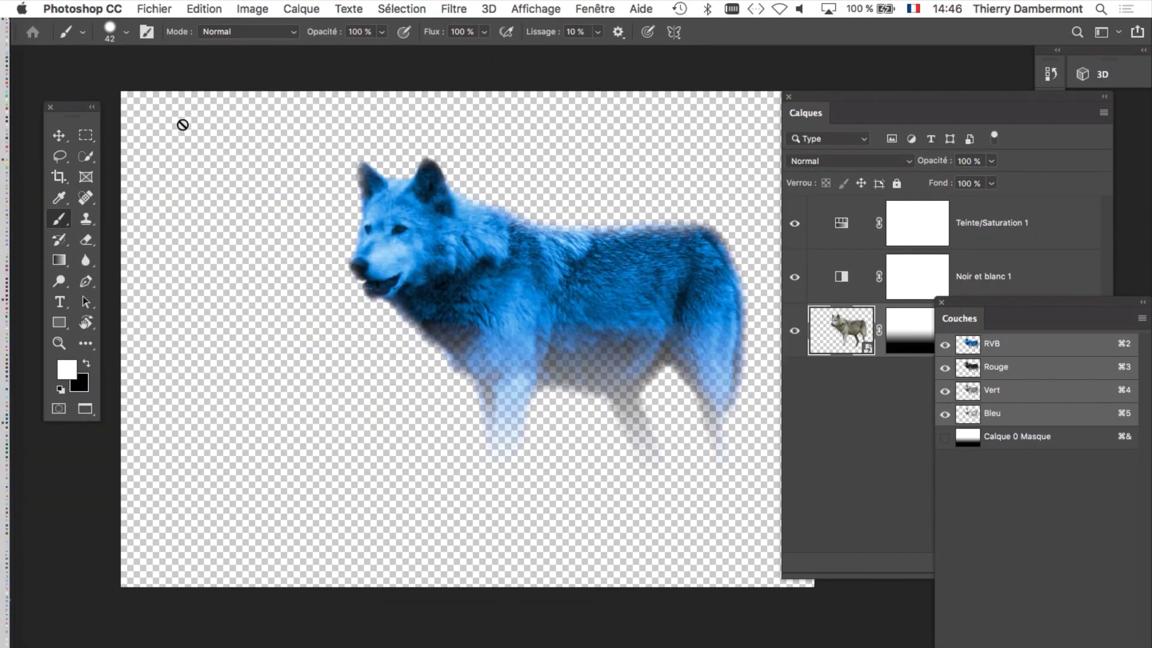
{"action": "left_click", "coordinate": [151, 8]}
{"action": "left_click", "coordinate": [206, 157]}
Step: Switch to InDesign, reposition the Layers and Links panels, and update the modified link Wolf_at_Woburn_Safari_Park.psd on page 22
{"action": "key", "text": "super+Tab"}
{"action": "left_click", "coordinate": [454, 317]}
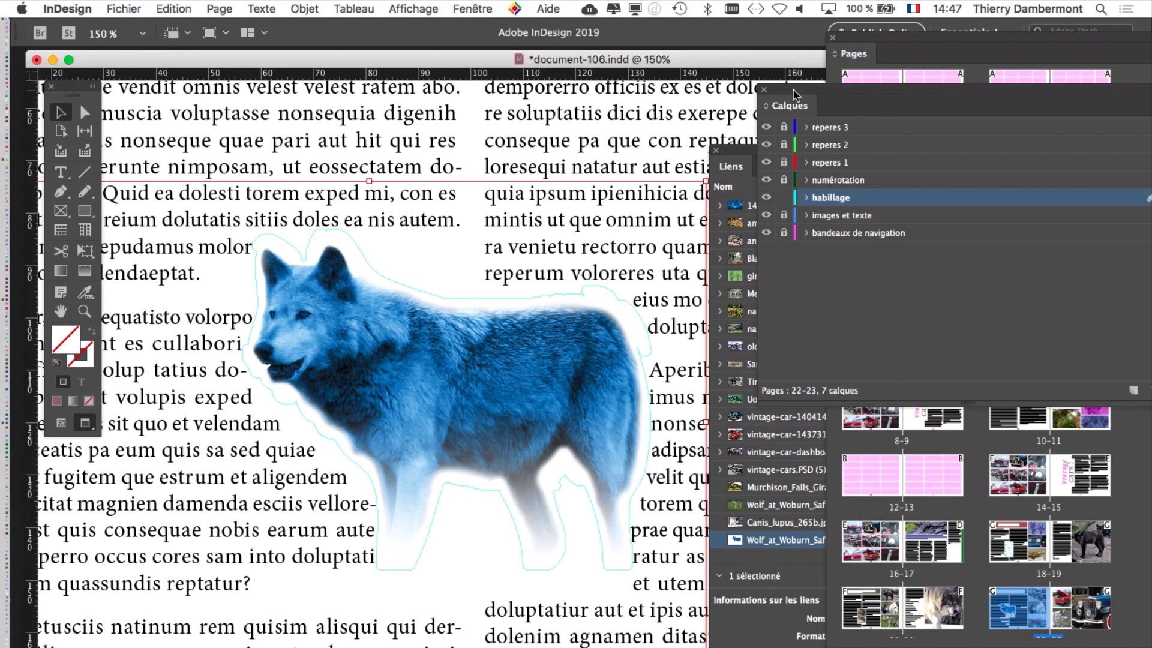
{"action": "left_click_drag", "start_coordinate": [799, 106], "coordinate": [567, 557]}
{"action": "left_click_drag", "start_coordinate": [768, 149], "coordinate": [716, 125]}
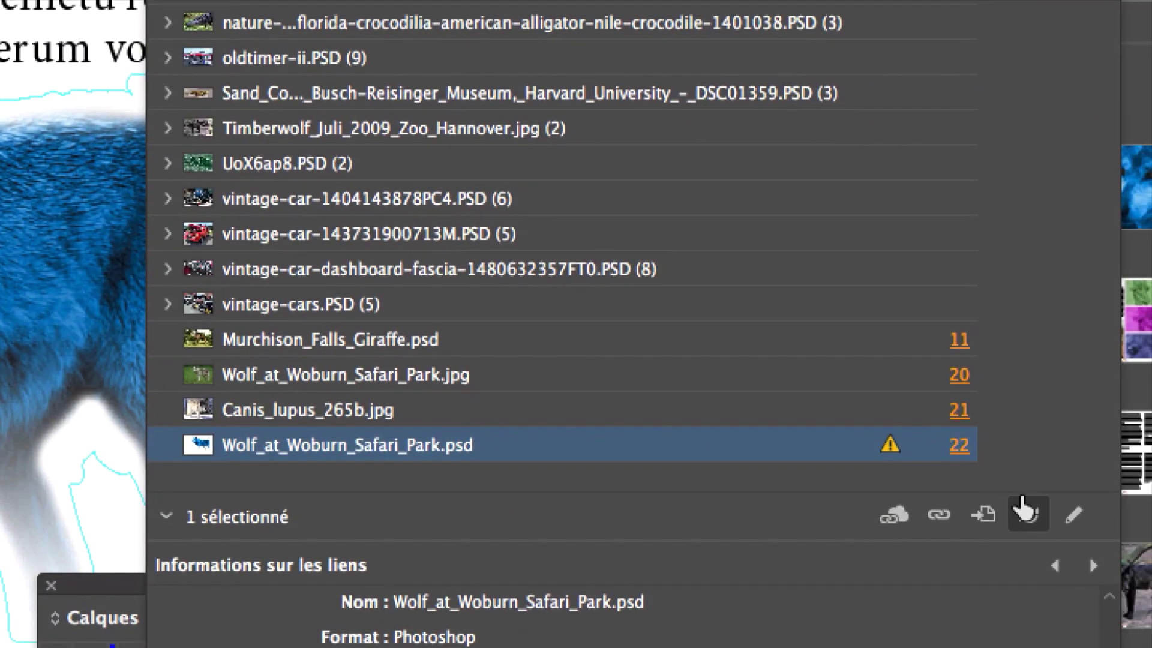
{"action": "left_click", "coordinate": [1059, 516]}
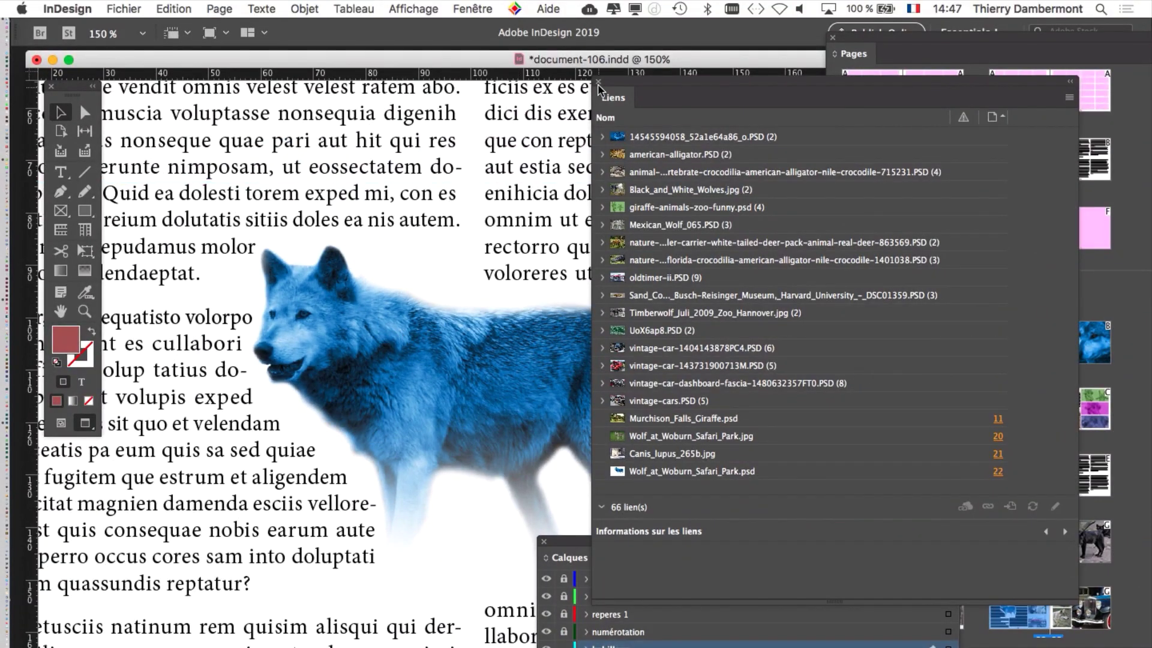
Step: Close the Links and Layers panels, and check the clipping mask options of the wolf image on page 22 without changing them
{"action": "left_click", "coordinate": [599, 83]}
{"action": "left_click", "coordinate": [544, 541]}
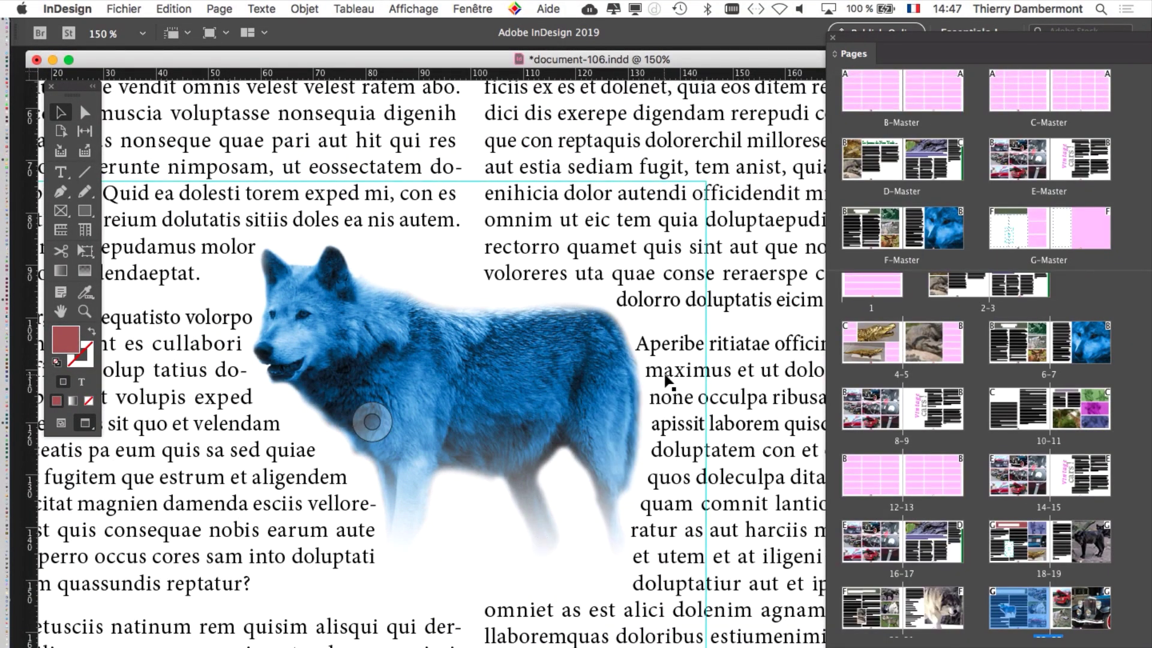
{"action": "scroll", "coordinate": [663, 385], "scroll_direction": "down", "scroll_amount": 1}
{"action": "left_click", "coordinate": [525, 372]}
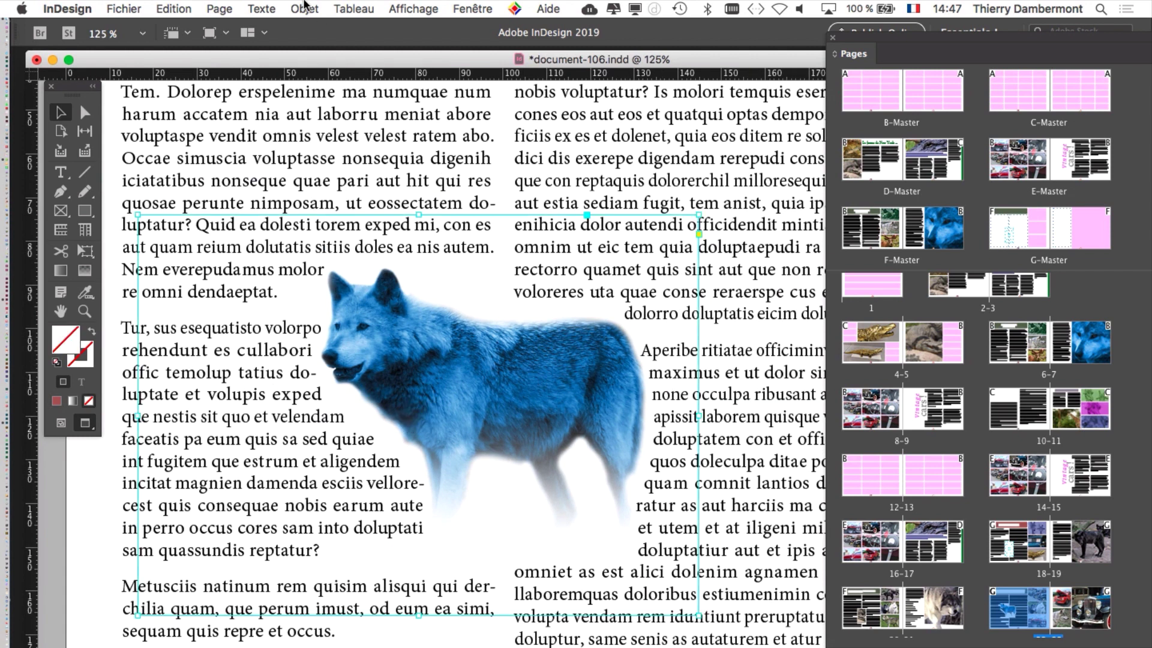
{"action": "left_click", "coordinate": [305, 9]}
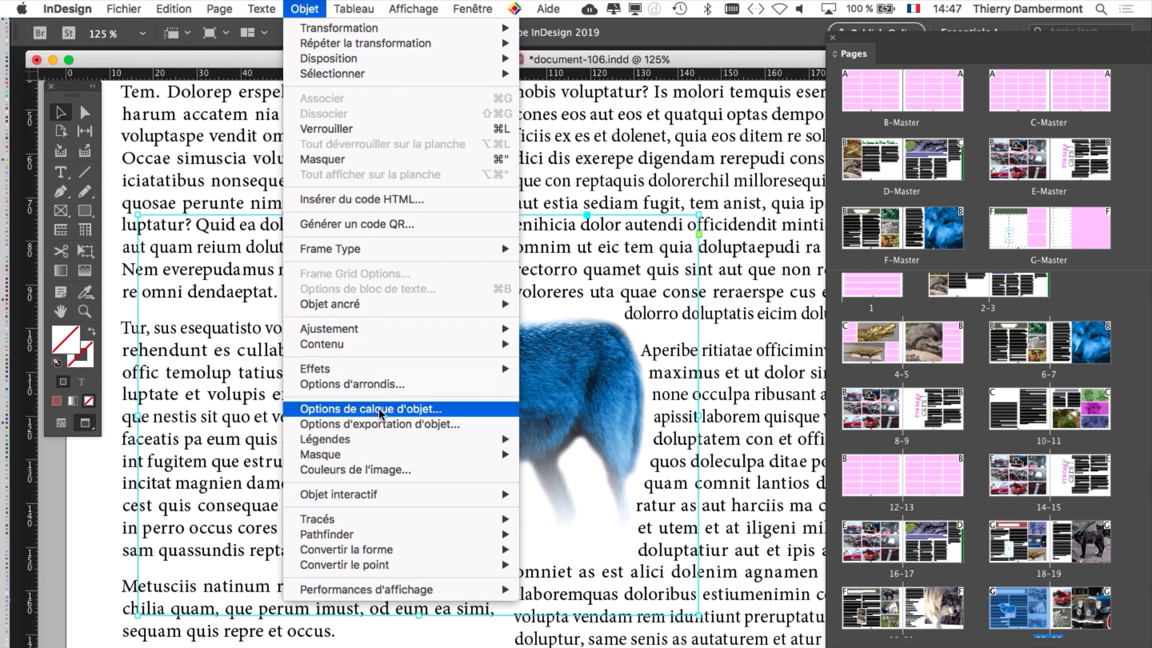
{"action": "mouse_move", "coordinate": [384, 456]}
{"action": "left_click", "coordinate": [552, 455]}
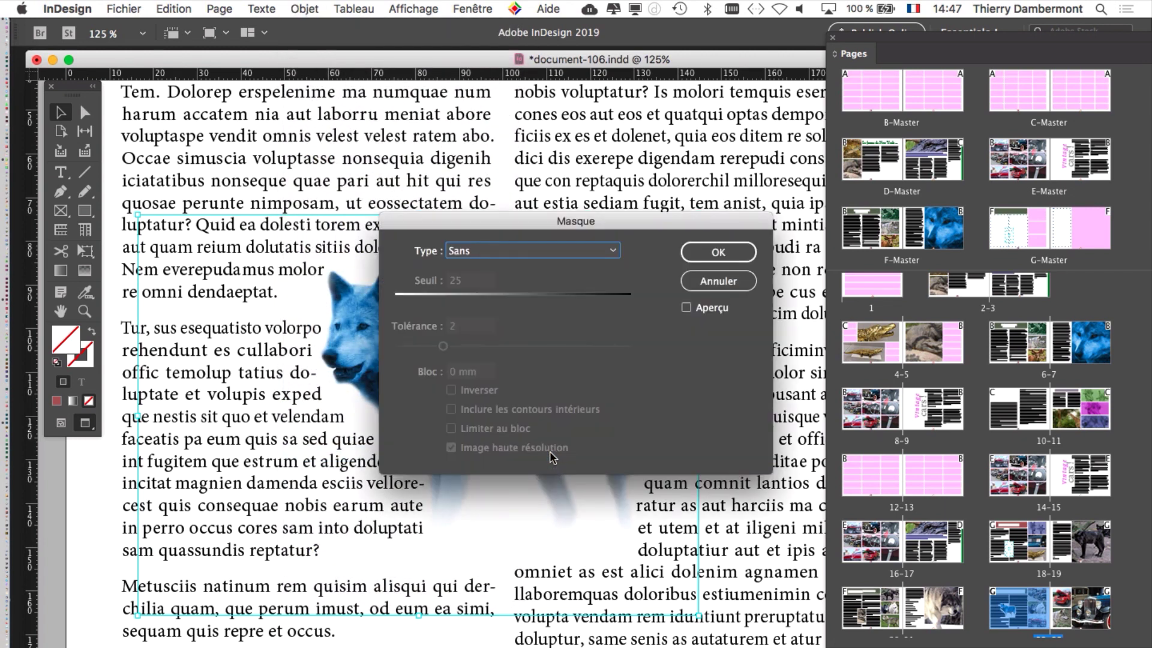
{"action": "left_click", "coordinate": [705, 282]}
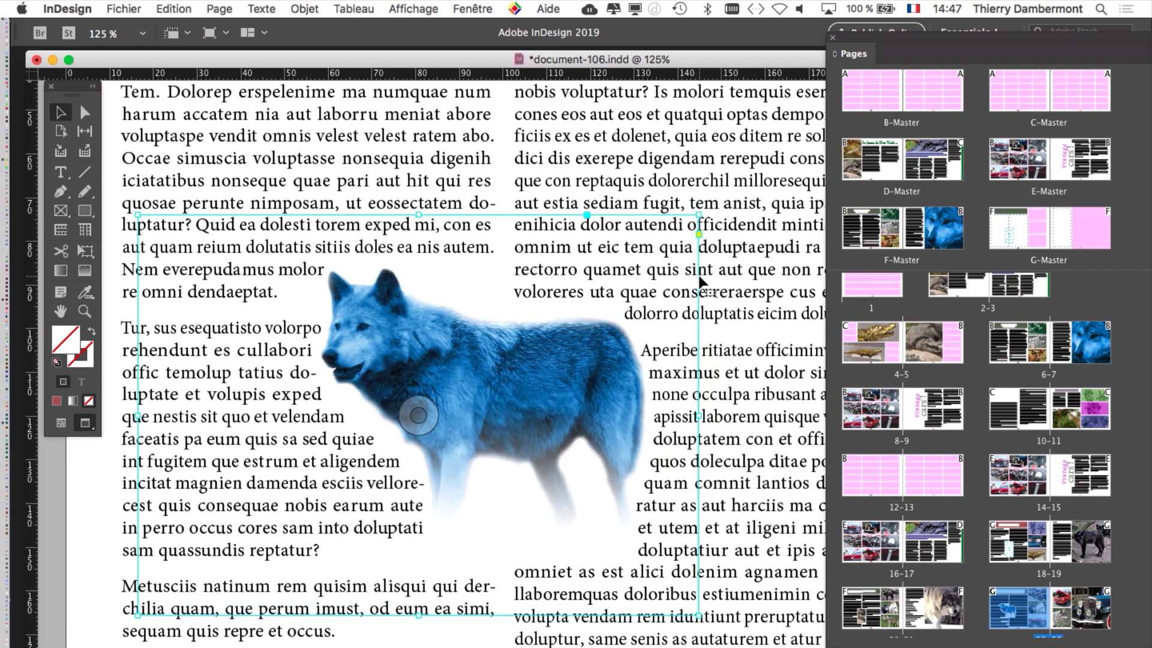
Step: Display the wolf image's text wrap settings clear of the wolf, keeping Détection des contours as the contour type
{"action": "left_click", "coordinate": [472, 9]}
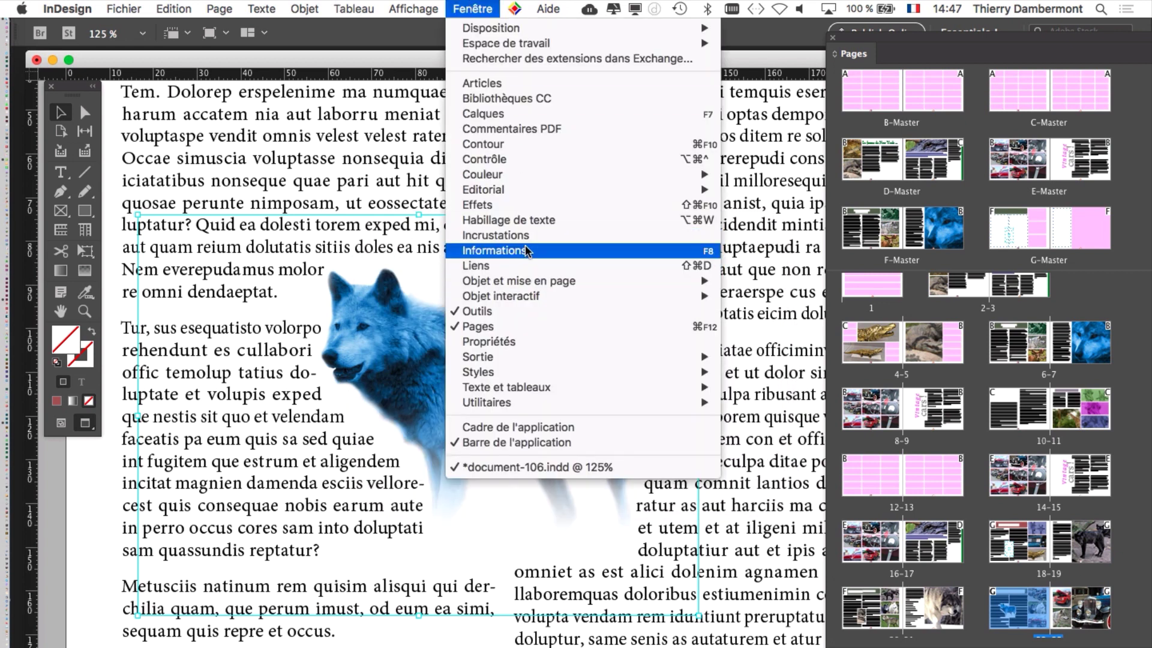
{"action": "left_click", "coordinate": [516, 220]}
{"action": "left_click_drag", "start_coordinate": [531, 275], "coordinate": [670, 119]}
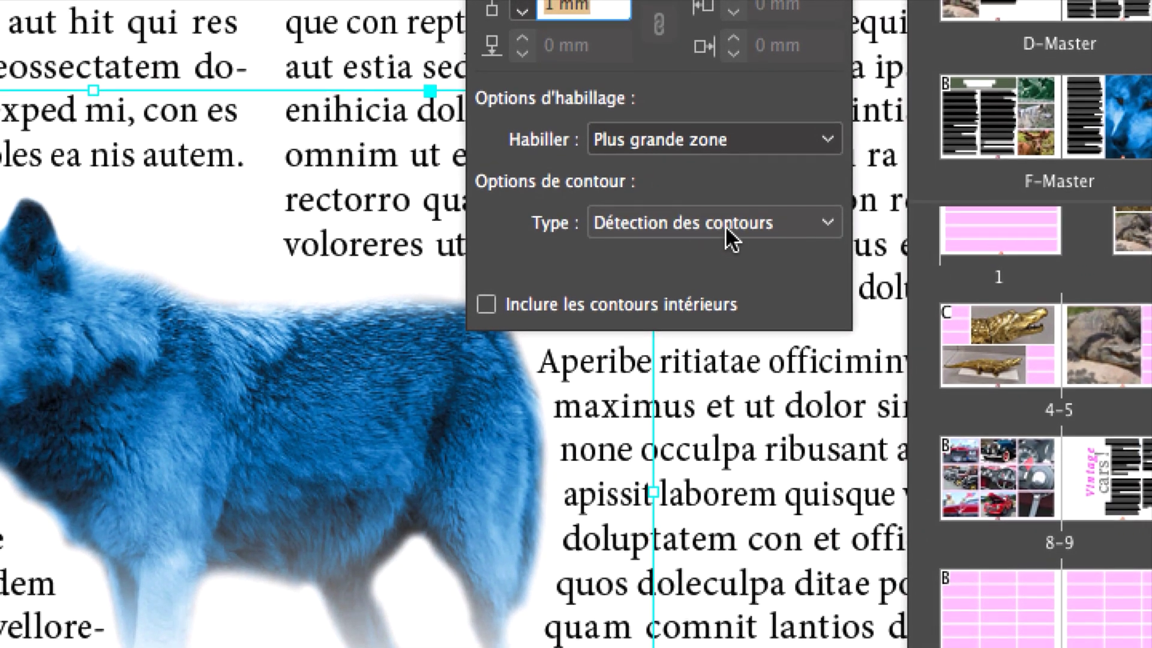
{"action": "left_click", "coordinate": [774, 269]}
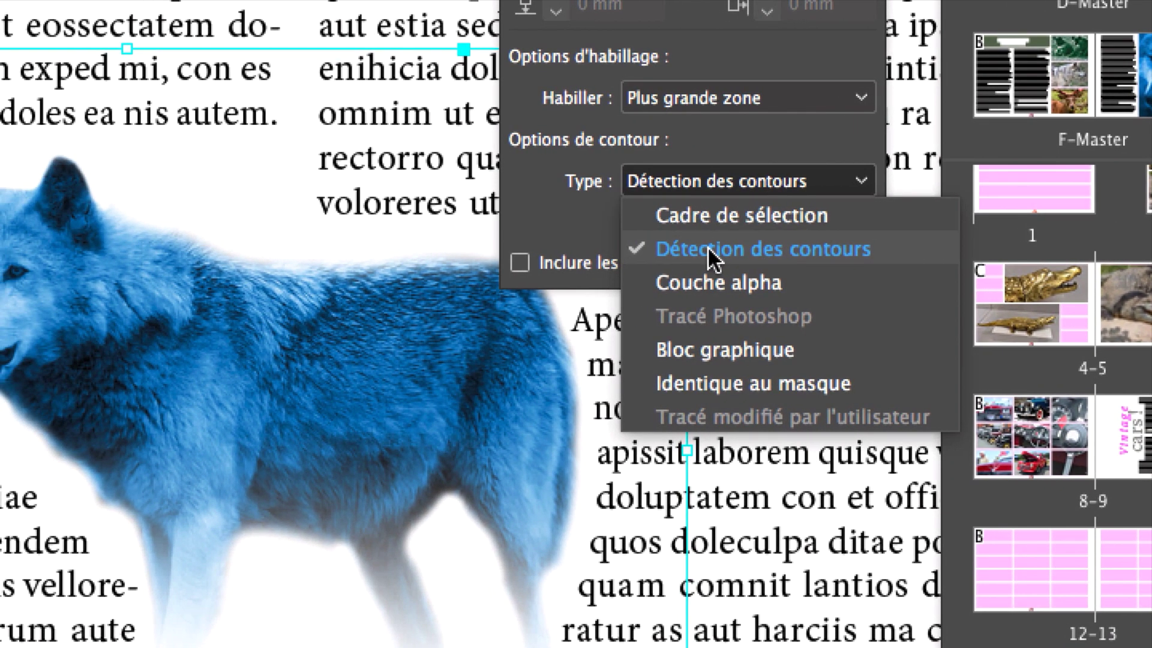
{"action": "left_click", "coordinate": [709, 258]}
{"action": "left_click", "coordinate": [684, 183]}
{"action": "left_click", "coordinate": [691, 258]}
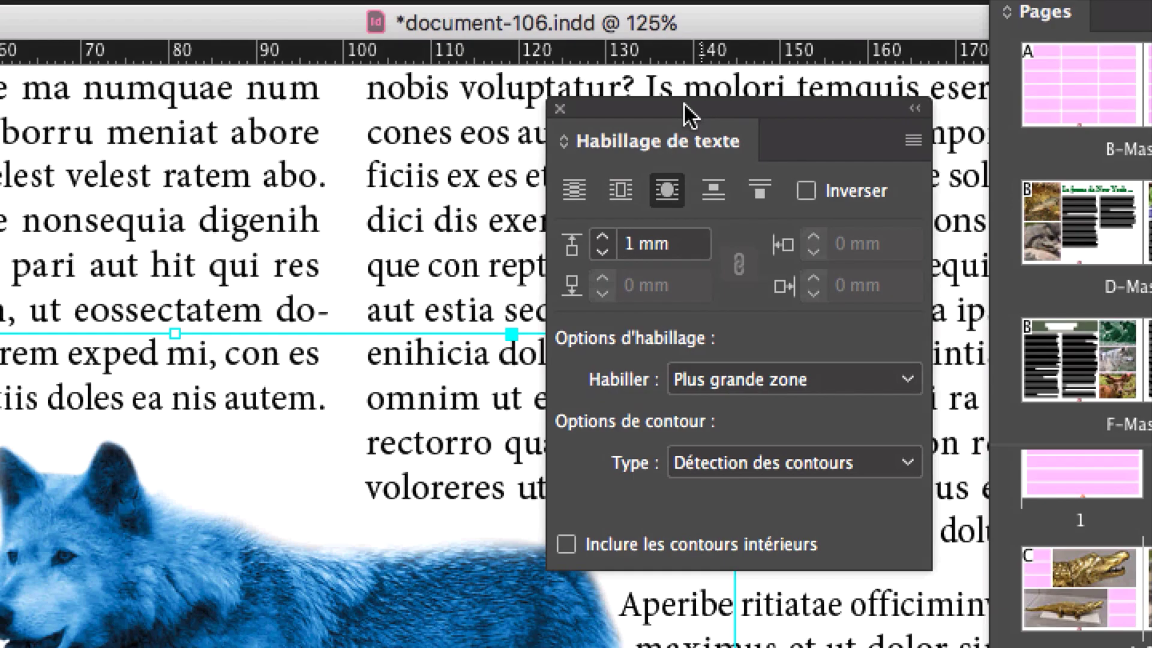
{"action": "left_click_drag", "start_coordinate": [684, 103], "coordinate": [816, 120]}
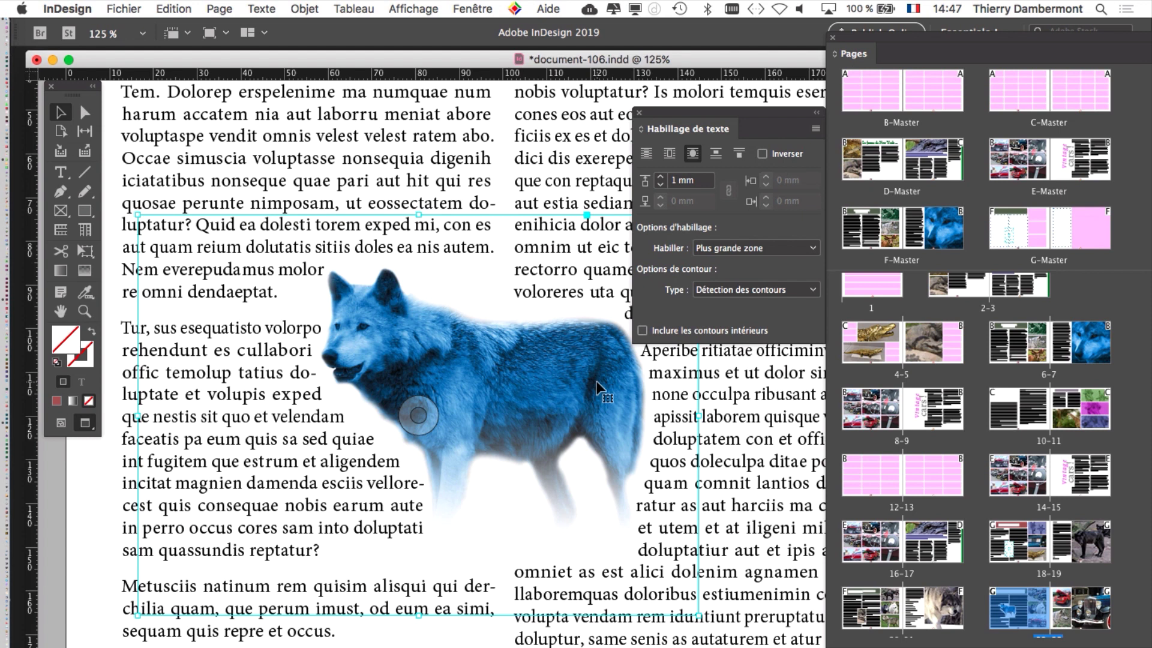
{"action": "left_click_drag", "start_coordinate": [669, 116], "coordinate": [803, 159]}
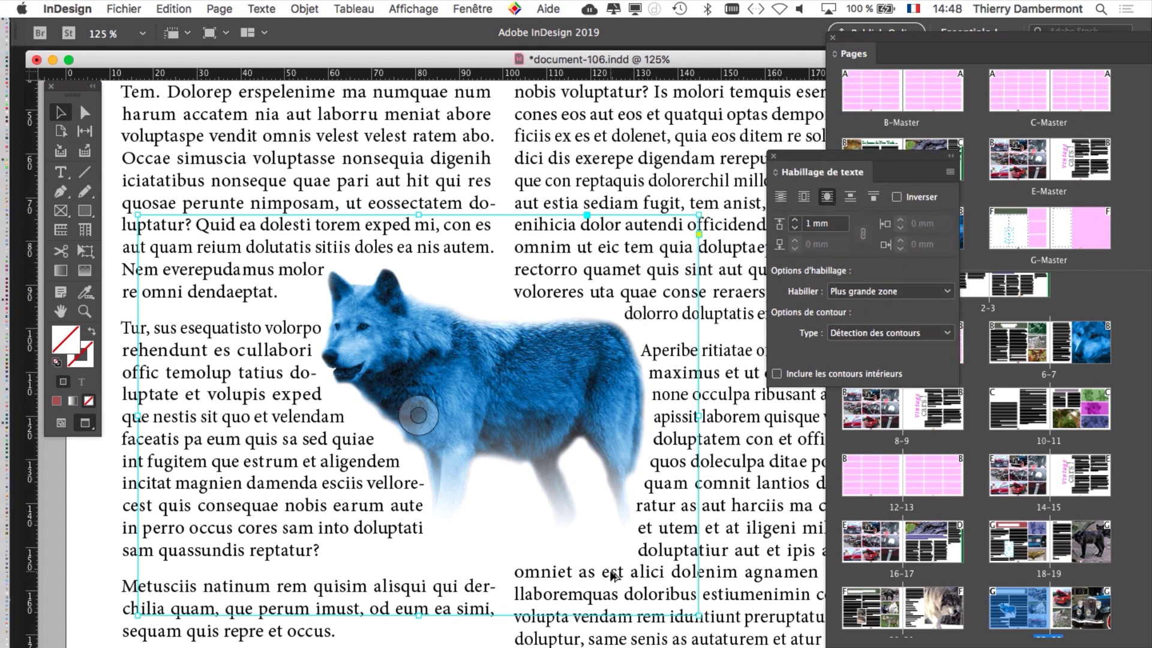
Step: Deselect the wolf image and examine how the text wraps around it within the whole page 22 layout
{"action": "key", "text": "super+minus"}
{"action": "left_click_drag", "start_coordinate": [480, 579], "coordinate": [341, 364]}
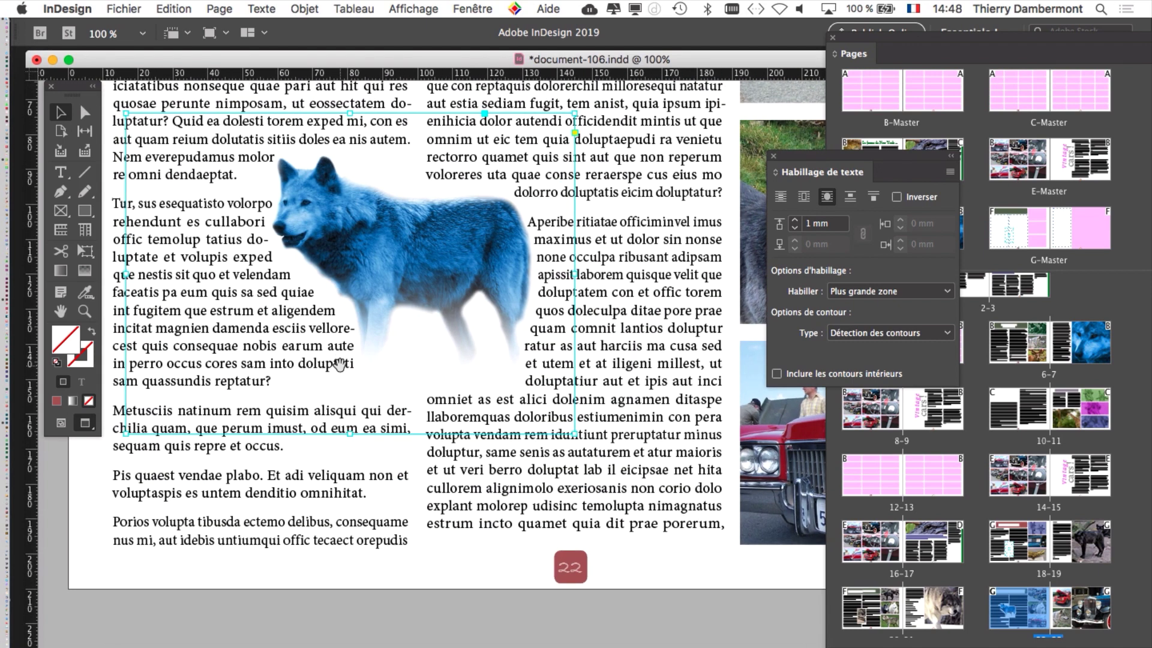
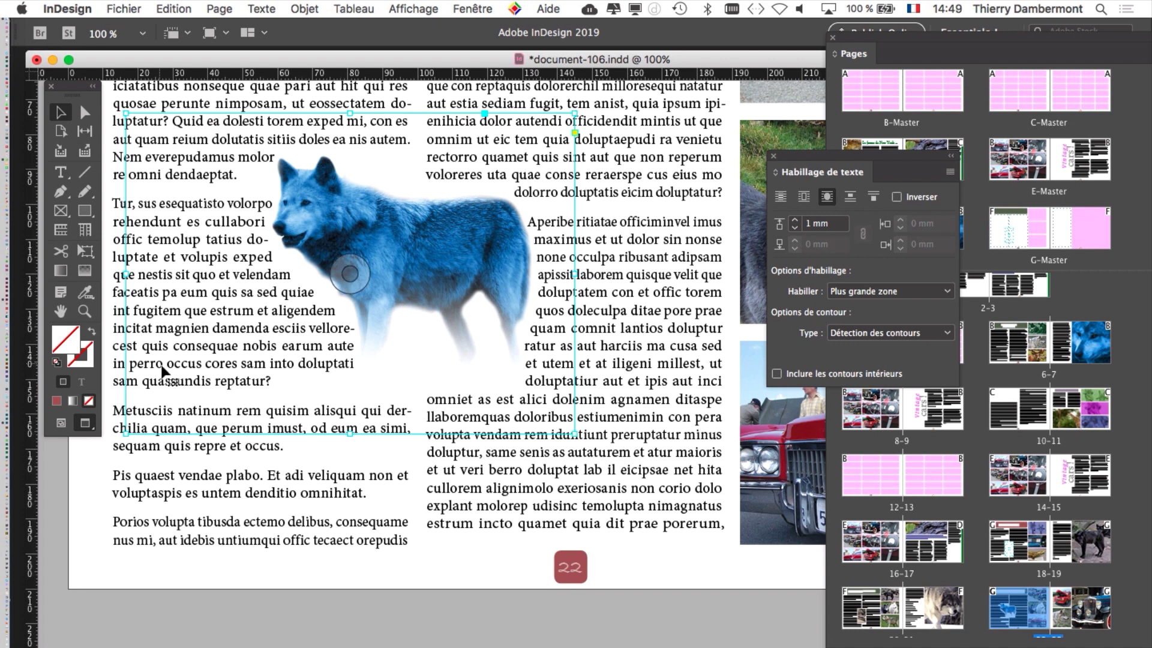
{"action": "key", "text": "super+minus"}
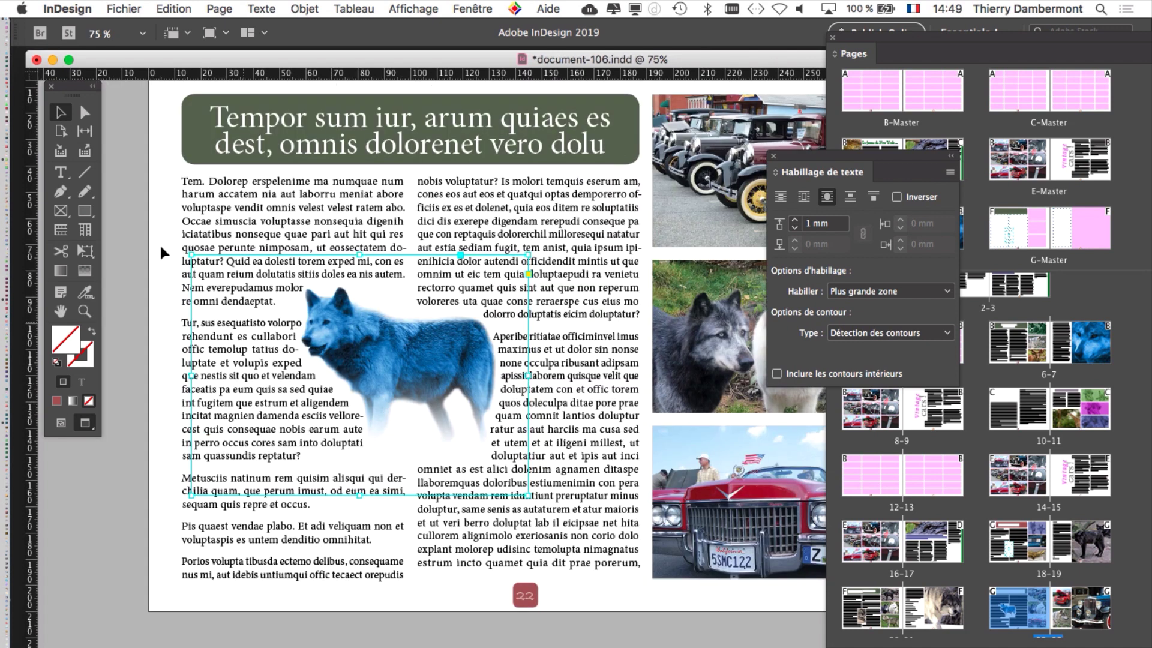
{"action": "left_click", "coordinate": [257, 600]}
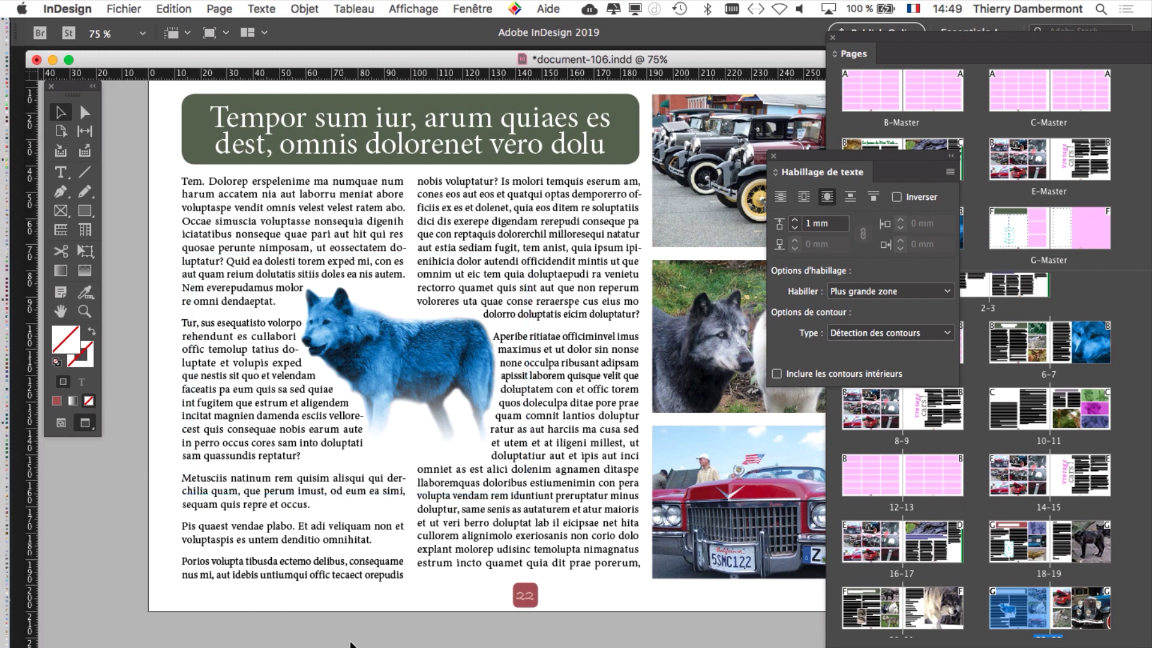
{"action": "key", "text": "super+minus"}
{"action": "scroll", "coordinate": [597, 492], "scroll_direction": "right", "scroll_amount": 3}
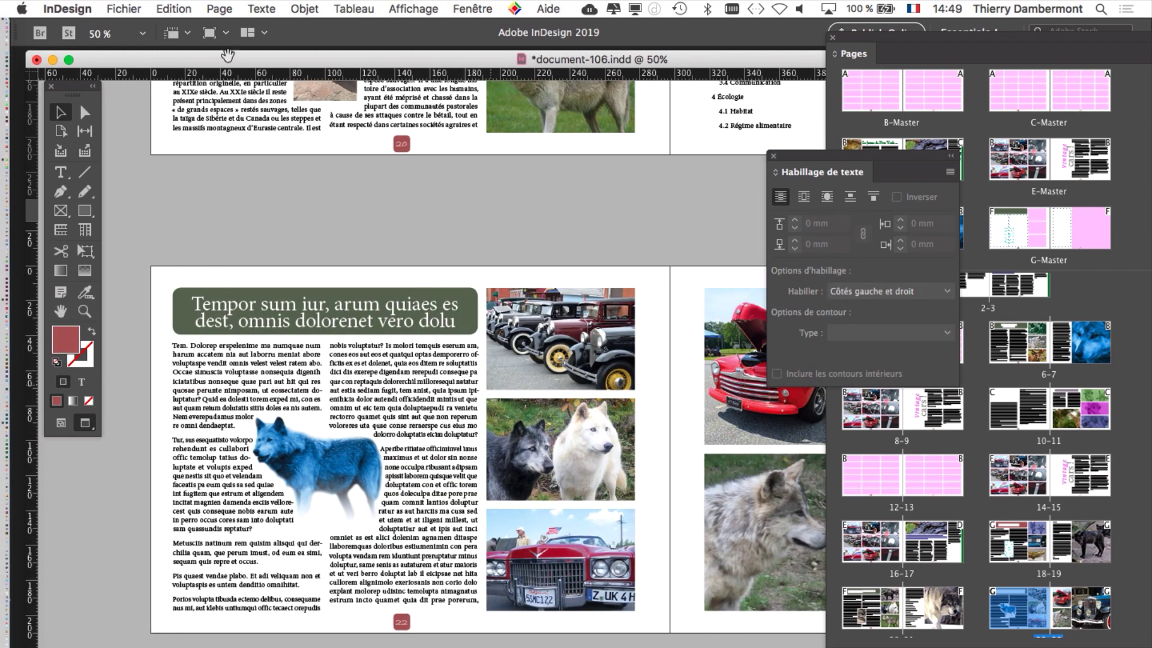
Step: Save a new version of the document as document-107.indd in the same folder
{"action": "left_click", "coordinate": [123, 8]}
{"action": "left_click", "coordinate": [162, 129]}
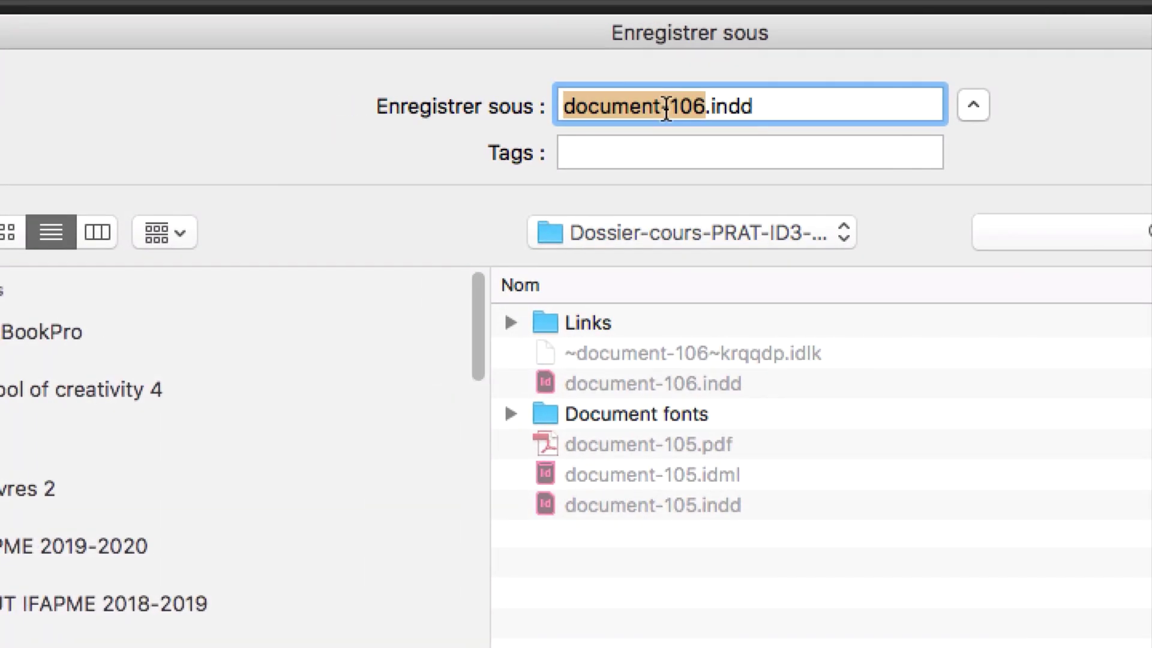
{"action": "left_click", "coordinate": [343, 81]}
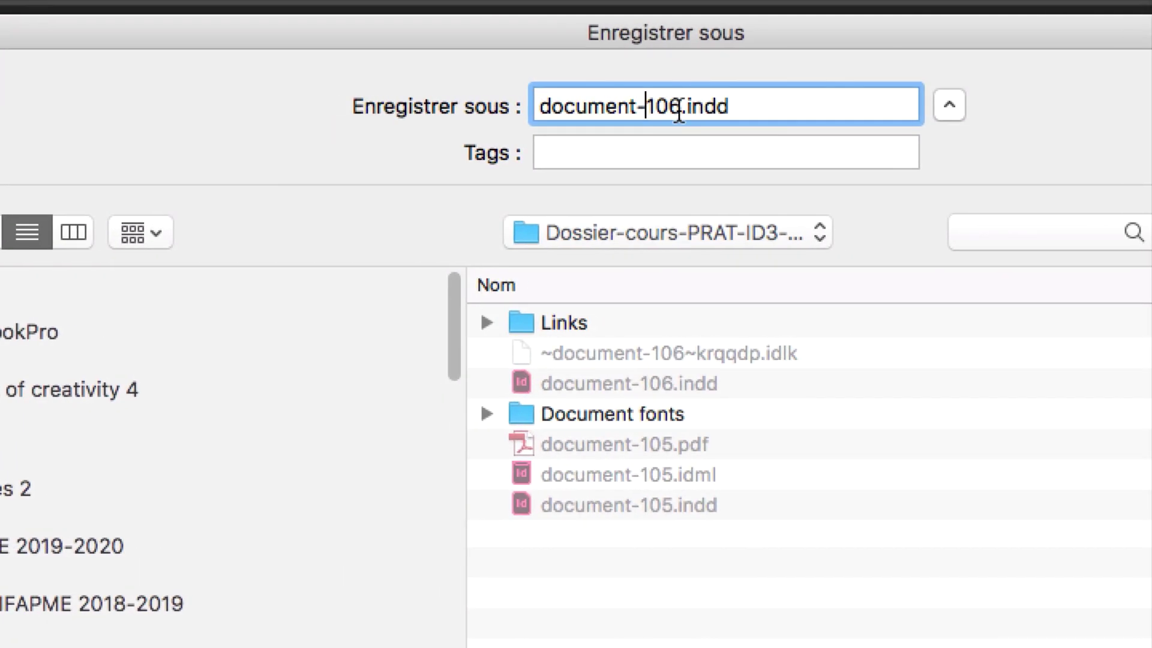
{"action": "key", "text": "shift+Right"}
{"action": "type", "text": "7"}
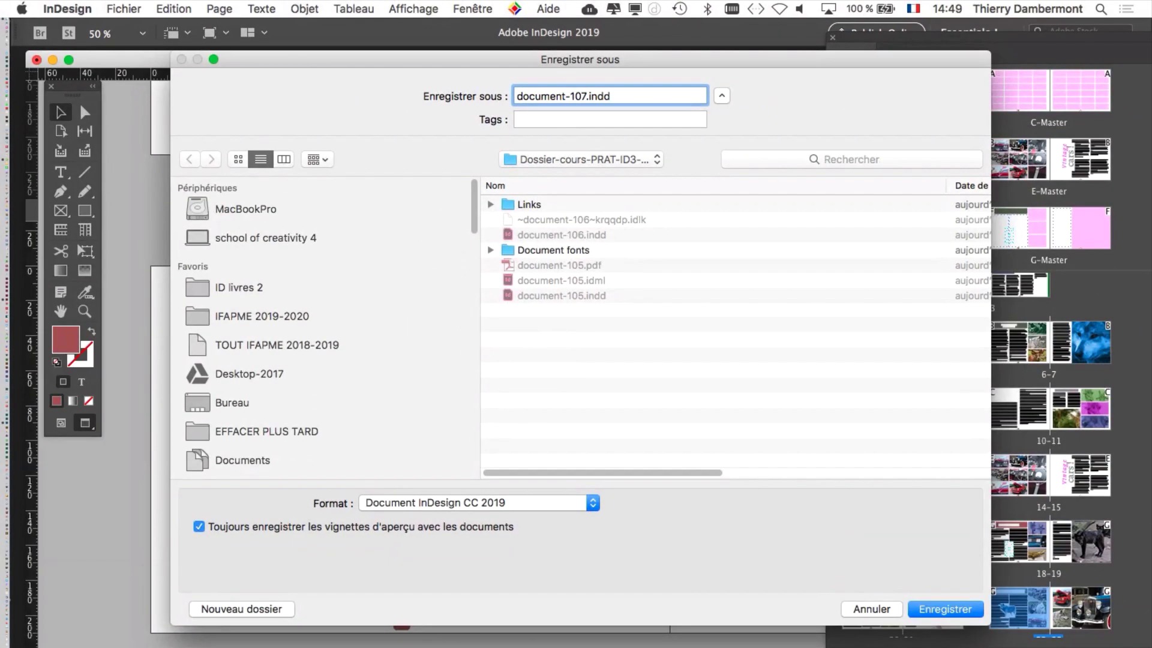
{"action": "key", "text": "Return"}
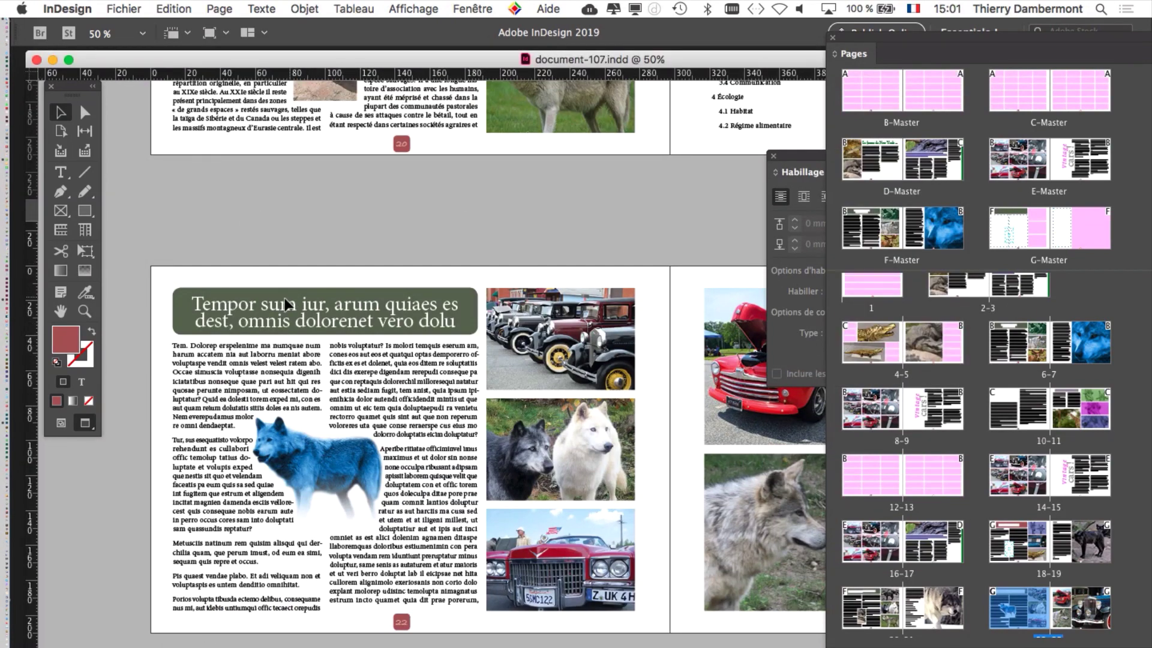
Step: Review the text wrap around the wolf on page 22 and reposition the Pages panel
{"action": "scroll", "coordinate": [263, 343], "scroll_direction": "up", "scroll_amount": 2}
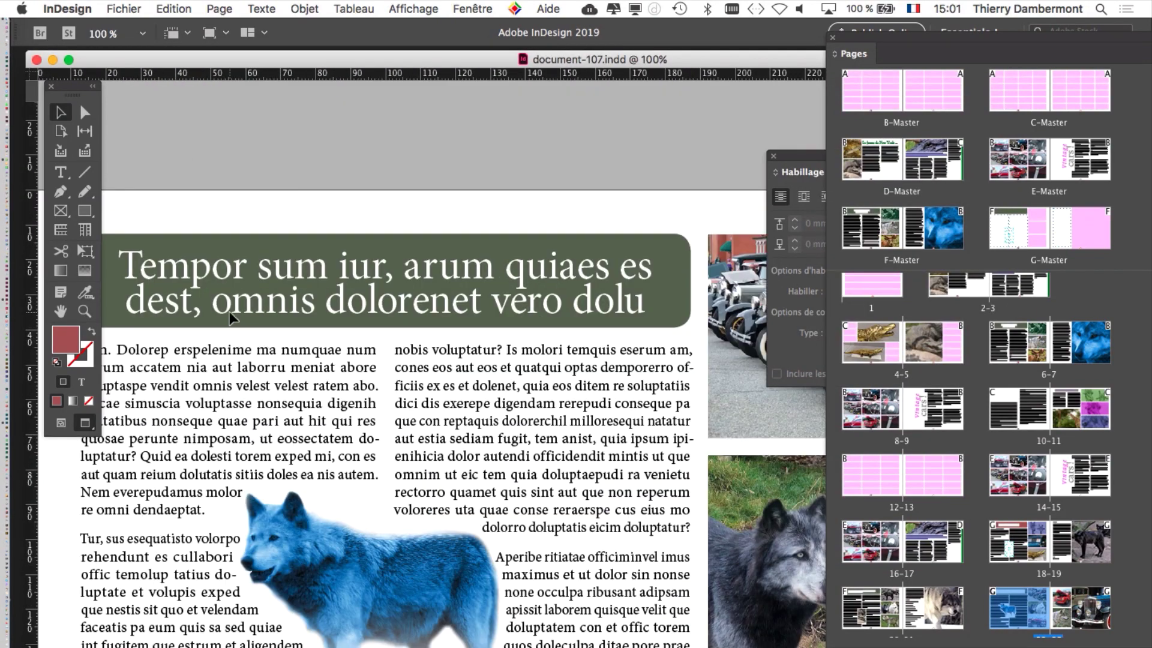
{"action": "scroll", "coordinate": [231, 318], "scroll_direction": "down", "scroll_amount": 4}
{"action": "scroll", "coordinate": [231, 318], "scroll_direction": "left", "scroll_amount": 3}
{"action": "left_click", "coordinate": [345, 389]}
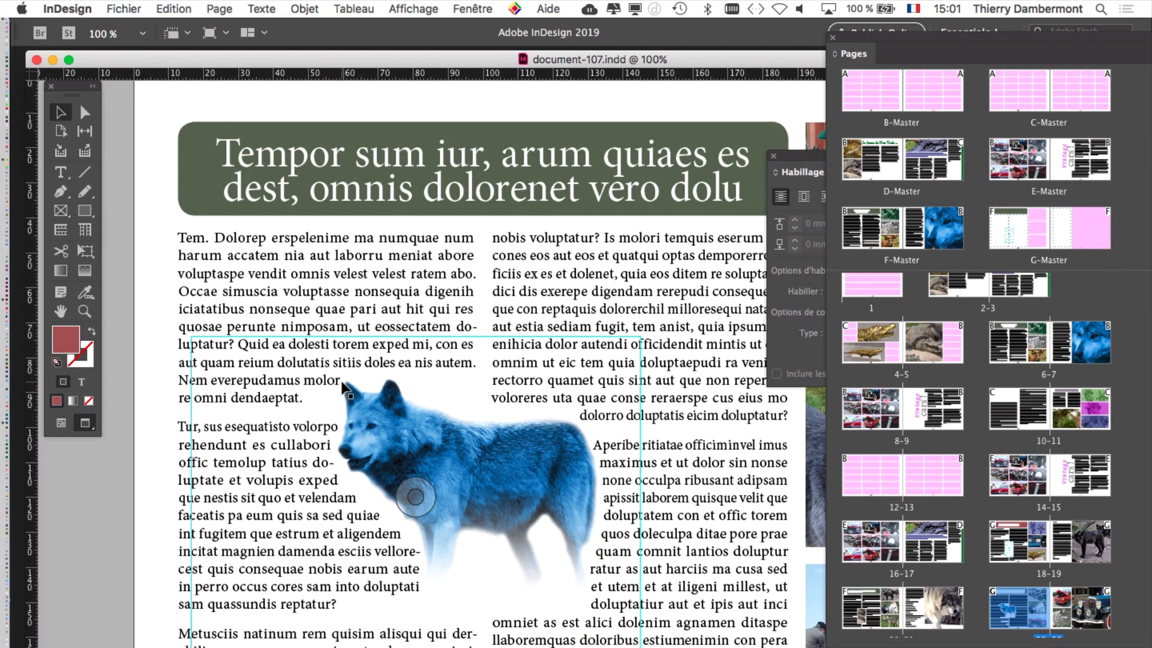
{"action": "scroll", "coordinate": [345, 389], "scroll_direction": "down", "scroll_amount": 8}
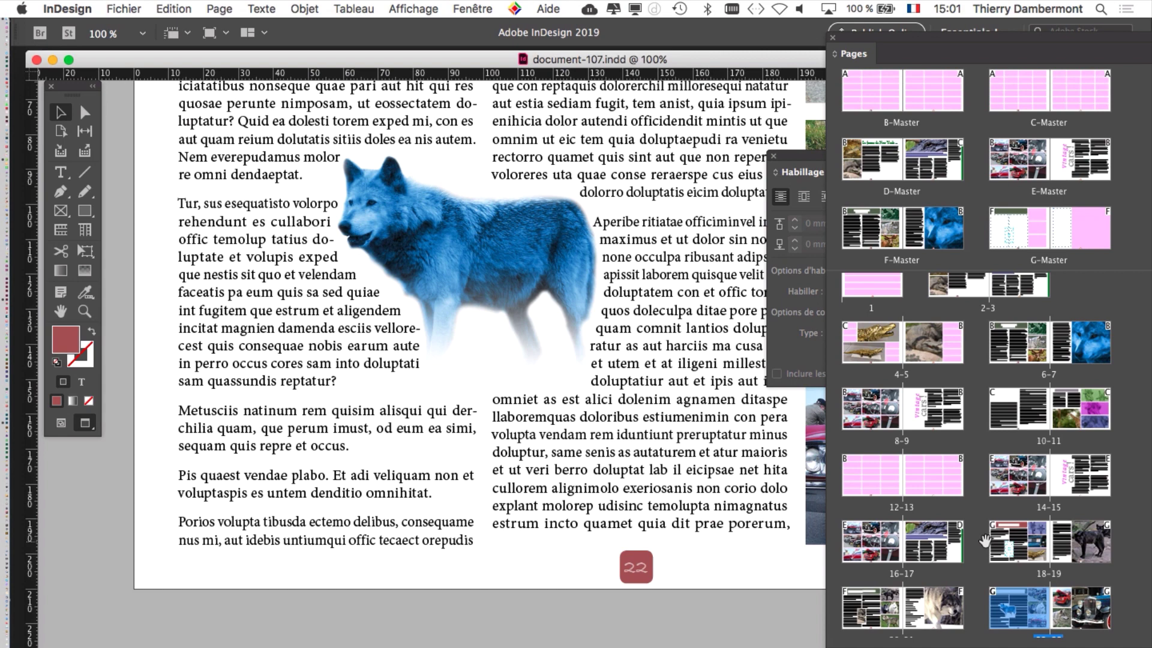
{"action": "left_click_drag", "start_coordinate": [990, 32], "coordinate": [701, 30]}
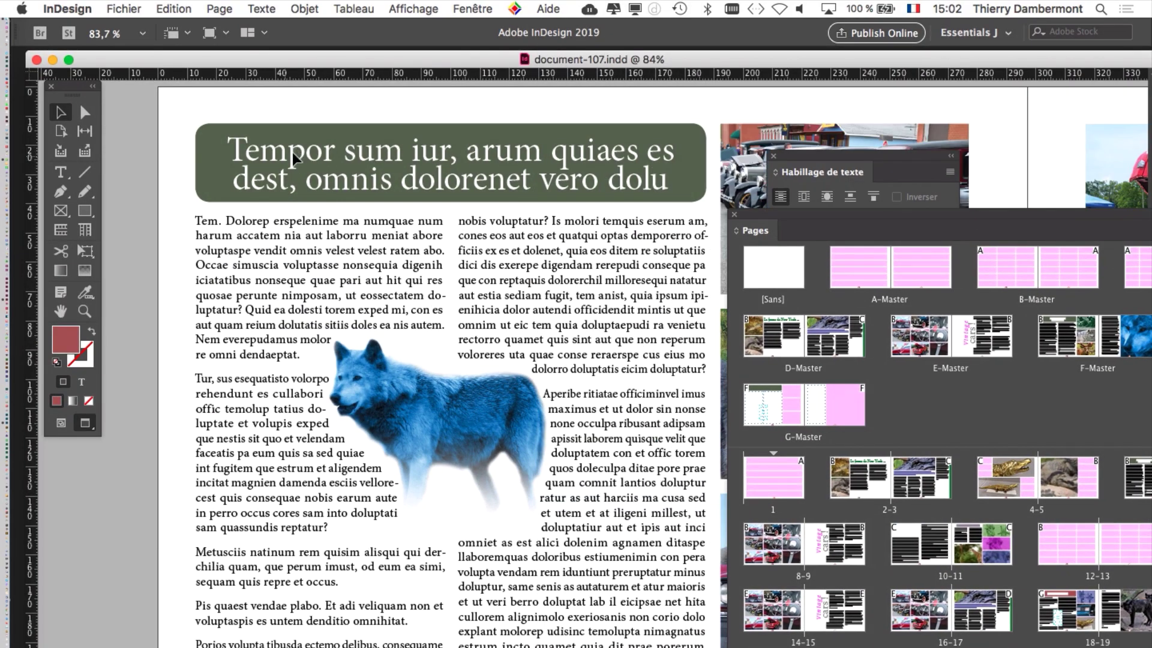
Step: Check the page in Normal display, return to Preview display, and move the Tools panel next to the page's text
{"action": "left_click", "coordinate": [61, 423]}
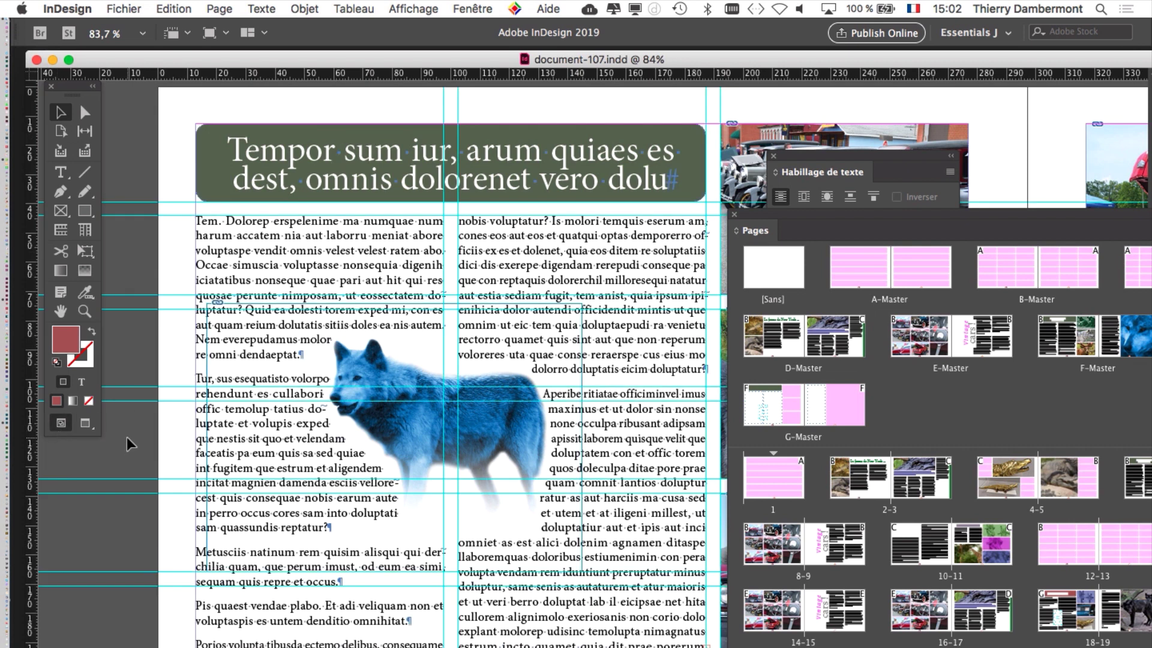
{"action": "left_click", "coordinate": [87, 423]}
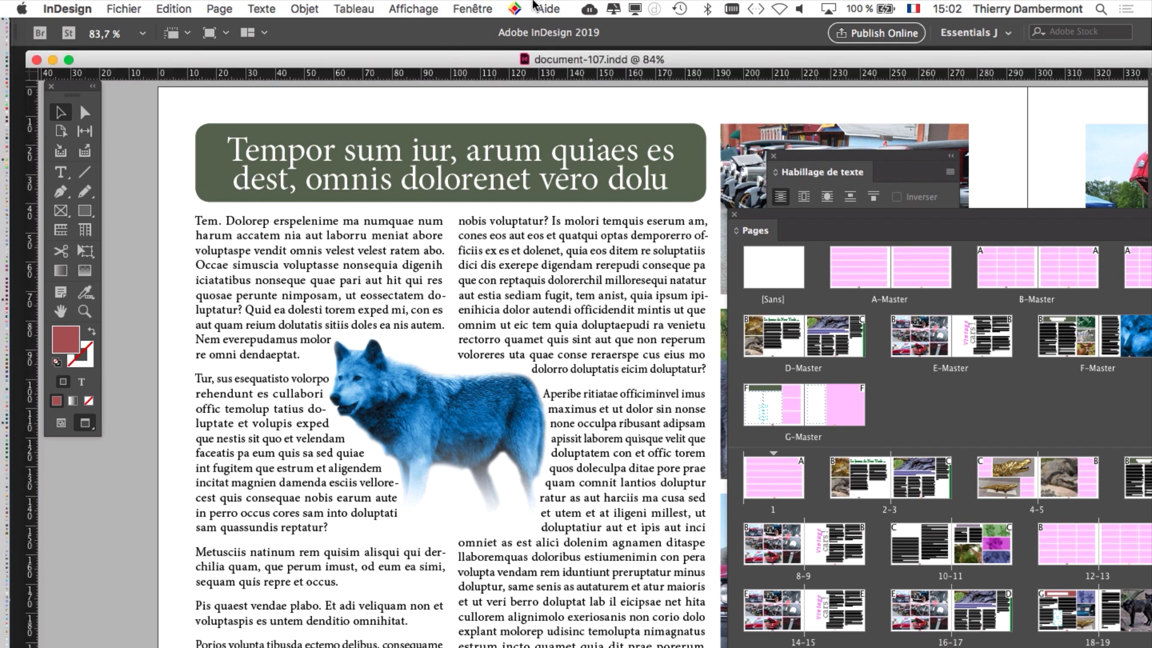
{"action": "left_click", "coordinate": [484, 7]}
{"action": "left_click", "coordinate": [483, 7]}
{"action": "left_click_drag", "start_coordinate": [78, 90], "coordinate": [146, 123]}
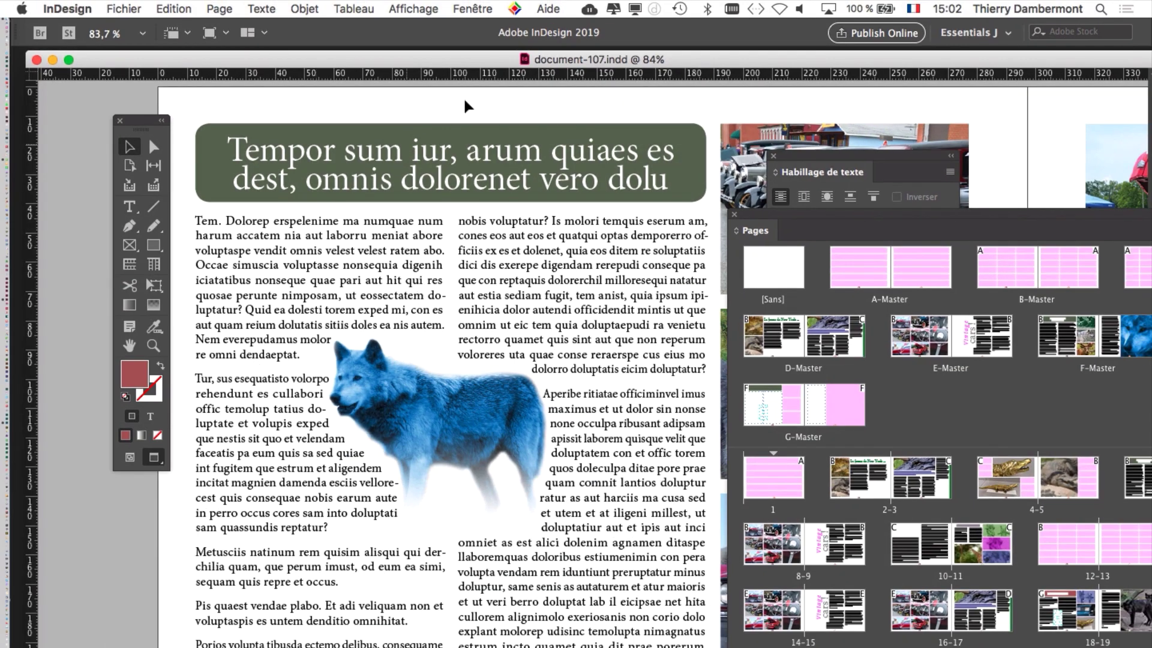
Step: Open the Layers panel (Calques) and move it up beside the page's title
{"action": "left_click", "coordinate": [489, 7]}
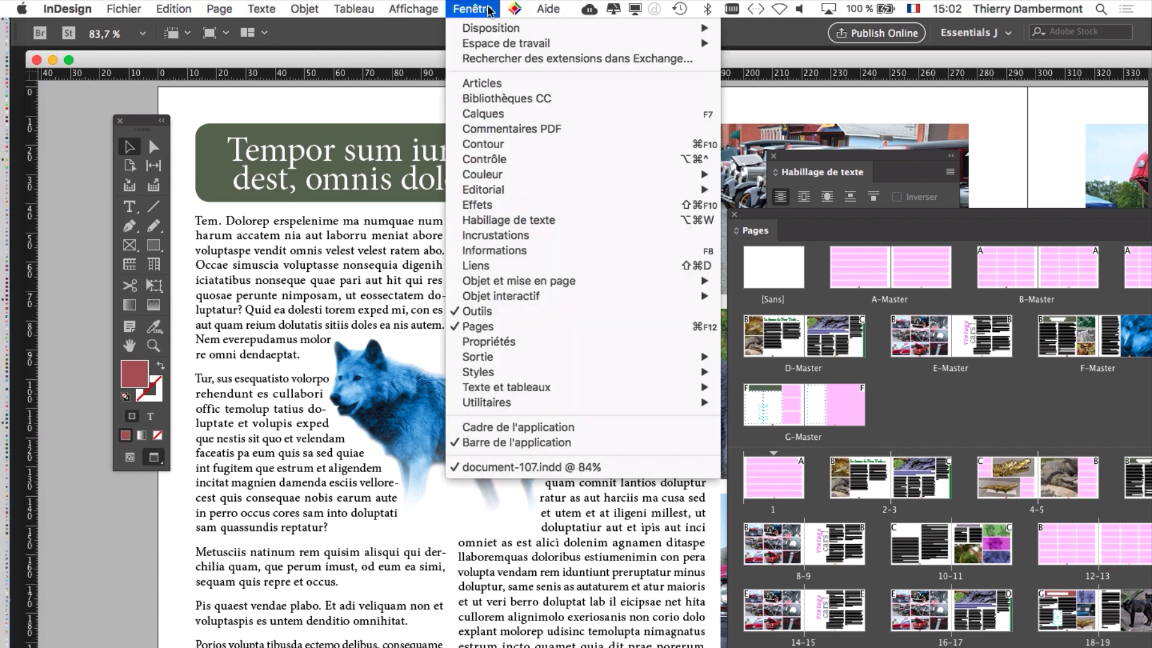
{"action": "left_click", "coordinate": [503, 116]}
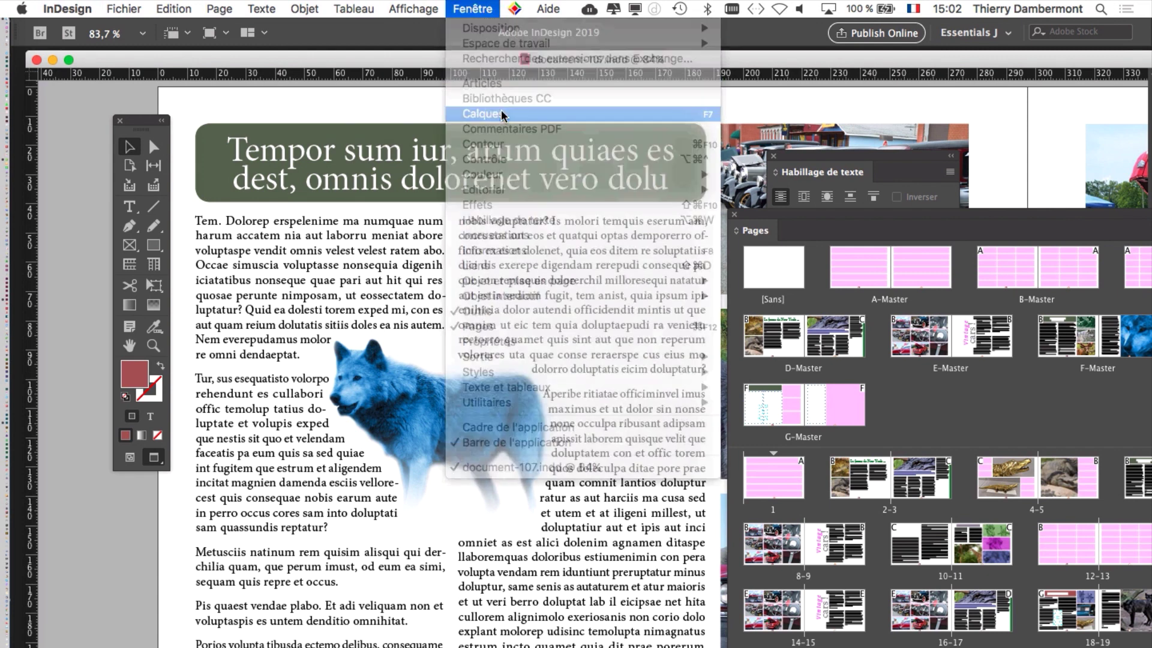
{"action": "left_click_drag", "start_coordinate": [626, 546], "coordinate": [557, 53]}
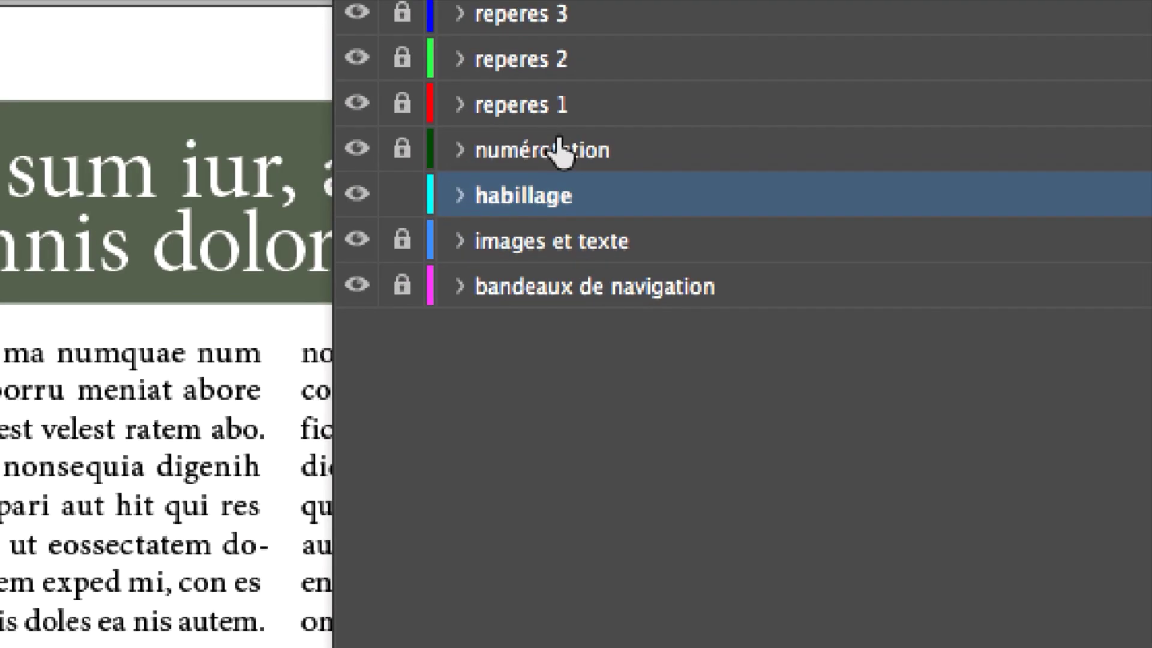
Step: Make "images et texte" the active, unlocked layer and lock all the other layers
{"action": "left_click", "coordinate": [513, 247]}
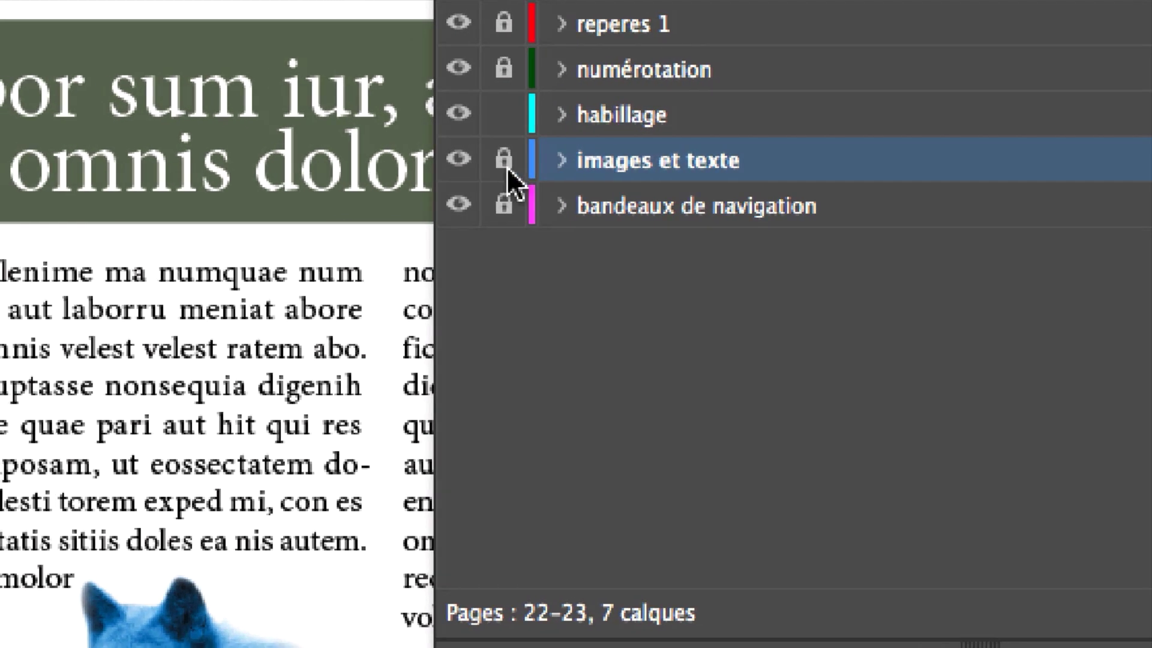
{"action": "left_click", "coordinate": [513, 163], "text": "alt"}
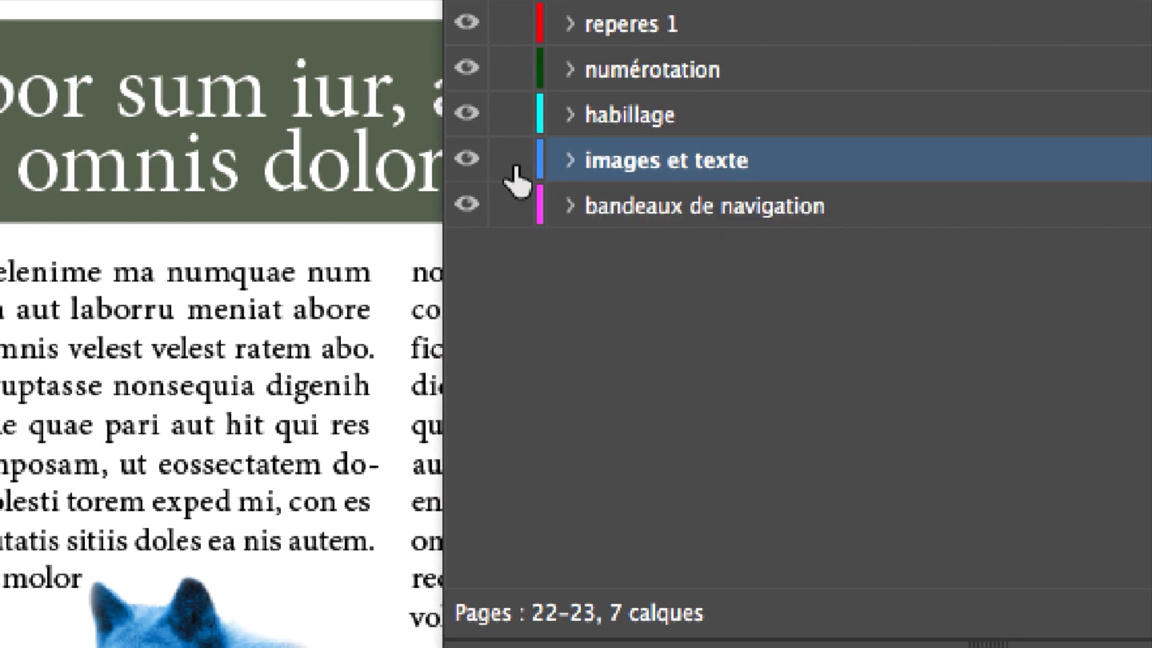
{"action": "left_click", "coordinate": [514, 167], "text": "alt"}
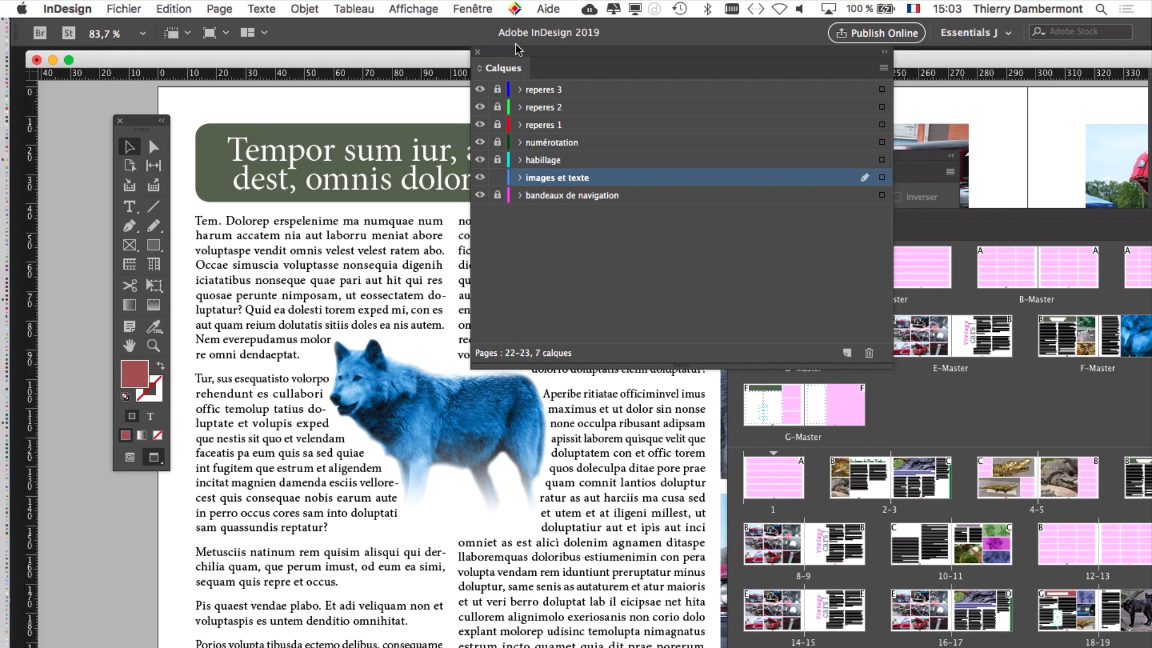
Step: Move the Layers panel off the page 22 title, and show the selected title frame in Normal display
{"action": "left_click_drag", "start_coordinate": [520, 58], "coordinate": [765, 122]}
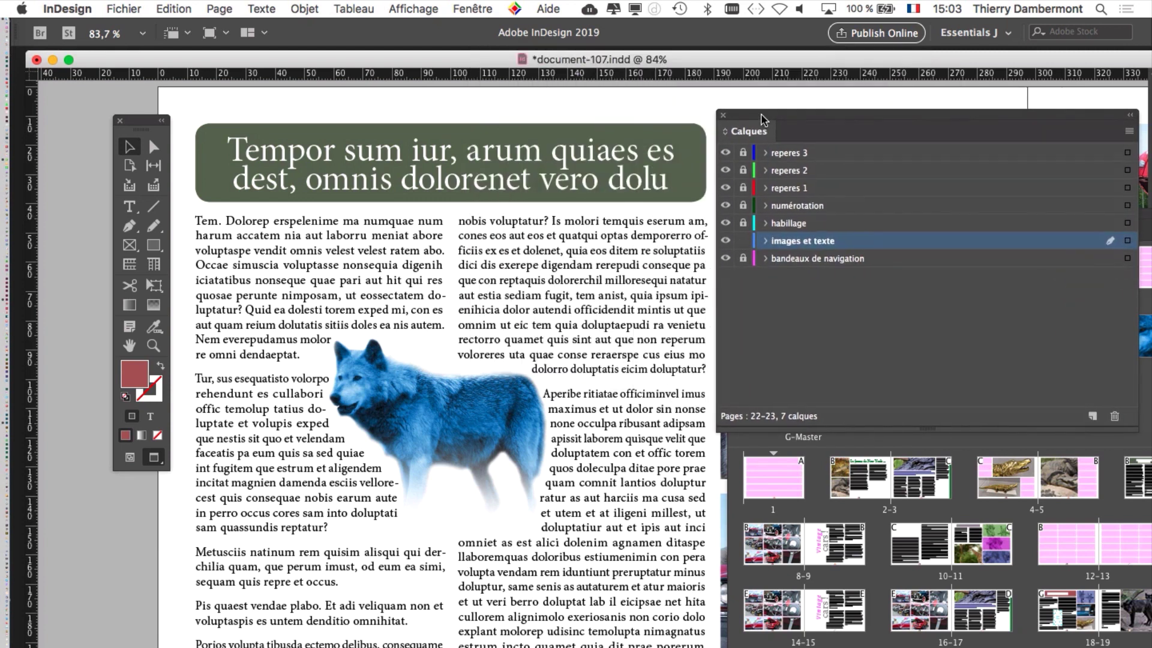
{"action": "left_click", "coordinate": [227, 155]}
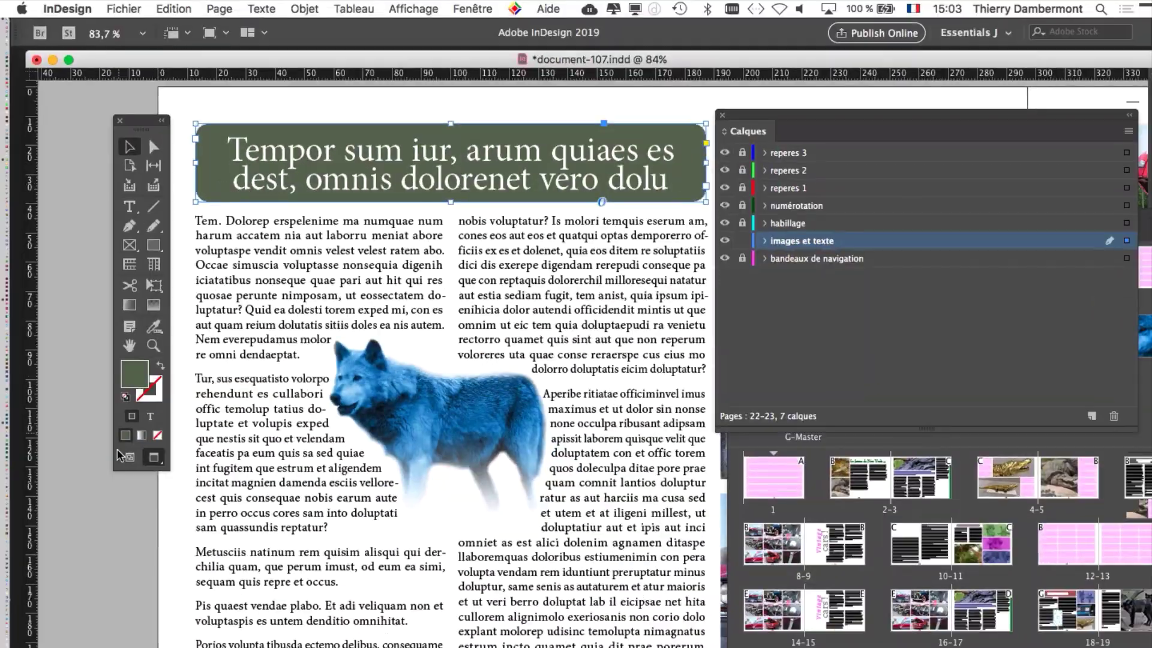
{"action": "left_click", "coordinate": [129, 458]}
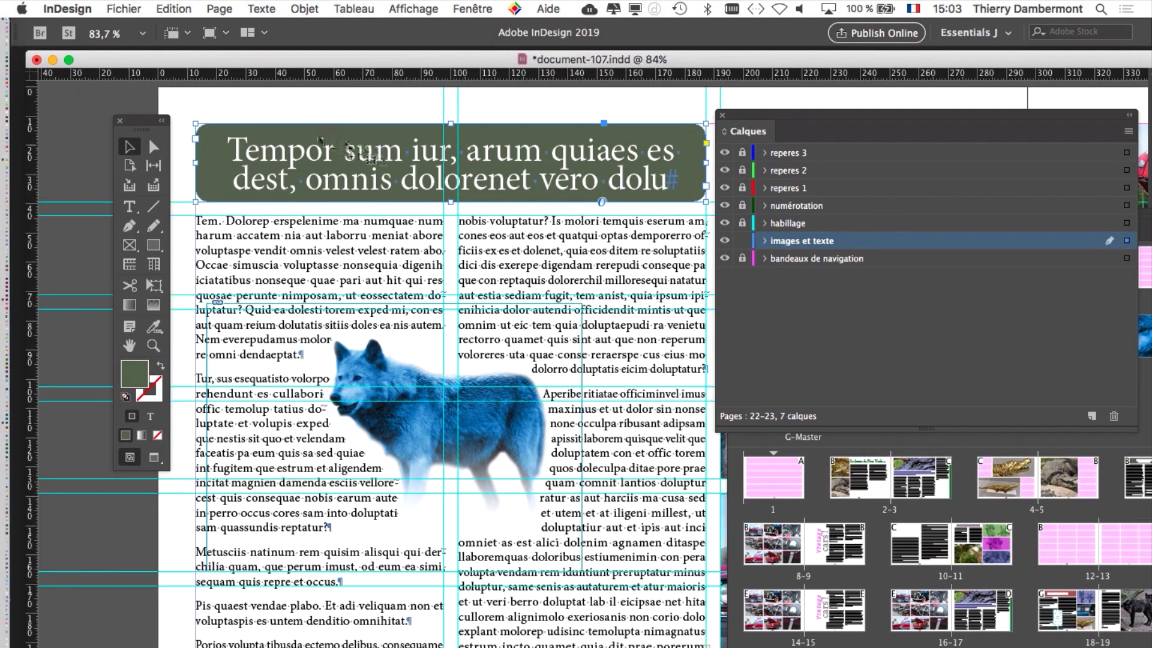
Step: Move the title frame off page 22 and back to the margin corner above the two text columns
{"action": "scroll", "coordinate": [290, 144], "scroll_direction": "down", "scroll_amount": 2}
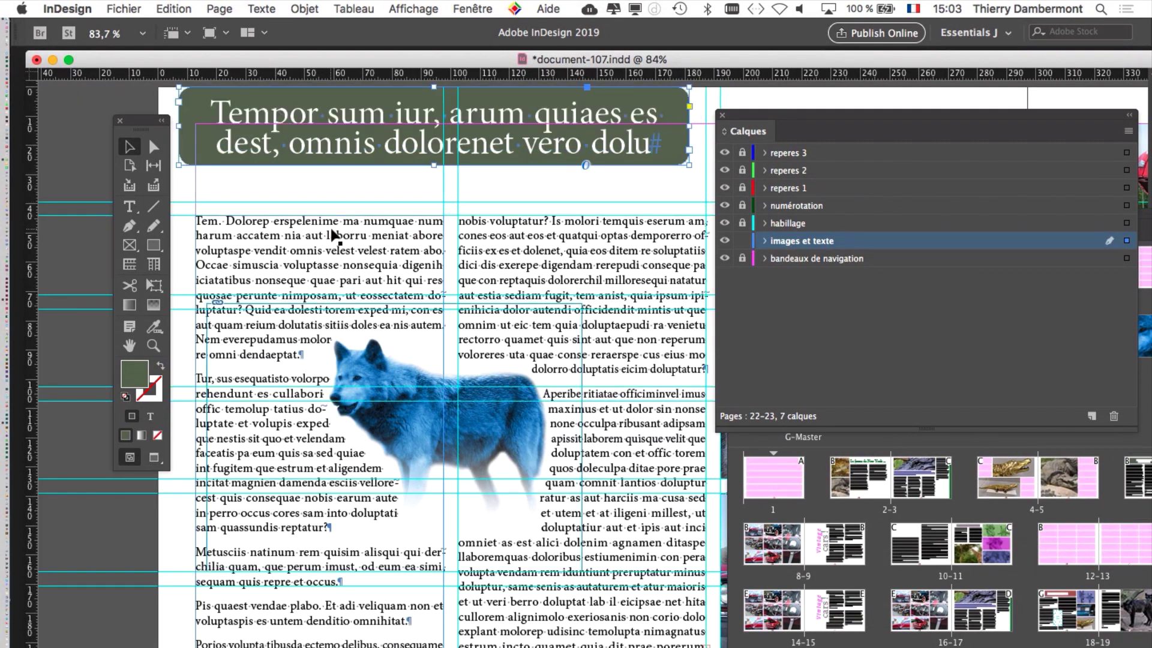
{"action": "scroll", "coordinate": [334, 236], "scroll_direction": "down", "scroll_amount": 2}
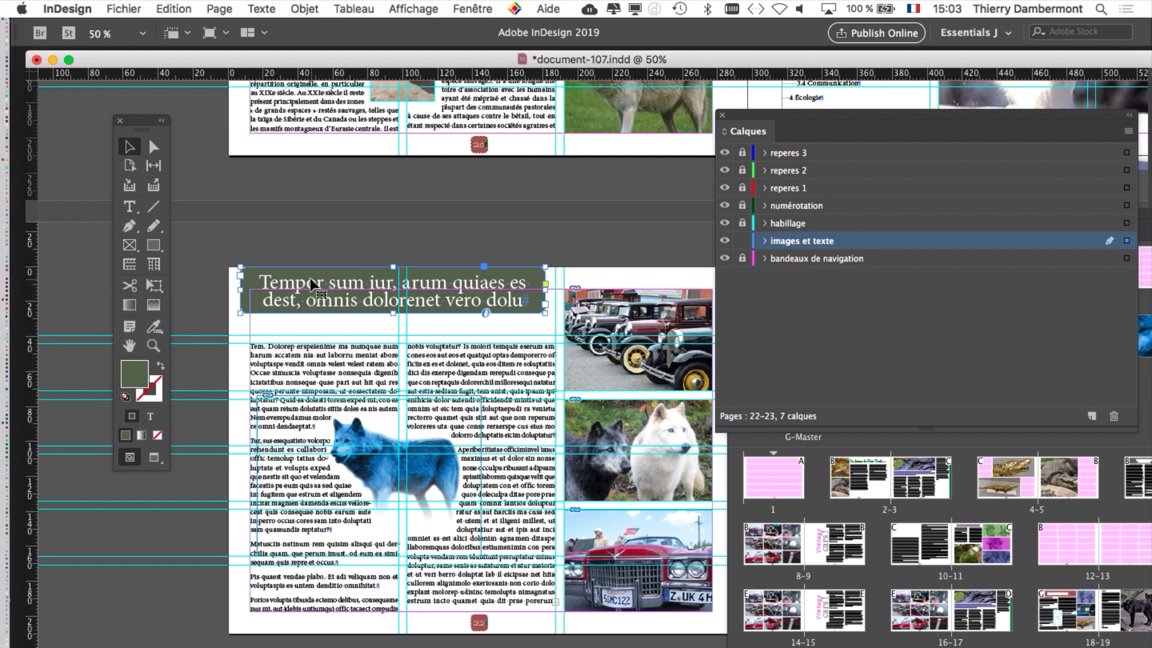
{"action": "left_click_drag", "start_coordinate": [309, 284], "coordinate": [274, 227]}
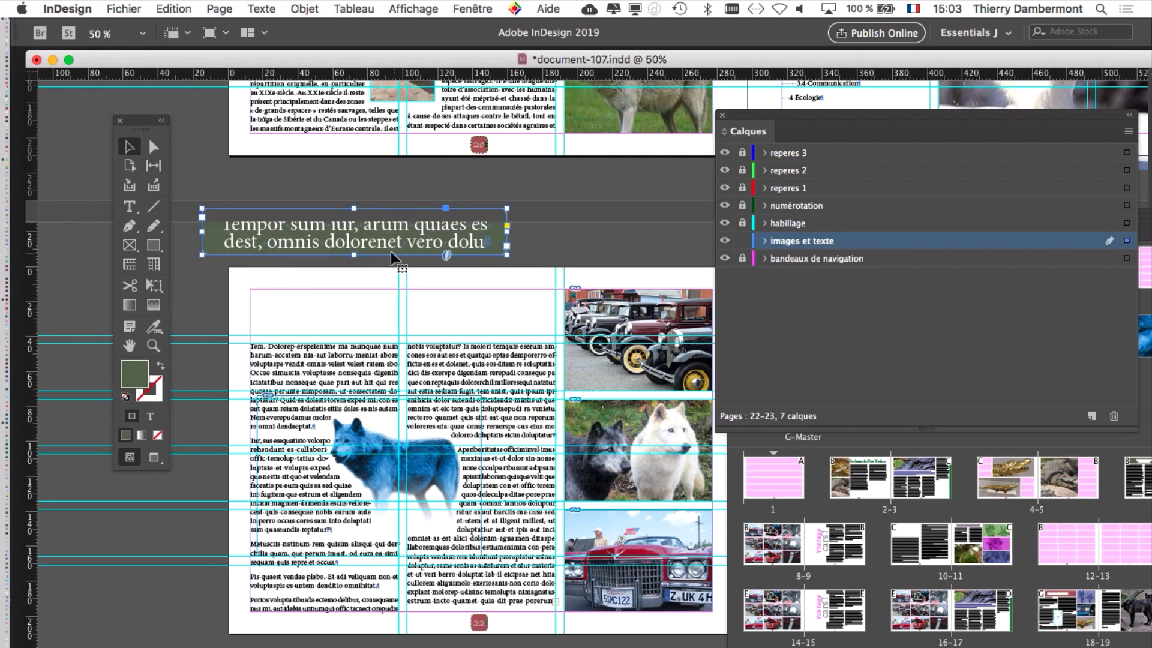
{"action": "left_click_drag", "start_coordinate": [394, 238], "coordinate": [385, 276]}
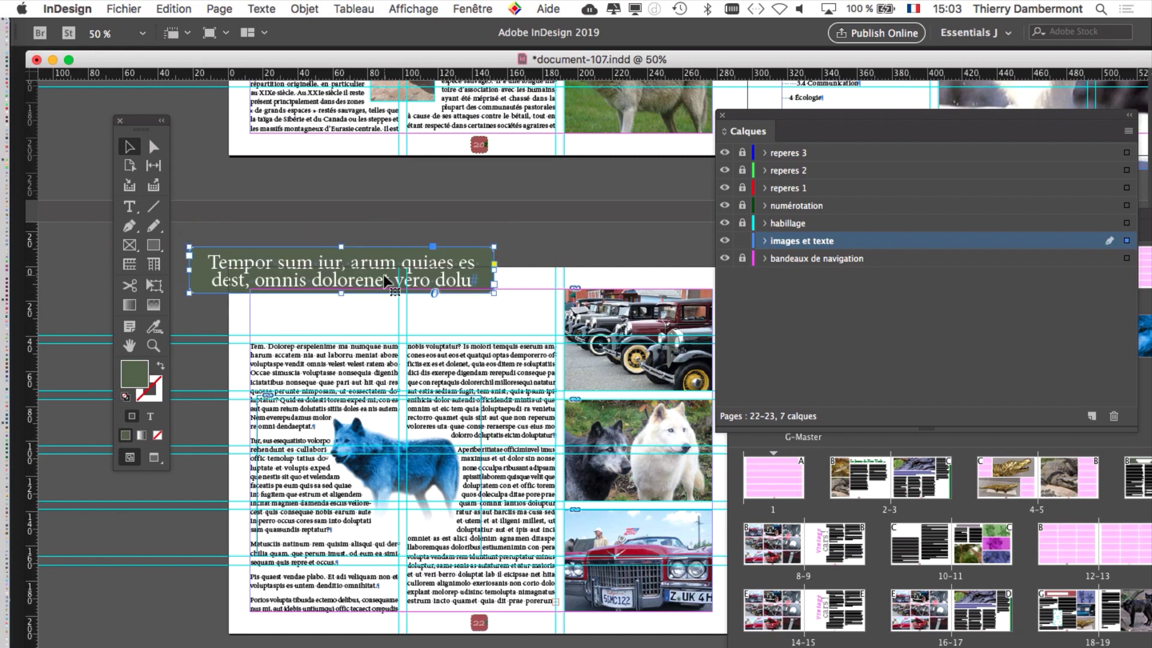
{"action": "left_click_drag", "start_coordinate": [375, 256], "coordinate": [434, 301]}
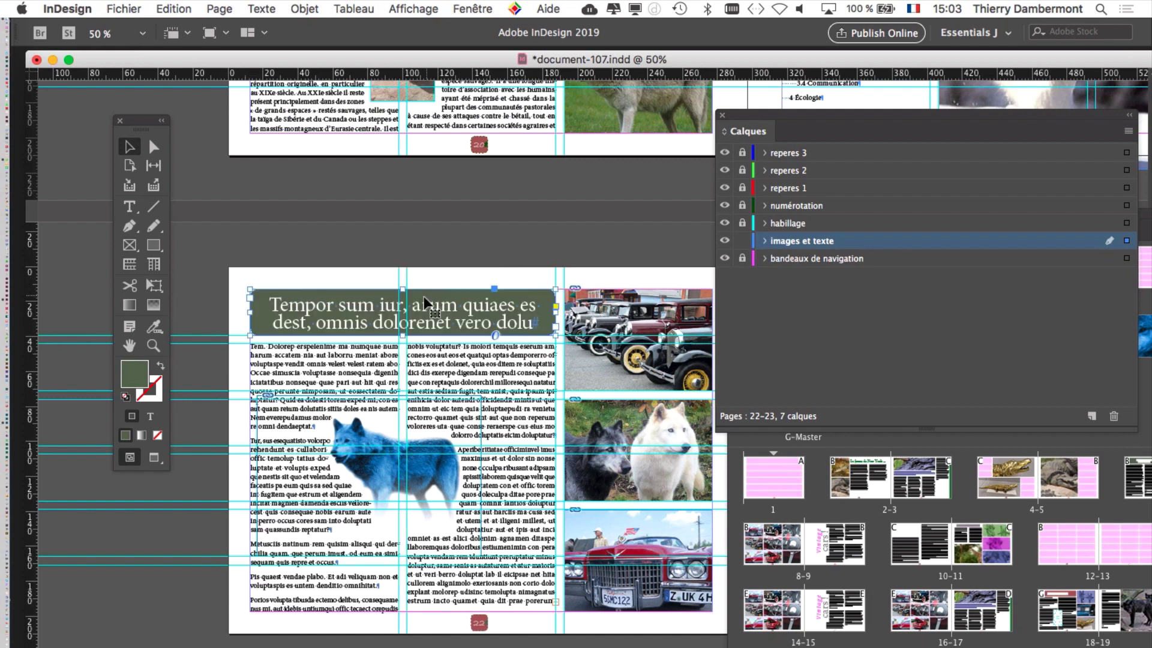
Step: Examine how the body text frames on pages 22 and 20 are threaded
{"action": "left_click", "coordinate": [282, 361]}
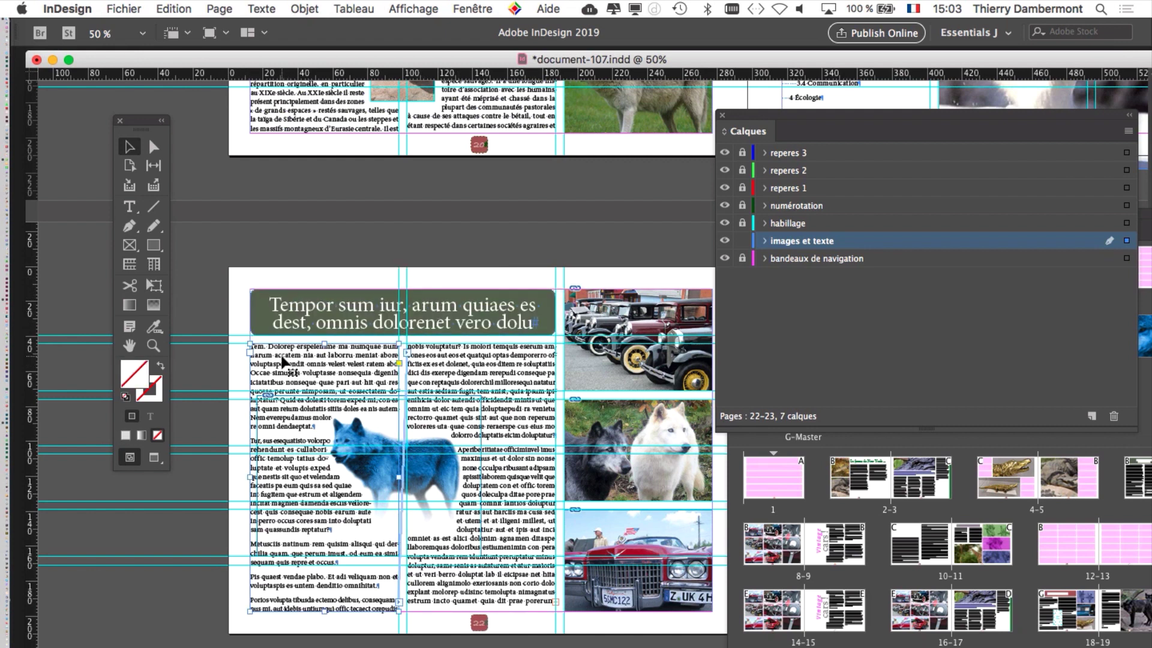
{"action": "scroll", "coordinate": [282, 361], "scroll_direction": "up", "scroll_amount": 6}
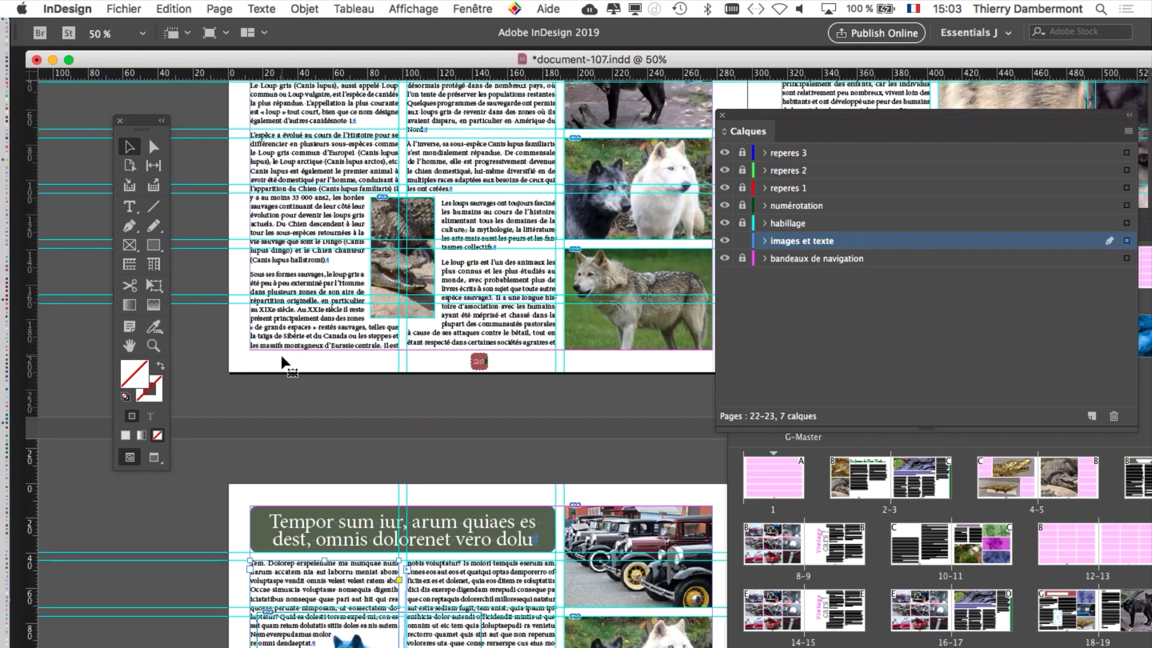
{"action": "scroll", "coordinate": [283, 361], "scroll_direction": "up", "scroll_amount": 2}
{"action": "left_click", "coordinate": [290, 235]}
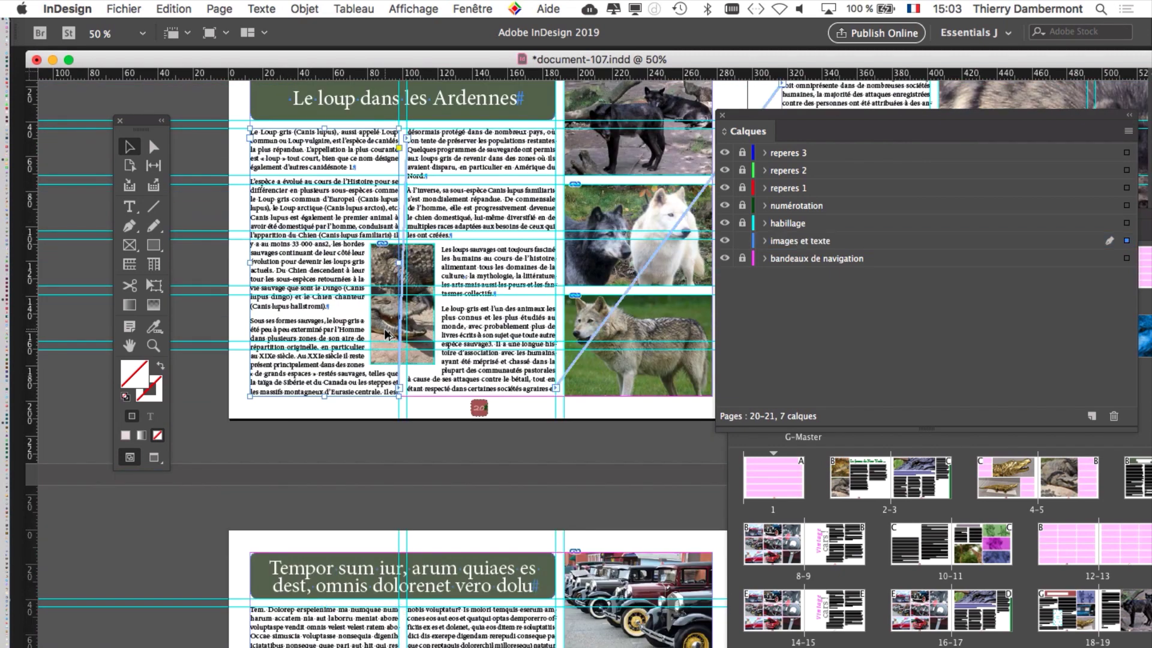
{"action": "key", "text": "super+minus"}
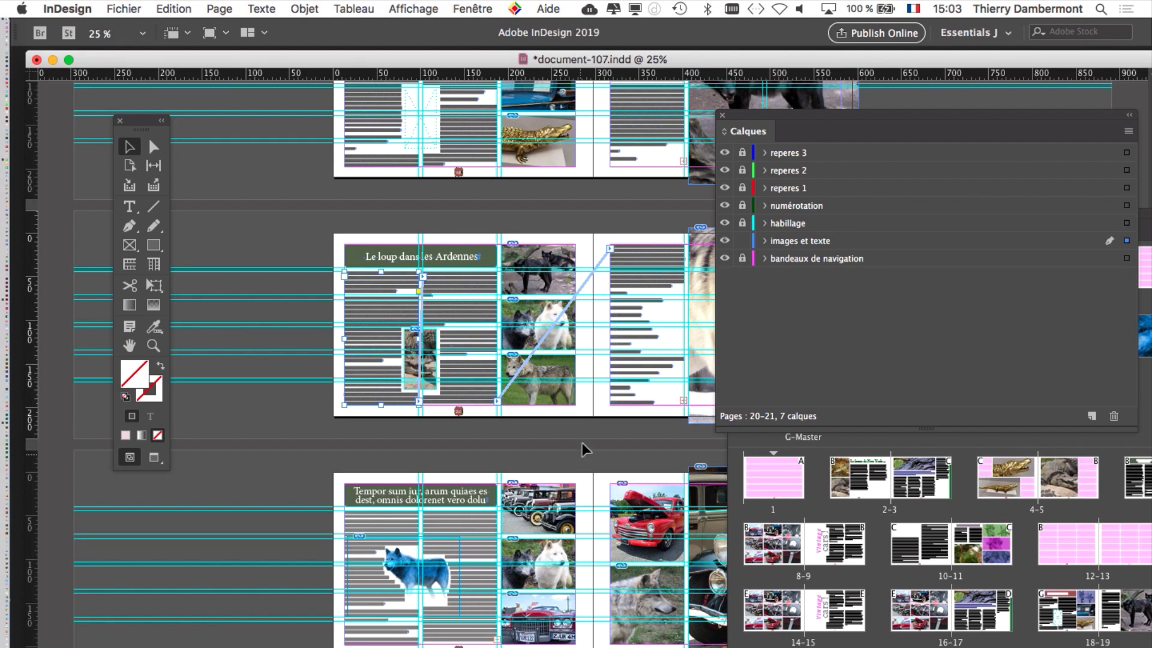
{"action": "left_click", "coordinate": [365, 525]}
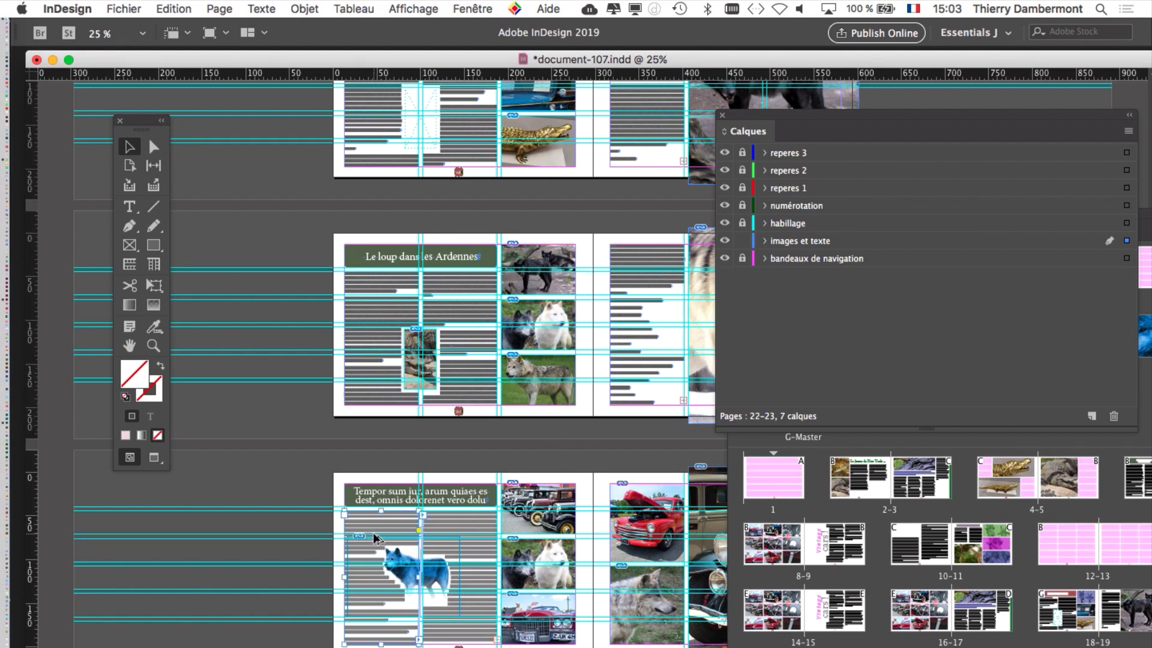
{"action": "key", "text": "super+equal"}
{"action": "scroll", "coordinate": [486, 453], "scroll_direction": "down", "scroll_amount": 5}
{"action": "scroll", "coordinate": [420, 390], "scroll_direction": "right", "scroll_amount": 5}
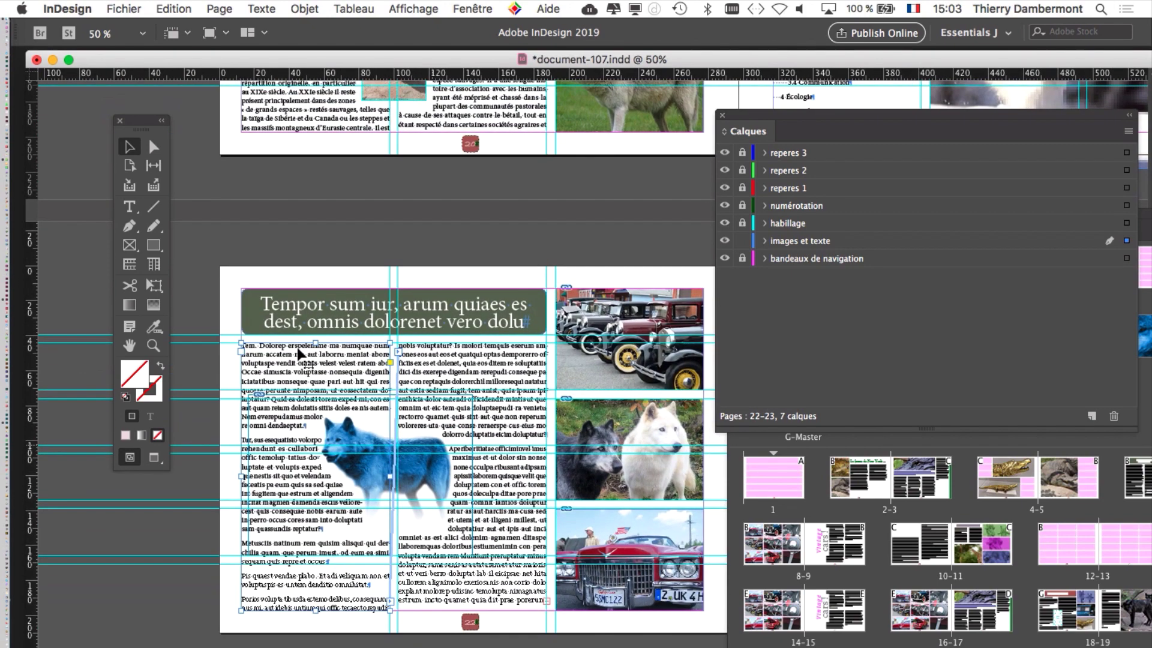
{"action": "scroll", "coordinate": [298, 368], "scroll_direction": "up", "scroll_amount": 8}
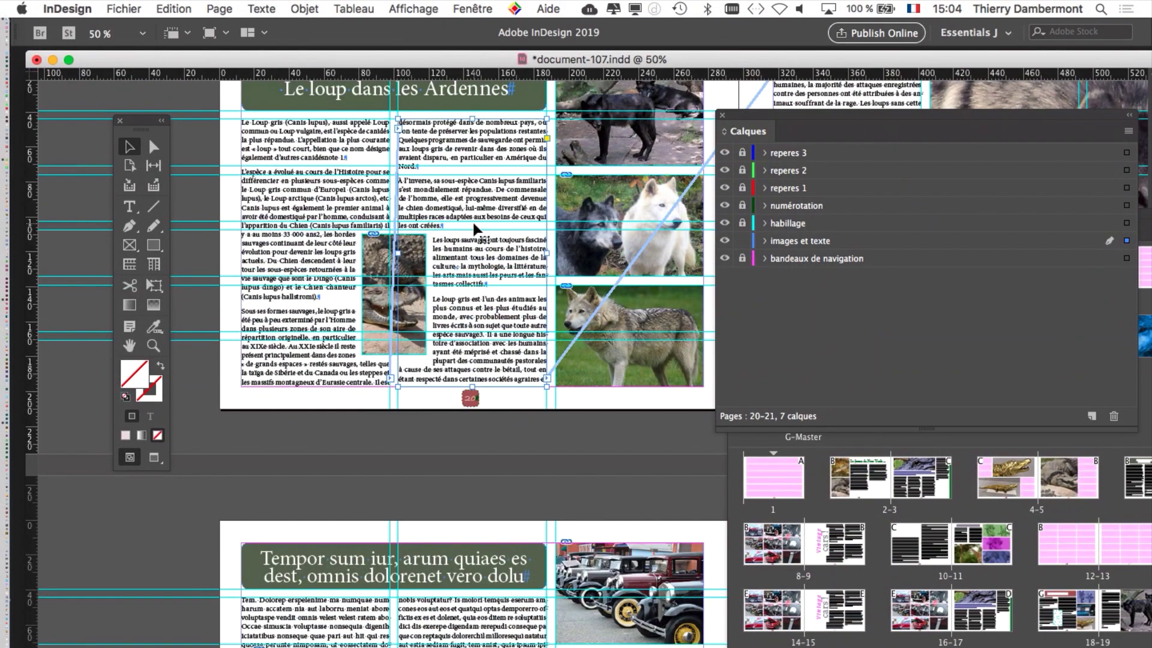
{"action": "scroll", "coordinate": [474, 225], "scroll_direction": "up", "scroll_amount": 1}
Step: Uncover the Pages and Text Wrap panels and examine the text threading on pages 18-19
{"action": "key", "text": "super+alt+w"}
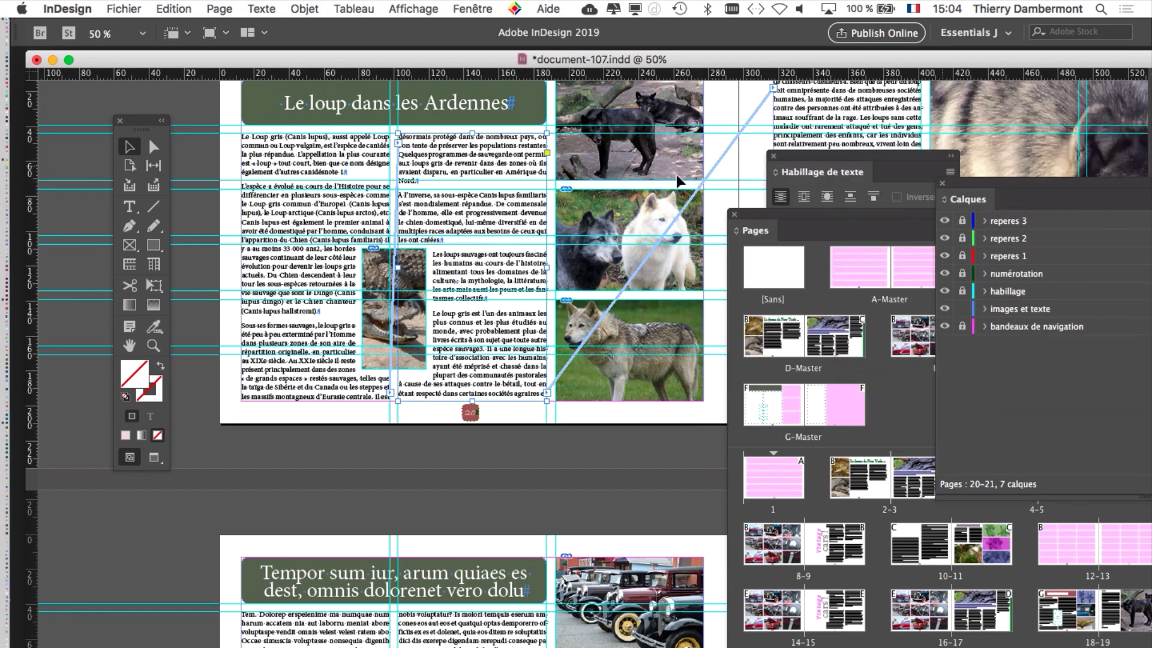
{"action": "scroll", "coordinate": [654, 213], "scroll_direction": "up", "scroll_amount": 5}
{"action": "scroll", "coordinate": [654, 213], "scroll_direction": "down", "scroll_amount": 5}
{"action": "scroll", "coordinate": [654, 213], "scroll_direction": "right", "scroll_amount": 5}
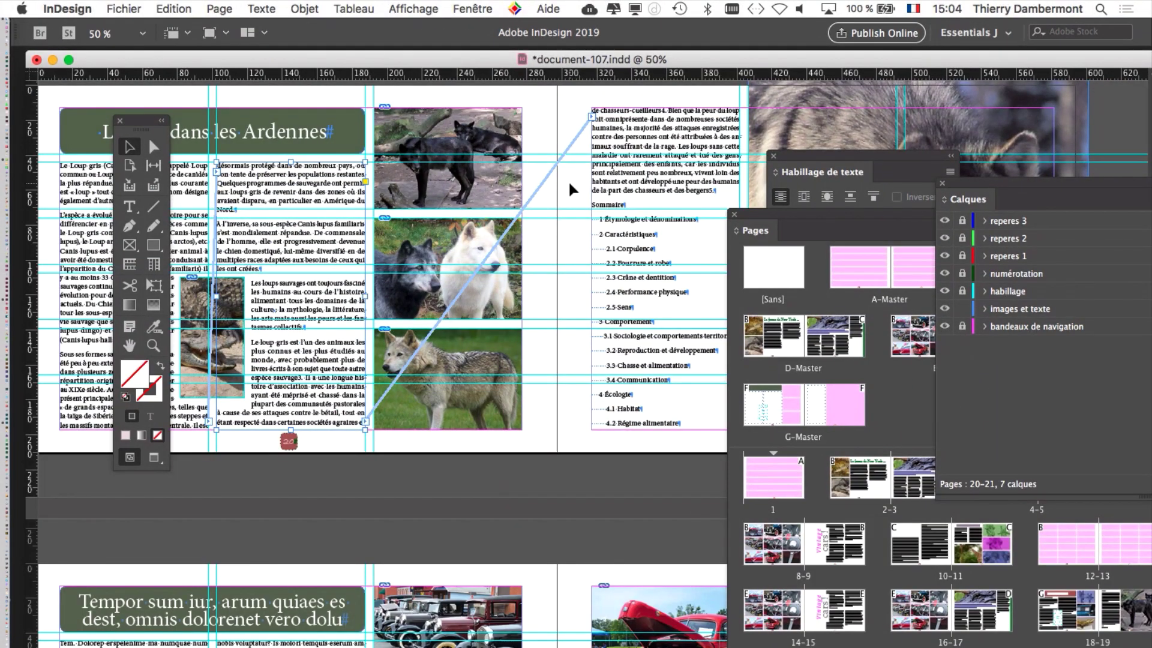
{"action": "key", "text": "super+minus"}
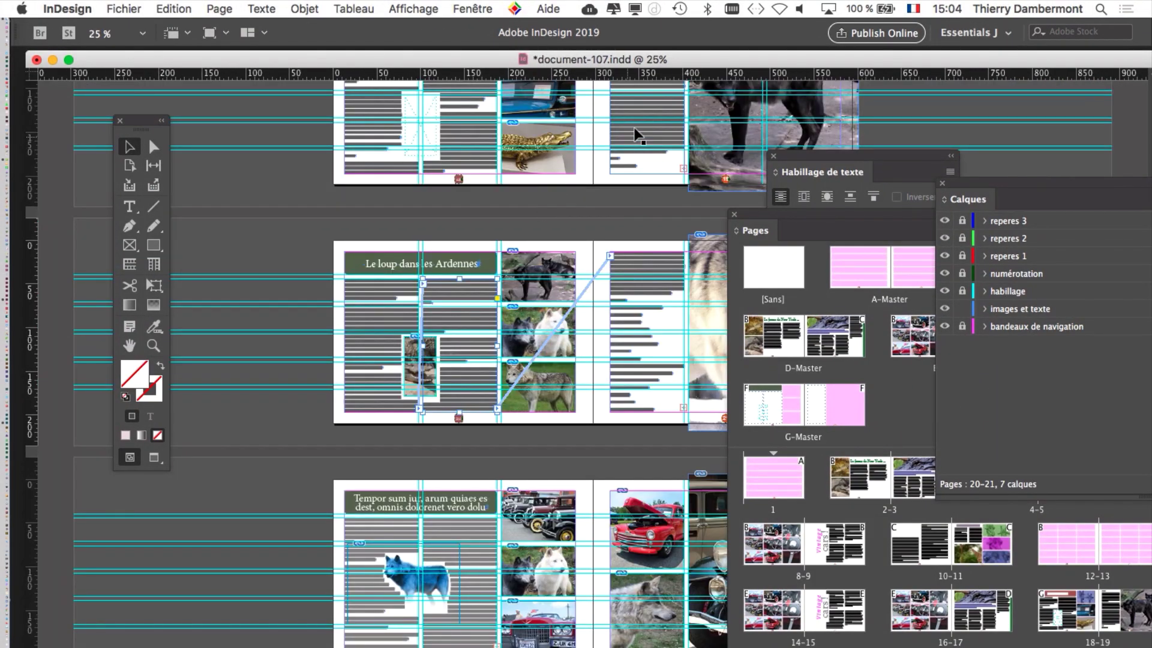
{"action": "left_click", "coordinate": [620, 175]}
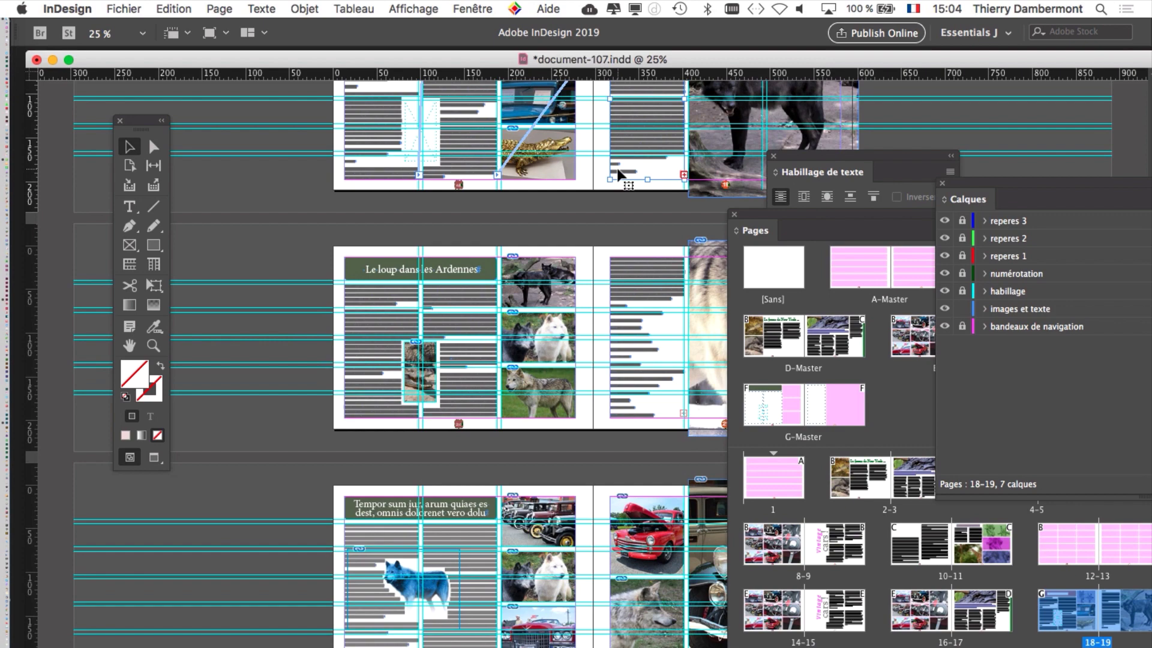
{"action": "scroll", "coordinate": [619, 176], "scroll_direction": "up", "scroll_amount": 5}
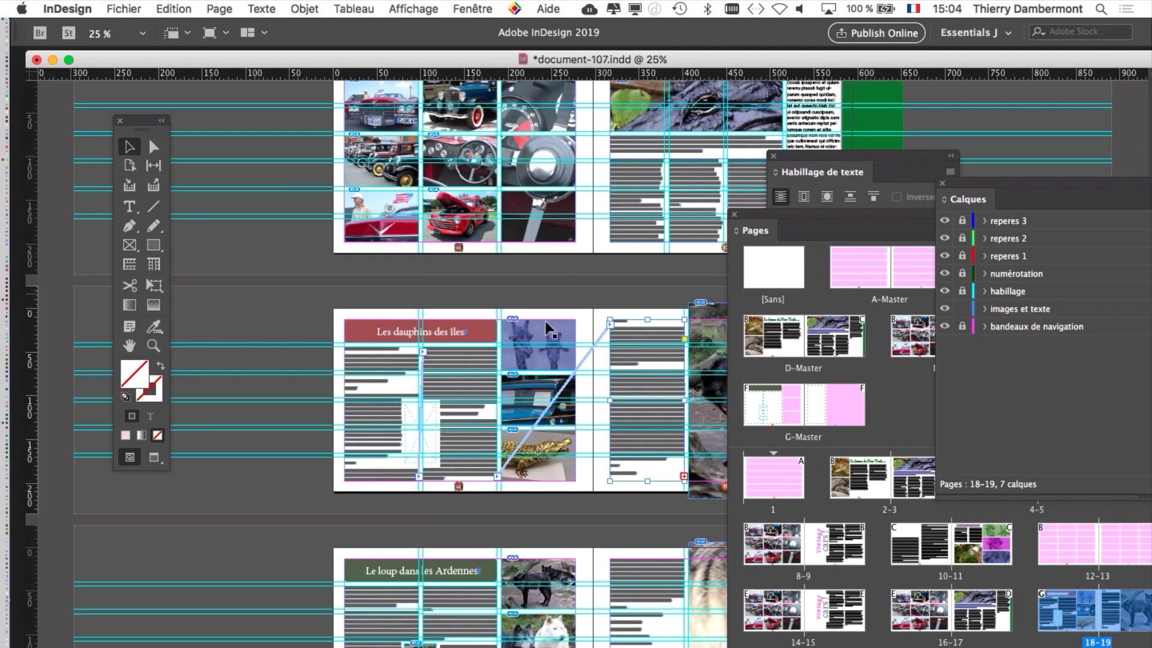
{"action": "scroll", "coordinate": [490, 465], "scroll_direction": "down", "scroll_amount": 5}
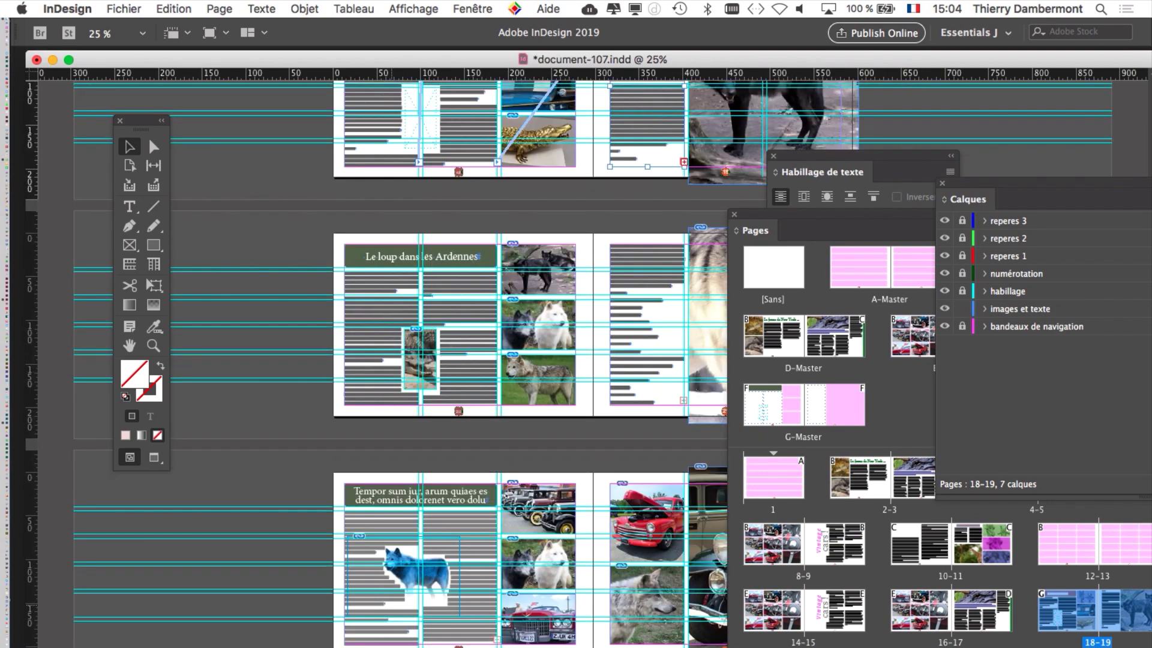
Step: Remove the green fill from the title frame above the text columns on page 22
{"action": "scroll", "coordinate": [377, 627], "scroll_direction": "up", "scroll_amount": 2}
{"action": "scroll", "coordinate": [329, 269], "scroll_direction": "down", "scroll_amount": 1}
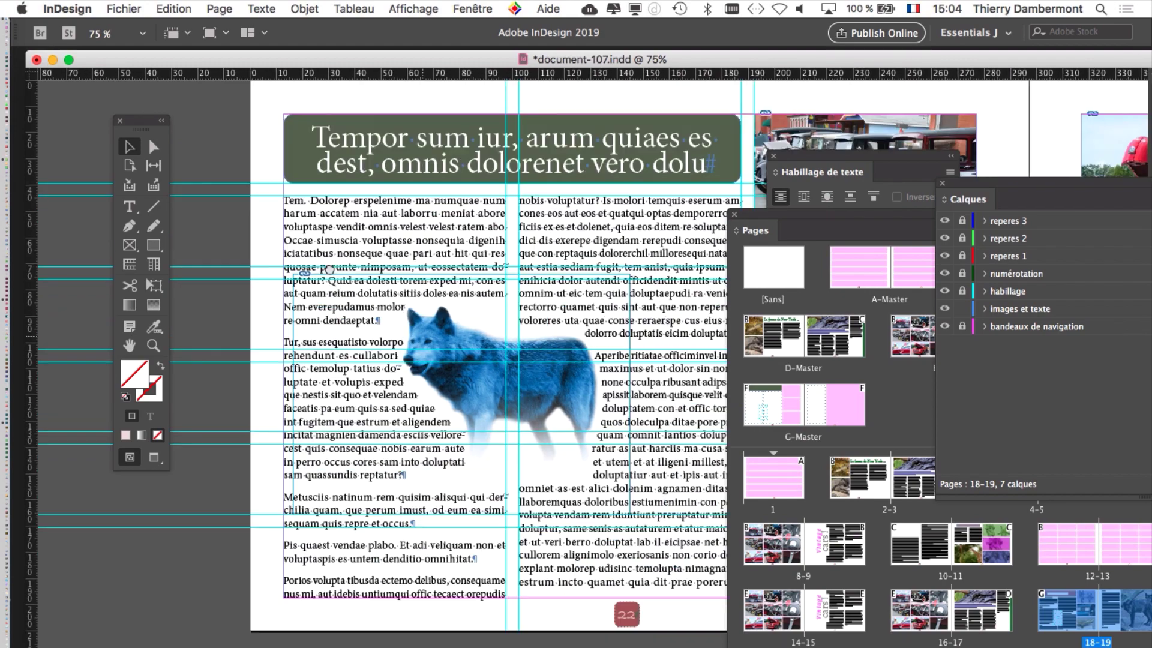
{"action": "scroll", "coordinate": [329, 269], "scroll_direction": "down", "scroll_amount": 1}
{"action": "left_click", "coordinate": [342, 200]}
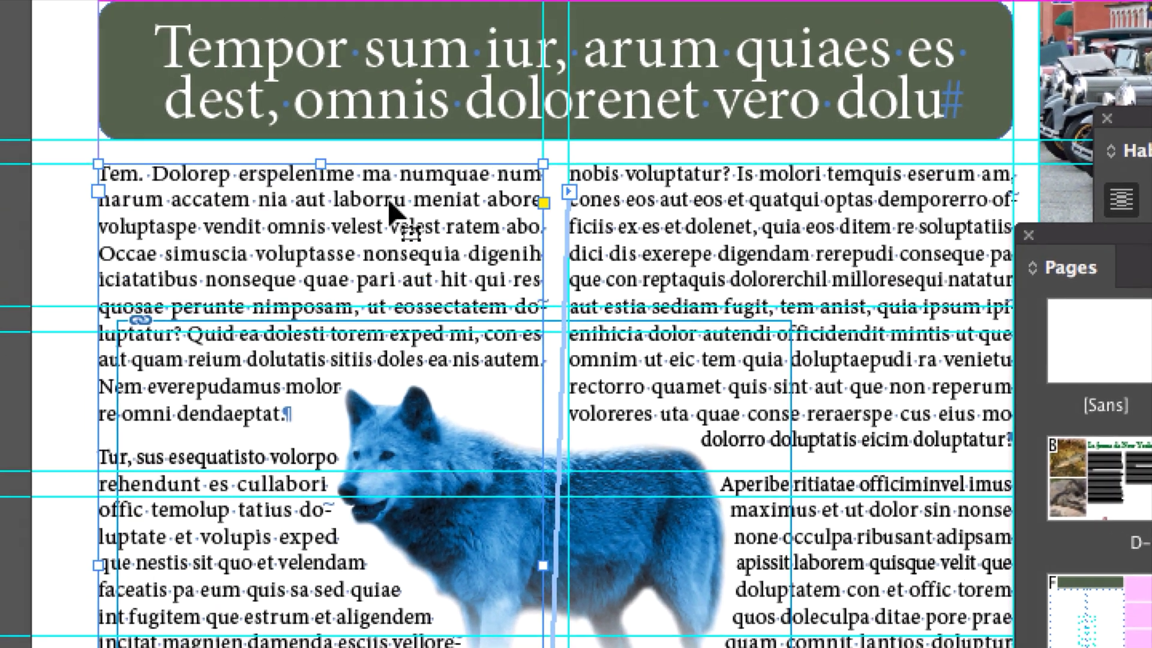
{"action": "left_click", "coordinate": [337, 57]}
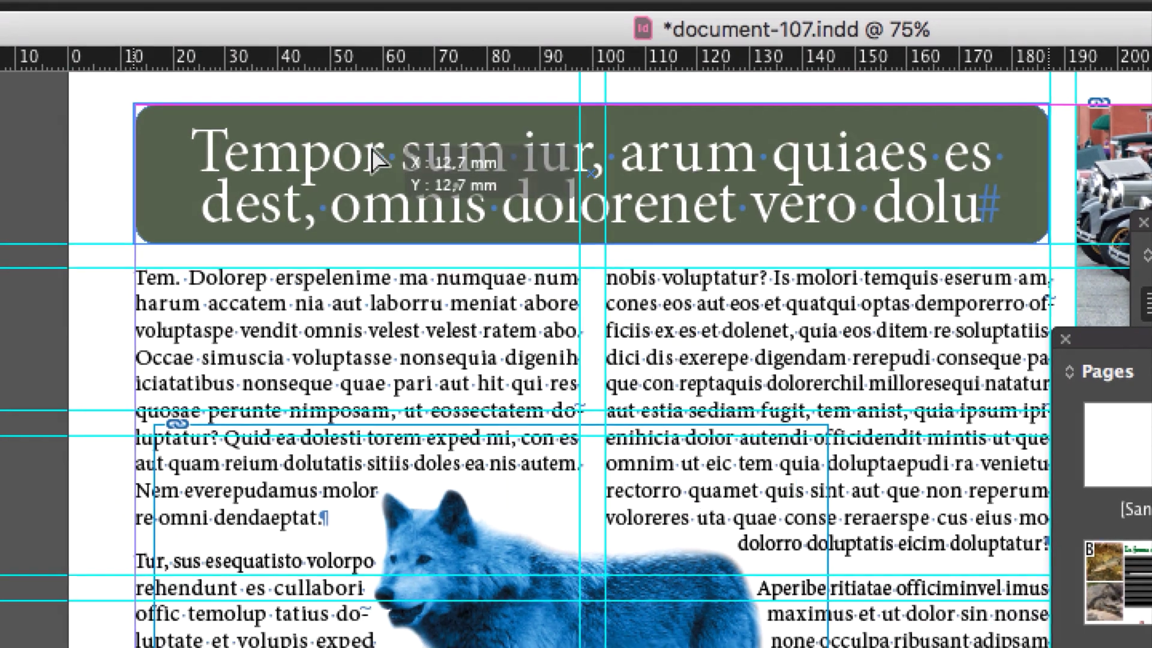
{"action": "mouse_move", "coordinate": [372, 159]}
{"action": "left_mouse_down"}
{"action": "mouse_move", "coordinate": [231, 111]}
{"action": "mouse_move", "coordinate": [294, 129]}
{"action": "mouse_move", "coordinate": [306, 148]}
{"action": "mouse_move", "coordinate": [420, 168]}
{"action": "mouse_move", "coordinate": [378, 159]}
{"action": "left_mouse_up"}
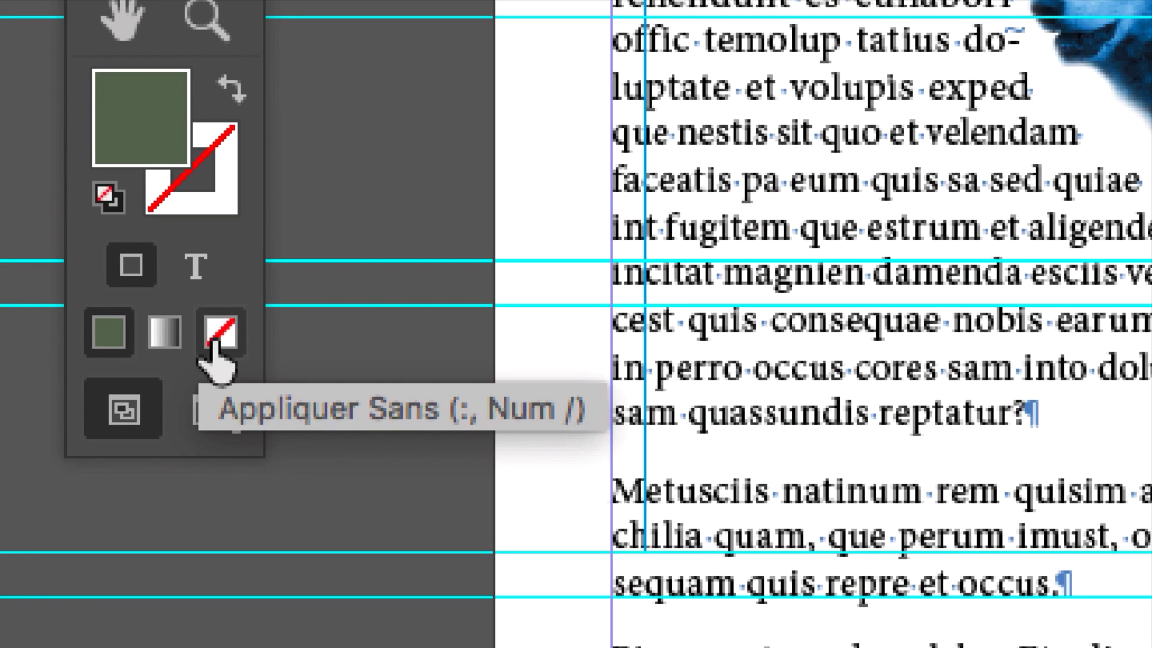
{"action": "left_click", "coordinate": [217, 336]}
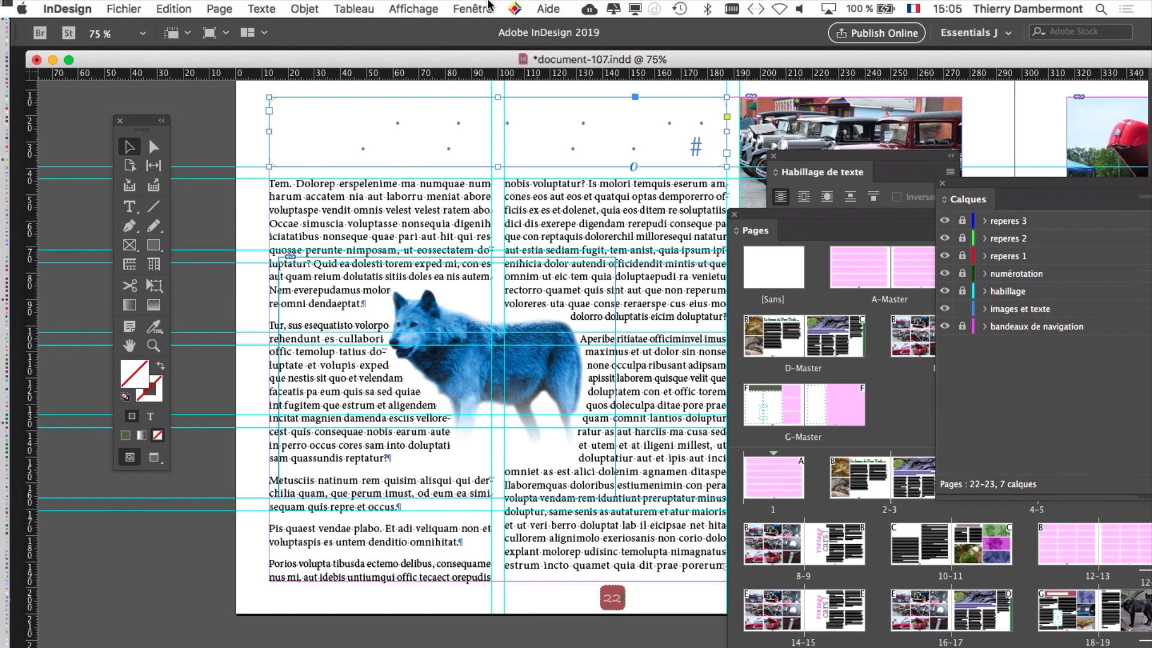
Step: Show the Swatches panel and move it clear of the title frame above the text columns
{"action": "left_click", "coordinate": [484, 7]}
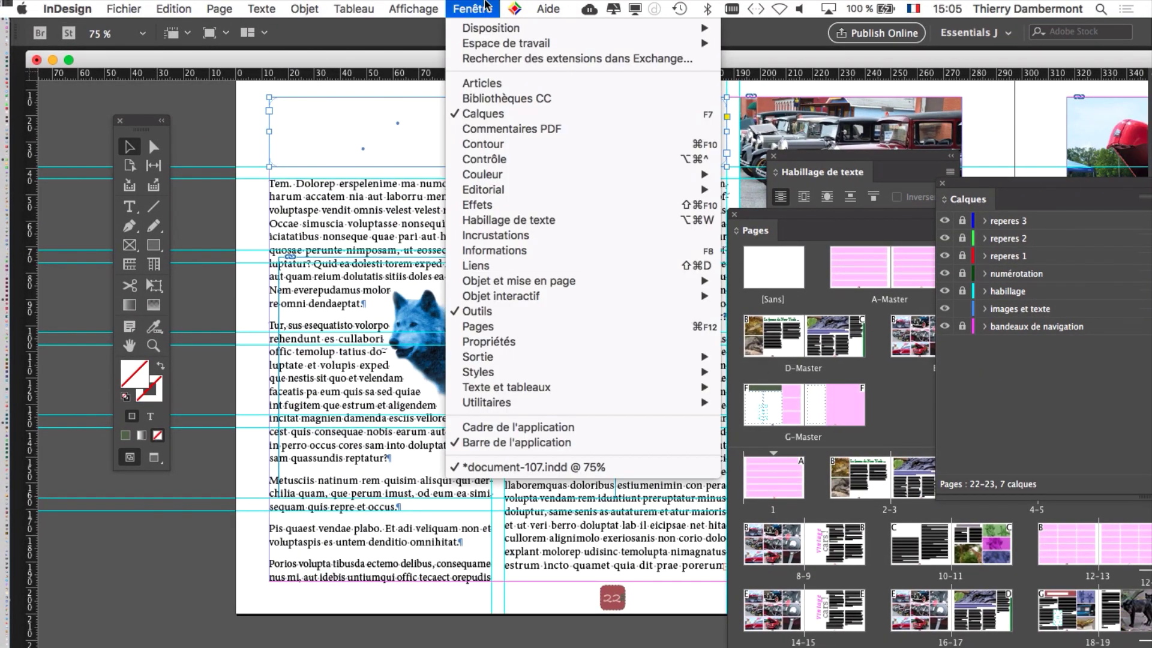
{"action": "mouse_move", "coordinate": [509, 175]}
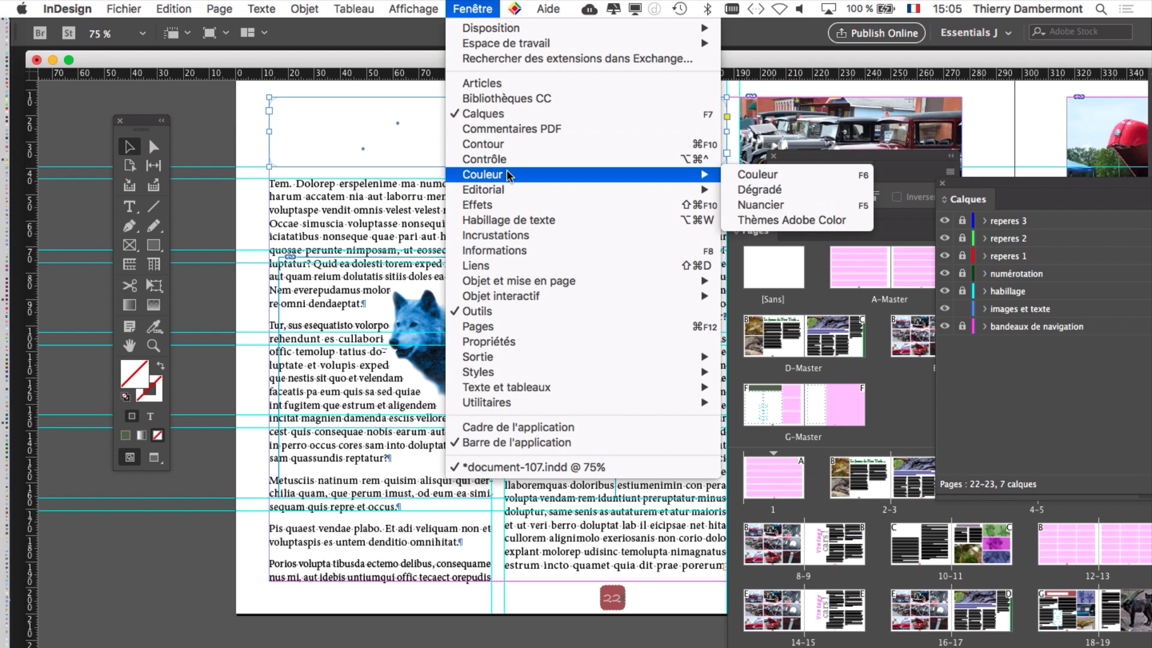
{"action": "left_click", "coordinate": [800, 205]}
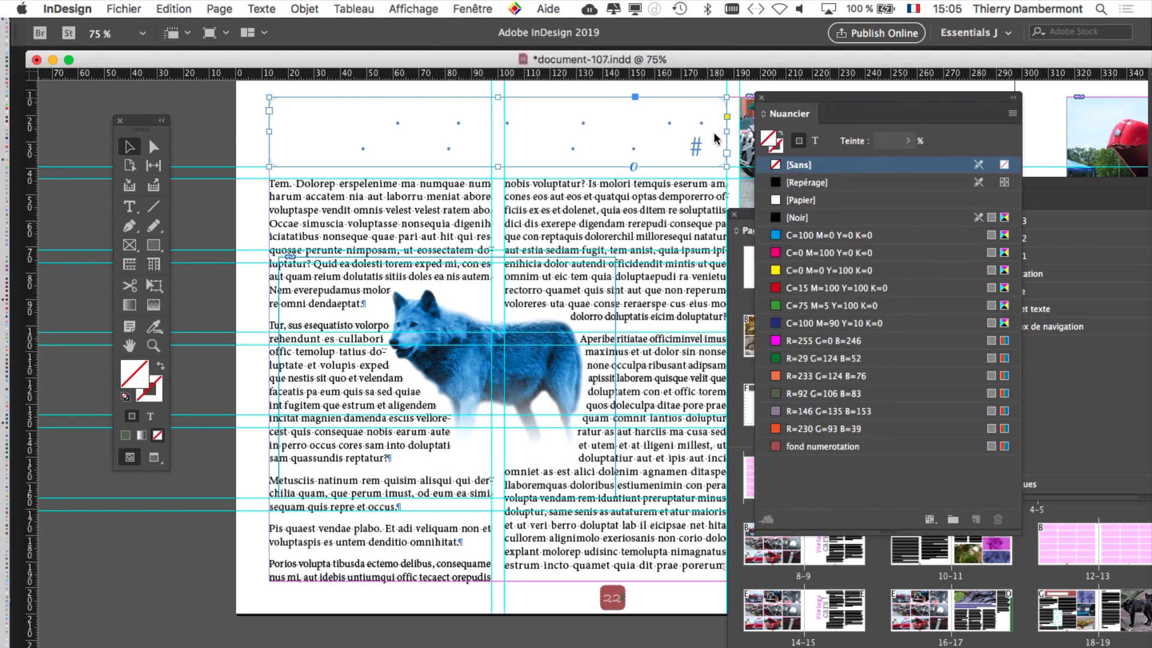
{"action": "left_click_drag", "start_coordinate": [824, 100], "coordinate": [506, 209]}
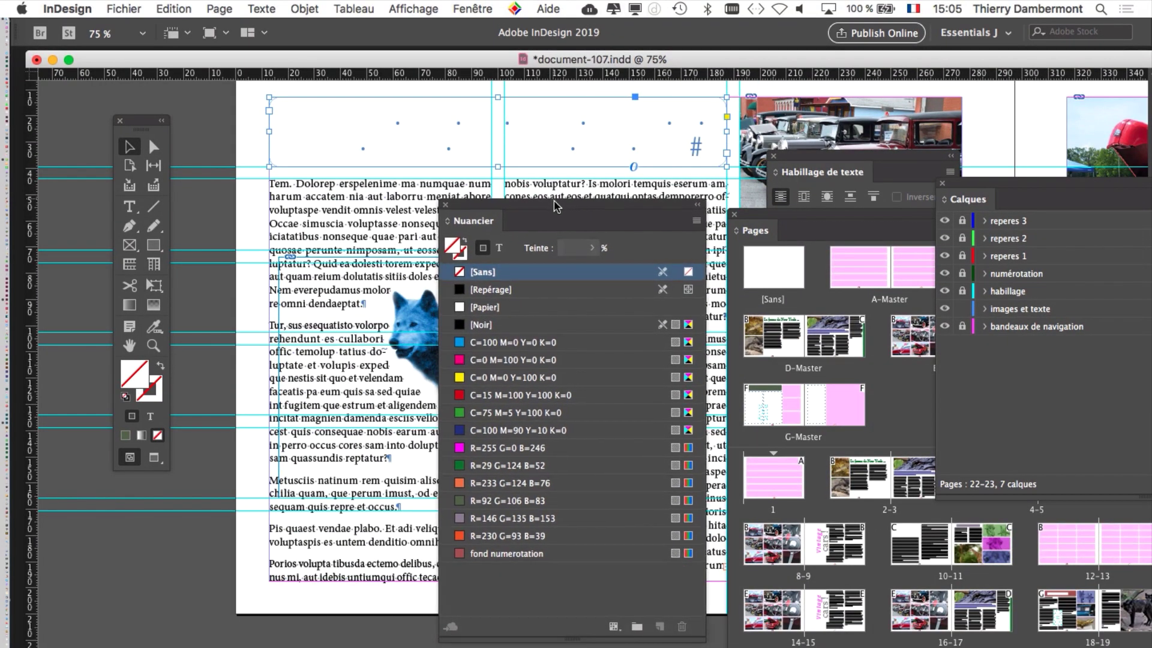
{"action": "left_click_drag", "start_coordinate": [557, 205], "coordinate": [722, 243]}
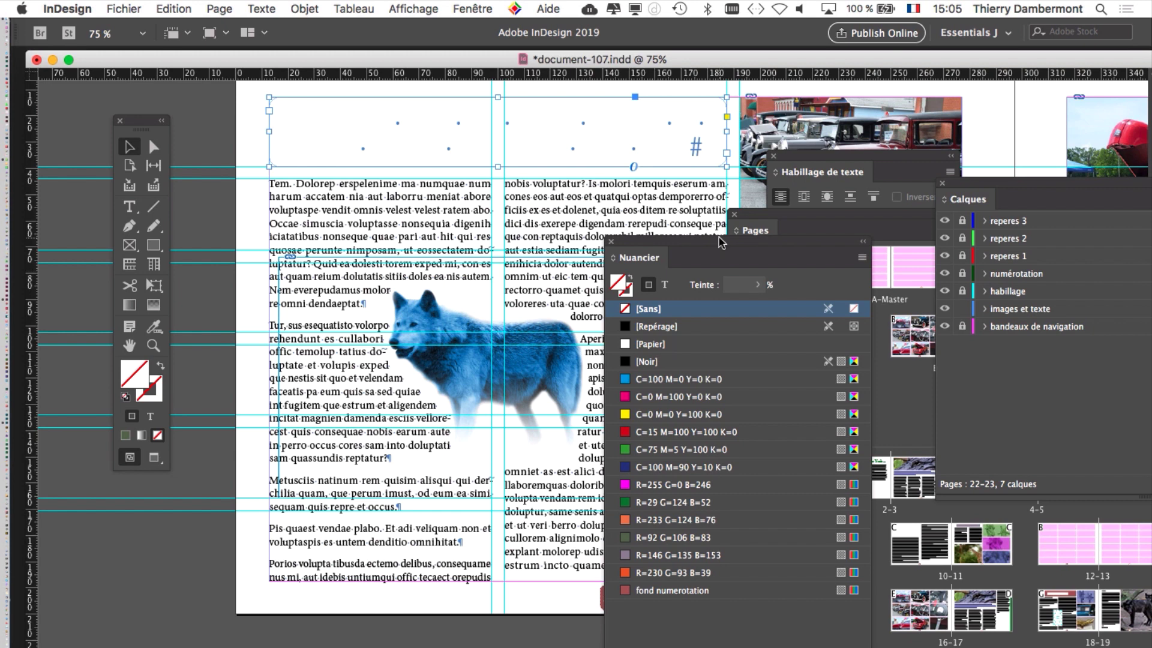
{"action": "left_click_drag", "start_coordinate": [712, 244], "coordinate": [633, 332]}
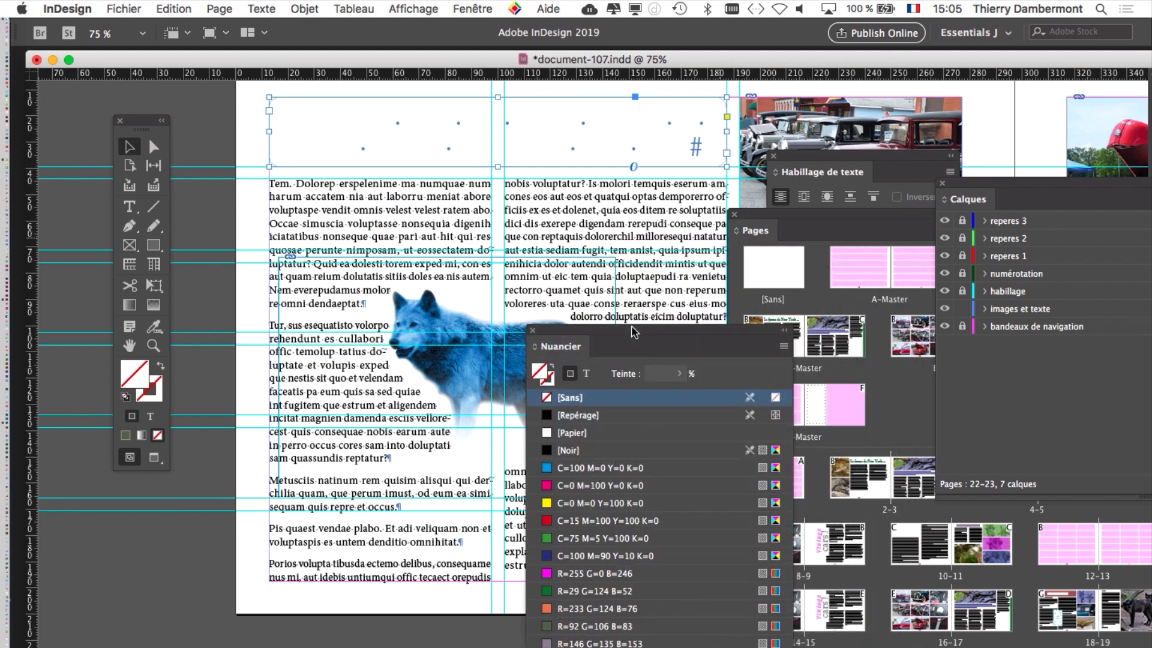
Step: Alternate the active colour attribute of the title frame between stroke and fill, ending on fill
{"action": "left_click", "coordinate": [153, 400]}
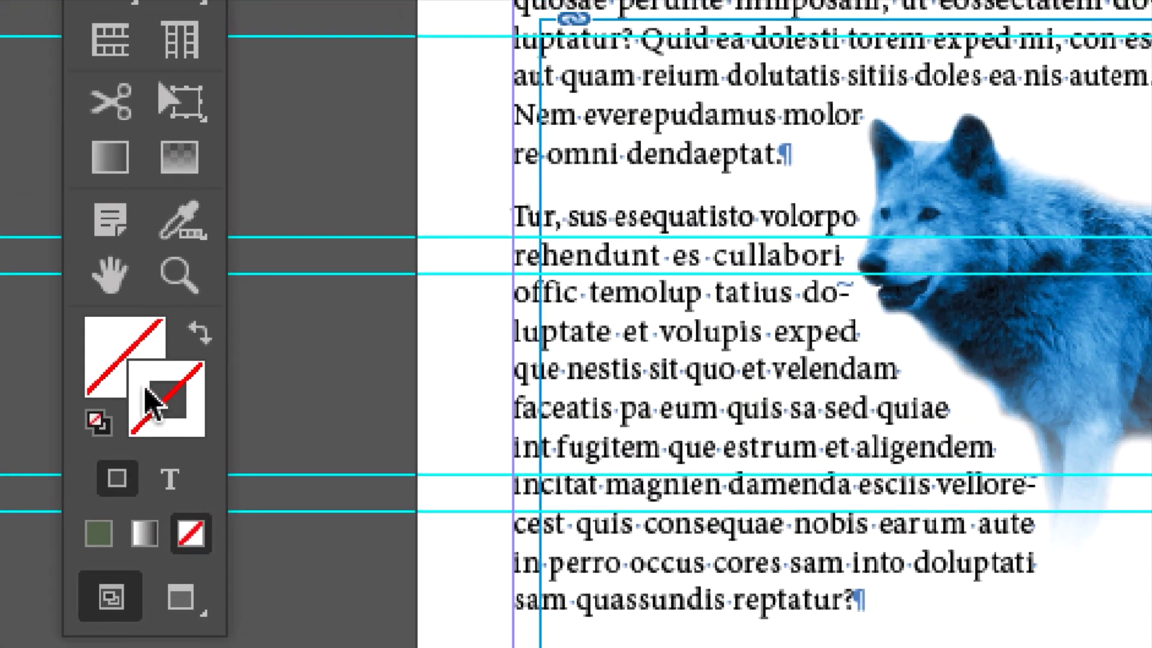
{"action": "left_click", "coordinate": [127, 388]}
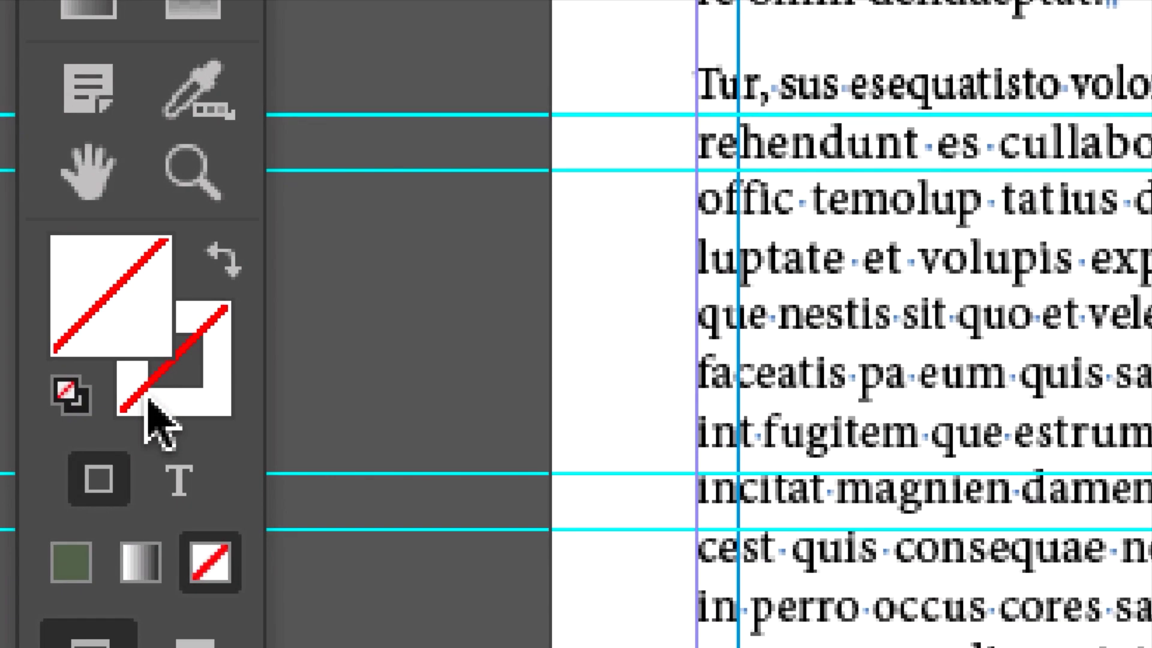
{"action": "left_click", "coordinate": [190, 443]}
{"action": "left_click", "coordinate": [107, 348]}
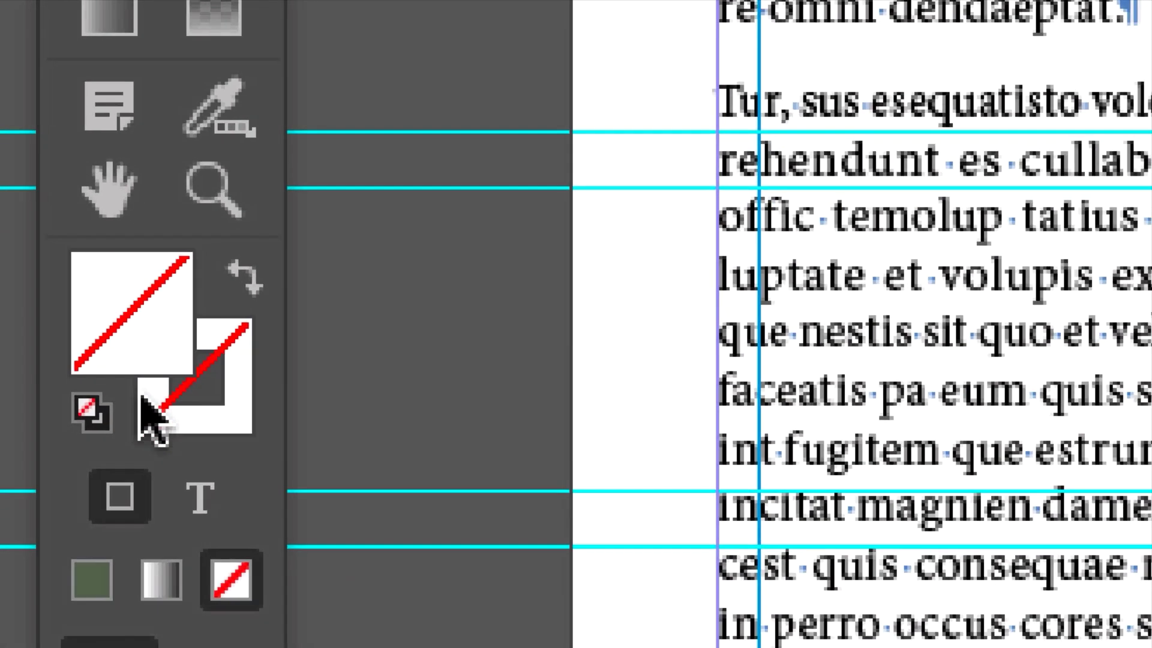
{"action": "left_click", "coordinate": [144, 399]}
{"action": "left_click", "coordinate": [114, 345]}
{"action": "left_click", "coordinate": [153, 410]}
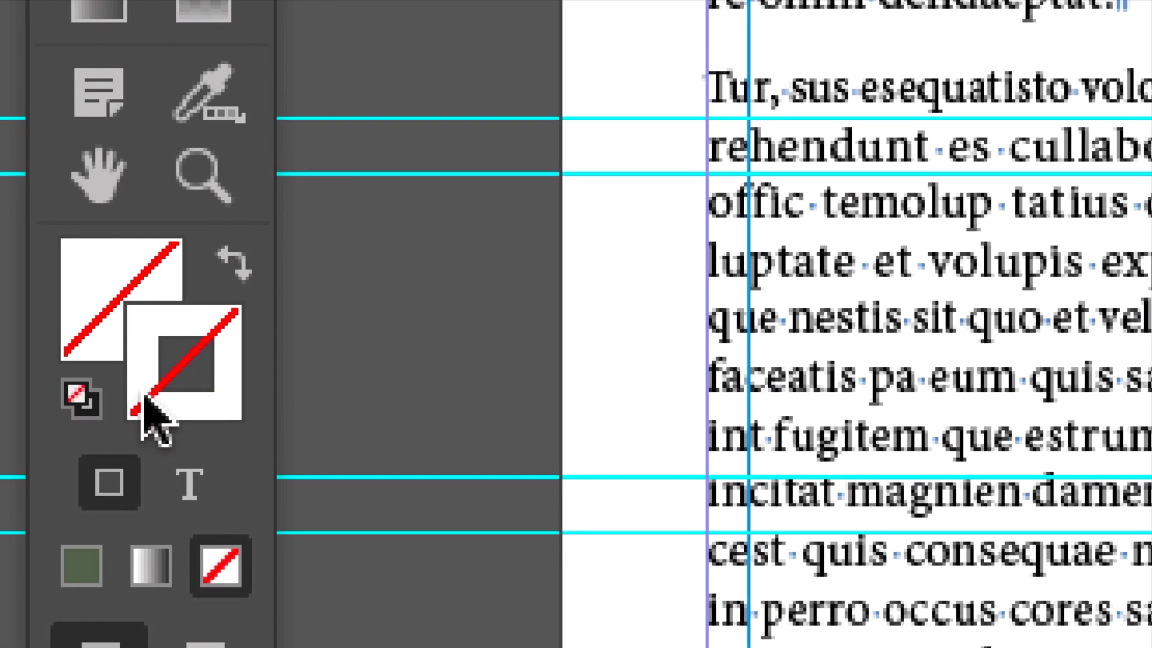
{"action": "left_click", "coordinate": [102, 354]}
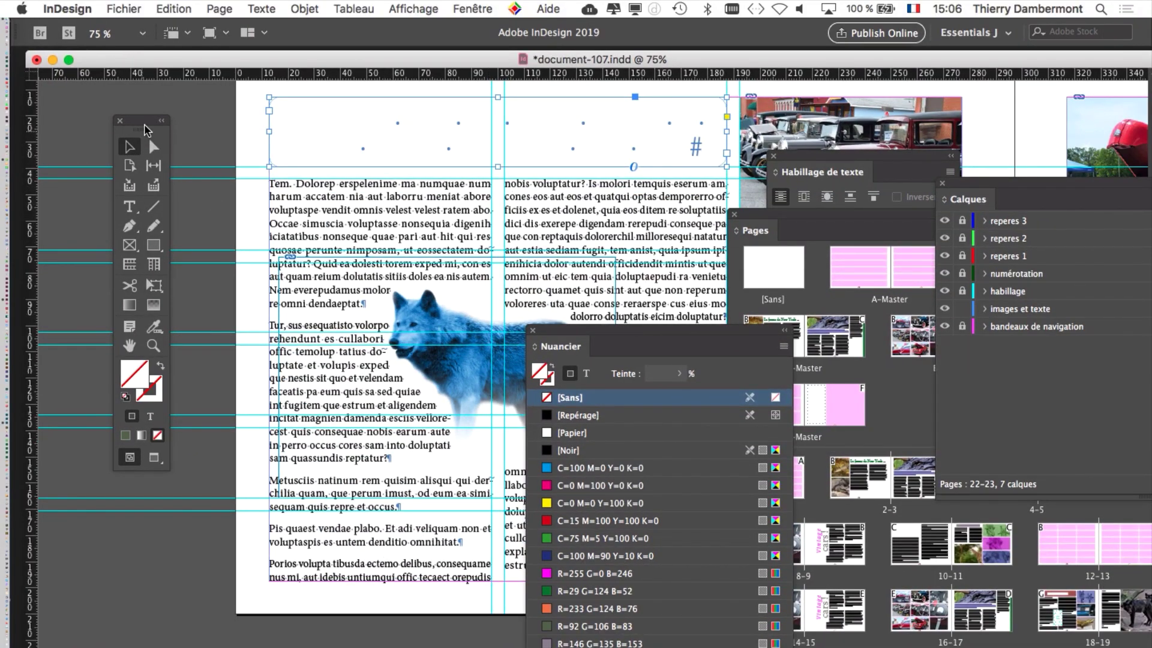
Step: Make colour formatting affect the title's text instead of its frame, and reposition the Tools and Swatches panels
{"action": "left_click_drag", "start_coordinate": [145, 130], "coordinate": [127, 105]}
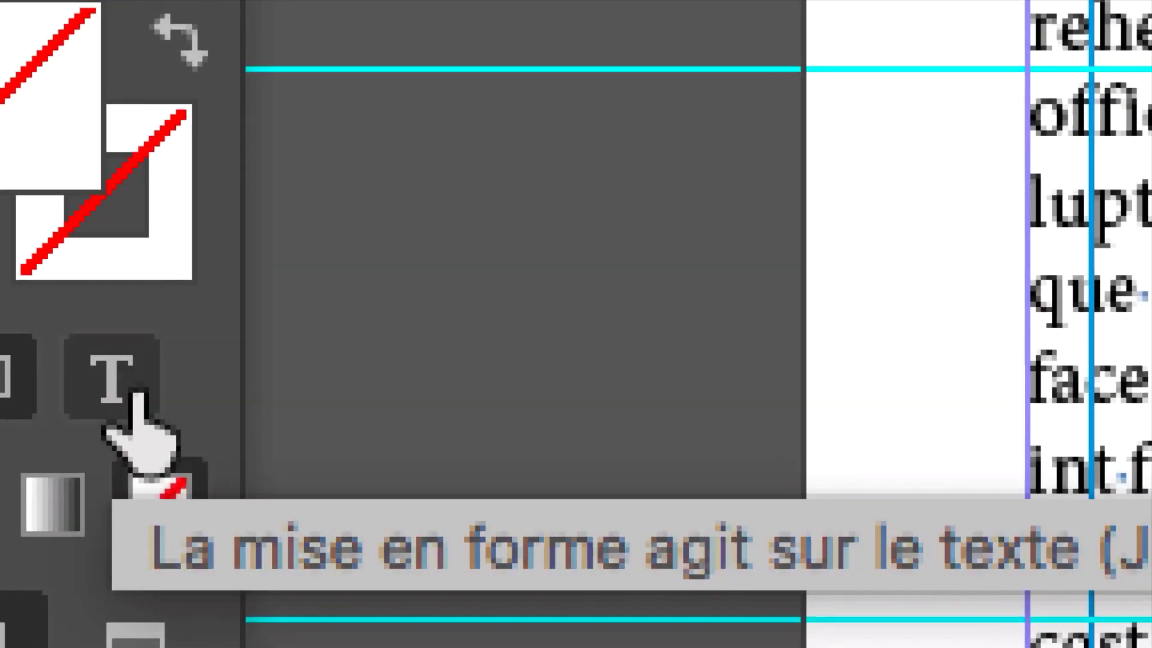
{"action": "left_click", "coordinate": [213, 390]}
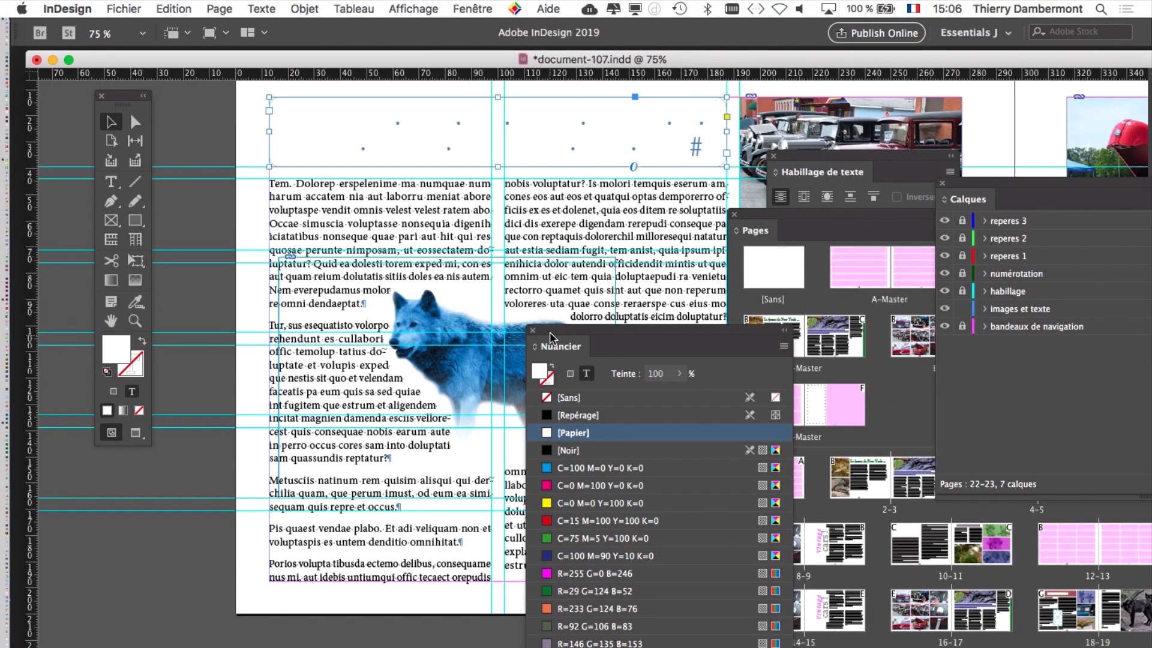
{"action": "left_click_drag", "start_coordinate": [550, 337], "coordinate": [538, 99]}
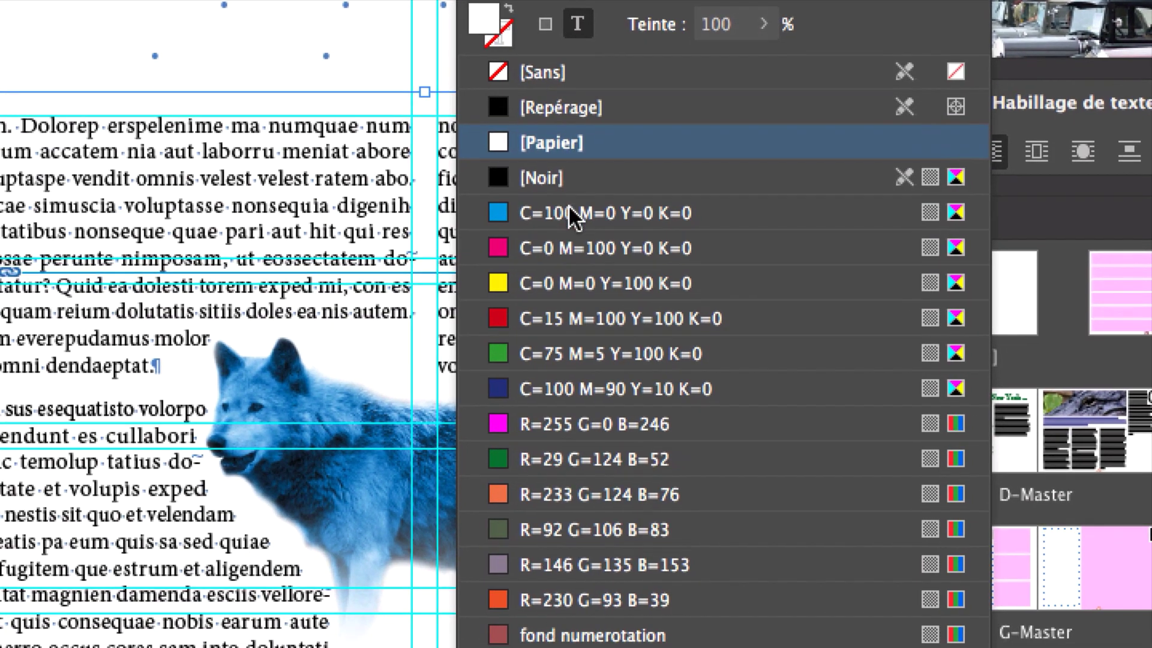
Step: Try the cyan and magenta swatches on the title text
{"action": "left_click", "coordinate": [577, 273]}
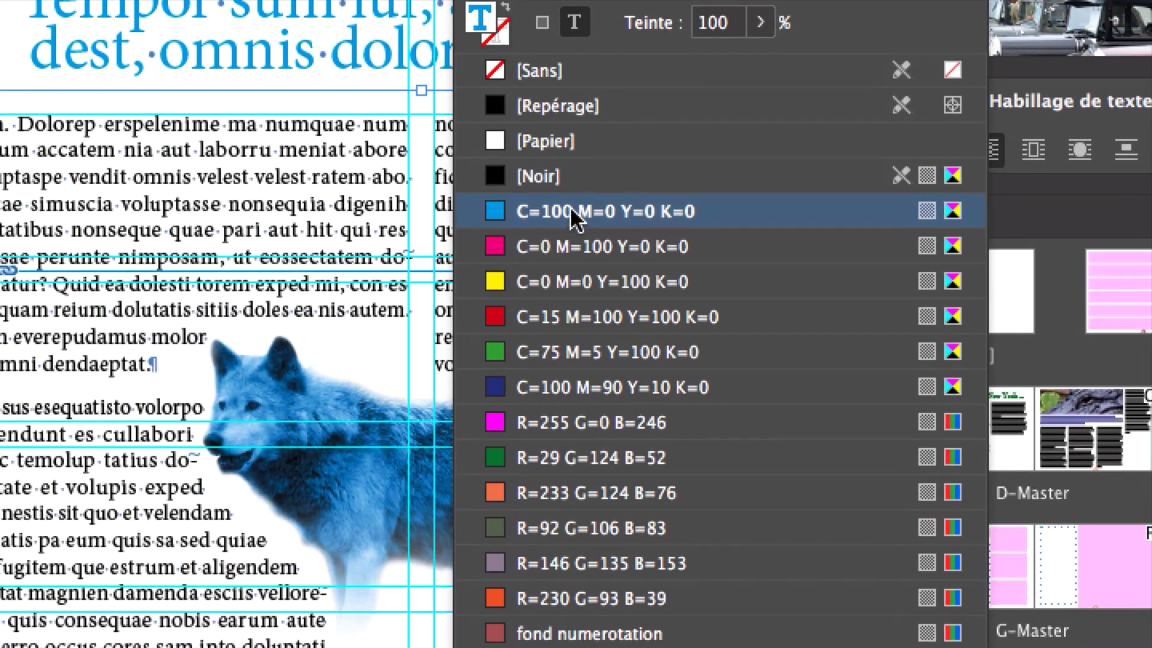
{"action": "left_click", "coordinate": [564, 374]}
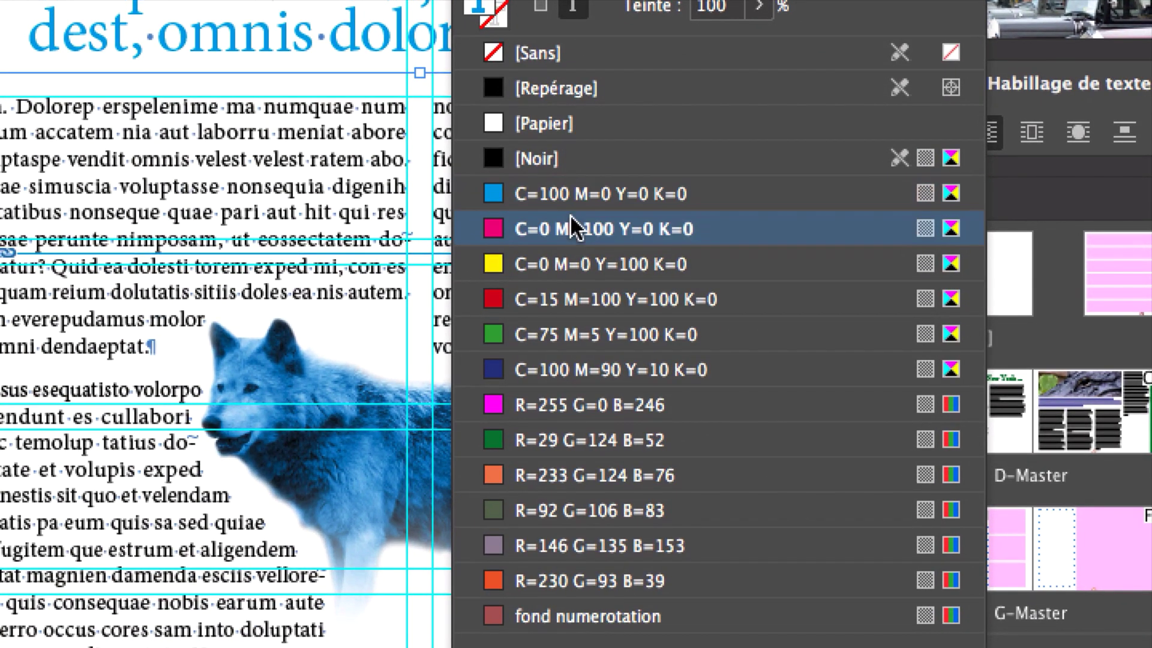
{"action": "left_click", "coordinate": [570, 409]}
Step: Colour the title text with the [Noir] swatch at a 70% tint
{"action": "left_click", "coordinate": [564, 189]}
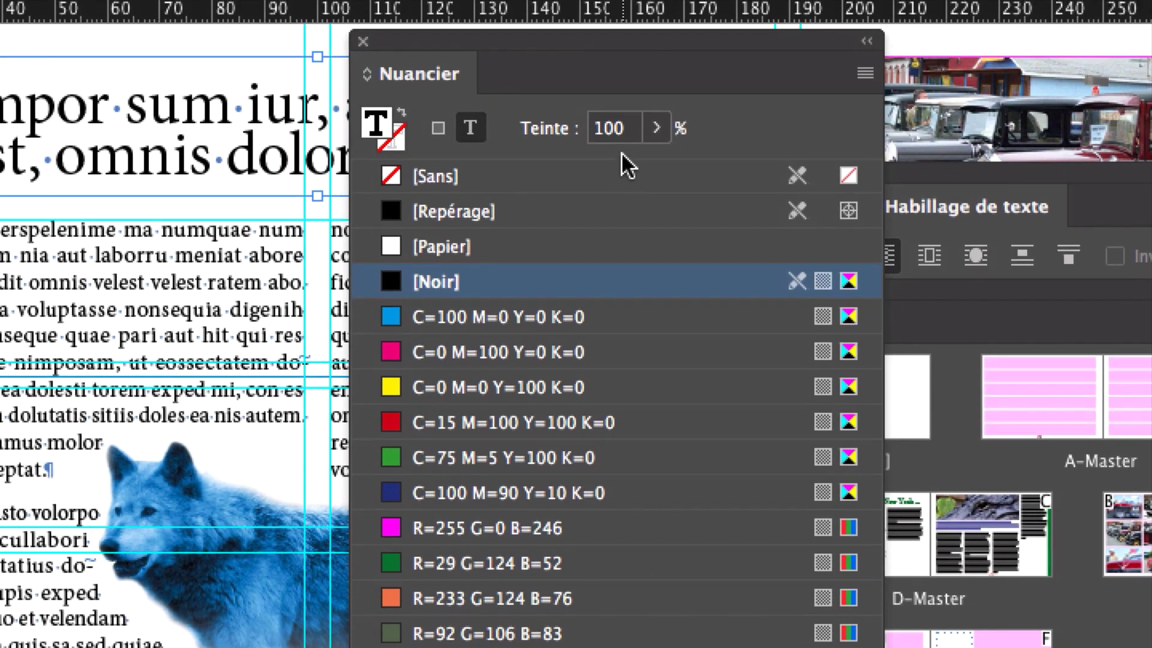
{"action": "left_click", "coordinate": [622, 149]}
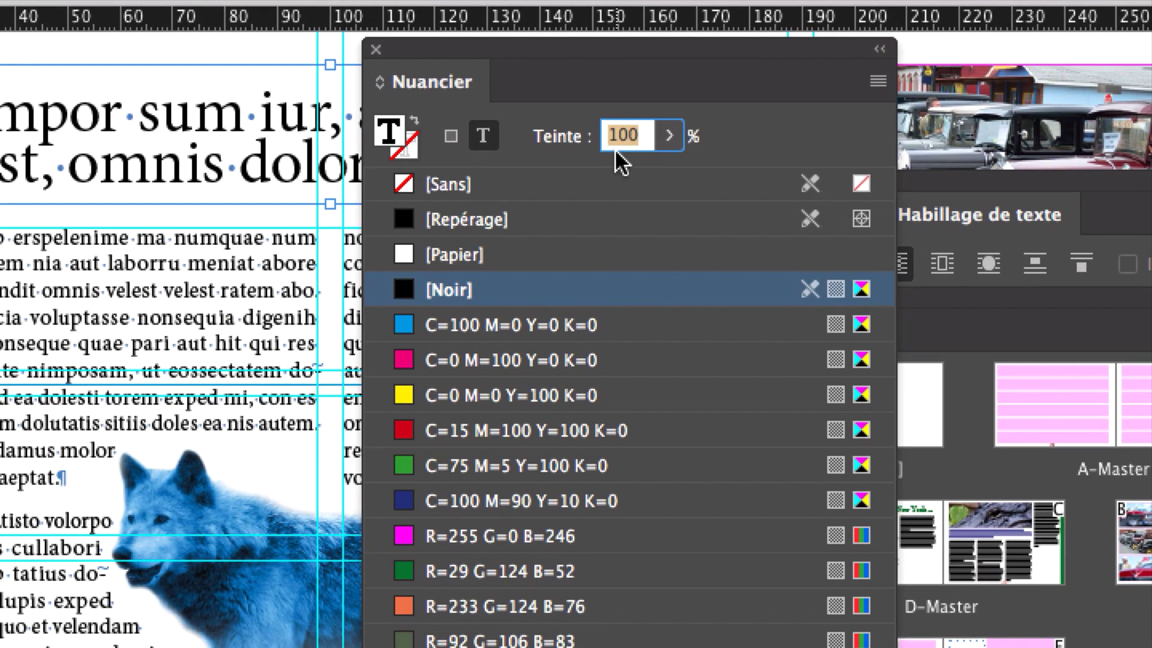
{"action": "type", "text": "70"}
{"action": "key", "text": "Return"}
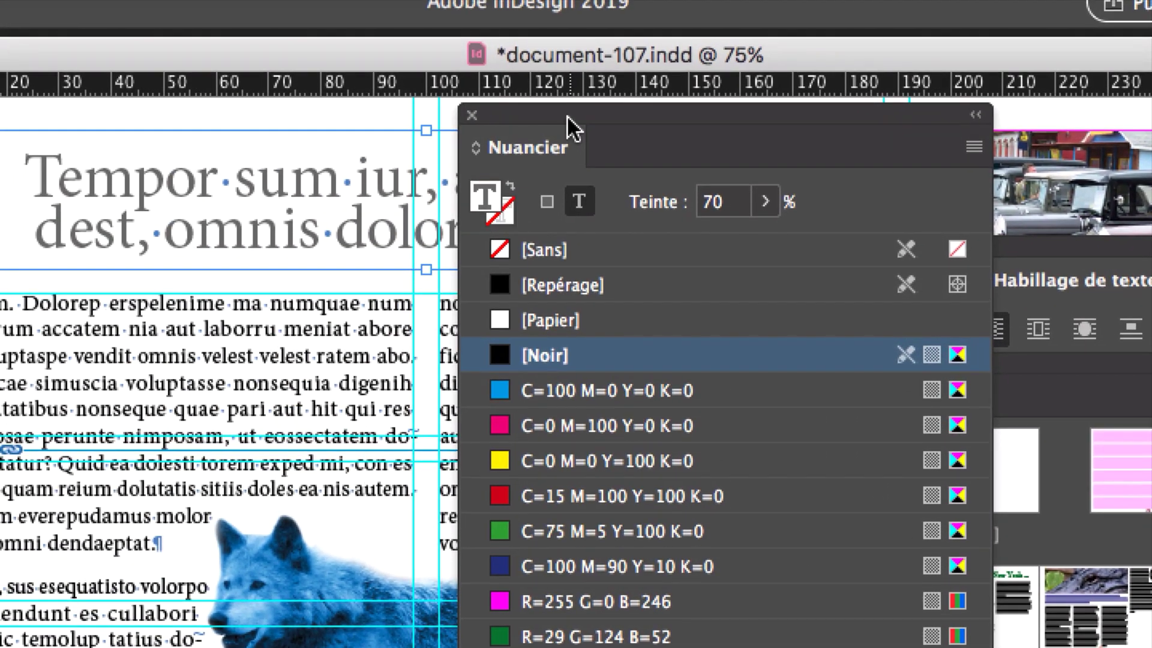
Step: Move the Swatches panel off page 22 so the title and both text columns are uncovered
{"action": "left_click_drag", "start_coordinate": [567, 115], "coordinate": [611, 325]}
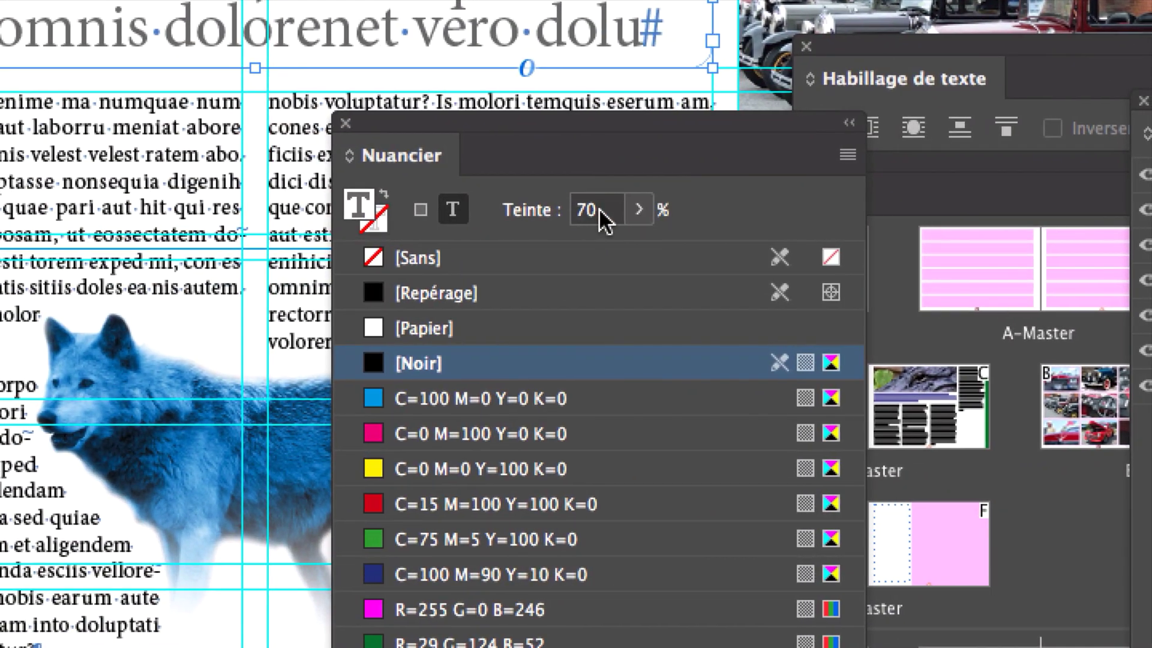
{"action": "left_click", "coordinate": [643, 235]}
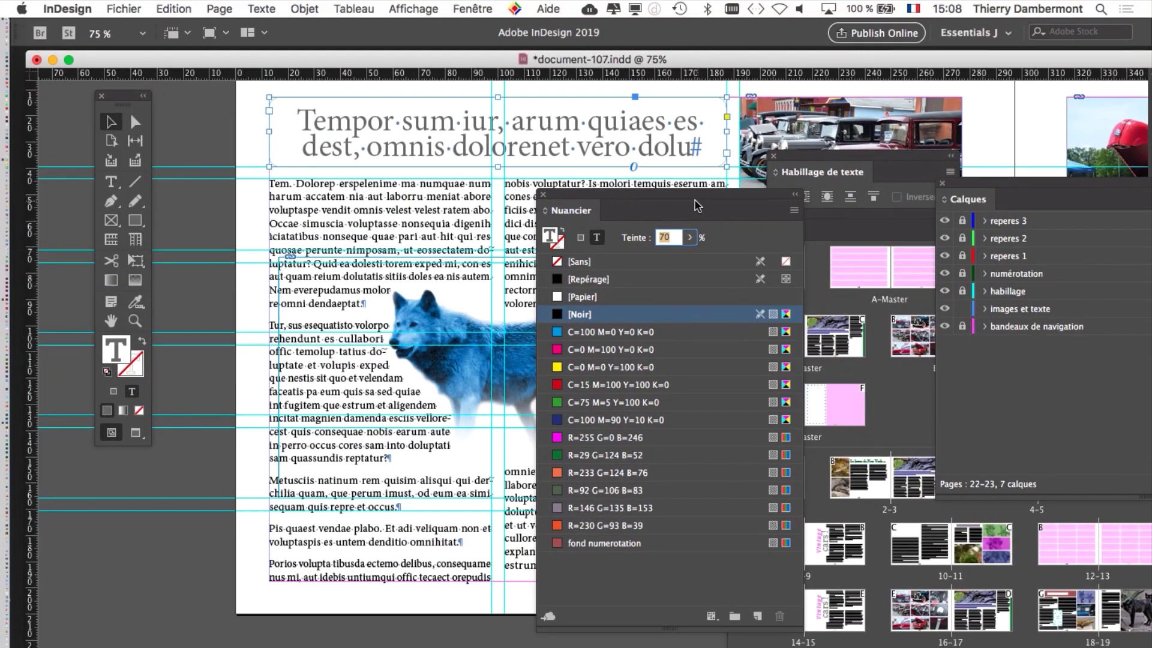
{"action": "left_click_drag", "start_coordinate": [695, 200], "coordinate": [870, 76]}
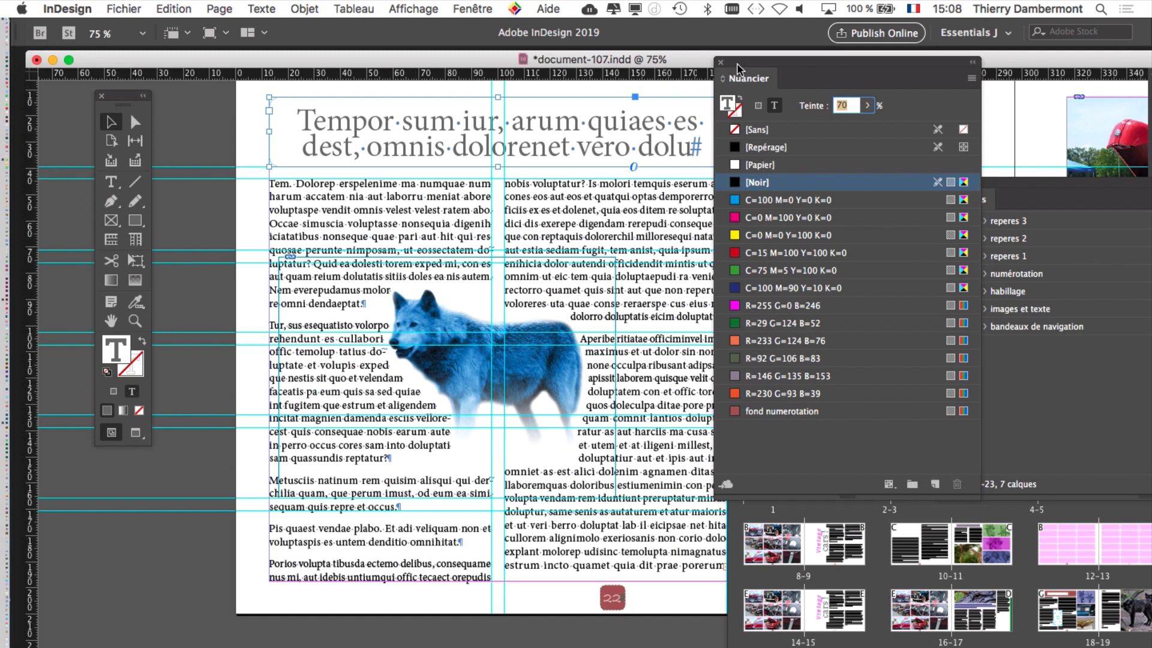
{"action": "left_click_drag", "start_coordinate": [735, 71], "coordinate": [834, 99]}
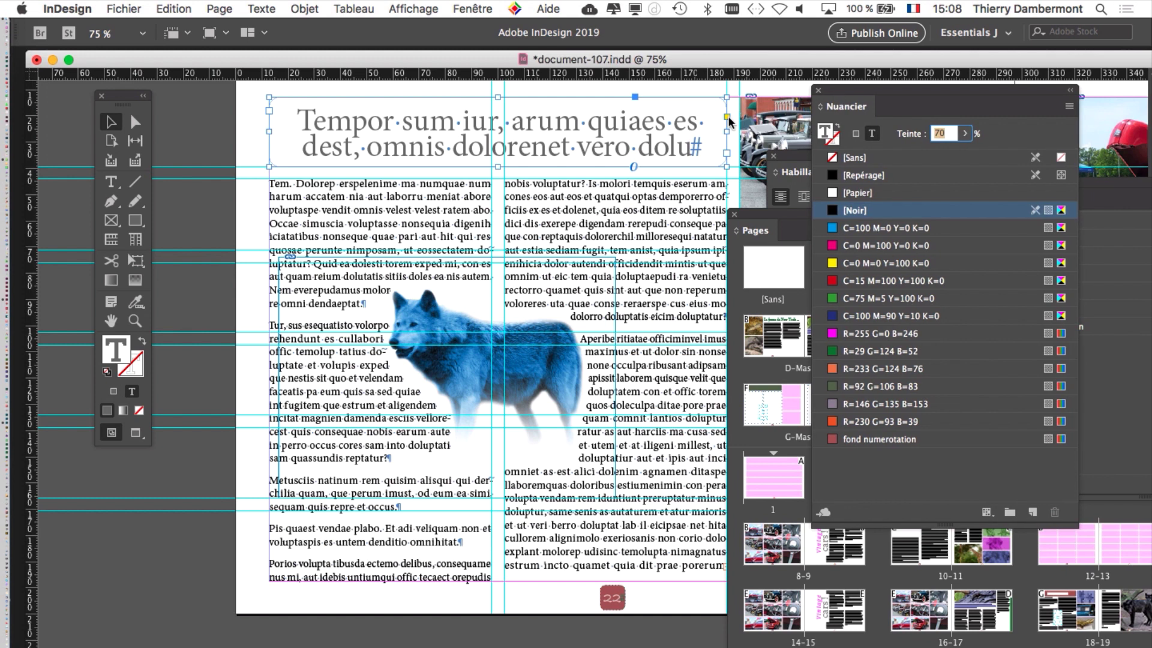
Step: Preview page 22 without guides, frame edges and hidden characters
{"action": "left_click", "coordinate": [135, 432]}
{"action": "left_click", "coordinate": [161, 508]}
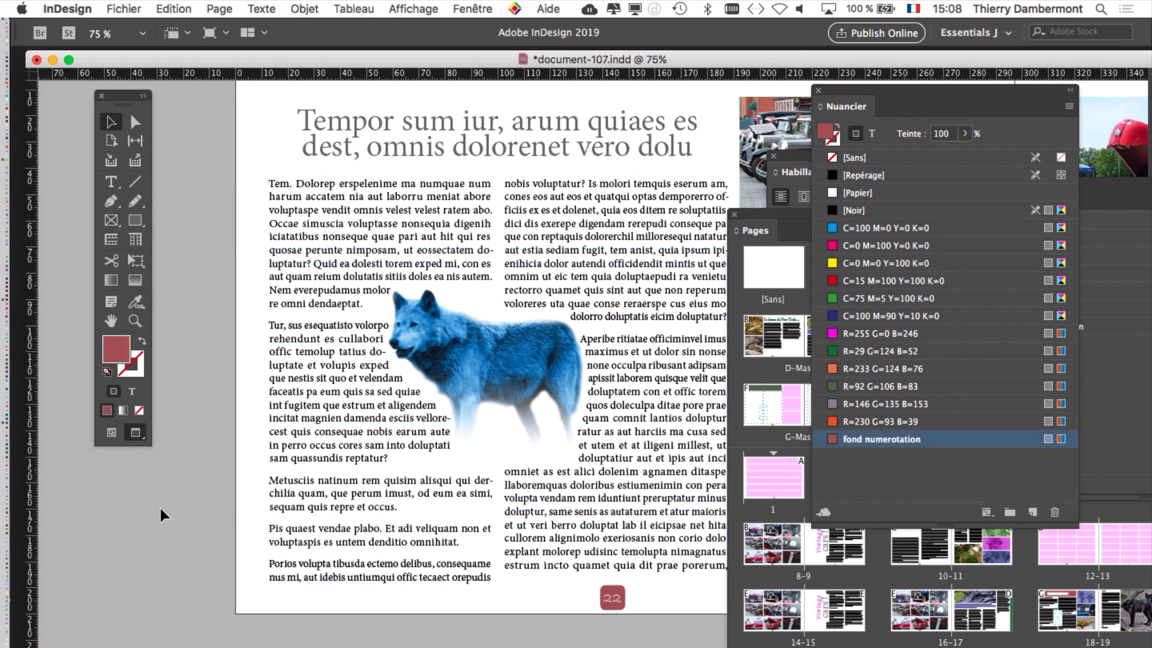
{"action": "left_click_drag", "start_coordinate": [330, 294], "coordinate": [281, 314]}
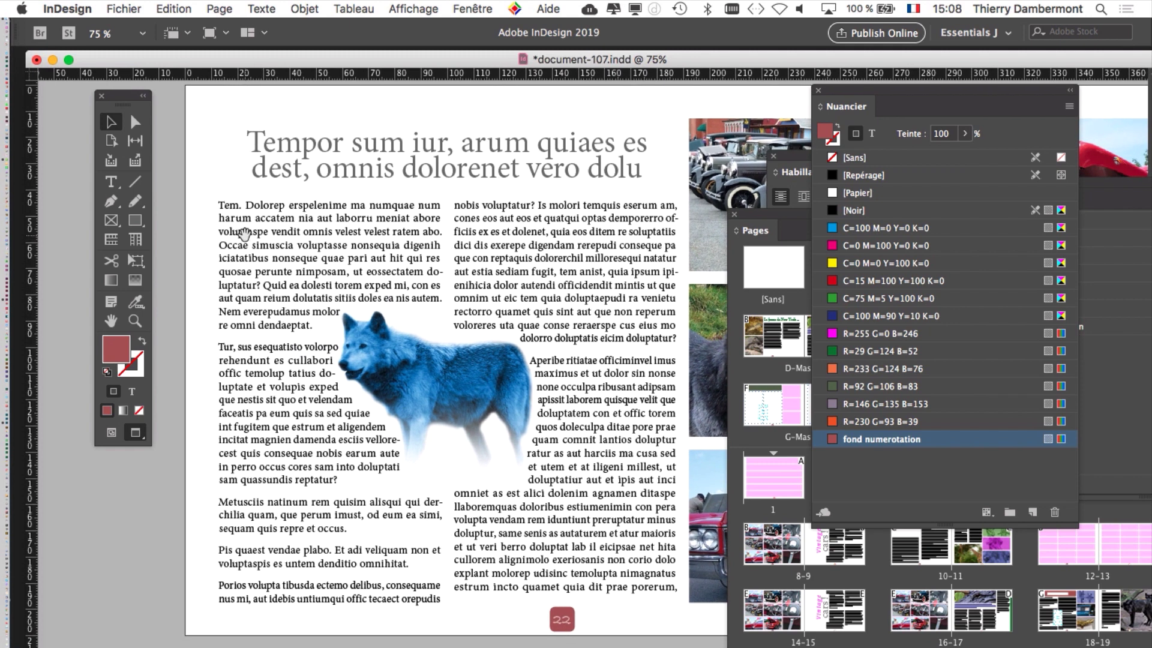
Step: Return to the normal screen view and place the text cursor in the page 22 title
{"action": "left_click", "coordinate": [273, 184]}
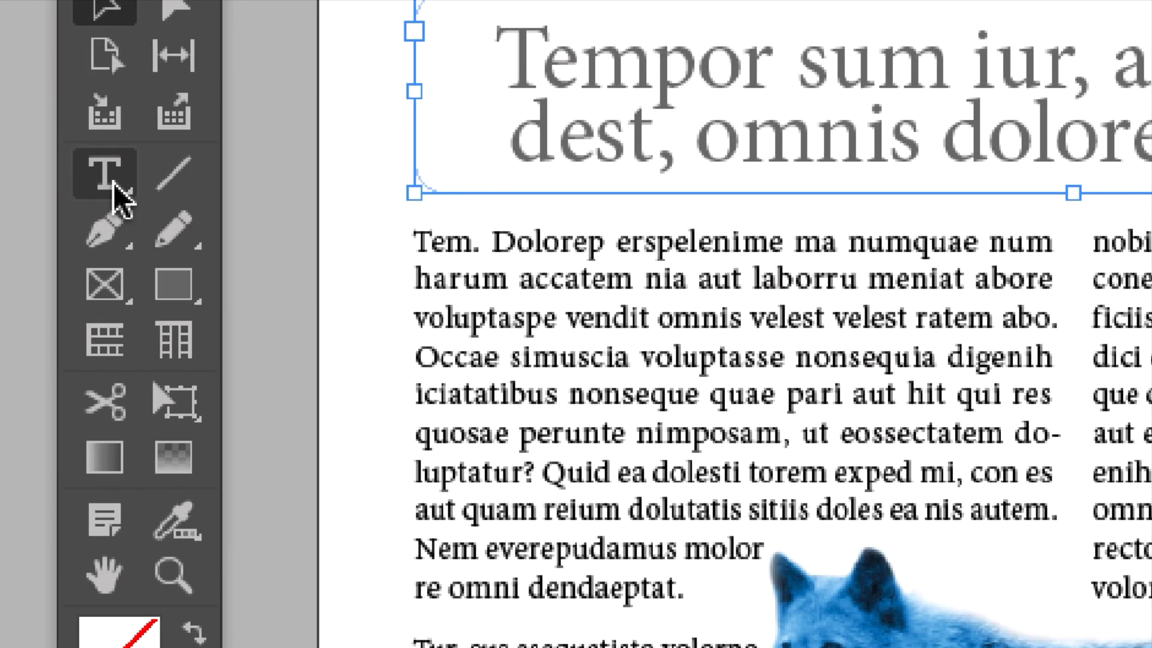
{"action": "left_click", "coordinate": [118, 195]}
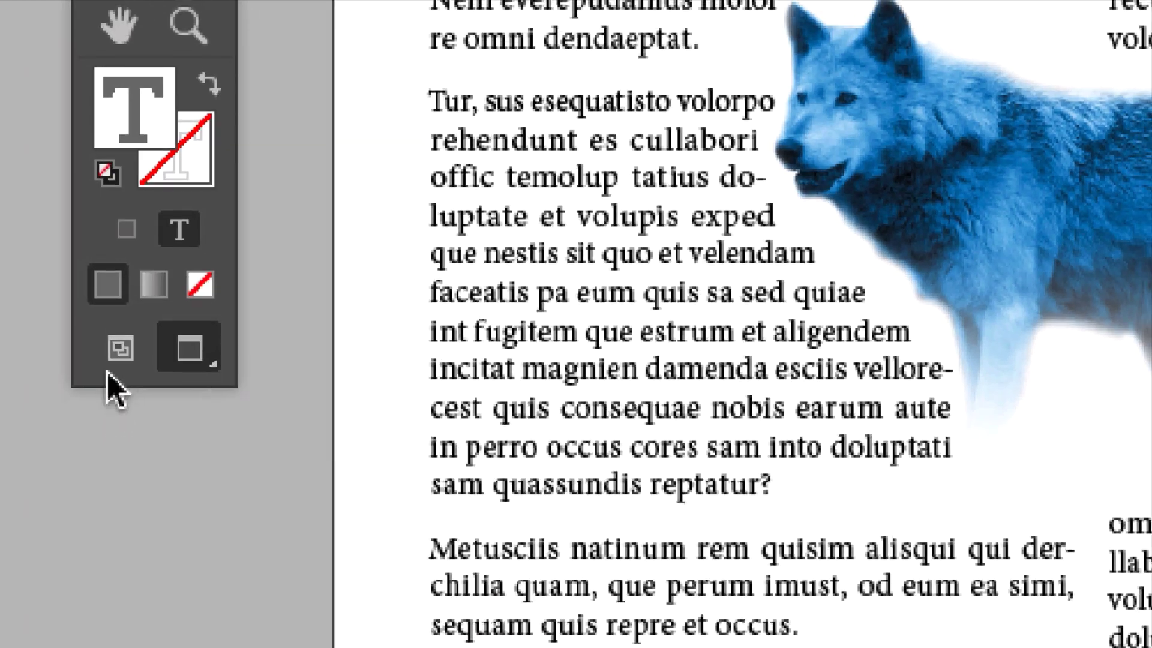
{"action": "left_click", "coordinate": [102, 620]}
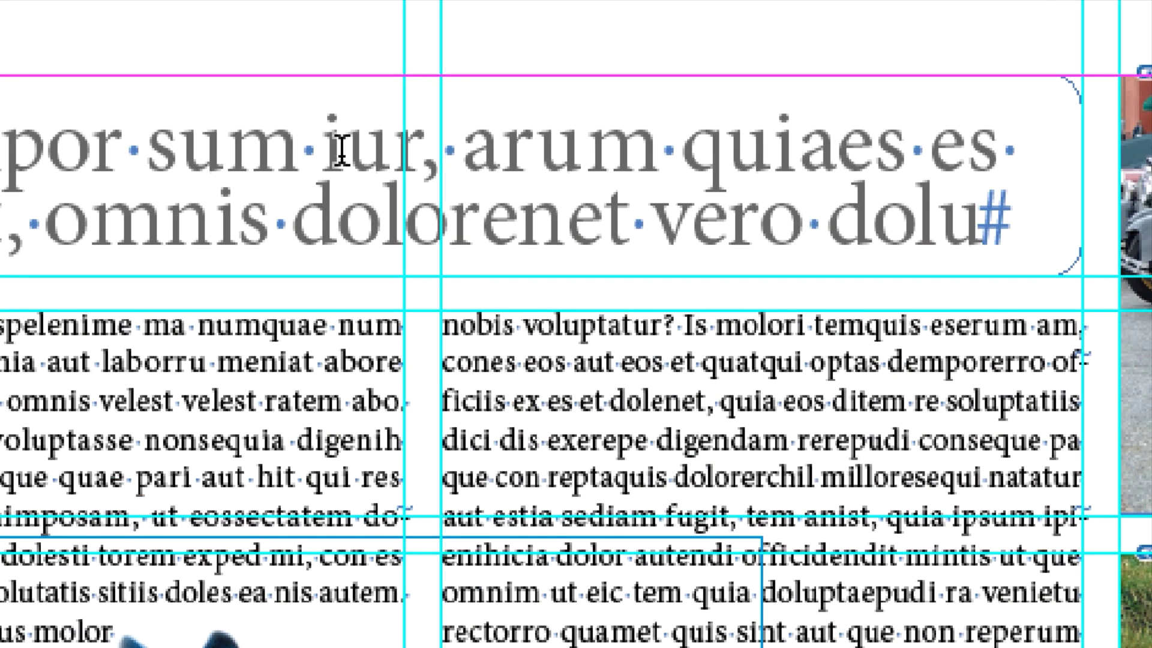
{"action": "left_click", "coordinate": [340, 150]}
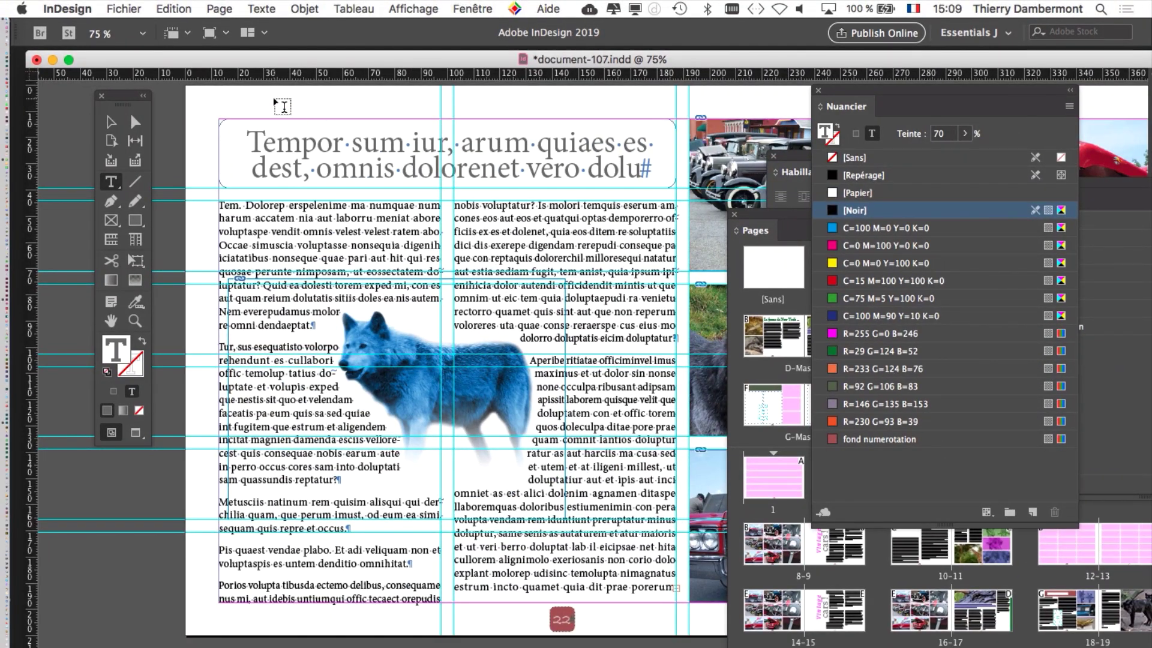
Step: Show the Control panel and left-align the title on page 22
{"action": "left_click", "coordinate": [464, 7]}
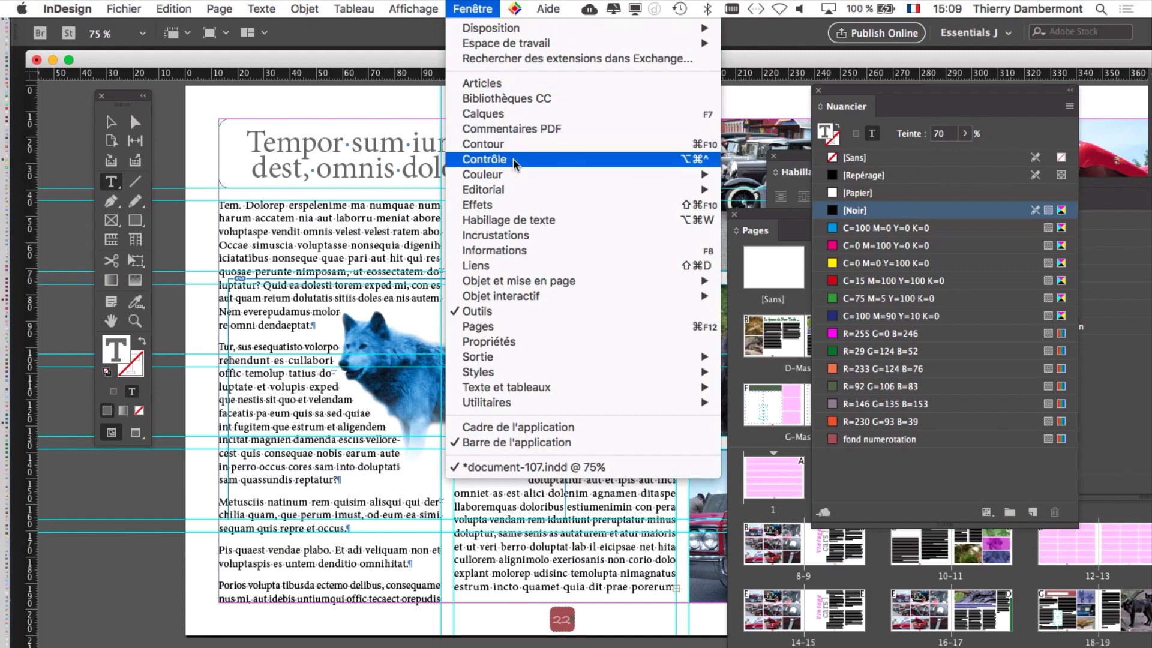
{"action": "left_click", "coordinate": [513, 159]}
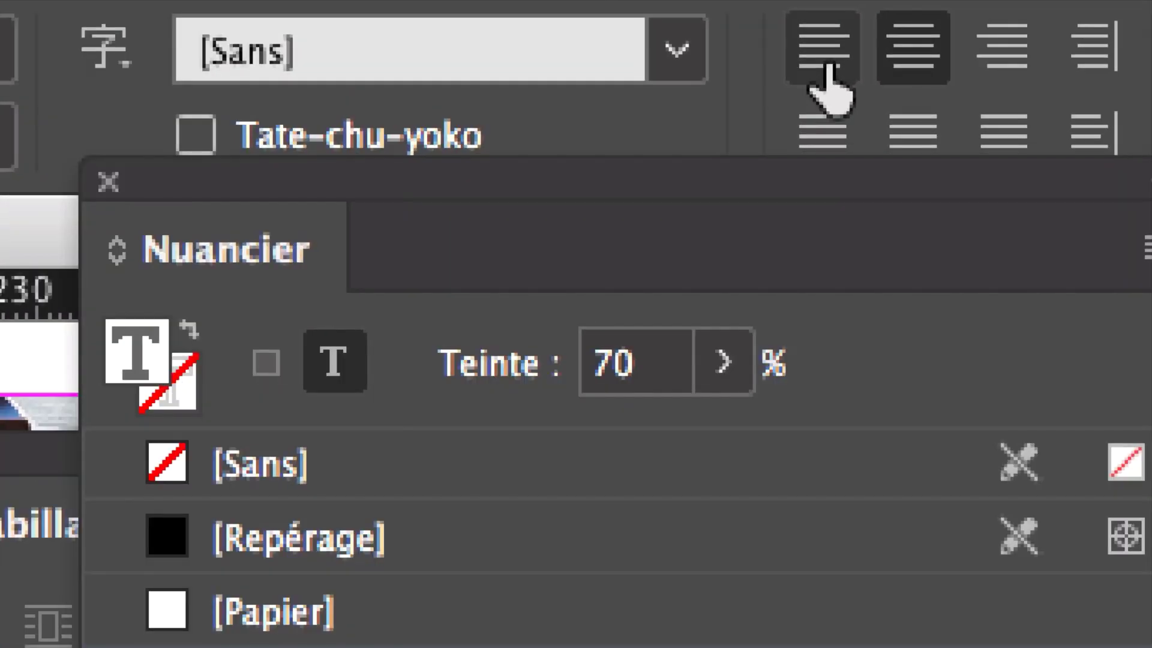
{"action": "left_click", "coordinate": [829, 67]}
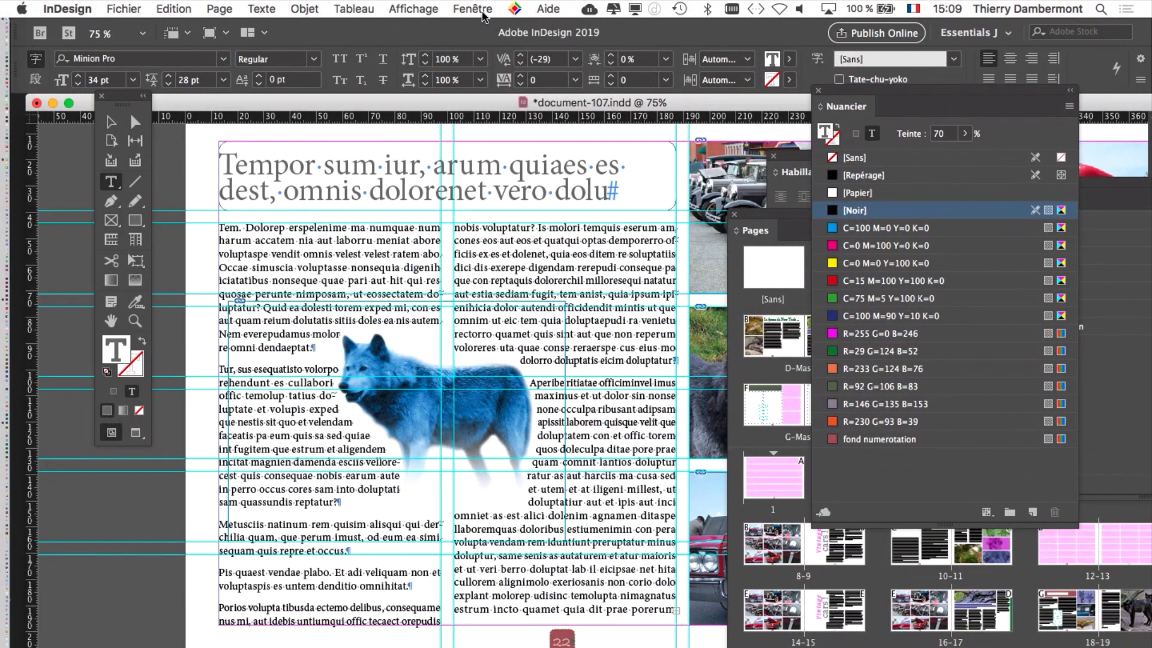
{"action": "left_click", "coordinate": [474, 9]}
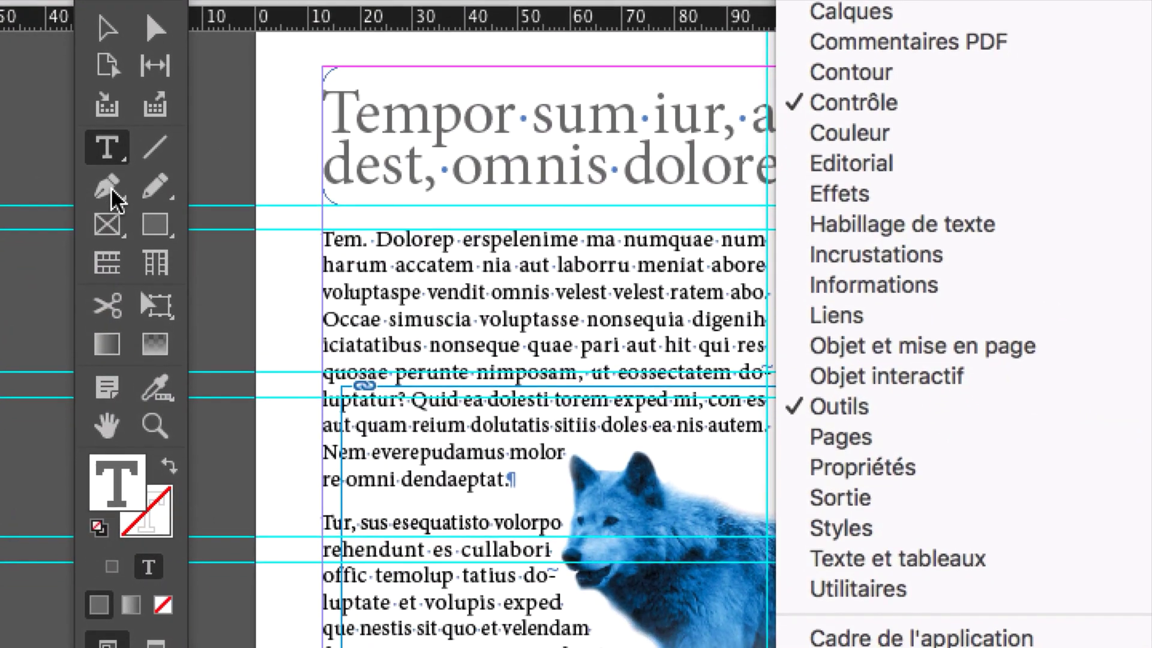
{"action": "left_click", "coordinate": [117, 243]}
{"action": "left_click", "coordinate": [117, 243]}
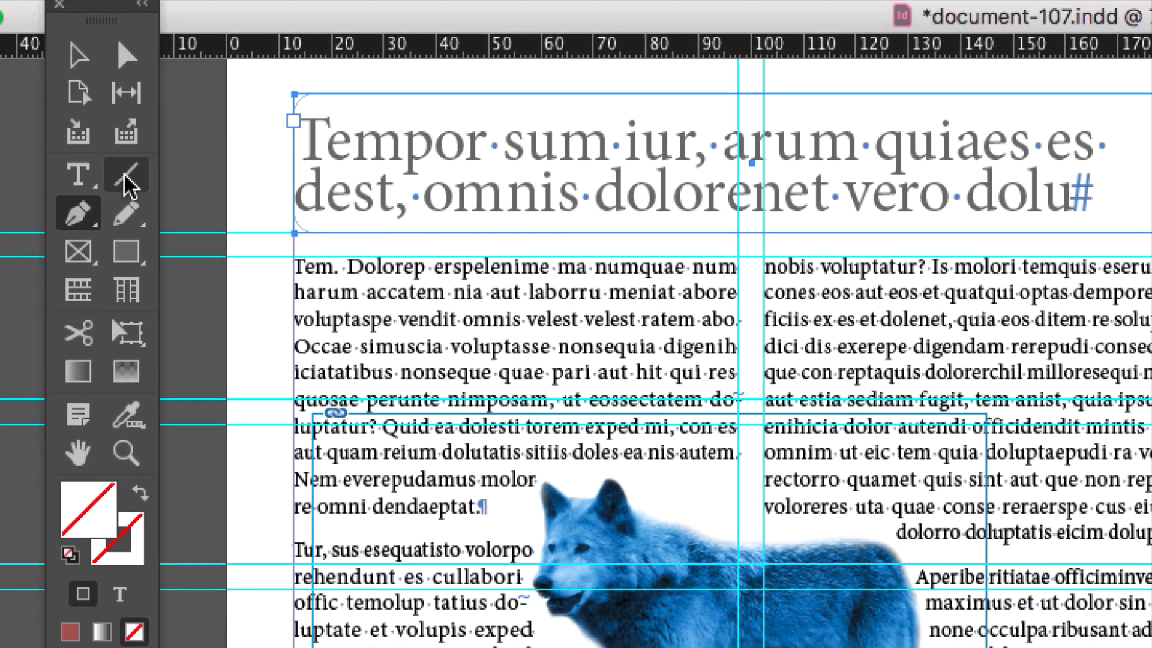
{"action": "left_click", "coordinate": [126, 180]}
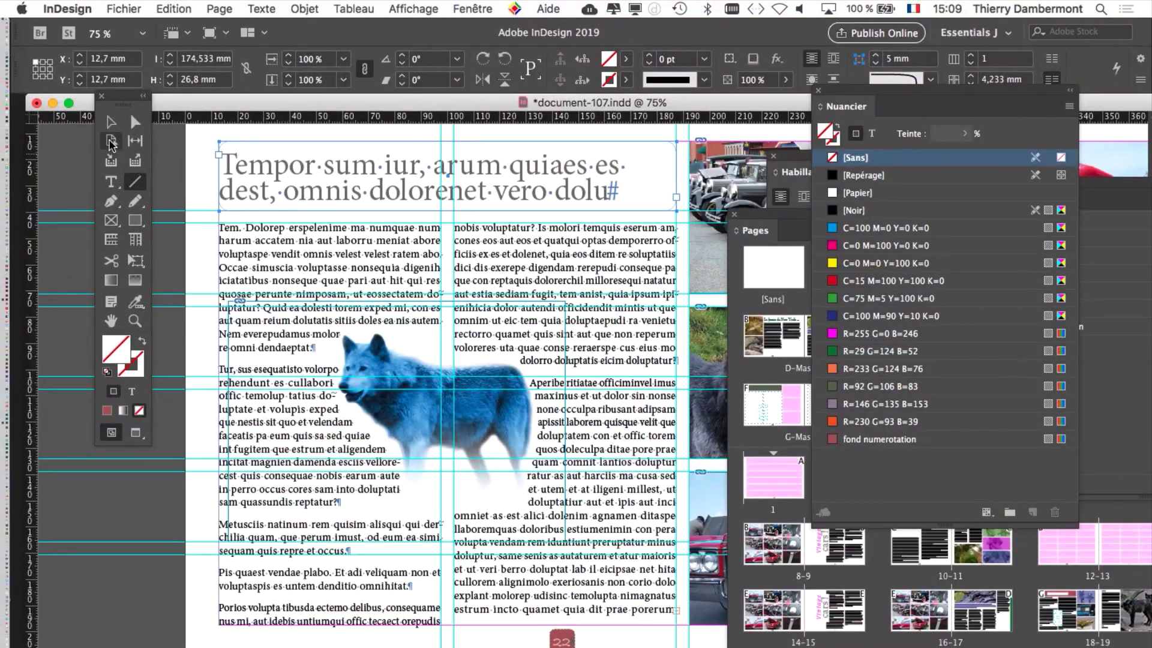
{"action": "key", "text": "v"}
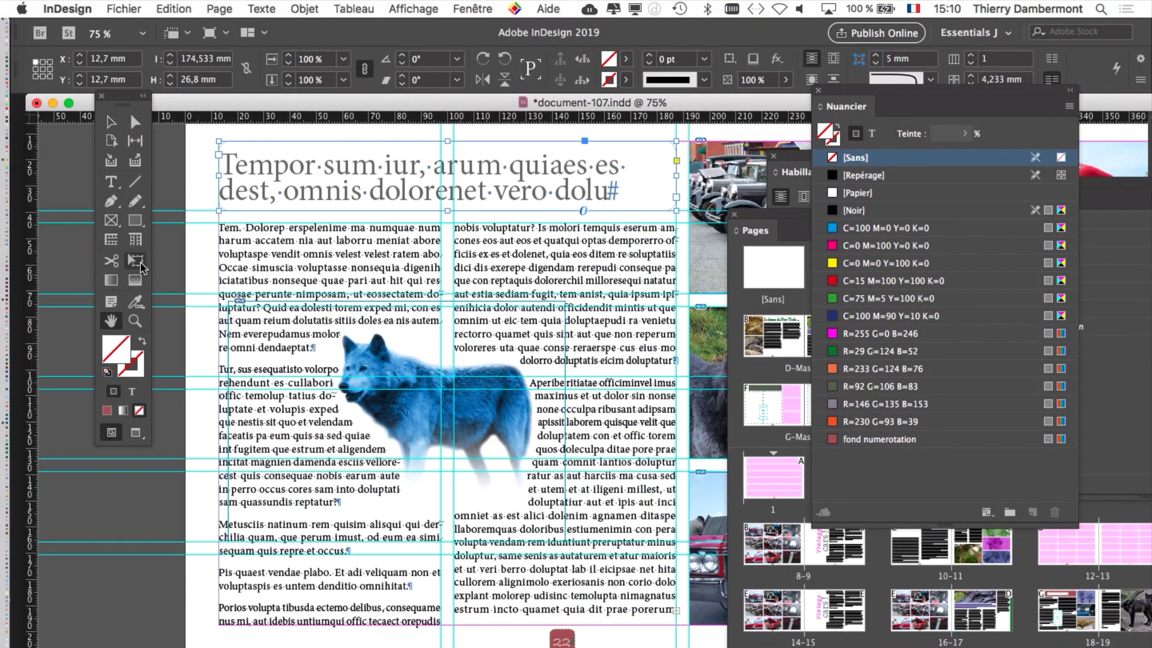
Step: Show the Stroke panel and move the Tools panel off page 22 onto the pasteboard
{"action": "key", "text": "super+F10"}
{"action": "key", "text": "t"}
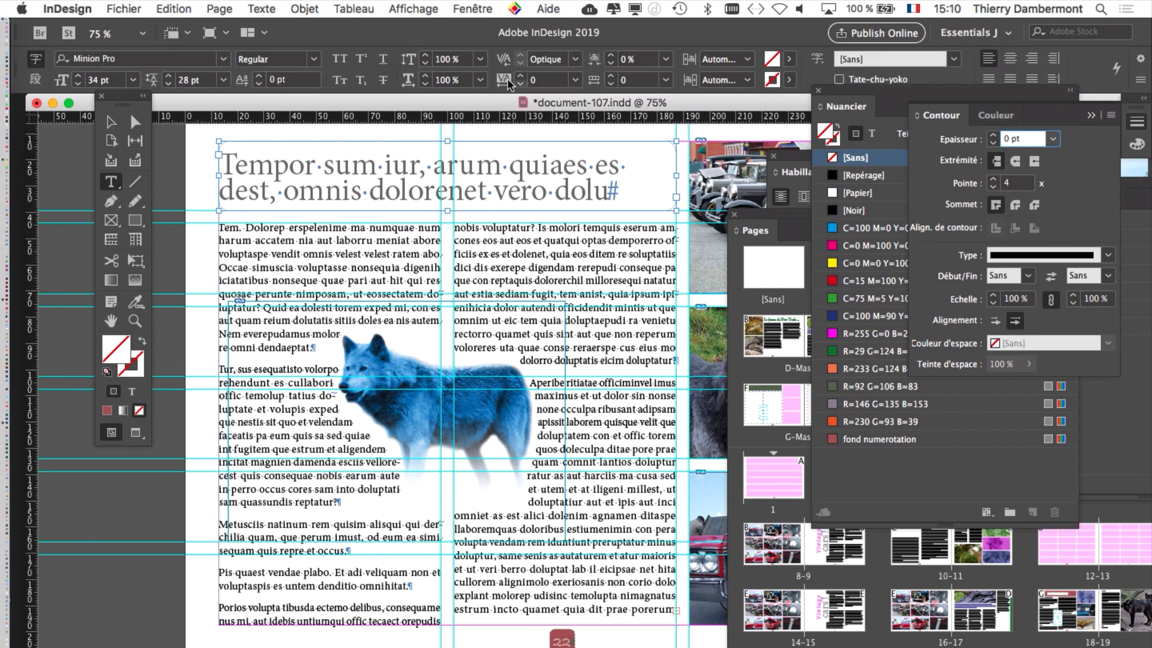
{"action": "left_click_drag", "start_coordinate": [112, 117], "coordinate": [87, 146]}
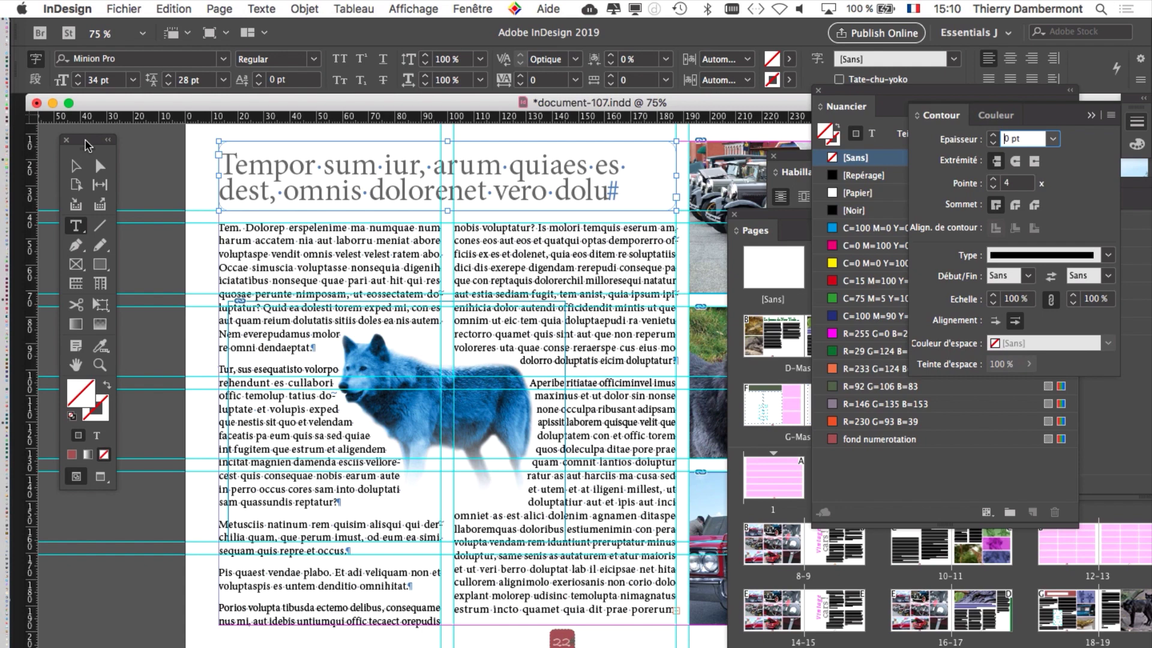
Step: Show the Paragraph panel and place it near the lower part of page 22, clear of the title
{"action": "left_click", "coordinate": [274, 7]}
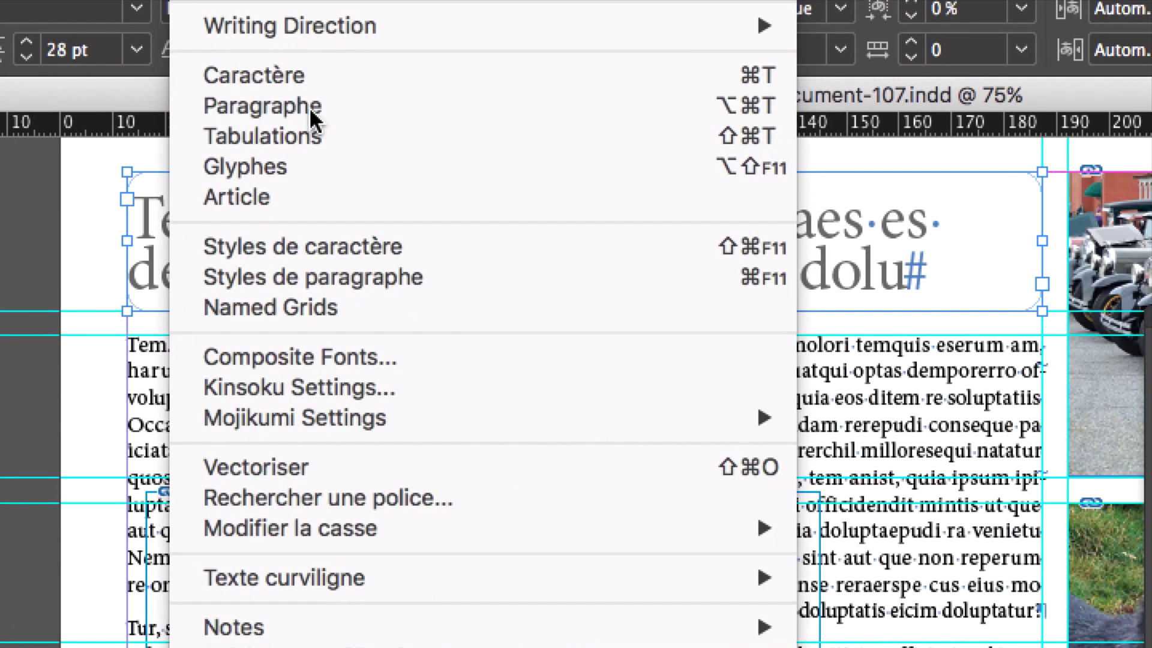
{"action": "left_click", "coordinate": [308, 107]}
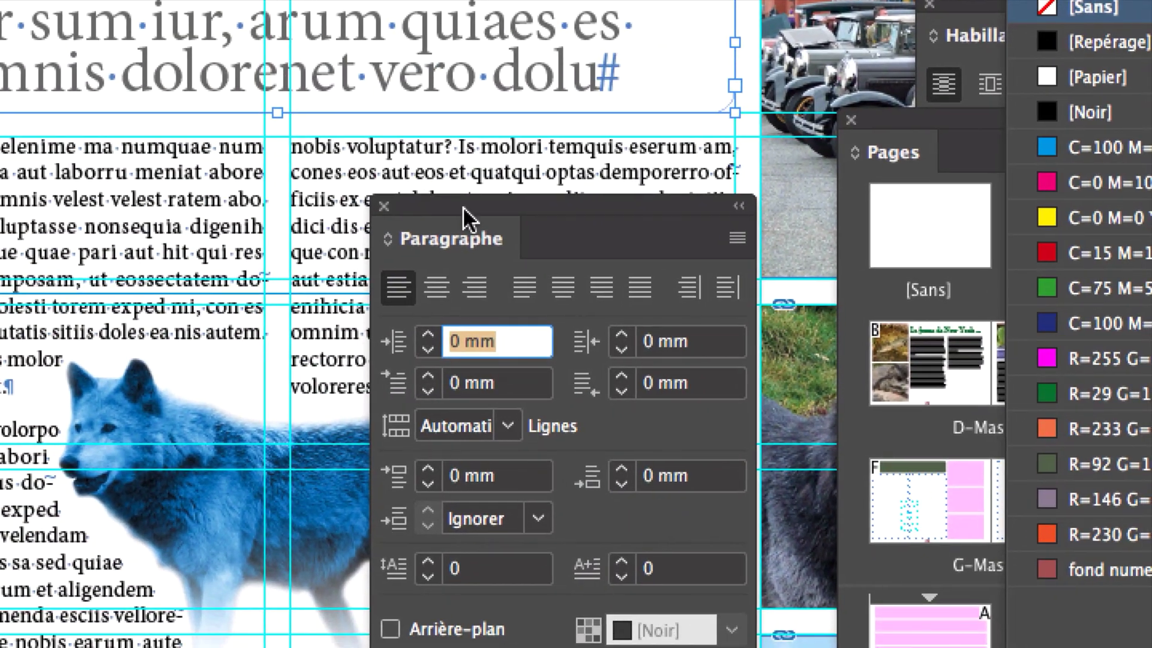
{"action": "left_click_drag", "start_coordinate": [463, 206], "coordinate": [79, 2]}
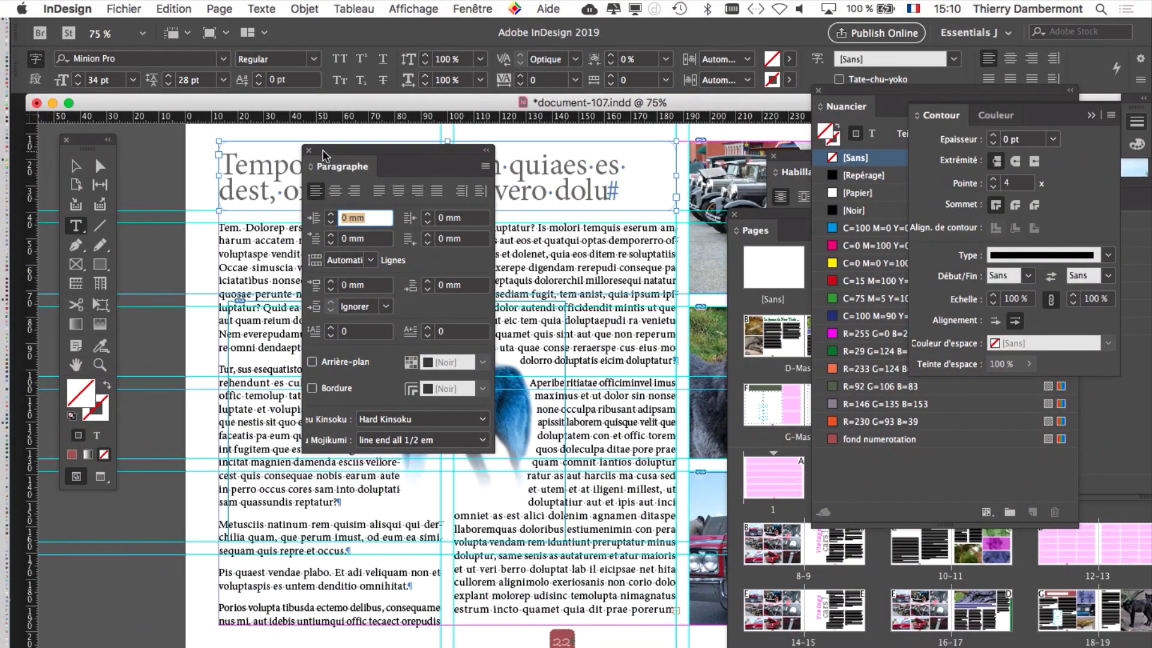
{"action": "left_click_drag", "start_coordinate": [326, 157], "coordinate": [163, 493]}
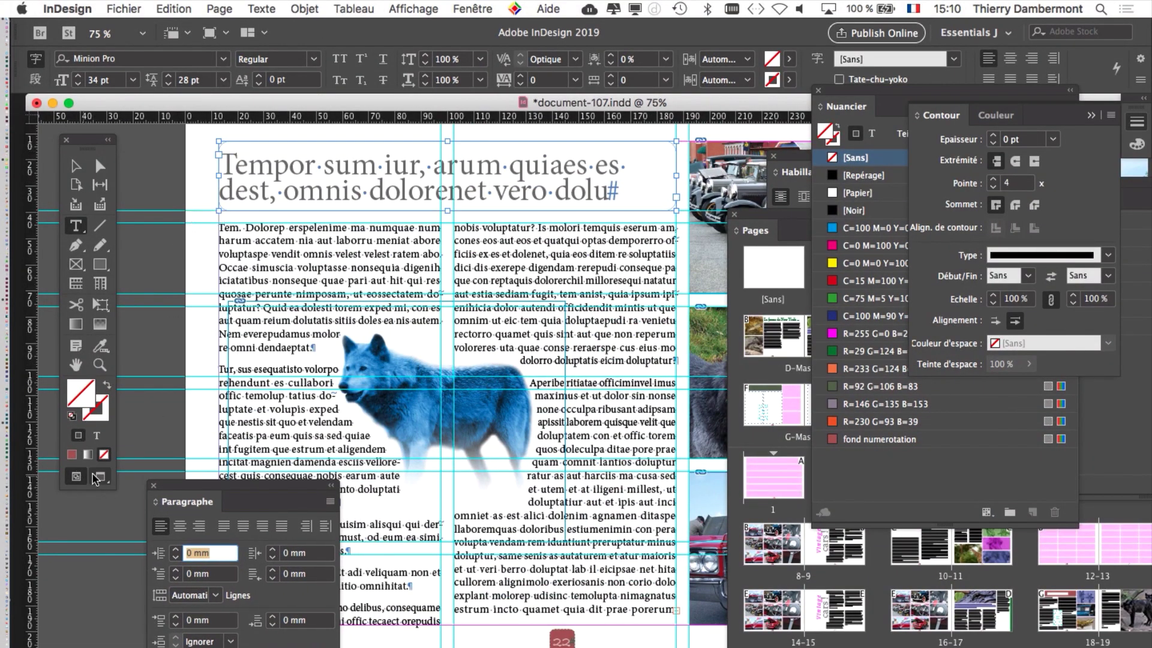
Step: Preview page 22 without guides and hidden characters, and select the title frame
{"action": "left_click", "coordinate": [100, 477]}
{"action": "left_click", "coordinate": [79, 169]}
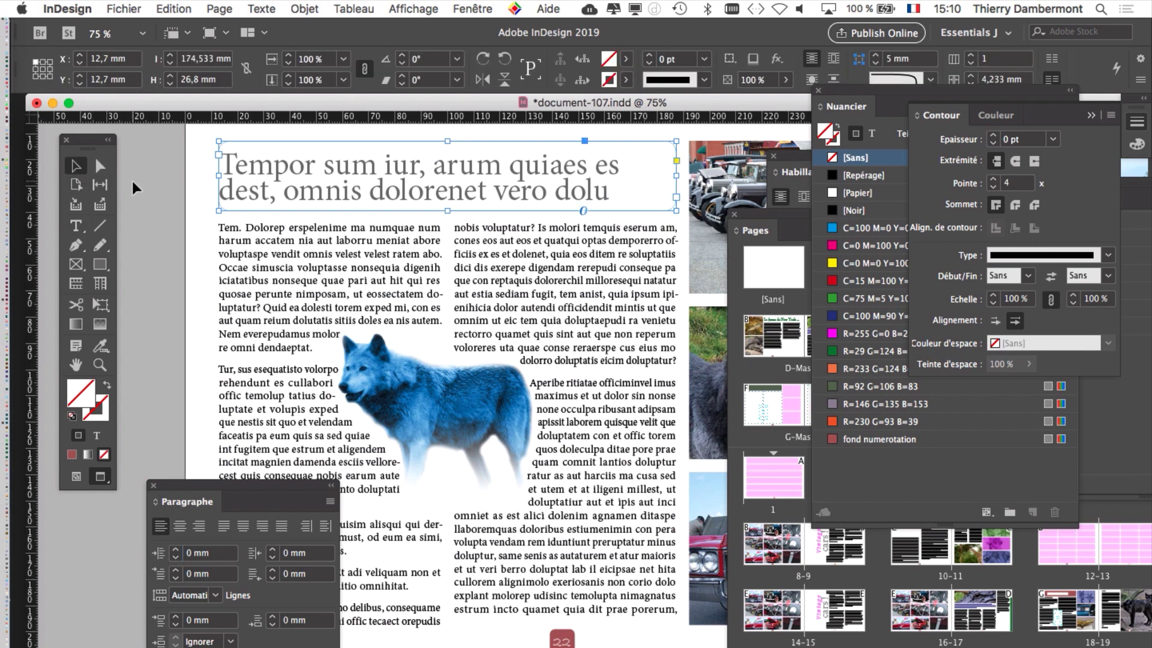
{"action": "left_click", "coordinate": [136, 187]}
{"action": "left_click", "coordinate": [481, 380]}
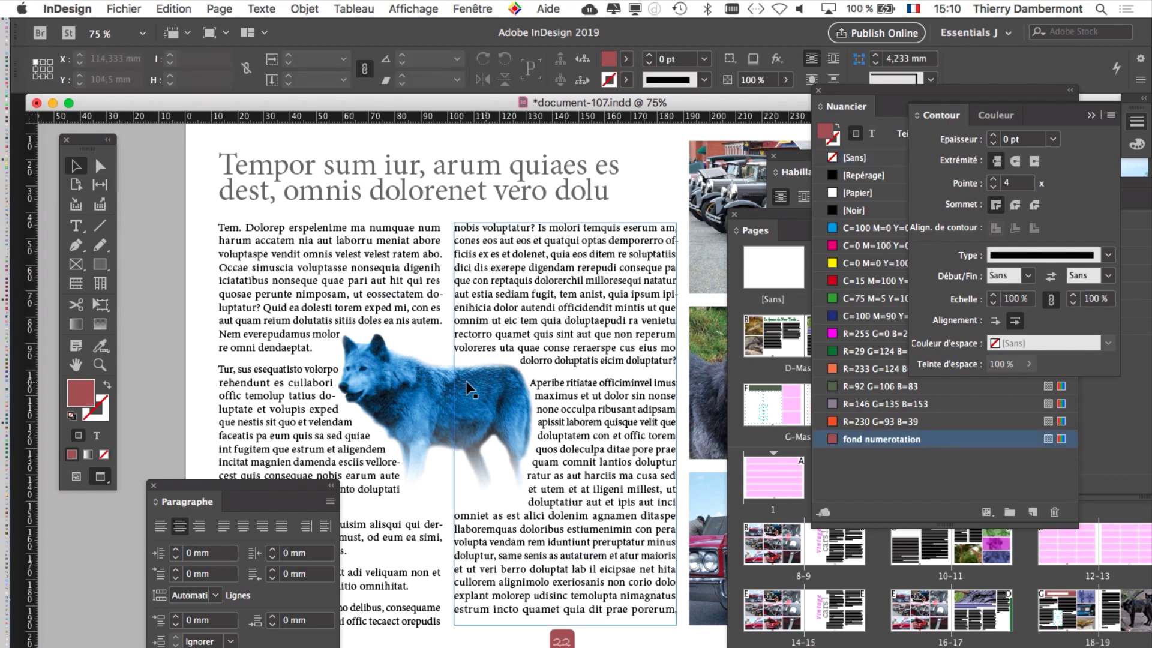
{"action": "left_click", "coordinate": [379, 252]}
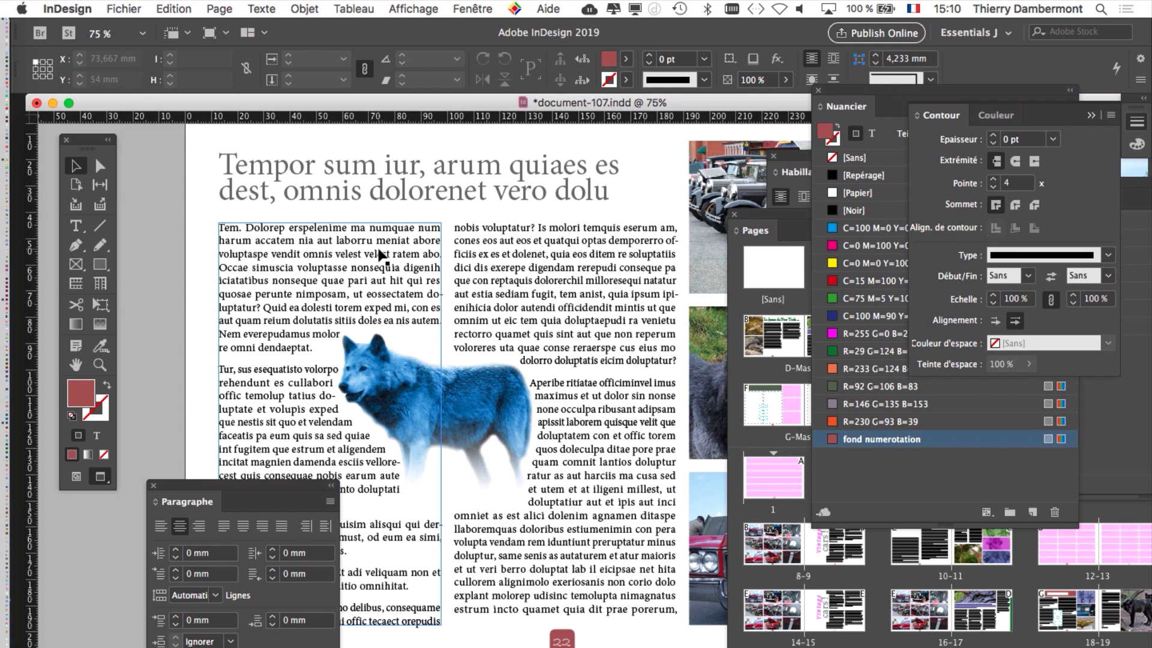
{"action": "left_click", "coordinate": [434, 174]}
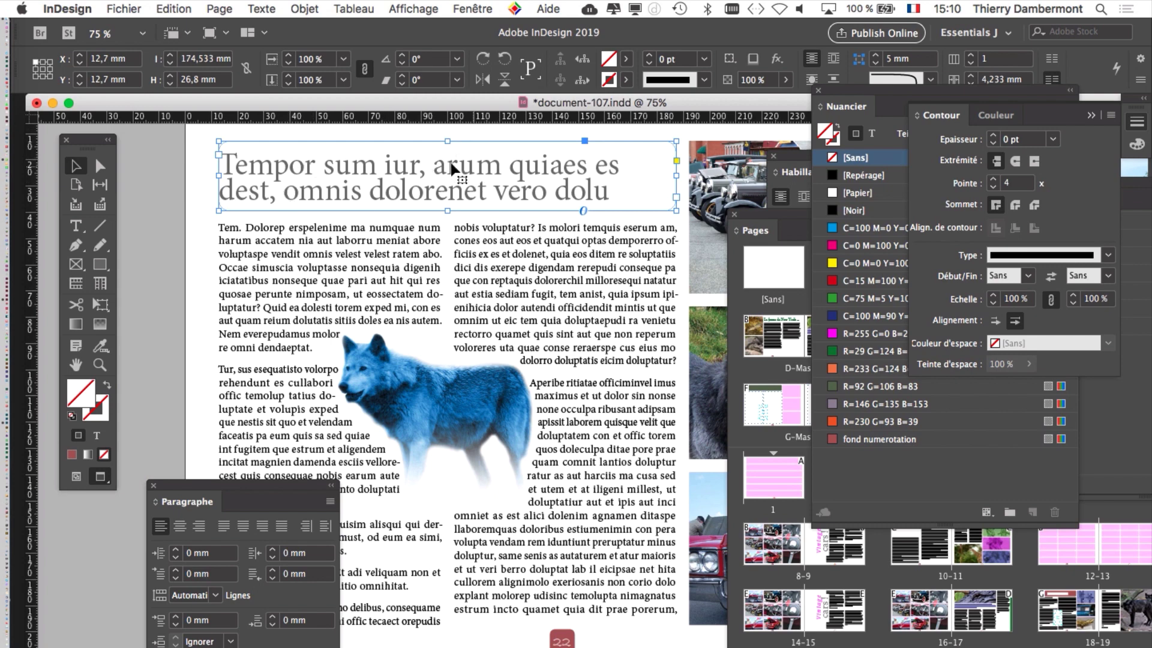
Step: Save the document under the new name document-108.indd in the same folder
{"action": "key", "text": "super+shift+s"}
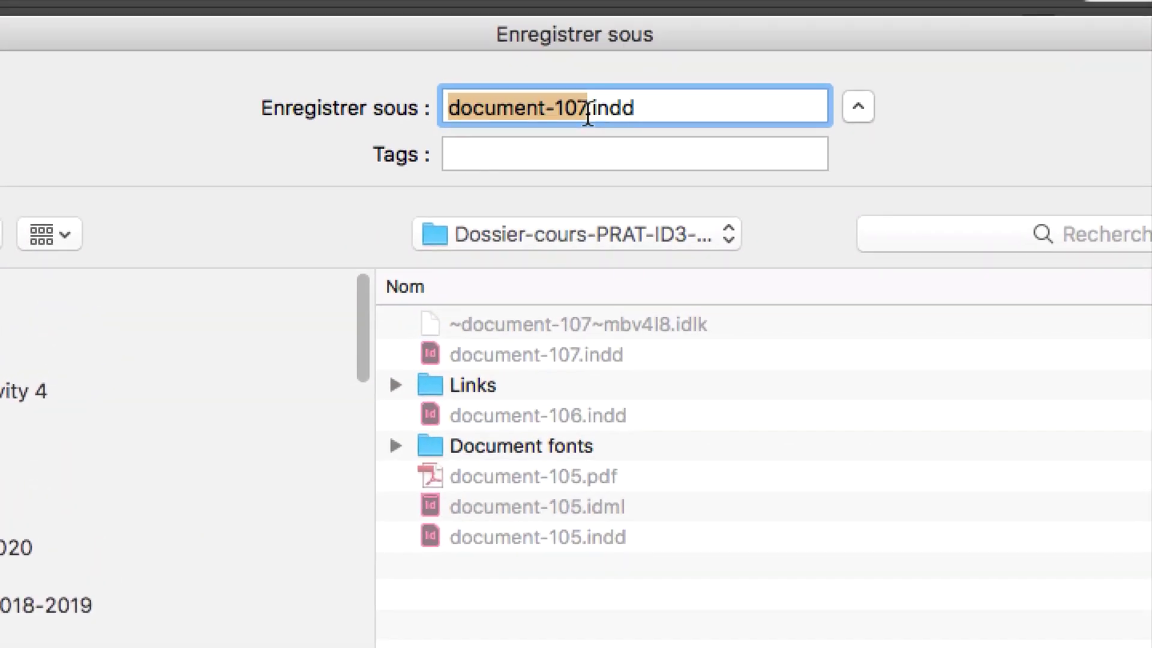
{"action": "left_click", "coordinate": [586, 95]}
{"action": "left_click_drag", "start_coordinate": [586, 95], "coordinate": [578, 99]}
{"action": "type", "text": "8"}
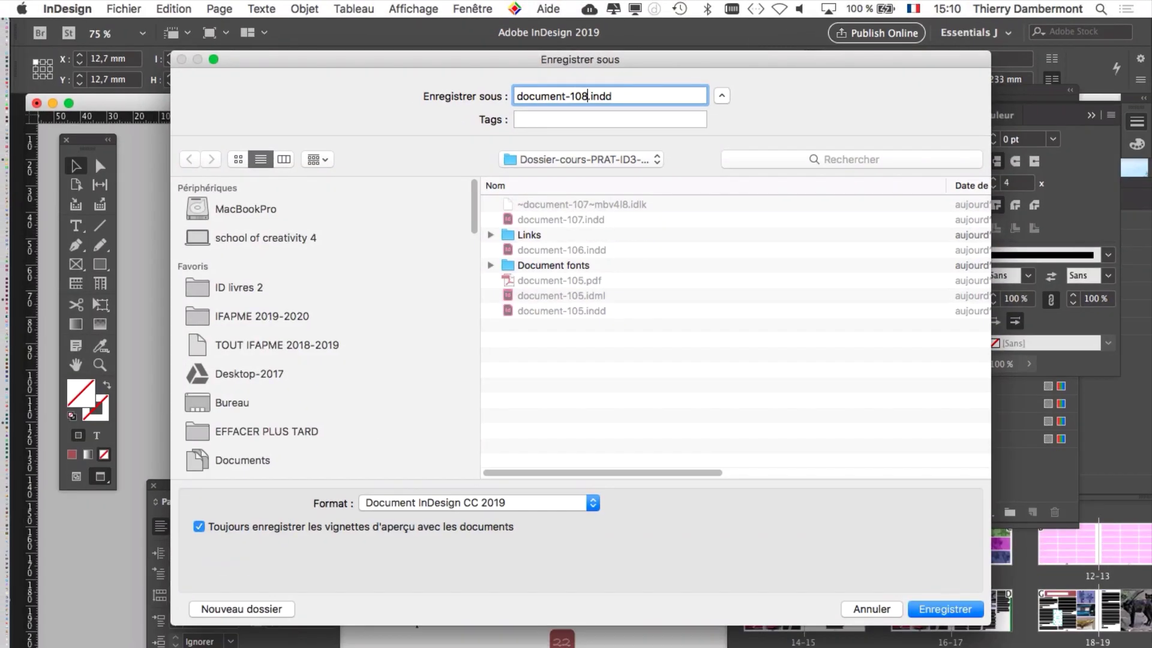
{"action": "key", "text": "Return"}
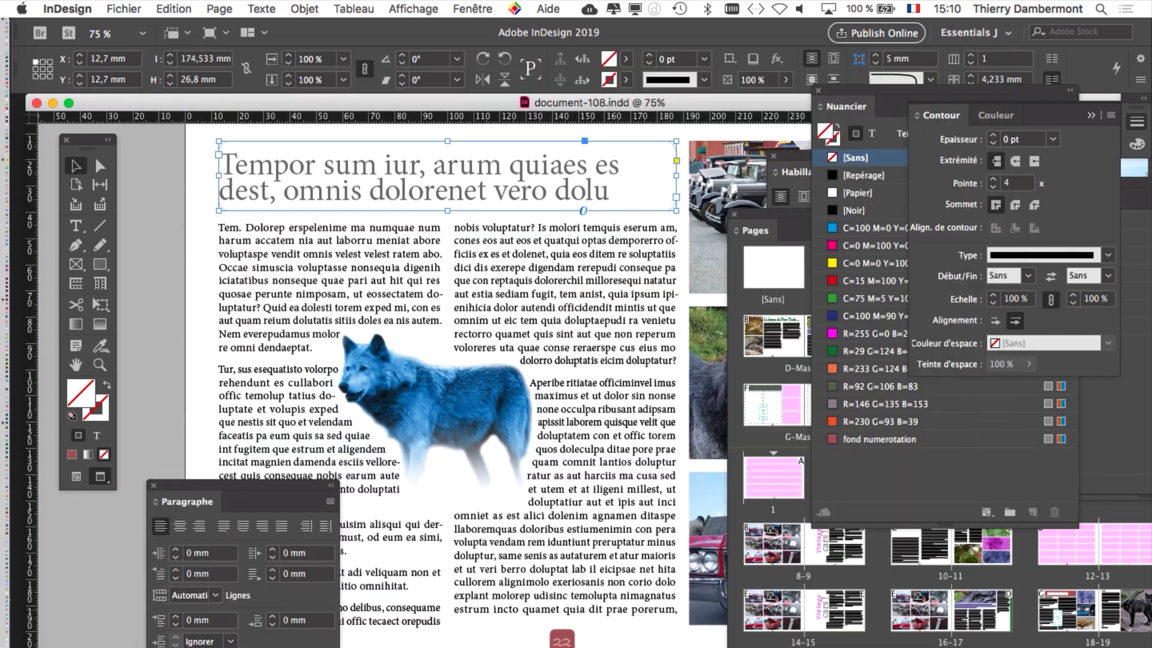
{"action": "left_click", "coordinate": [124, 8]}
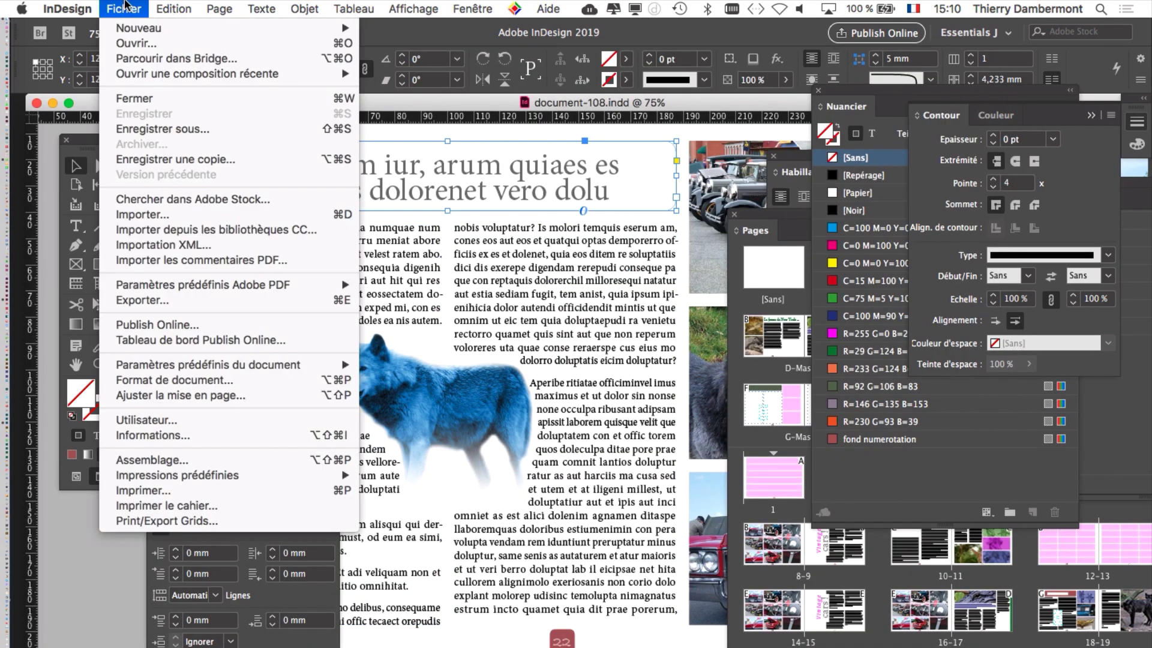
{"action": "left_click", "coordinate": [180, 128]}
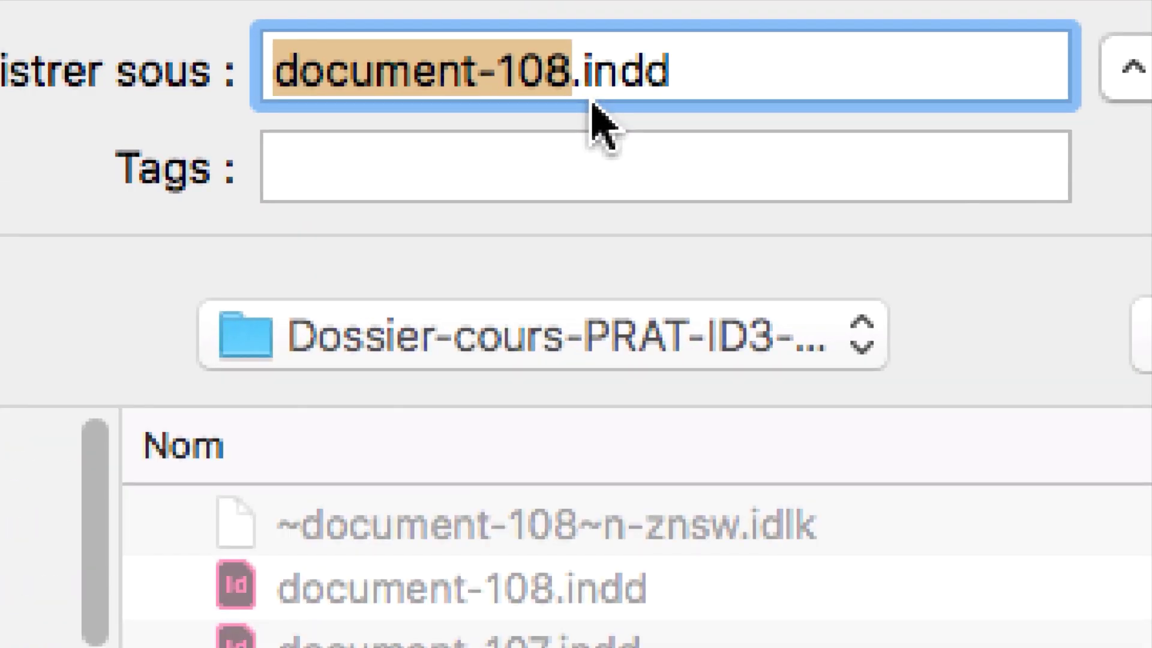
{"action": "left_click", "coordinate": [565, 90]}
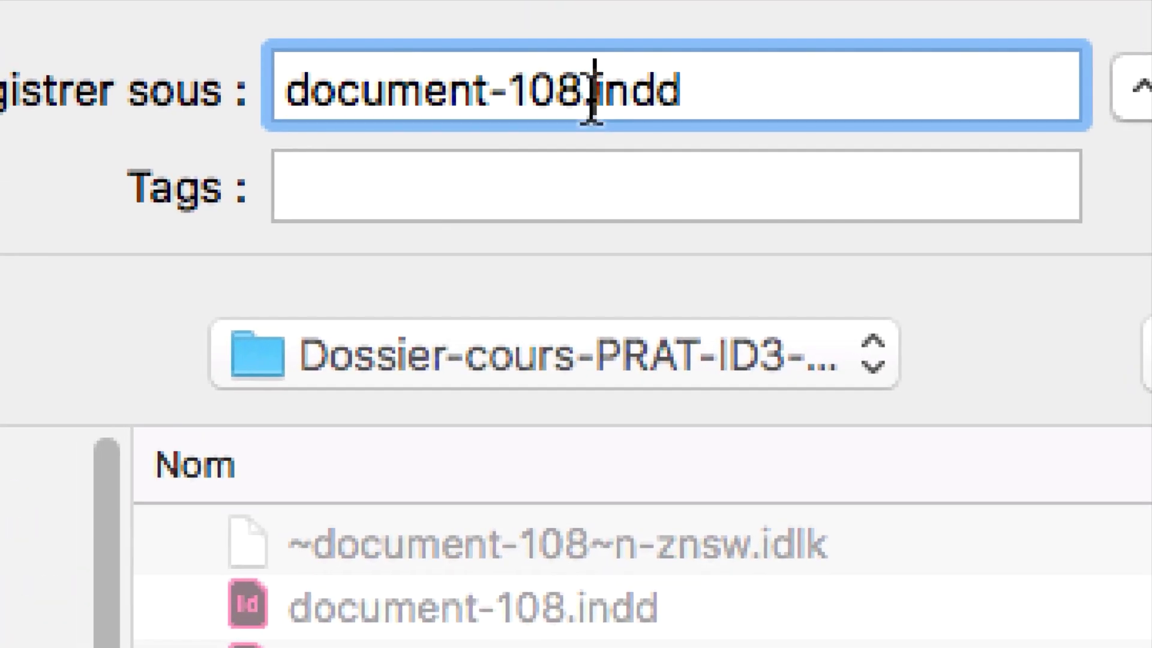
{"action": "key", "text": "shift+Left"}
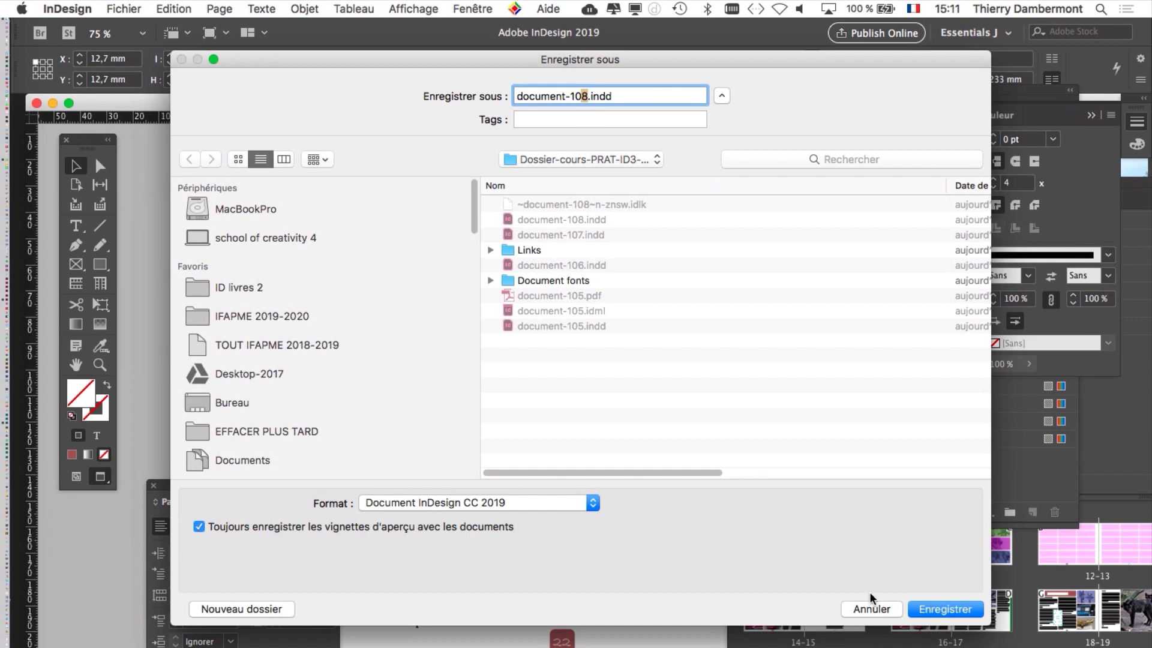
{"action": "left_click", "coordinate": [872, 609]}
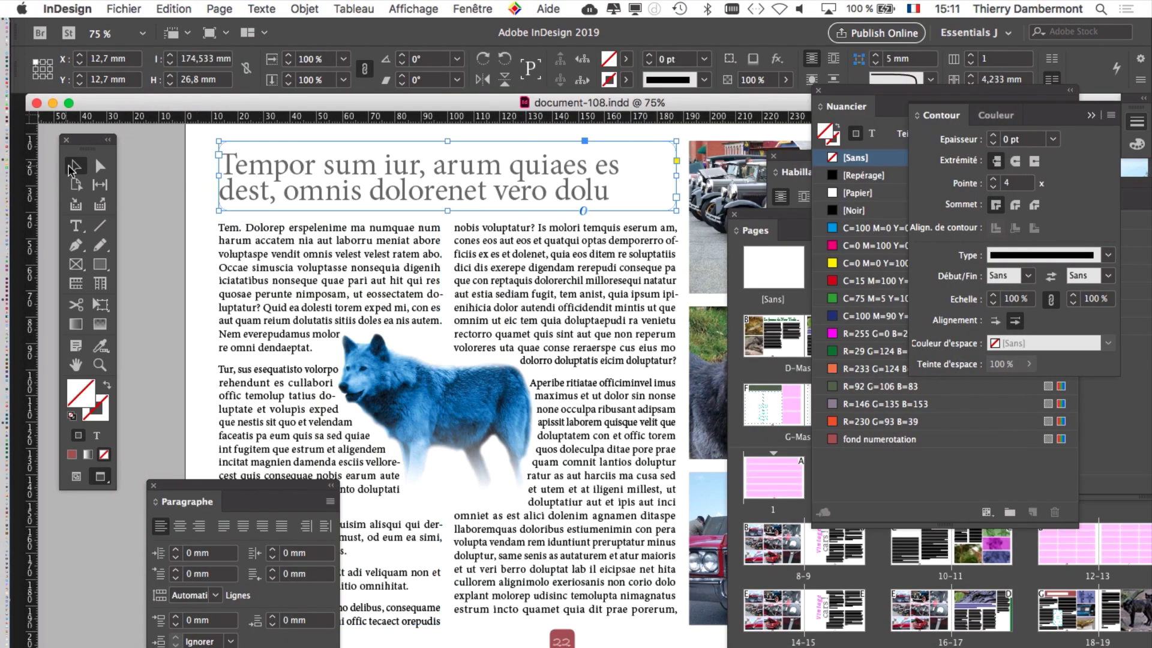
Step: Deselect the title frame and show the Layers panel
{"action": "left_click", "coordinate": [162, 214]}
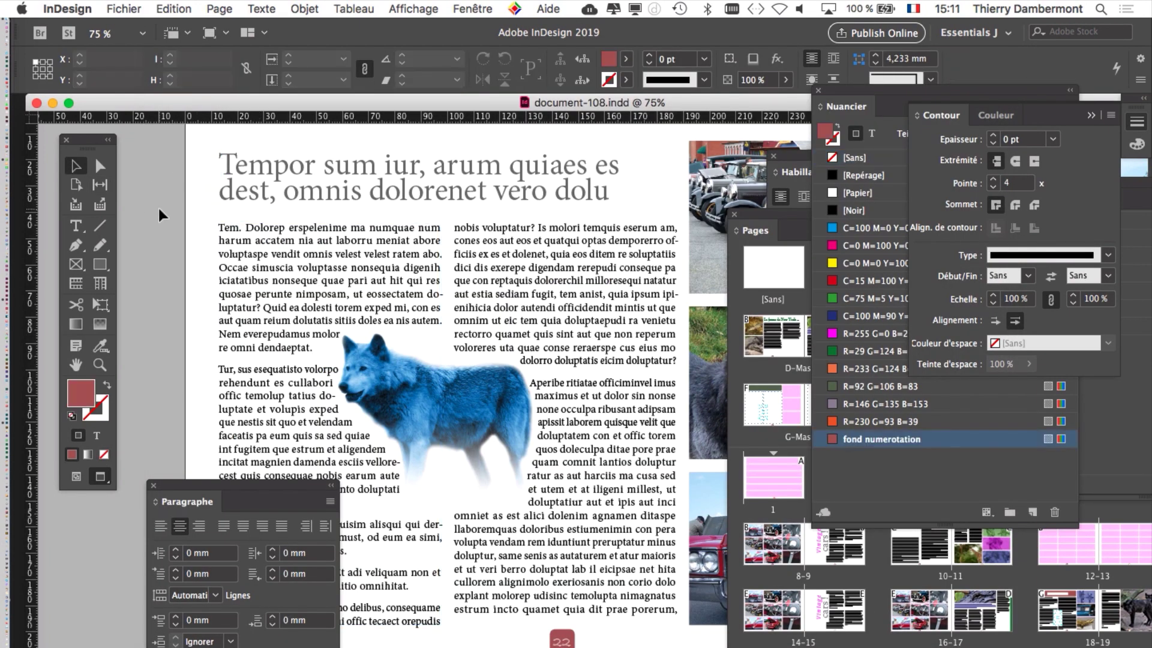
{"action": "key", "text": "F7"}
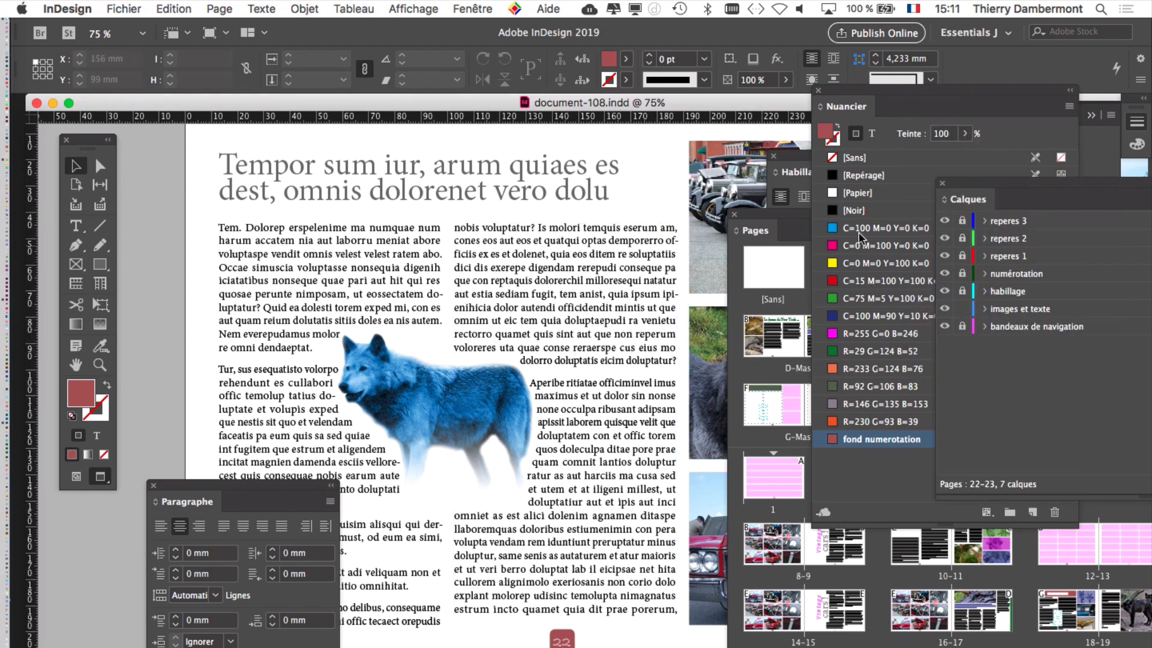
Step: Display page 18 from the Pages panel and move that panel clear of the page's title and text columns
{"action": "left_click_drag", "start_coordinate": [776, 232], "coordinate": [585, 42]}
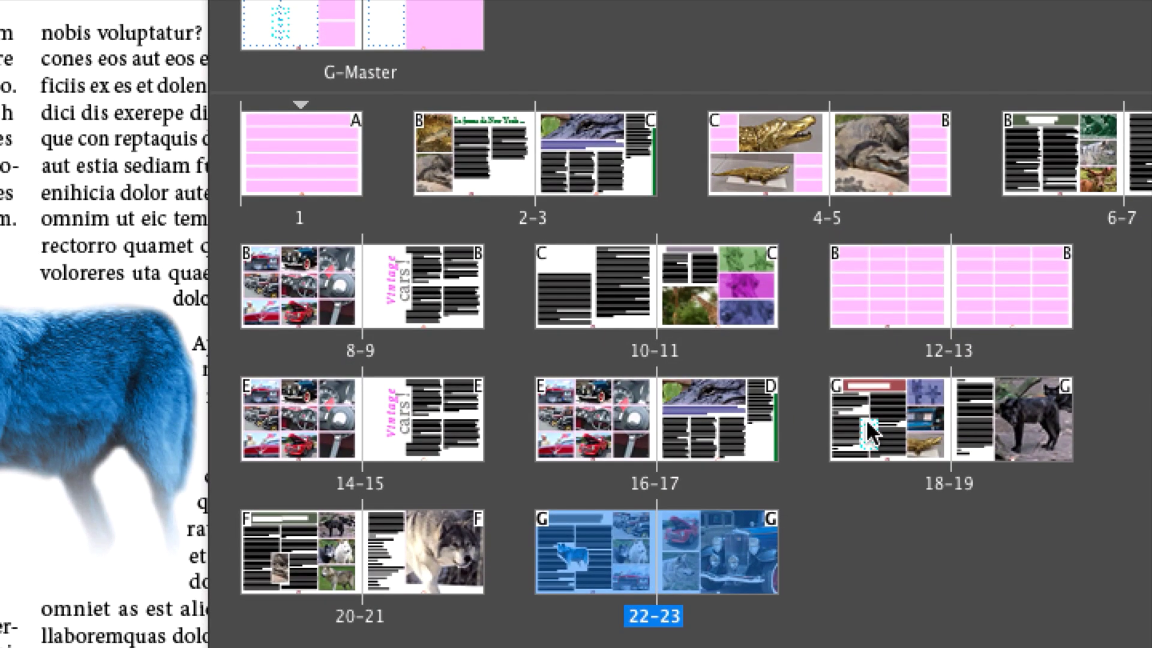
{"action": "double_click", "coordinate": [870, 431]}
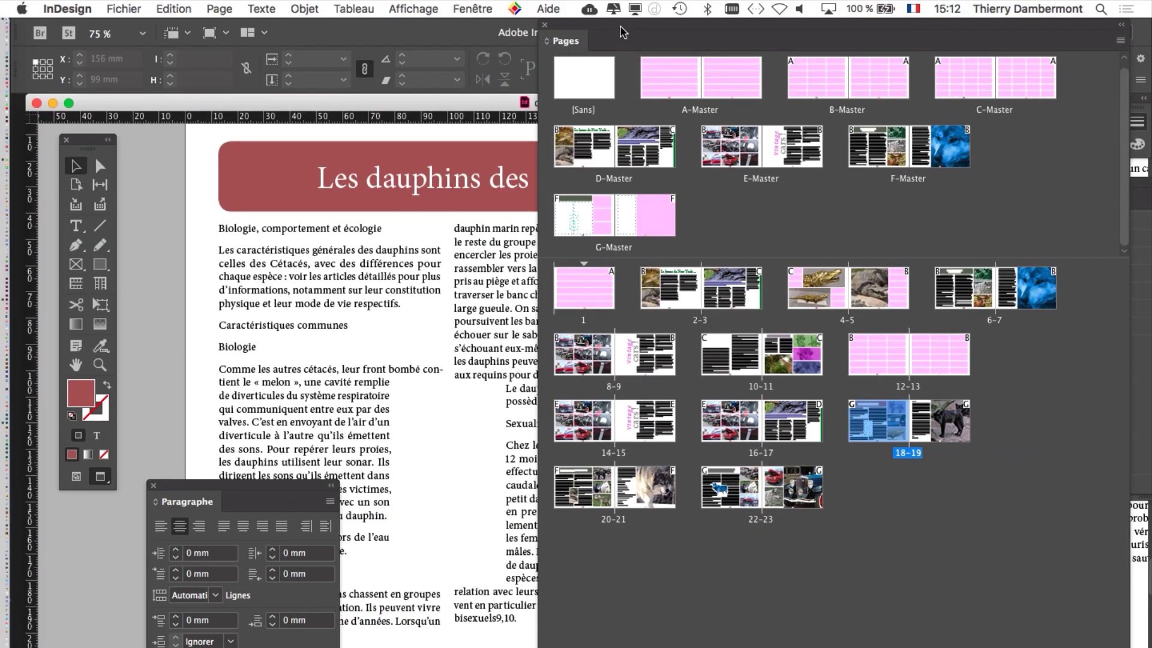
{"action": "left_click_drag", "start_coordinate": [626, 30], "coordinate": [813, 38]}
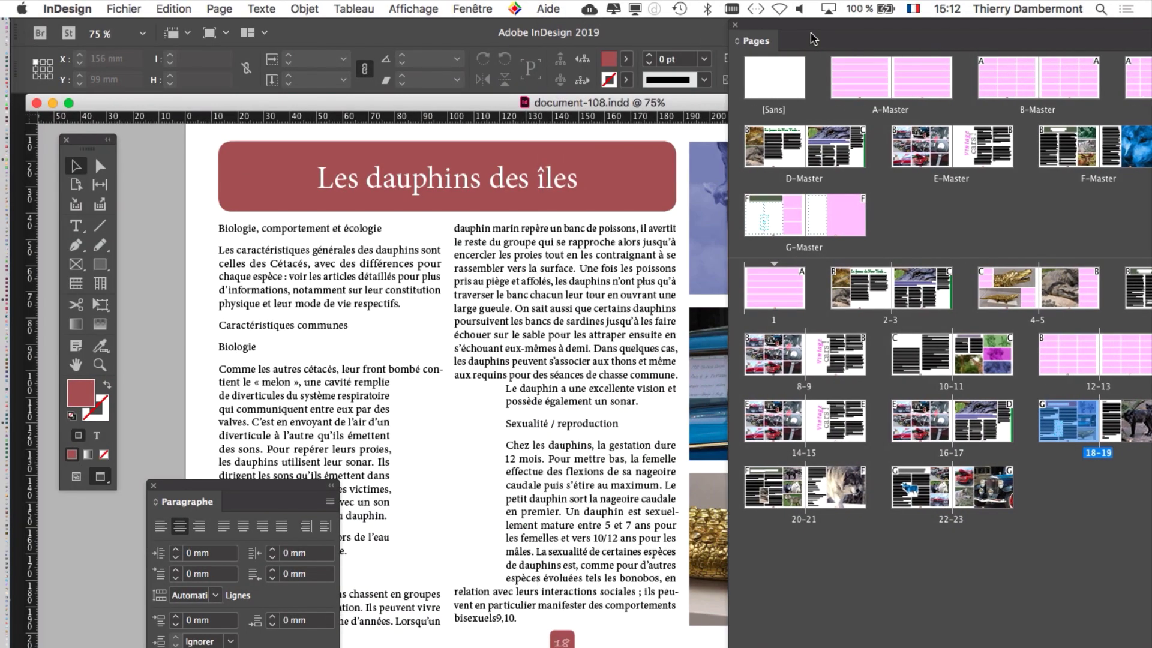
{"action": "scroll", "coordinate": [329, 219], "scroll_direction": "right", "scroll_amount": 3}
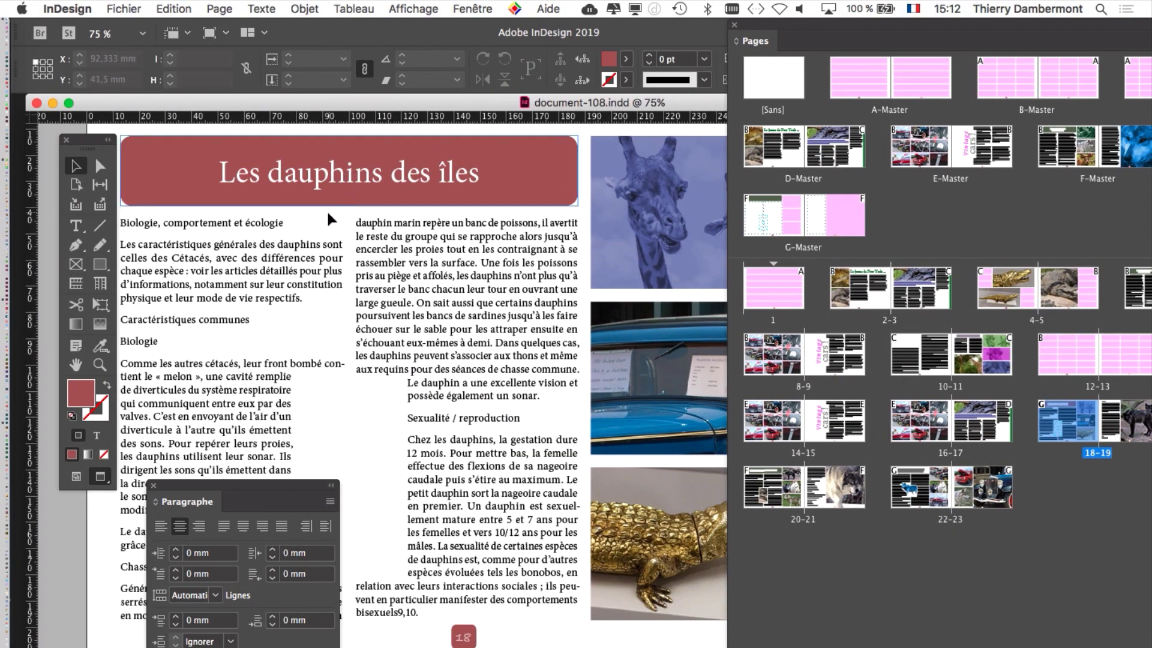
{"action": "left_click", "coordinate": [329, 223]}
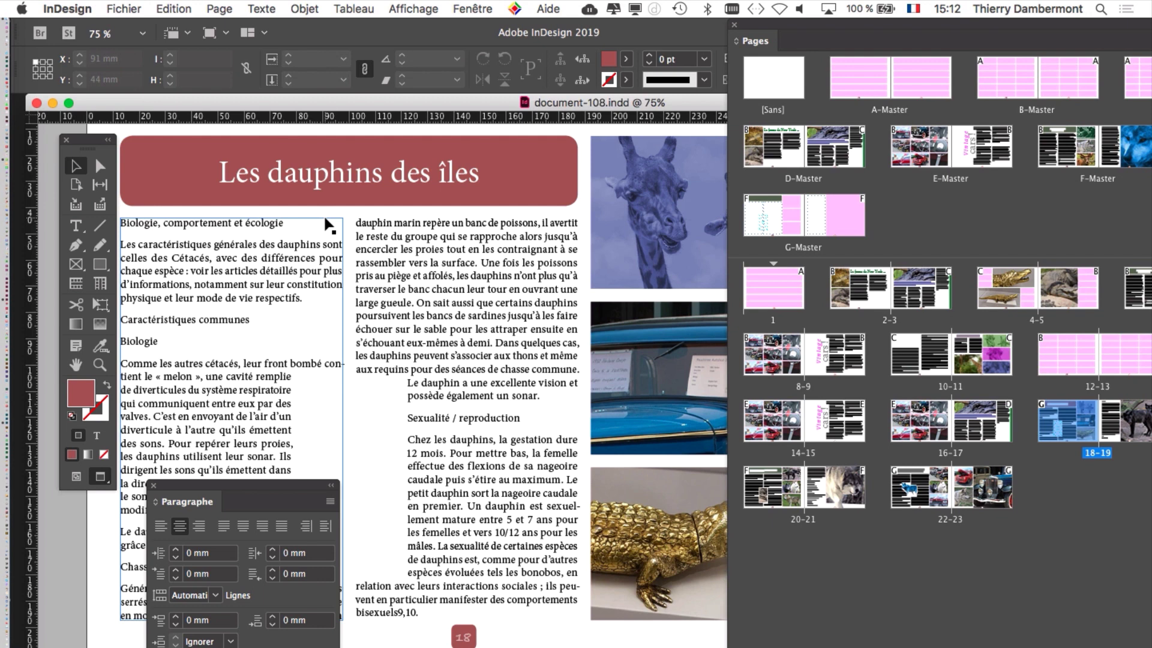
{"action": "left_click", "coordinate": [294, 211]}
{"action": "scroll", "coordinate": [420, 192], "scroll_direction": "left", "scroll_amount": 2}
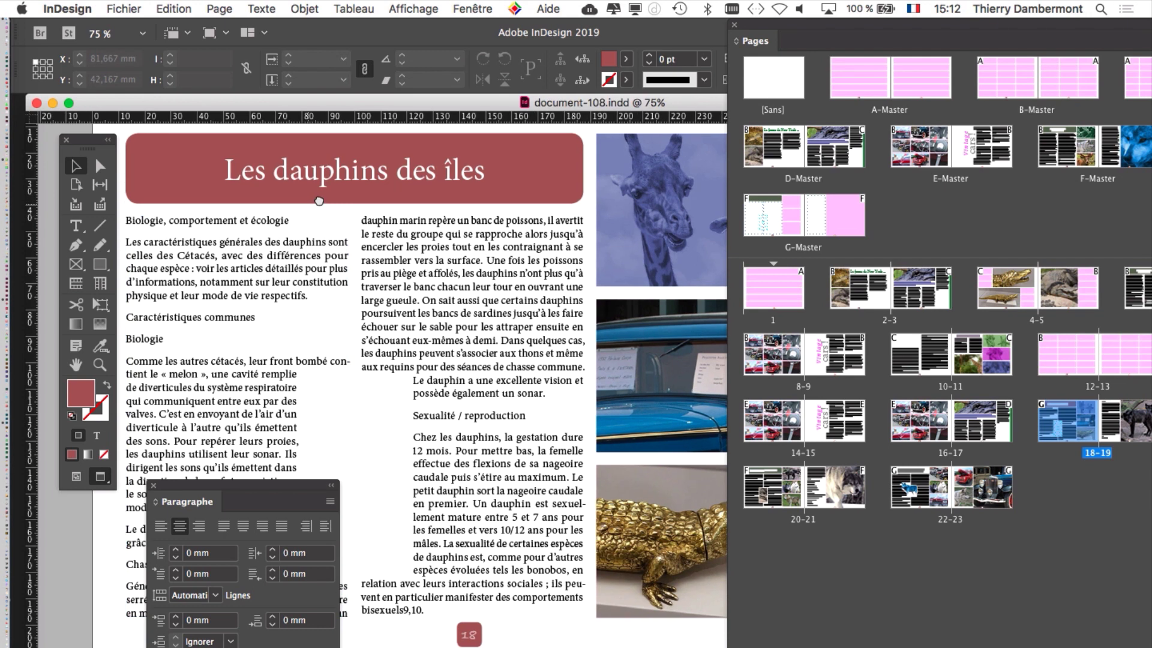
Step: Widen the visible part of the Pages panel and compare the layouts of pages 22, 20 and 18
{"action": "left_click_drag", "start_coordinate": [780, 25], "coordinate": [702, 25]}
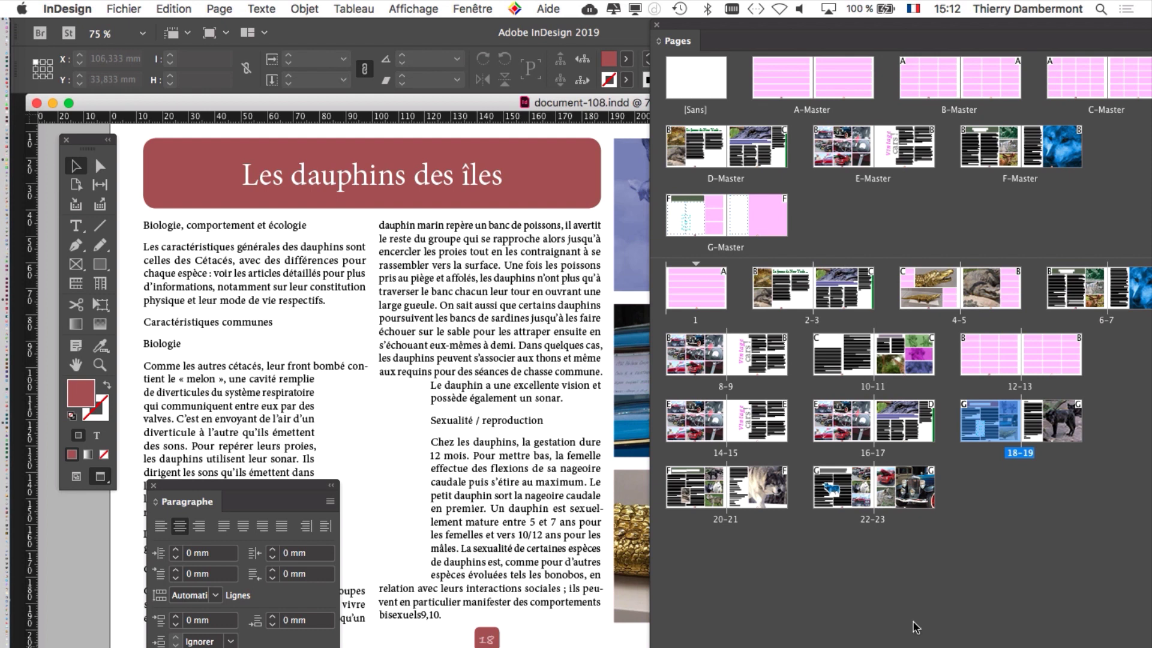
{"action": "left_click", "coordinate": [698, 497]}
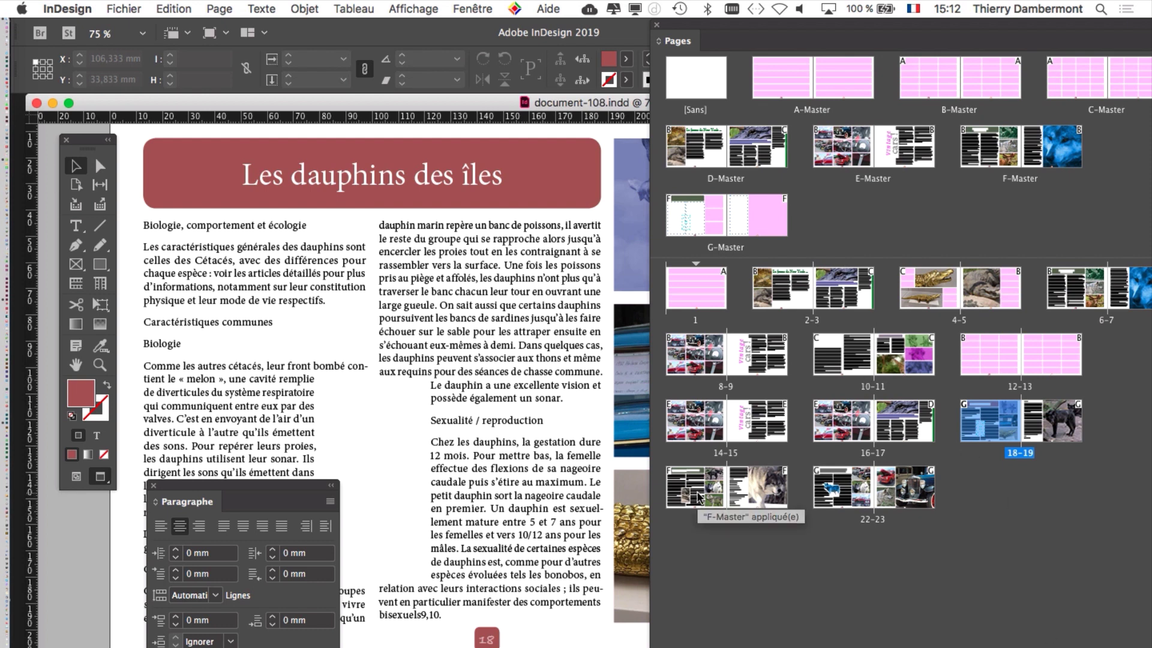
{"action": "double_click", "coordinate": [839, 489]}
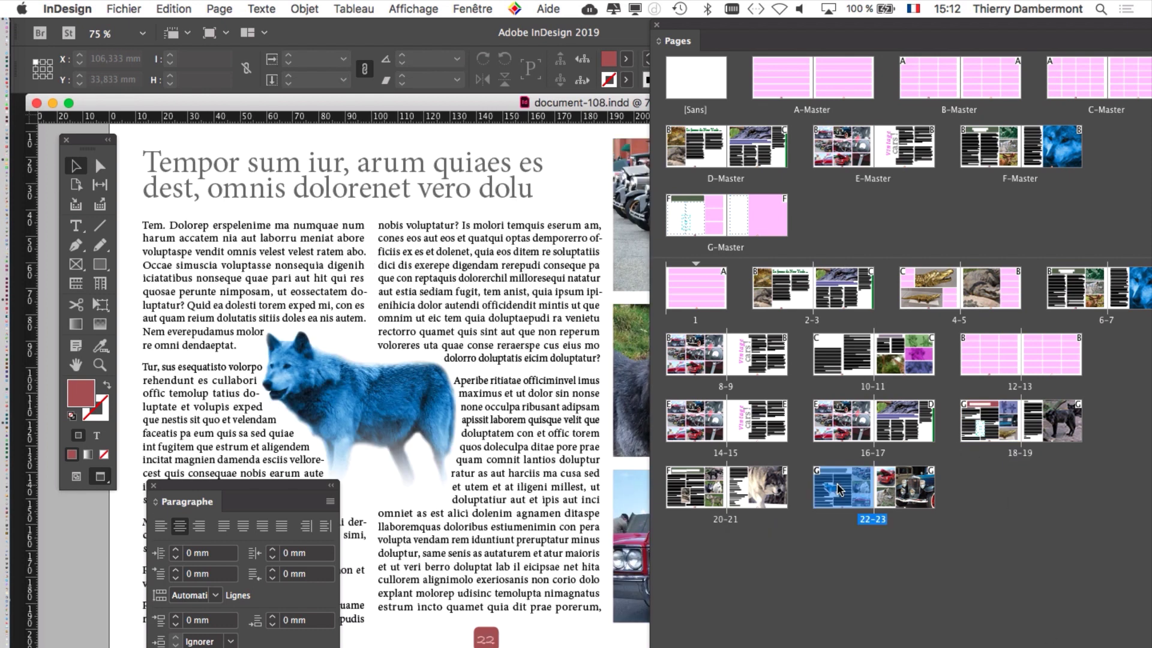
{"action": "double_click", "coordinate": [693, 497]}
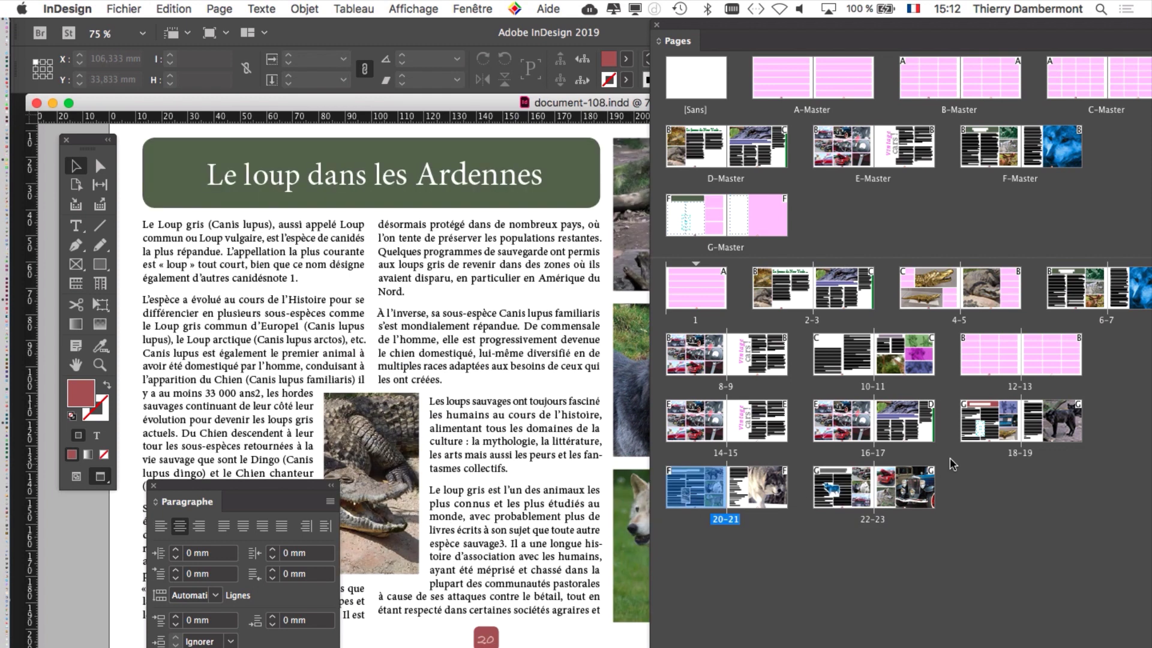
{"action": "double_click", "coordinate": [984, 436]}
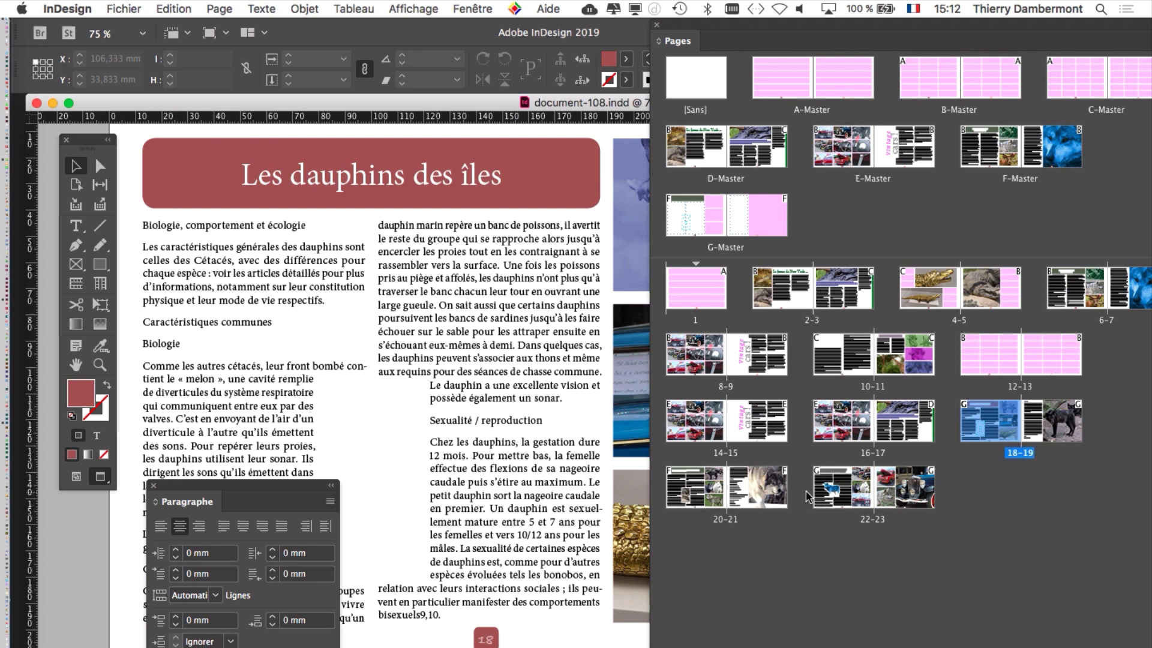
Step: Display page 22 and put the text cursor in its two-line title with the Type tool
{"action": "double_click", "coordinate": [846, 499]}
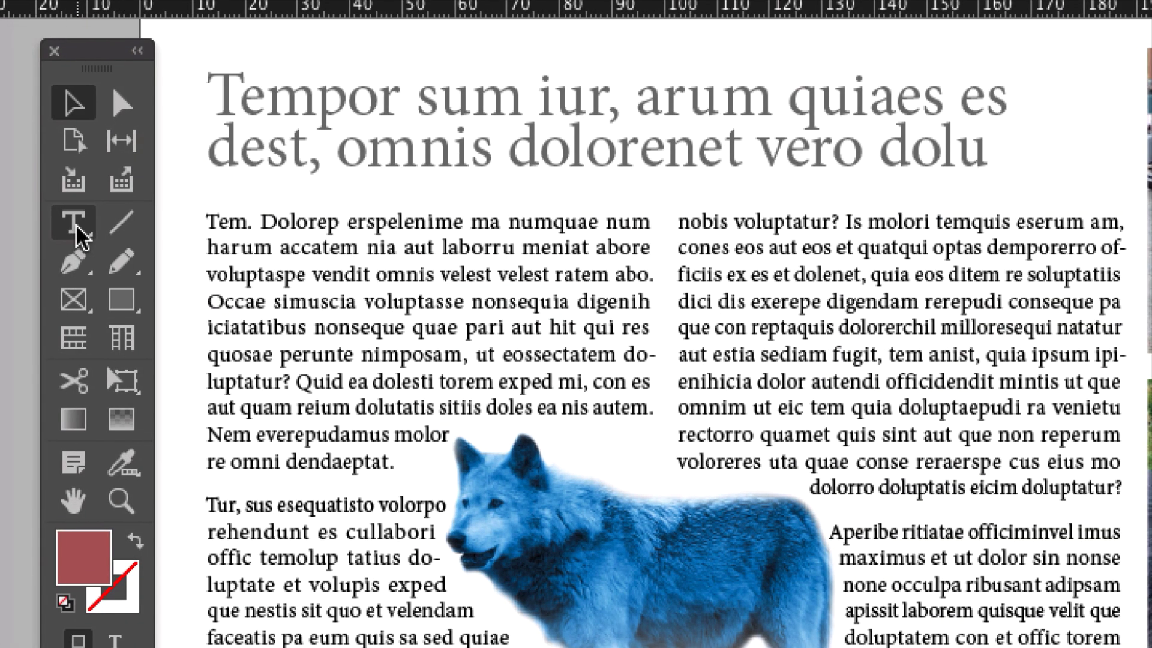
{"action": "left_click", "coordinate": [76, 230]}
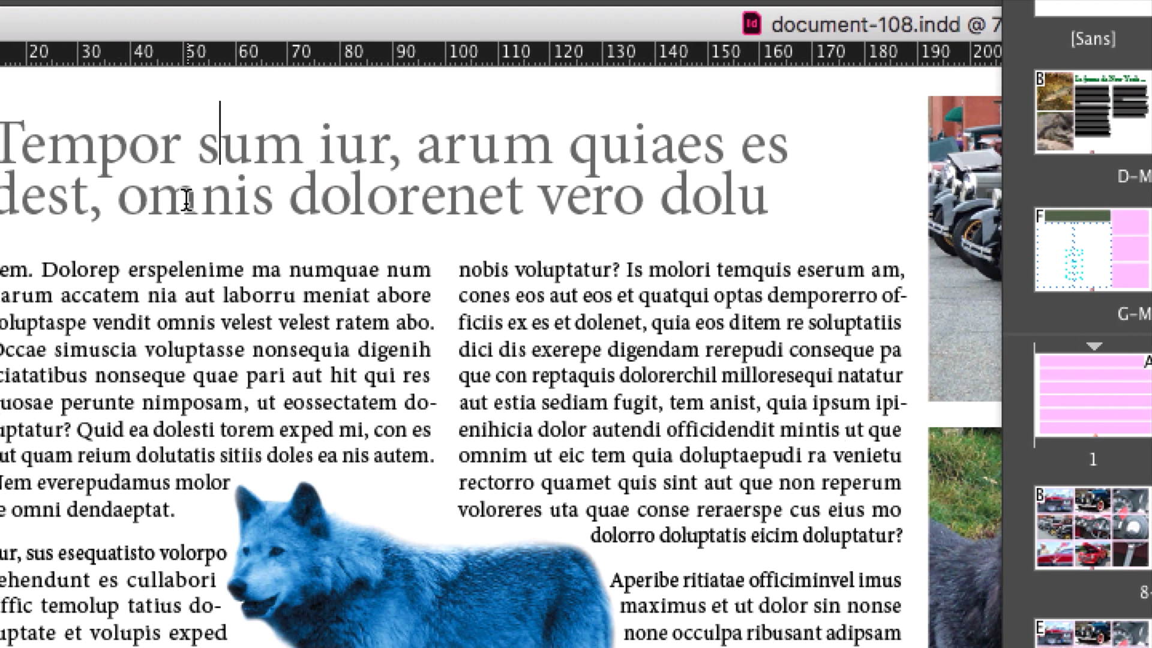
{"action": "left_click", "coordinate": [163, 233]}
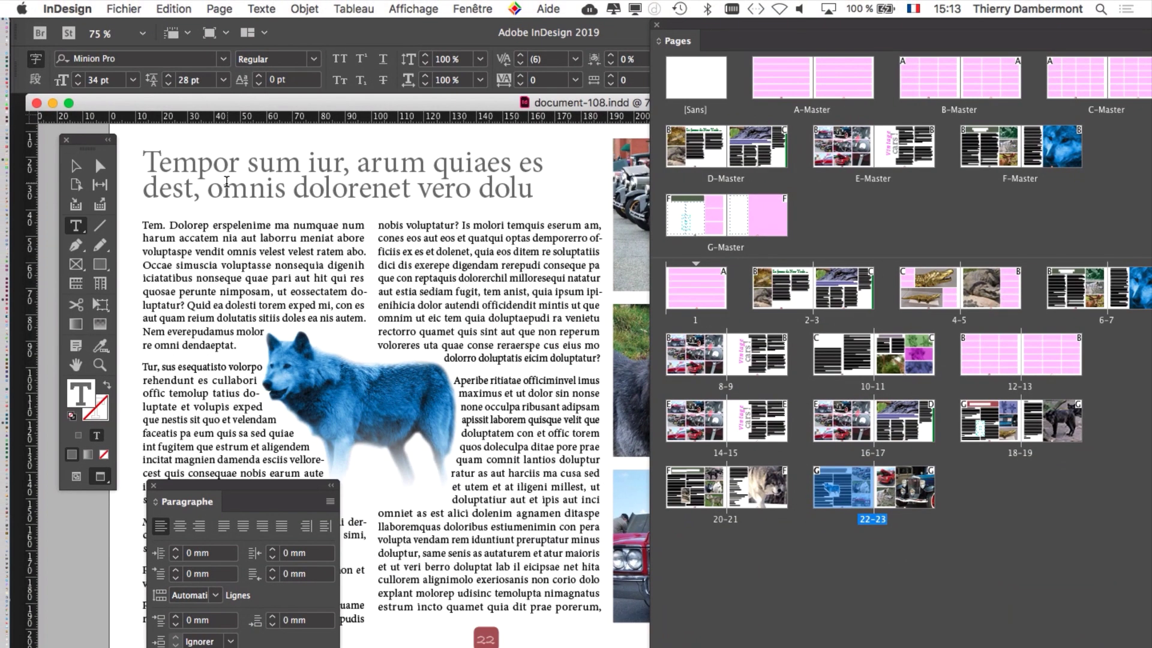
Step: Show the Paragraph Styles panel, place it below the page 22 title, and put the text cursor in that title
{"action": "left_click", "coordinate": [262, 9]}
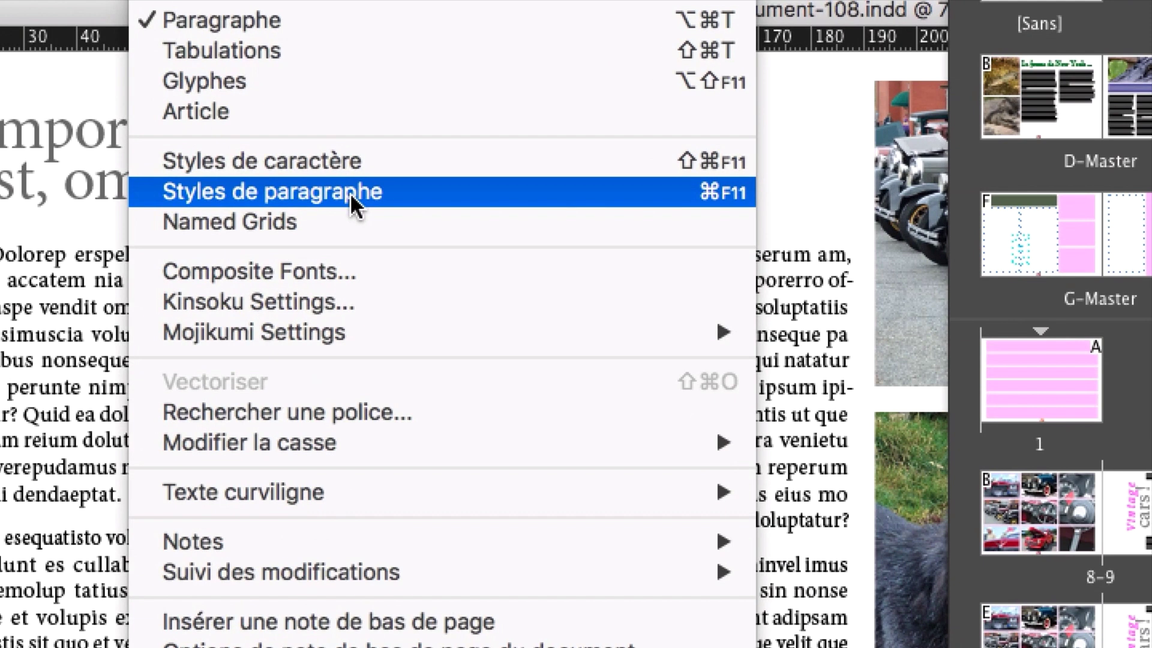
{"action": "left_click", "coordinate": [356, 192]}
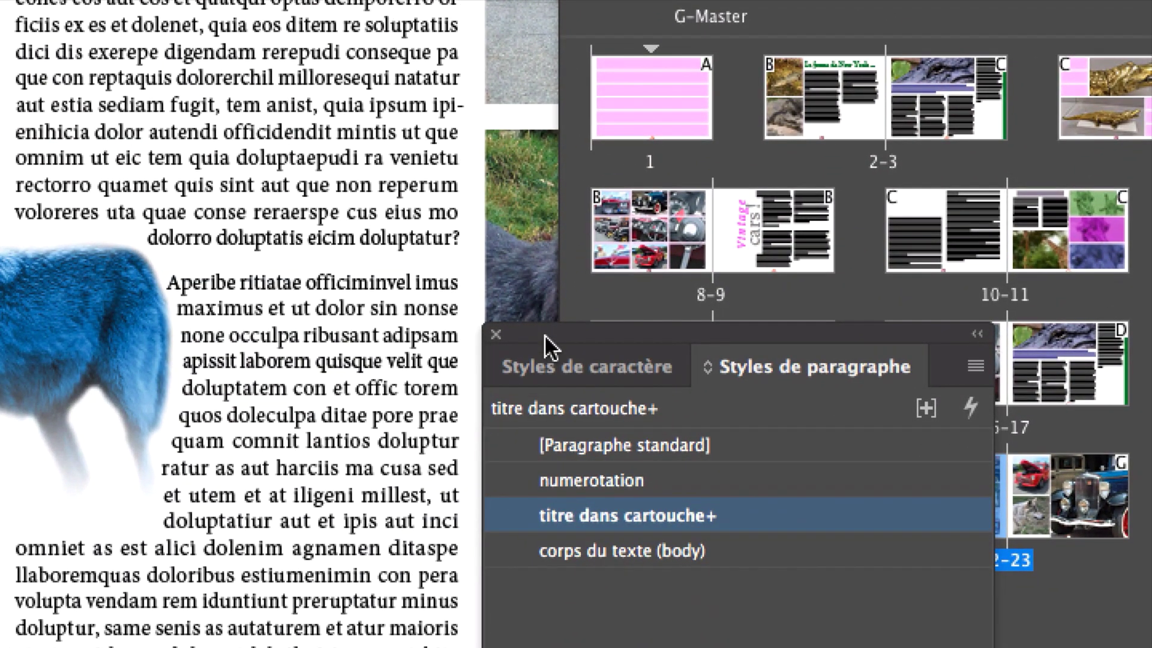
{"action": "left_click_drag", "start_coordinate": [547, 342], "coordinate": [0, 0]}
{"action": "left_click_drag", "start_coordinate": [347, 227], "coordinate": [273, 252]}
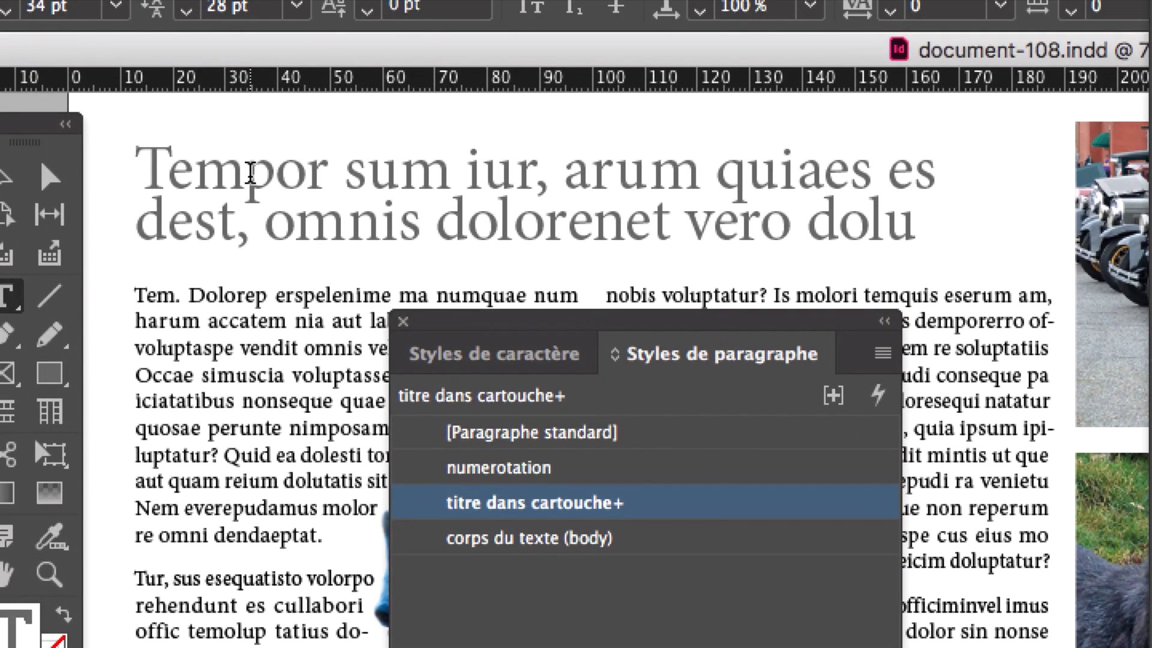
{"action": "left_click", "coordinate": [253, 174]}
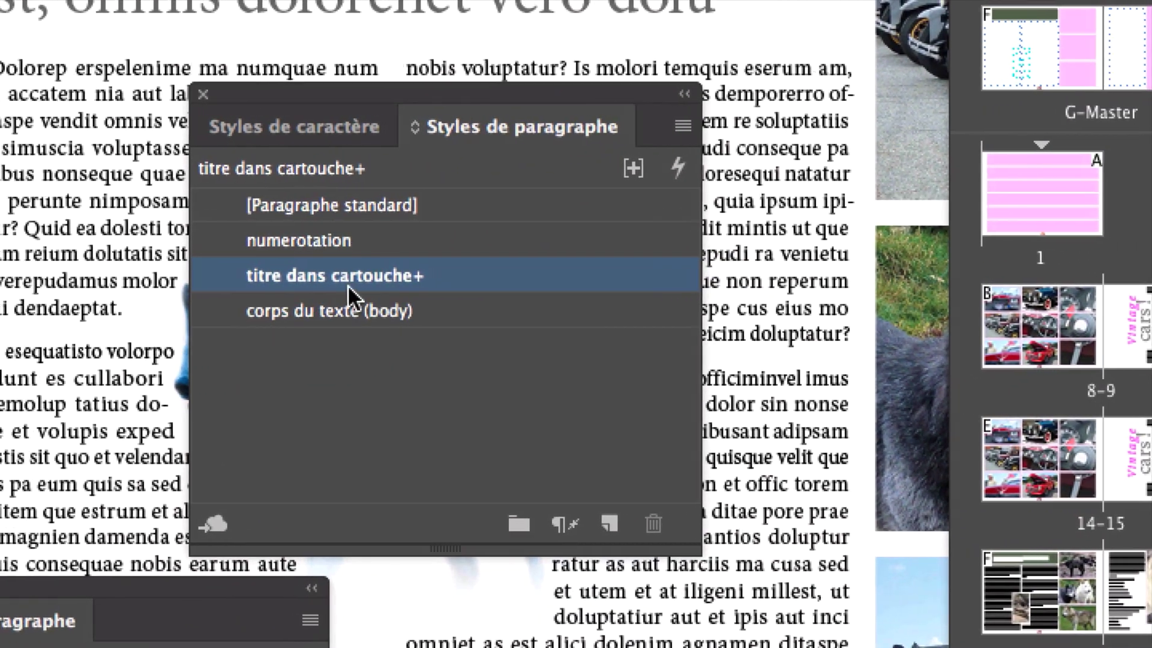
Step: Redefine the titre dans cartouche paragraph style from the page 22 title and check the titles on pages 20 and 18
{"action": "mouse_move", "coordinate": [380, 365]}
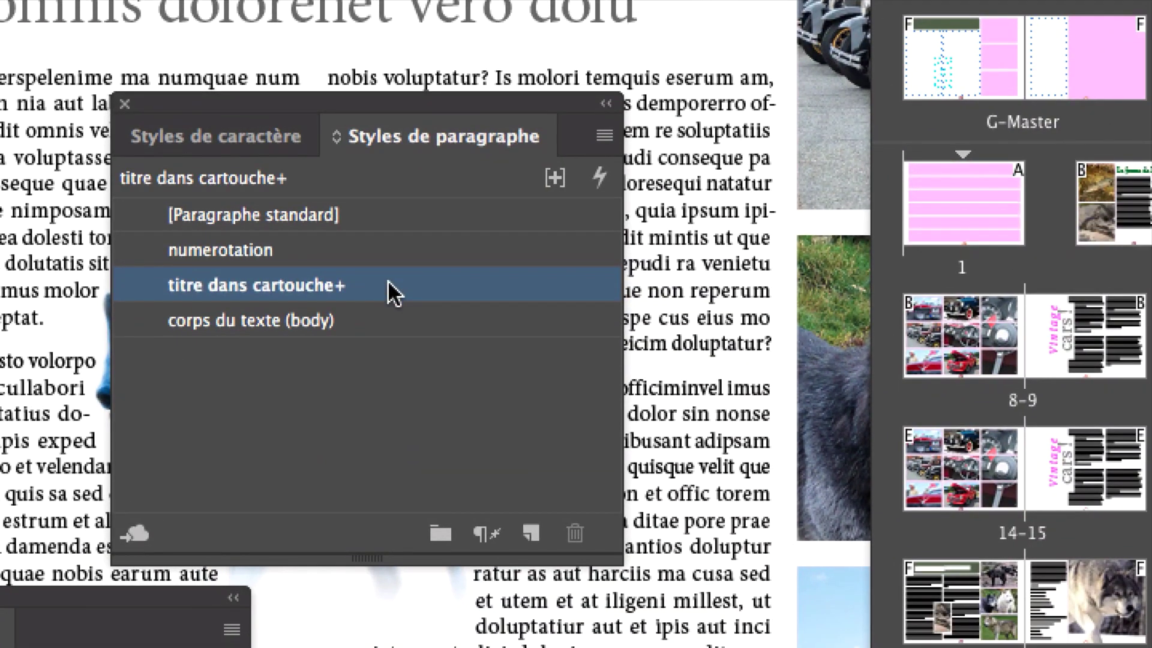
{"action": "mouse_move", "coordinate": [635, 500]}
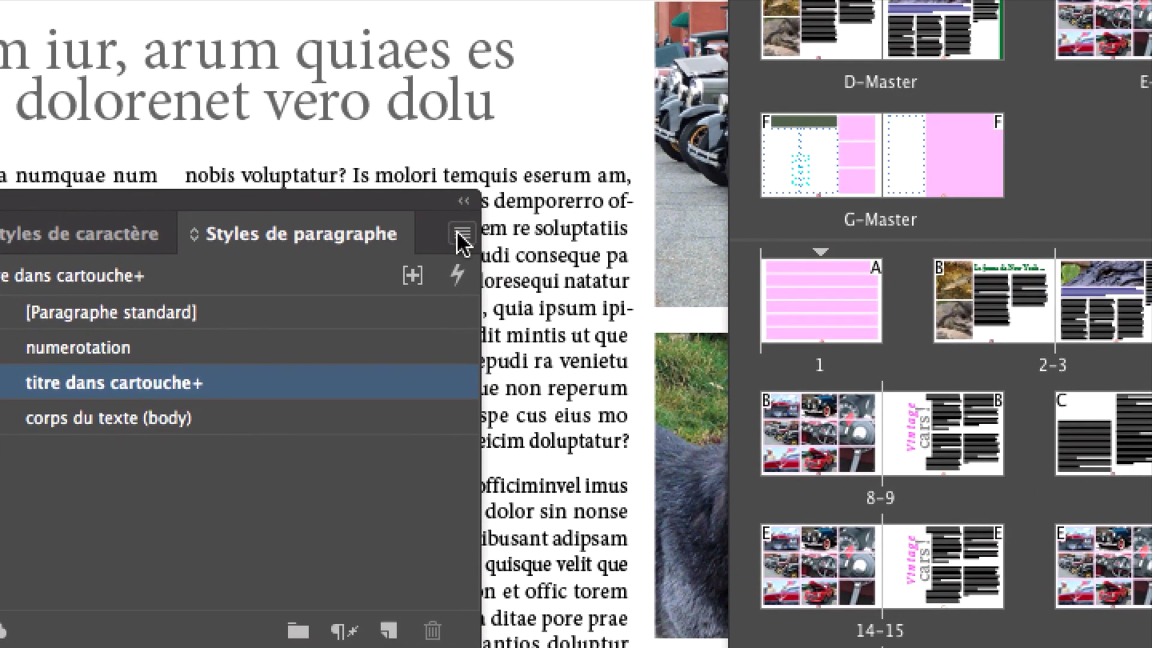
{"action": "left_click", "coordinate": [661, 228]}
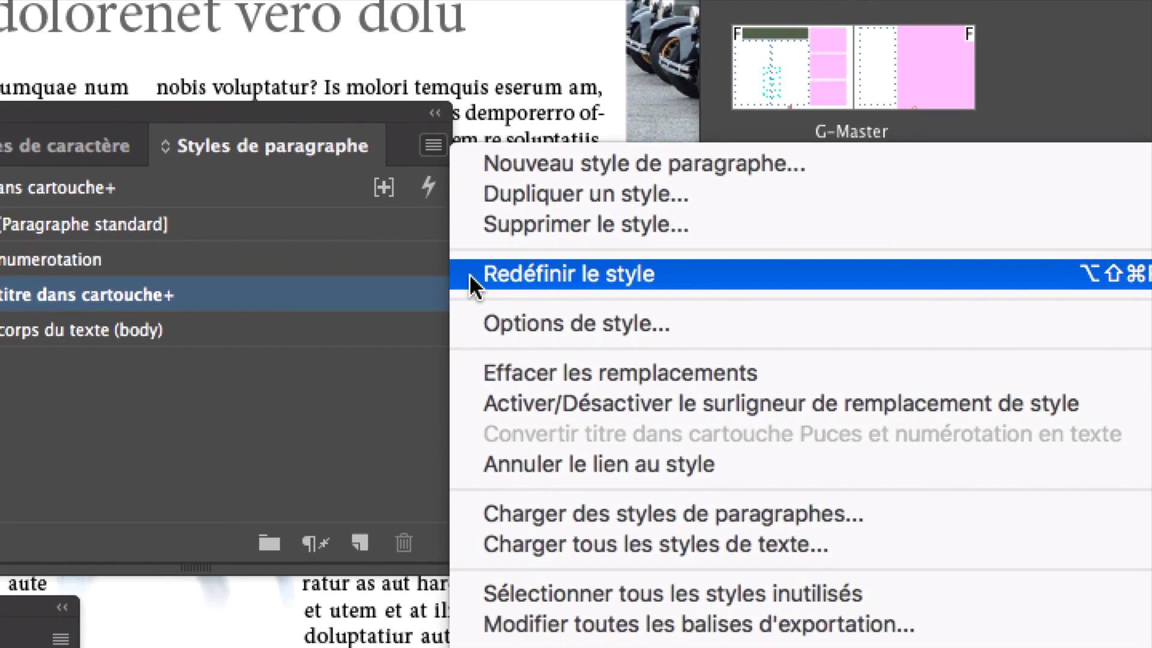
{"action": "left_click", "coordinate": [480, 277]}
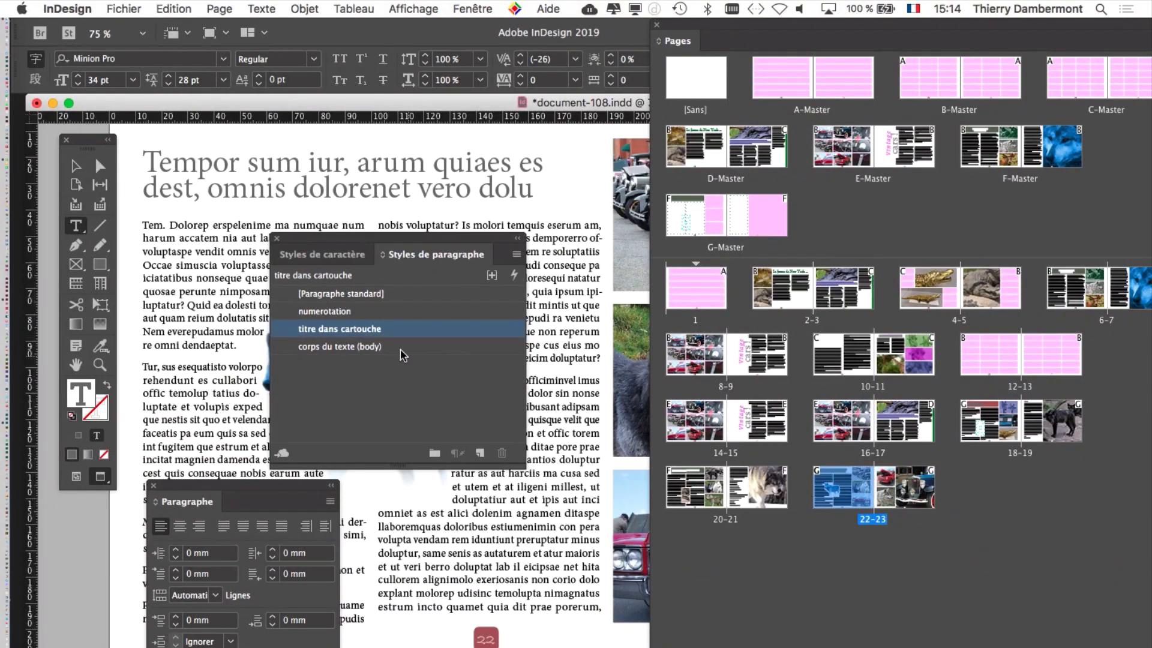
{"action": "double_click", "coordinate": [698, 498]}
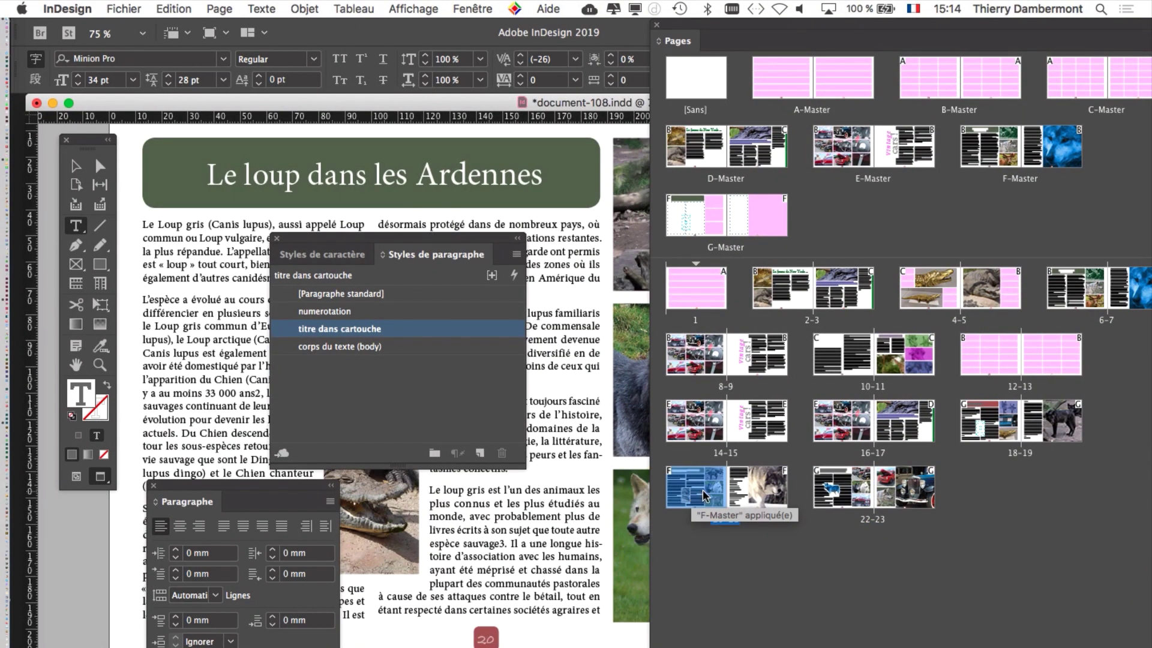
{"action": "double_click", "coordinate": [998, 426]}
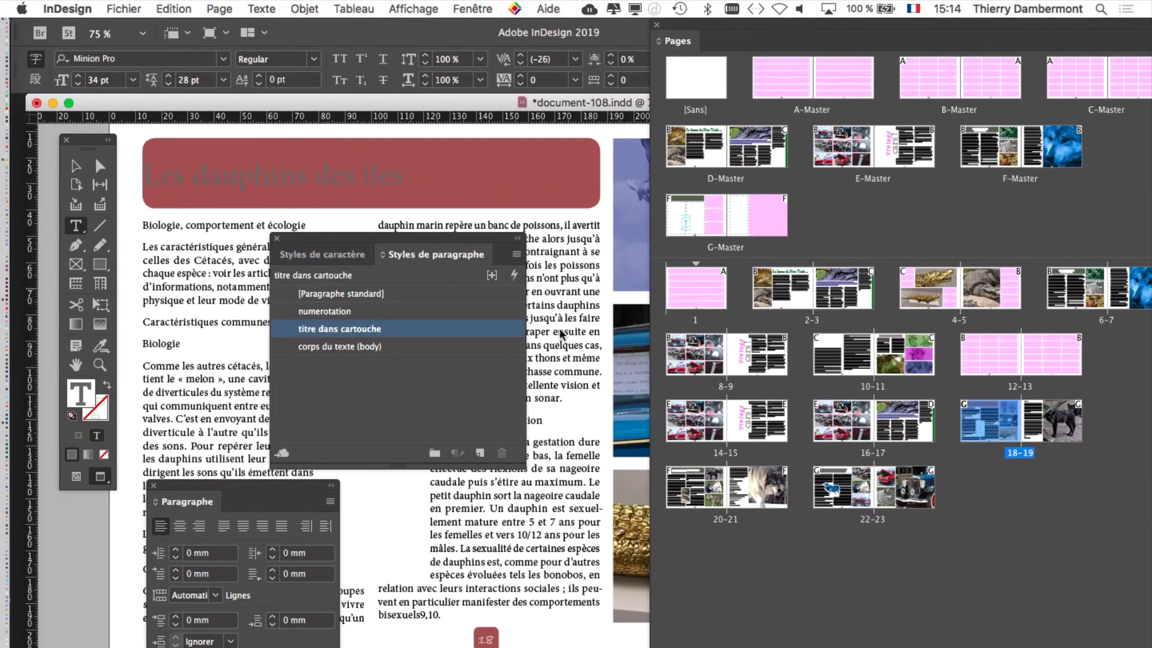
Step: Apply the titre dans cartouche paragraph style to the page 20 title, Le loup dans les Ardennes
{"action": "double_click", "coordinate": [698, 493]}
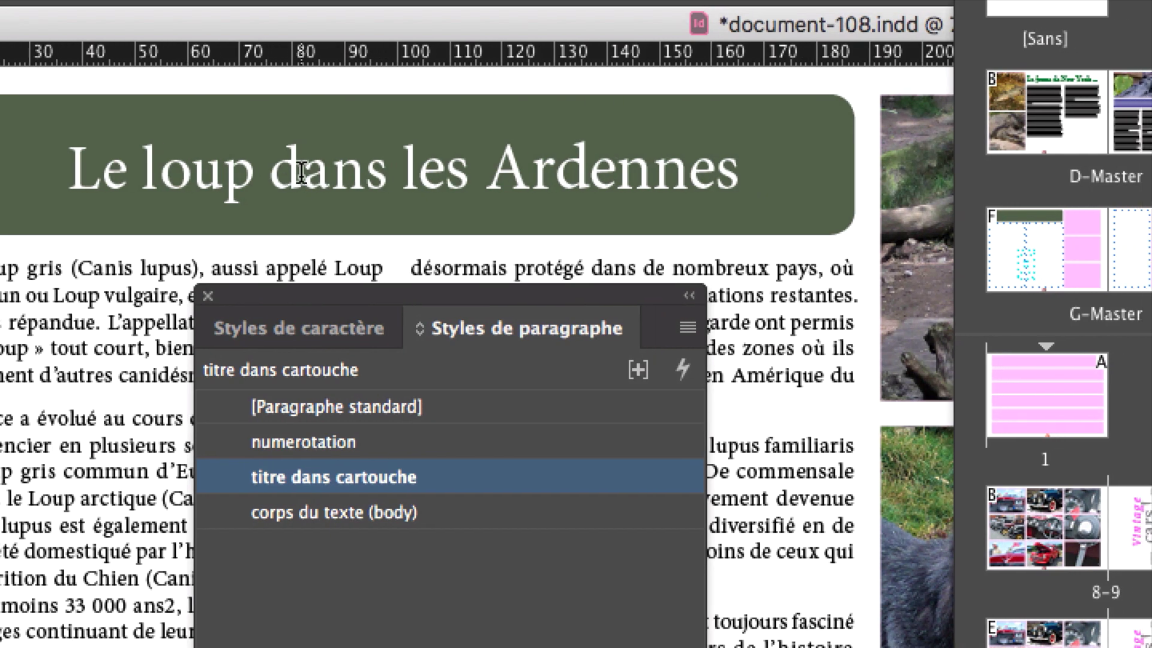
{"action": "left_click", "coordinate": [302, 173]}
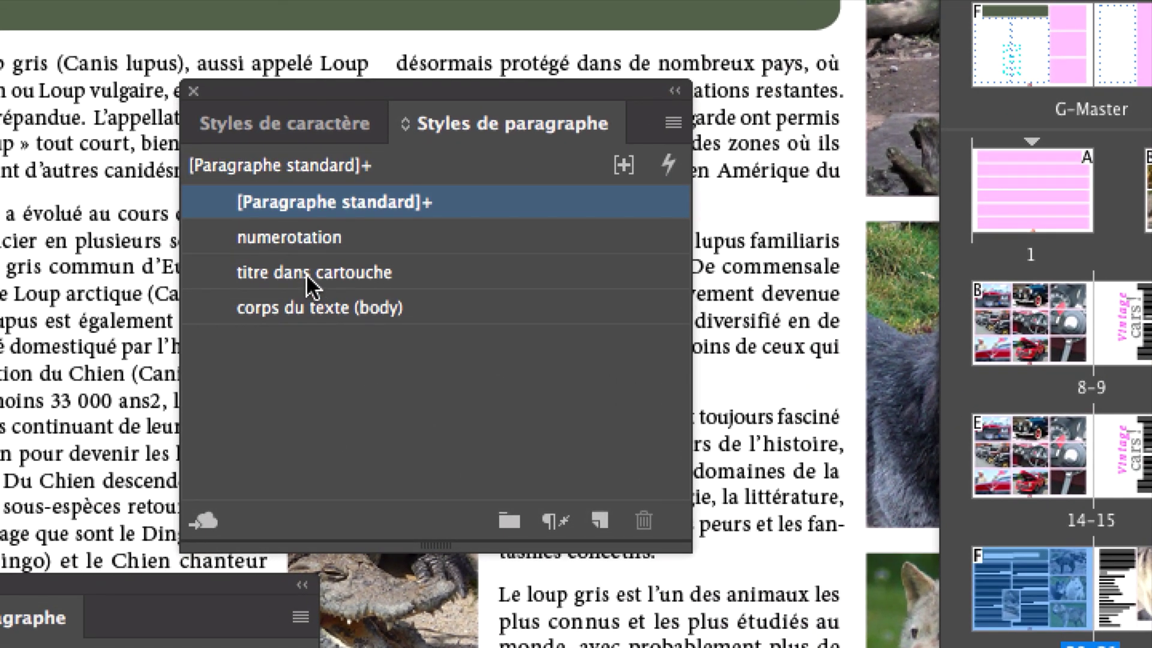
{"action": "left_click", "coordinate": [307, 277]}
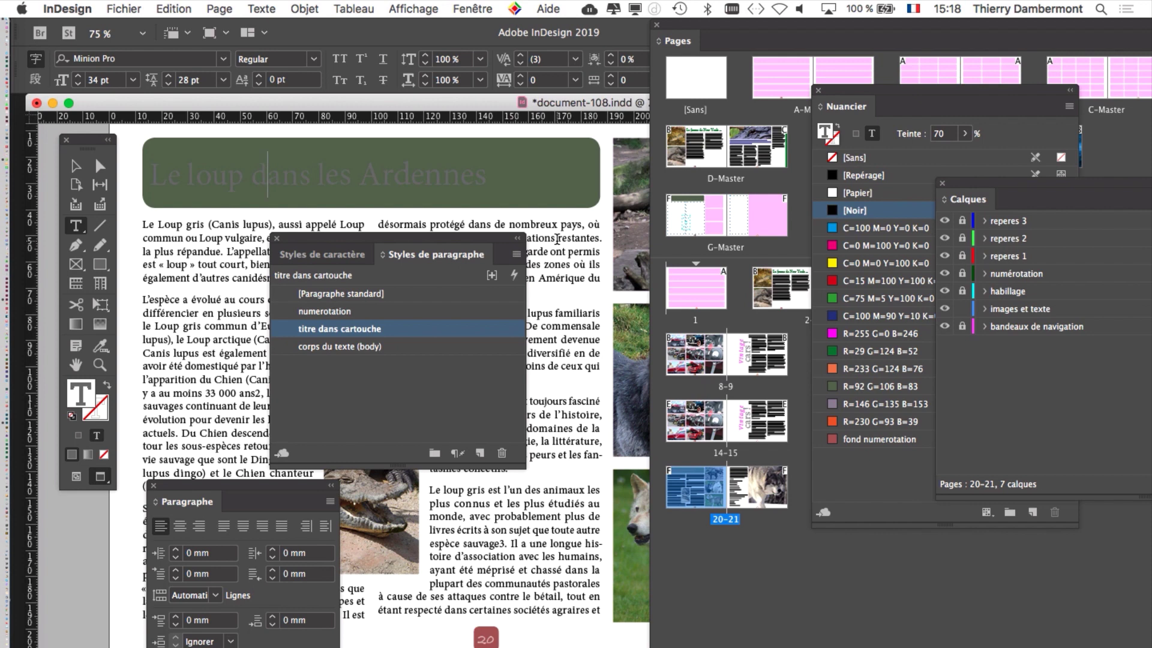
{"action": "key", "text": "Escape"}
{"action": "key", "text": "super+shift+a"}
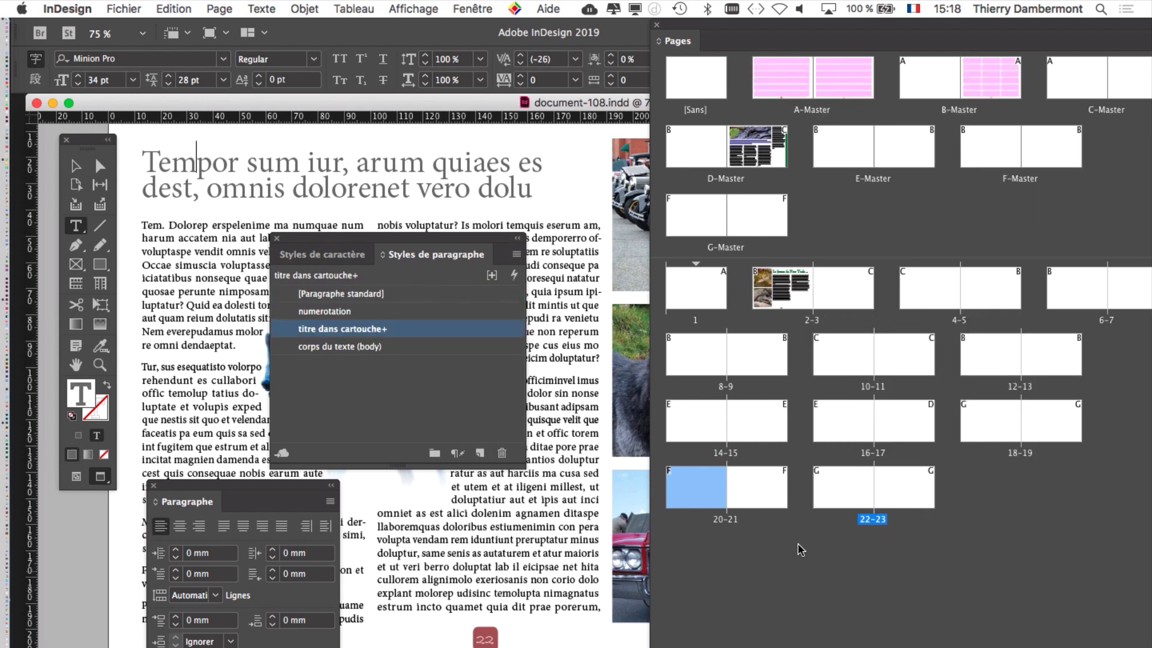
Step: Compare the titles on pages 22 and 18, keeping the Paragraph Styles panel clear of the title
{"action": "double_click", "coordinate": [849, 497]}
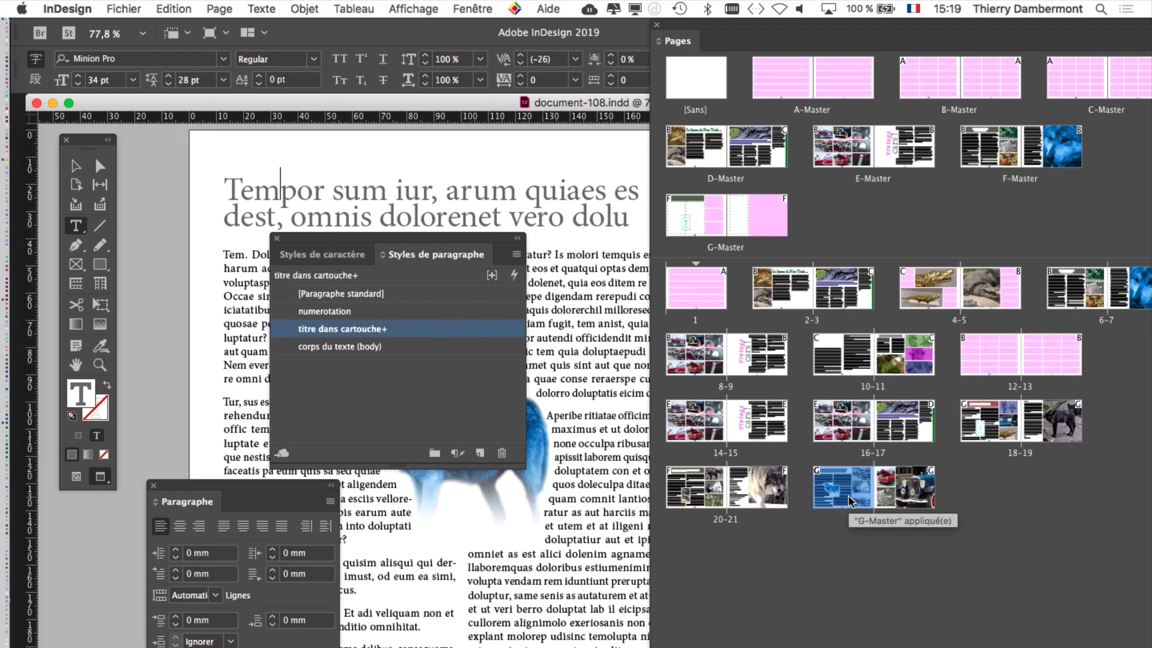
{"action": "double_click", "coordinate": [995, 428]}
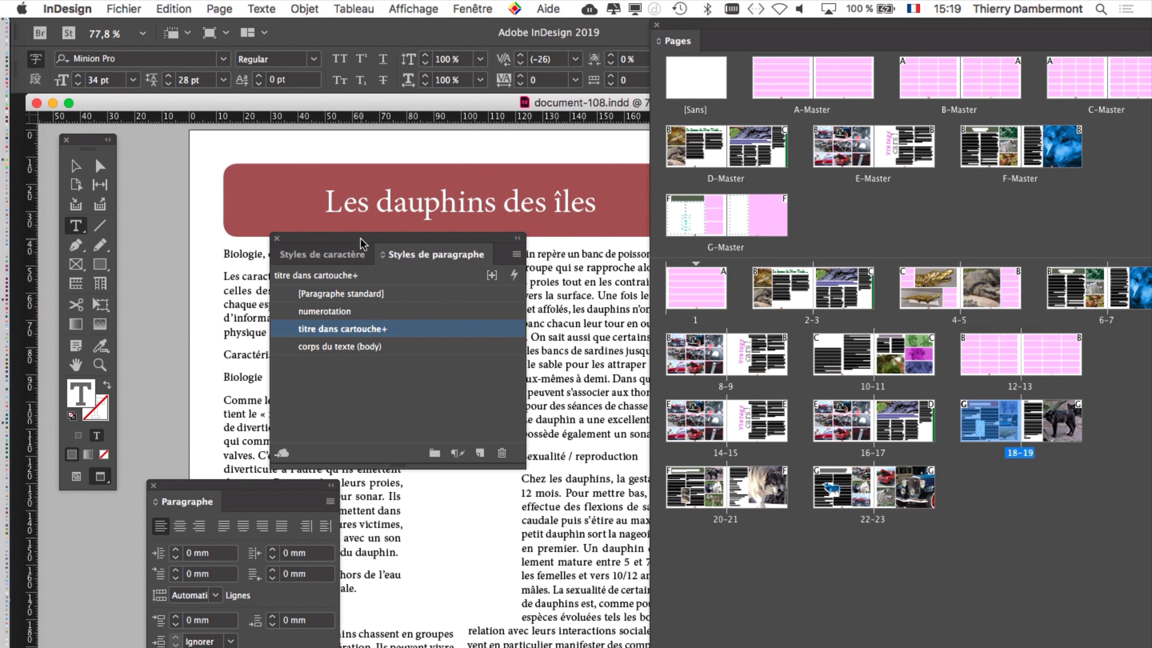
{"action": "left_click_drag", "start_coordinate": [426, 238], "coordinate": [365, 396]}
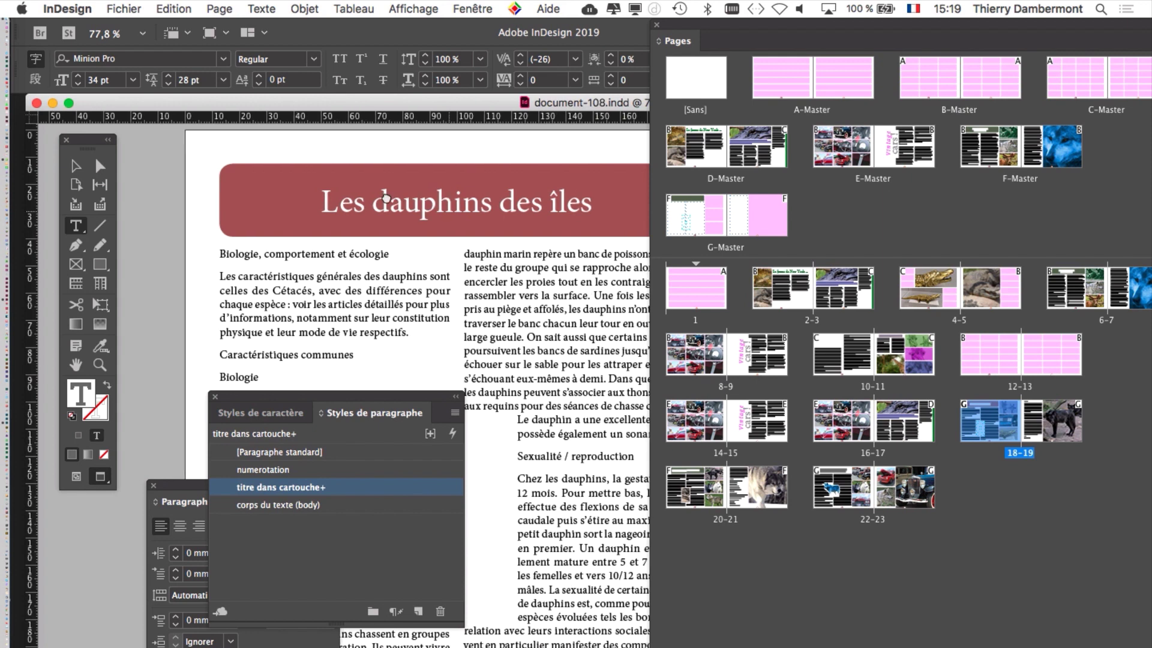
{"action": "scroll", "coordinate": [450, 216], "scroll_direction": "right", "scroll_amount": 3}
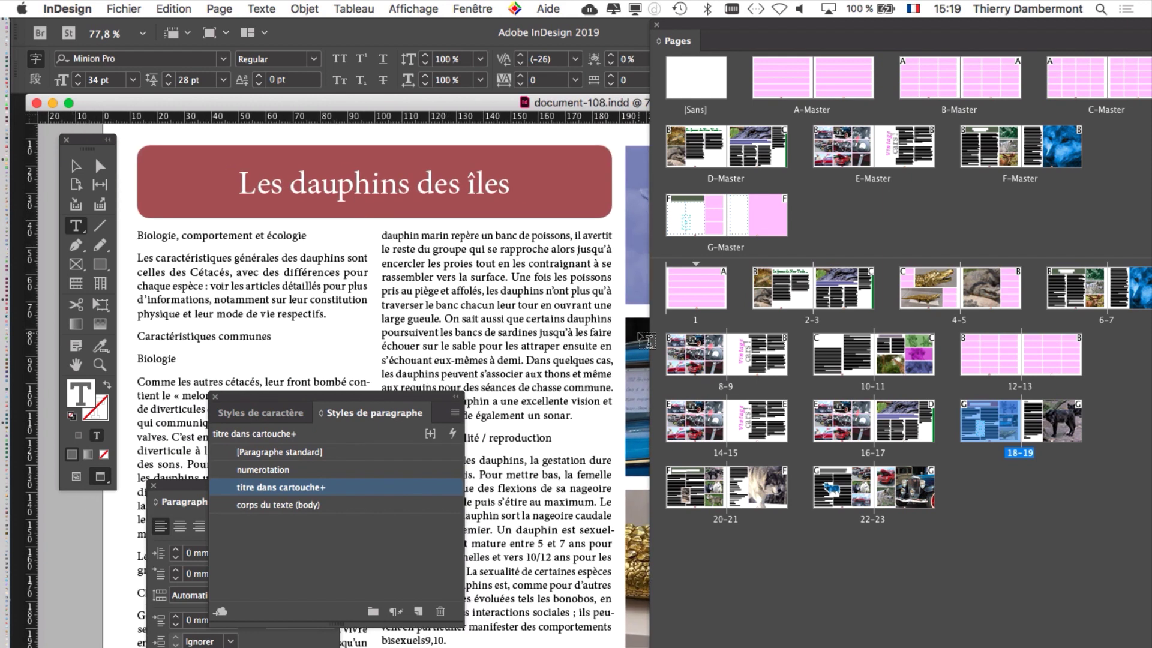
Step: Return to page 22 and redefine the titre dans cartouche paragraph style from its title
{"action": "left_click", "coordinate": [852, 493]}
{"action": "double_click", "coordinate": [852, 494]}
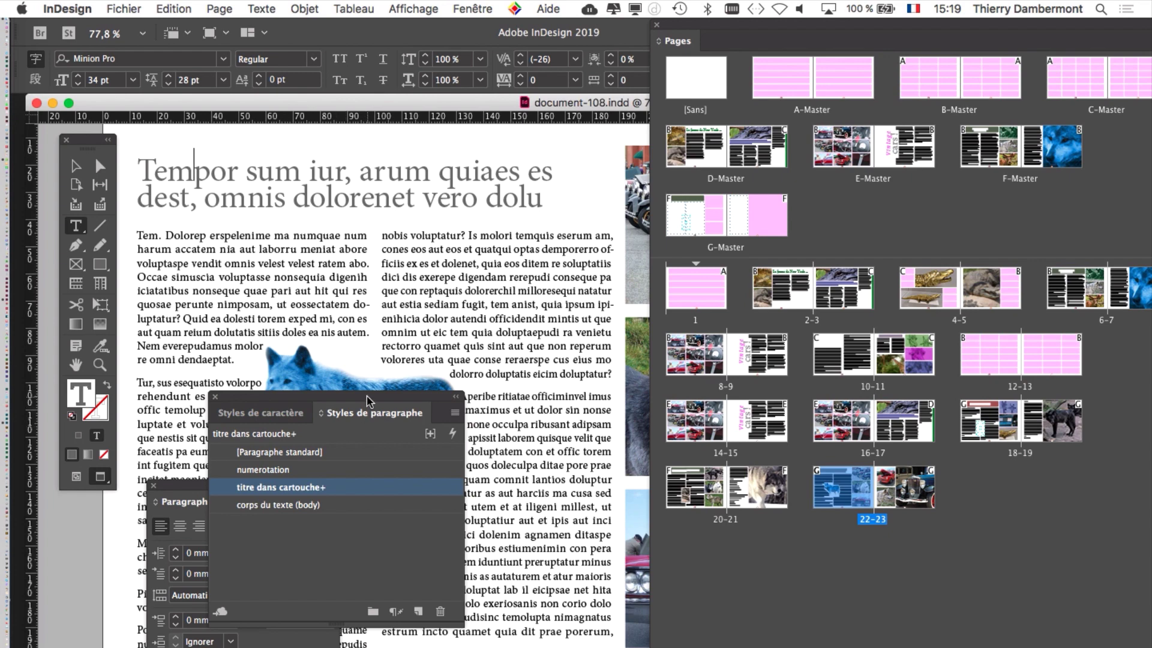
{"action": "left_click_drag", "start_coordinate": [369, 401], "coordinate": [413, 237]}
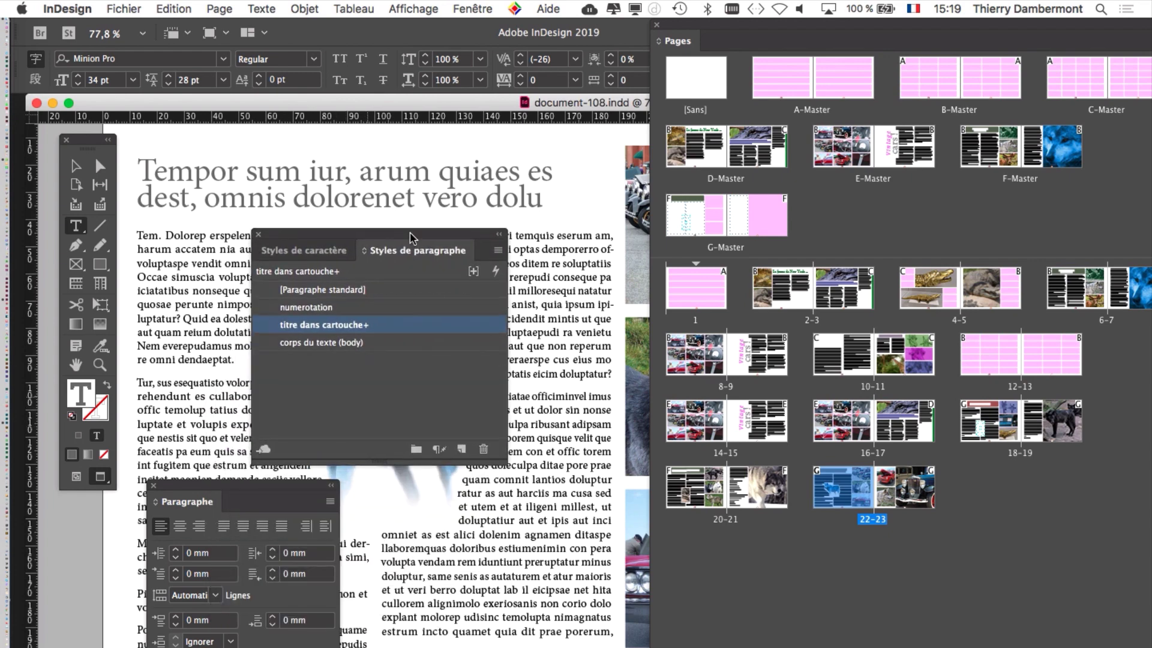
{"action": "mouse_move", "coordinate": [399, 326]}
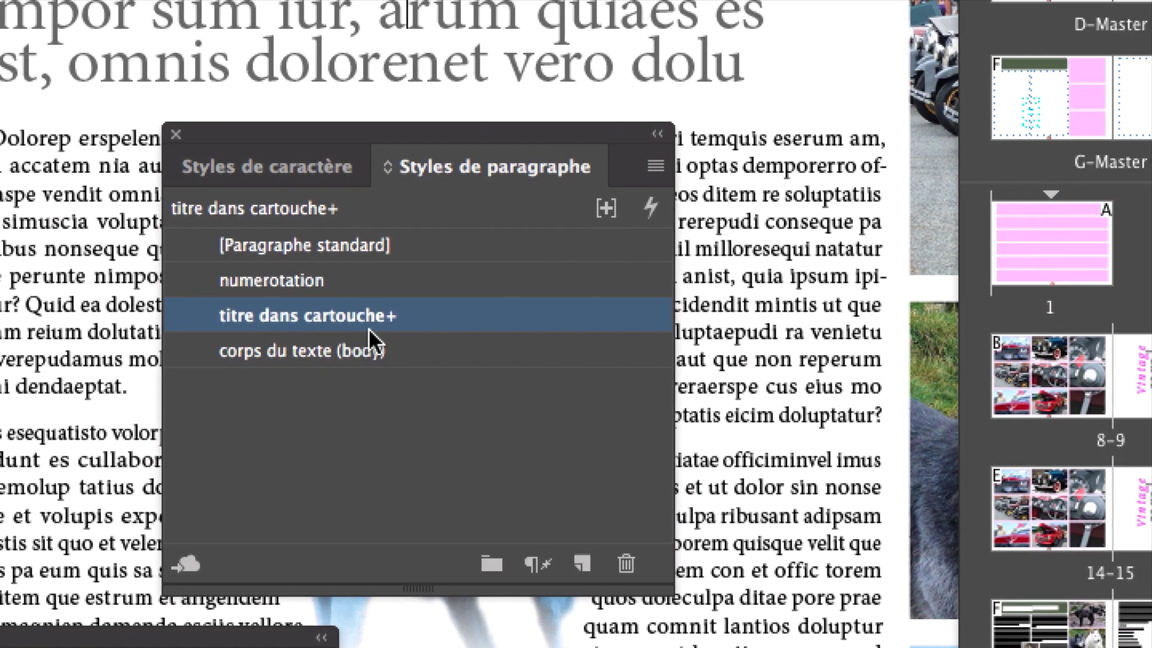
{"action": "mouse_move", "coordinate": [401, 330]}
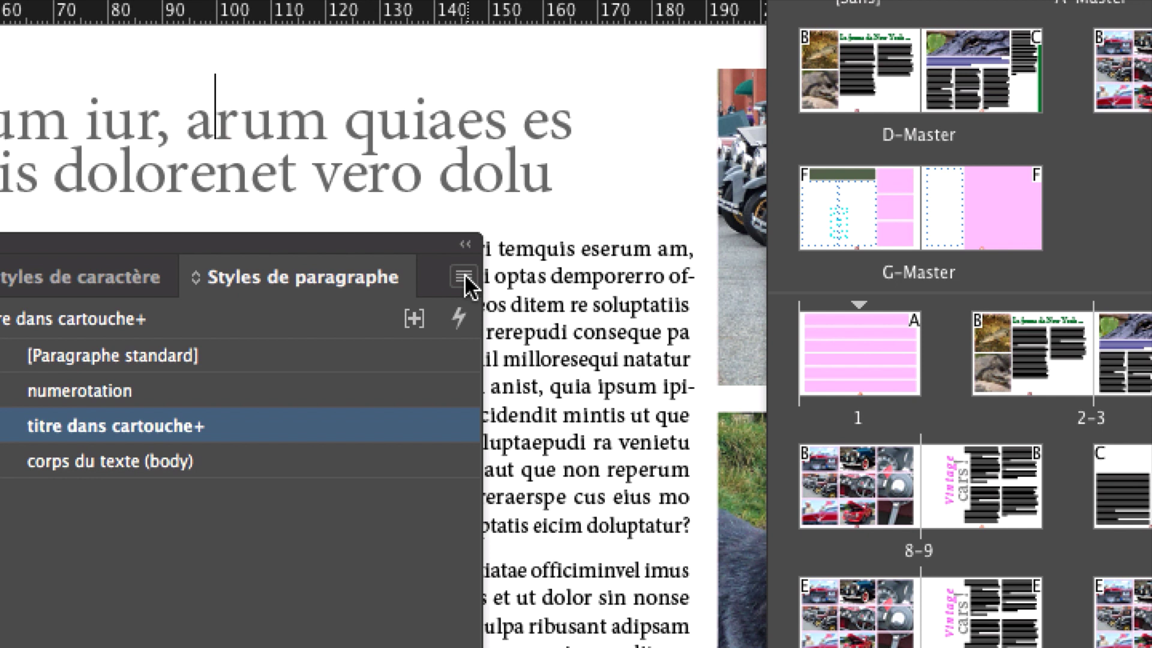
{"action": "left_click", "coordinate": [463, 277]}
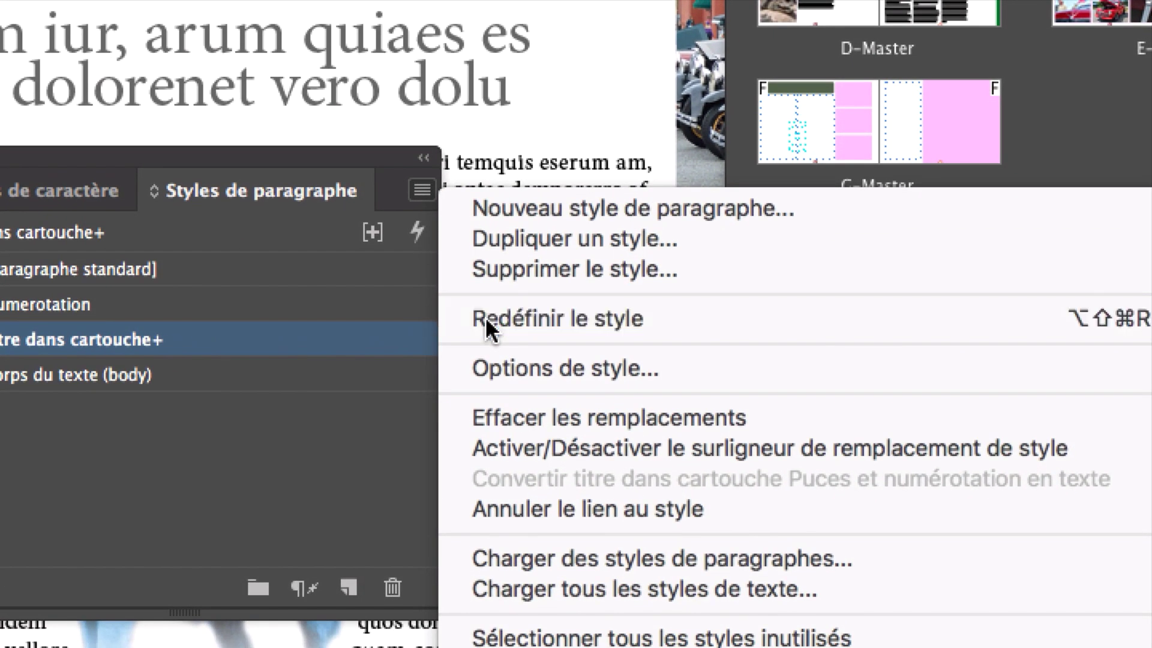
{"action": "left_click", "coordinate": [525, 402]}
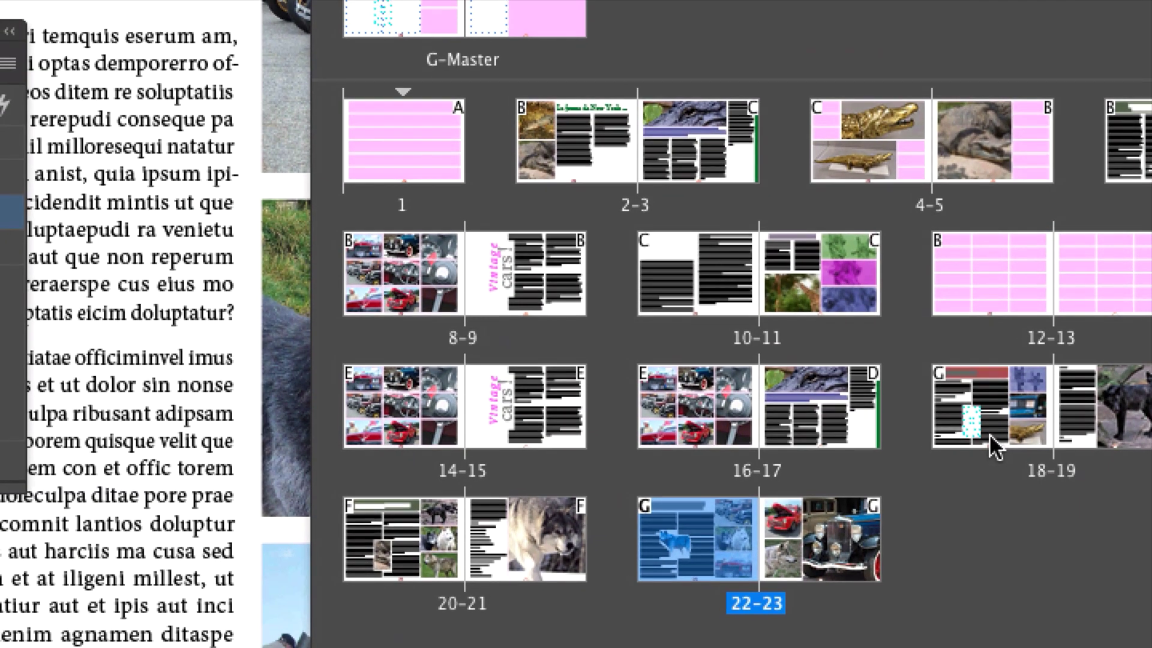
Step: Check the title on page 18 and apply the titre dans cartouche paragraph style to the page 20 title
{"action": "double_click", "coordinate": [990, 438]}
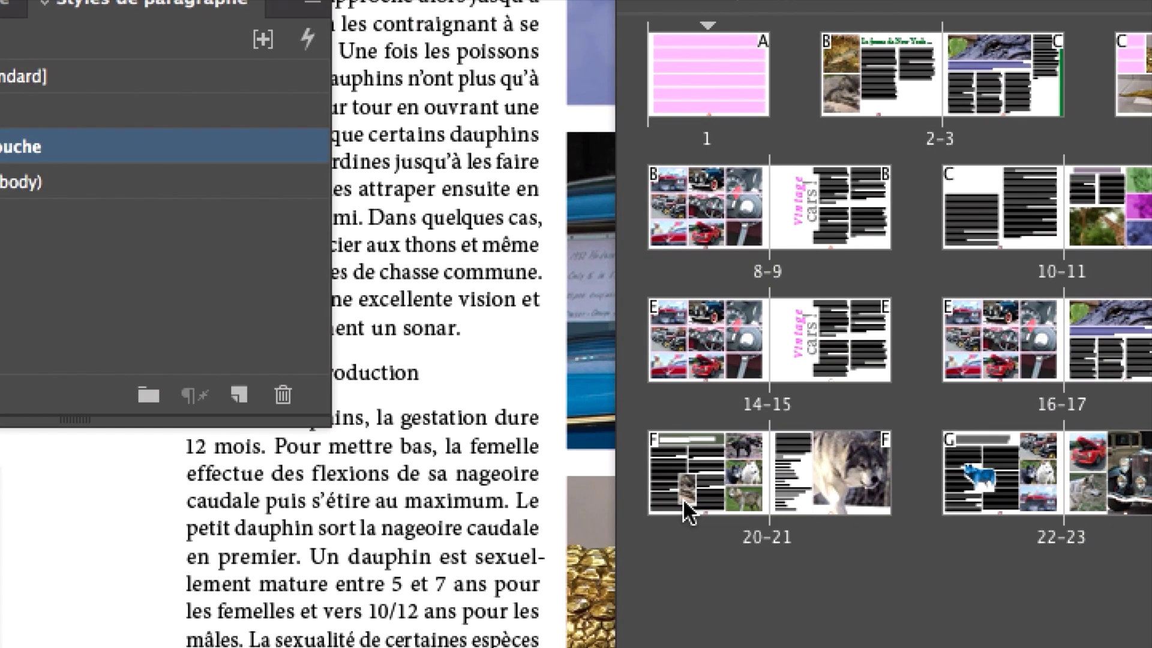
{"action": "double_click", "coordinate": [682, 498]}
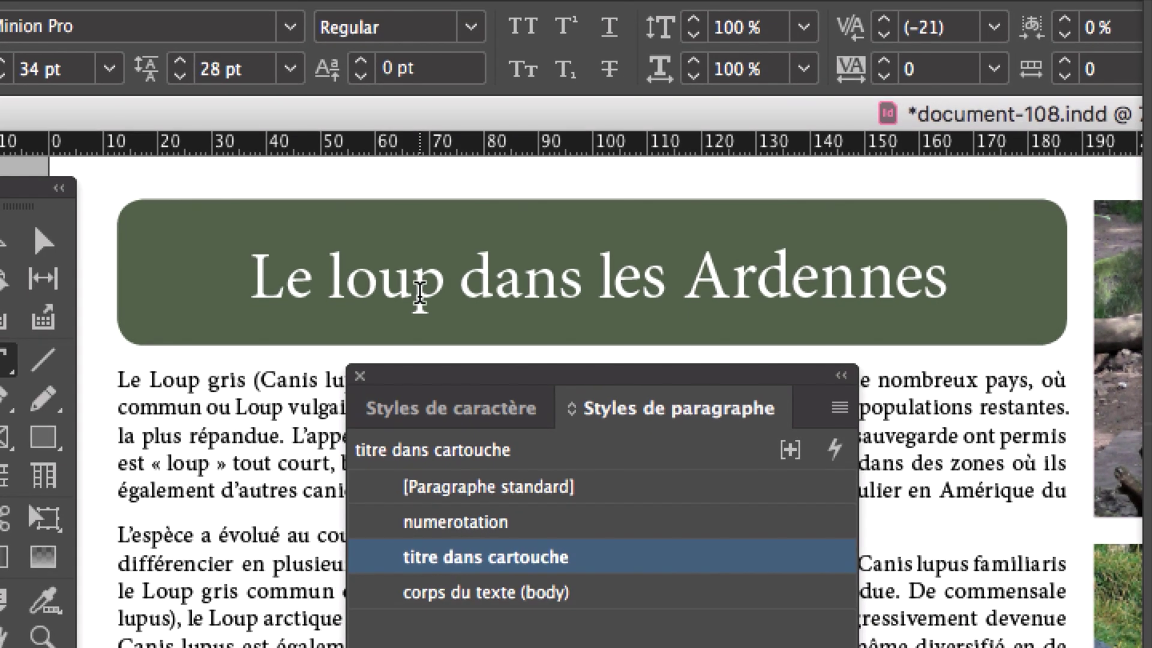
{"action": "left_click", "coordinate": [416, 305]}
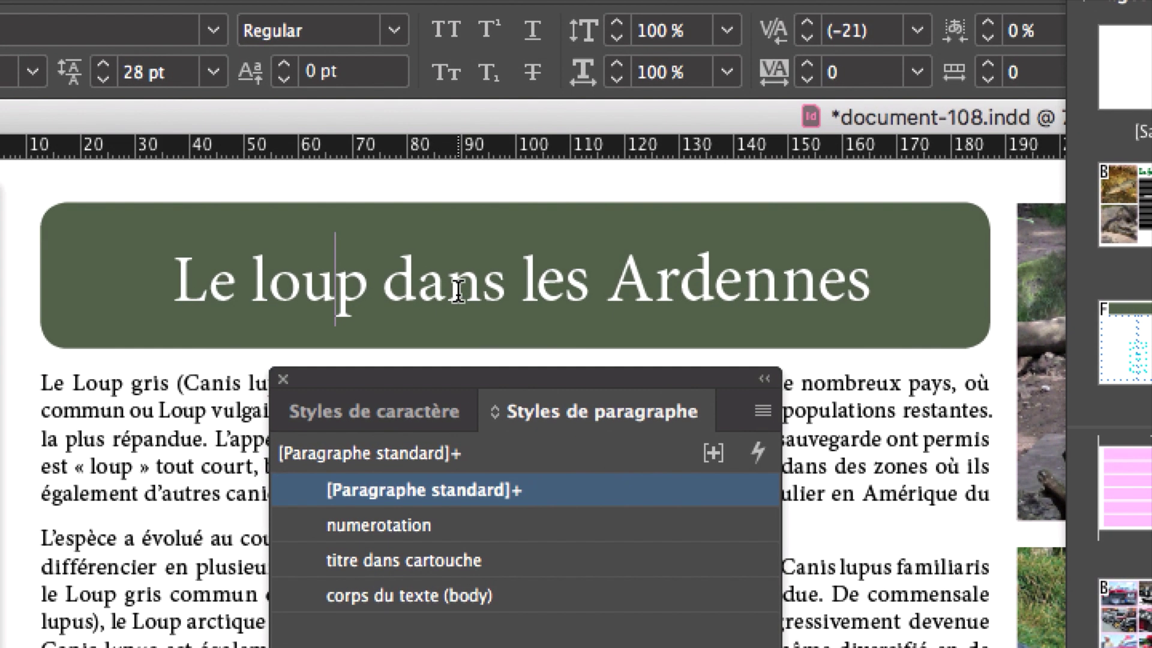
{"action": "left_click", "coordinate": [537, 288]}
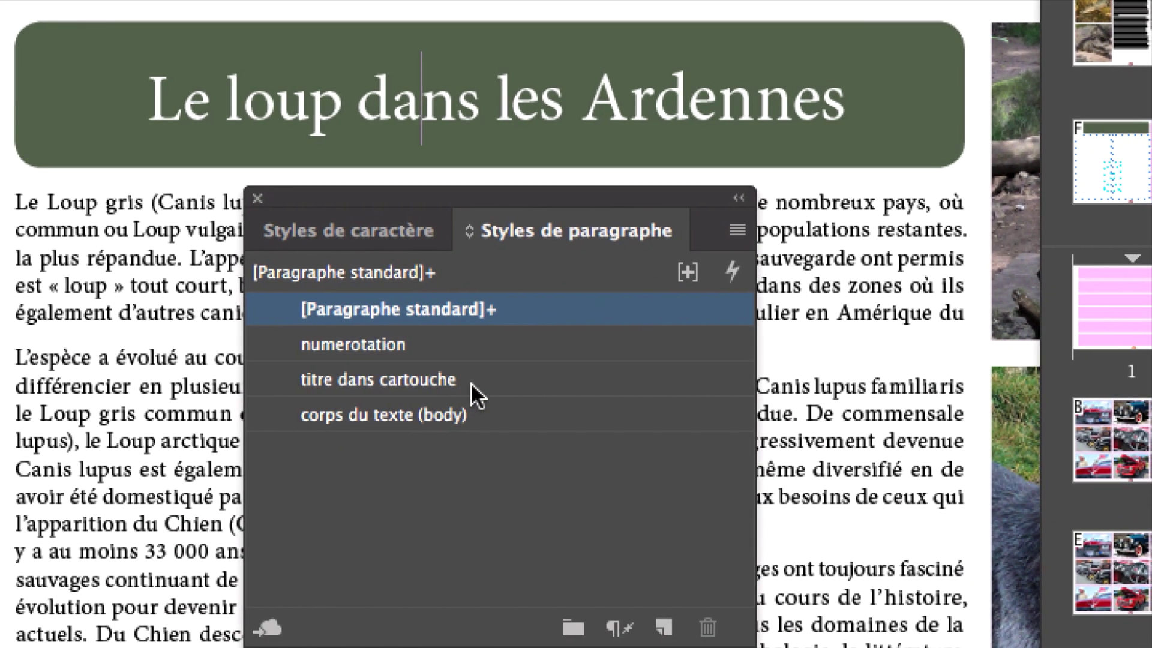
{"action": "left_click", "coordinate": [471, 380]}
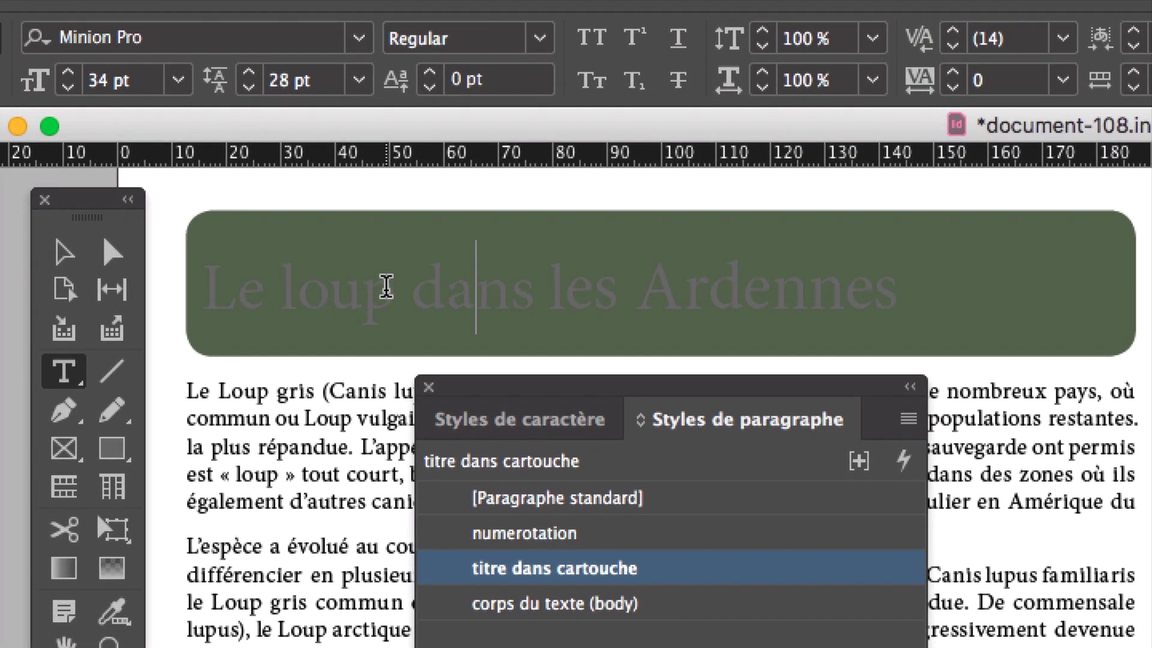
Step: Set the page 20 title, Le loup dans les Ardennes, to 36 pt and redefine the titre dans cartouche paragraph style from it
{"action": "left_click", "coordinate": [385, 293]}
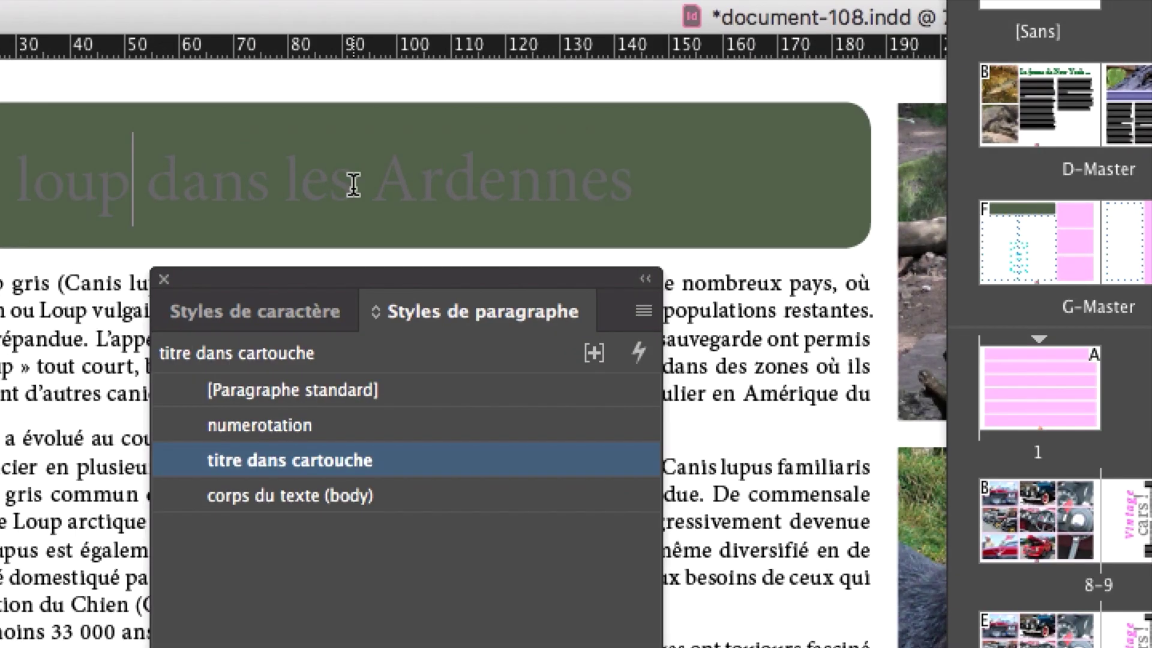
{"action": "key", "text": "alt+Right"}
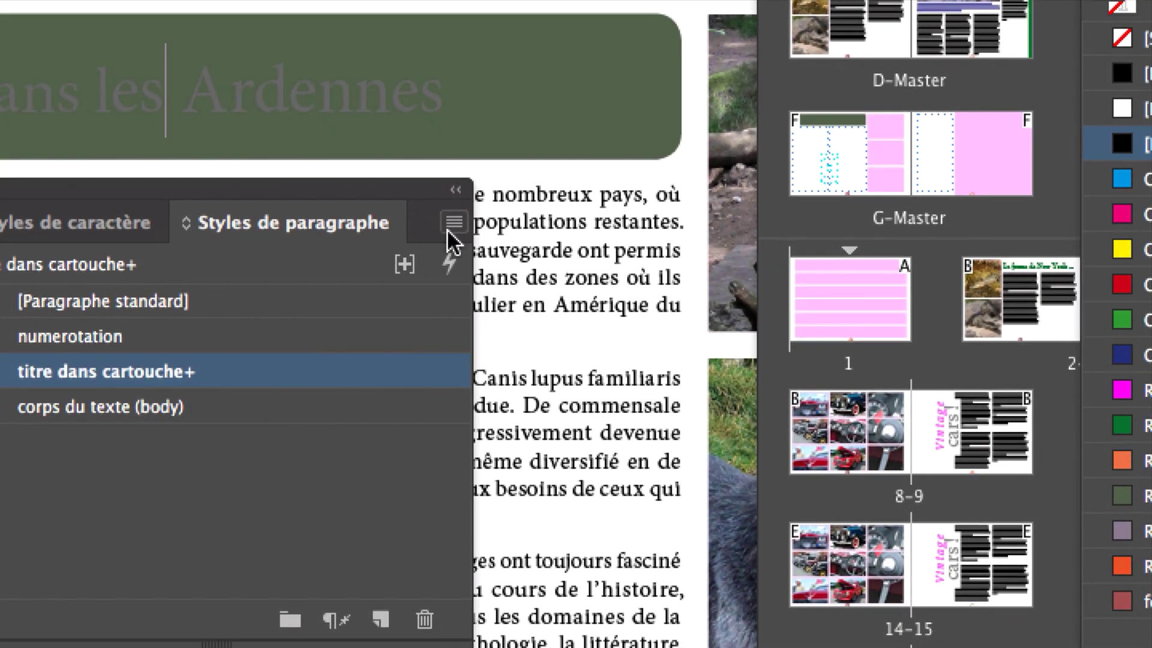
{"action": "left_click", "coordinate": [608, 303]}
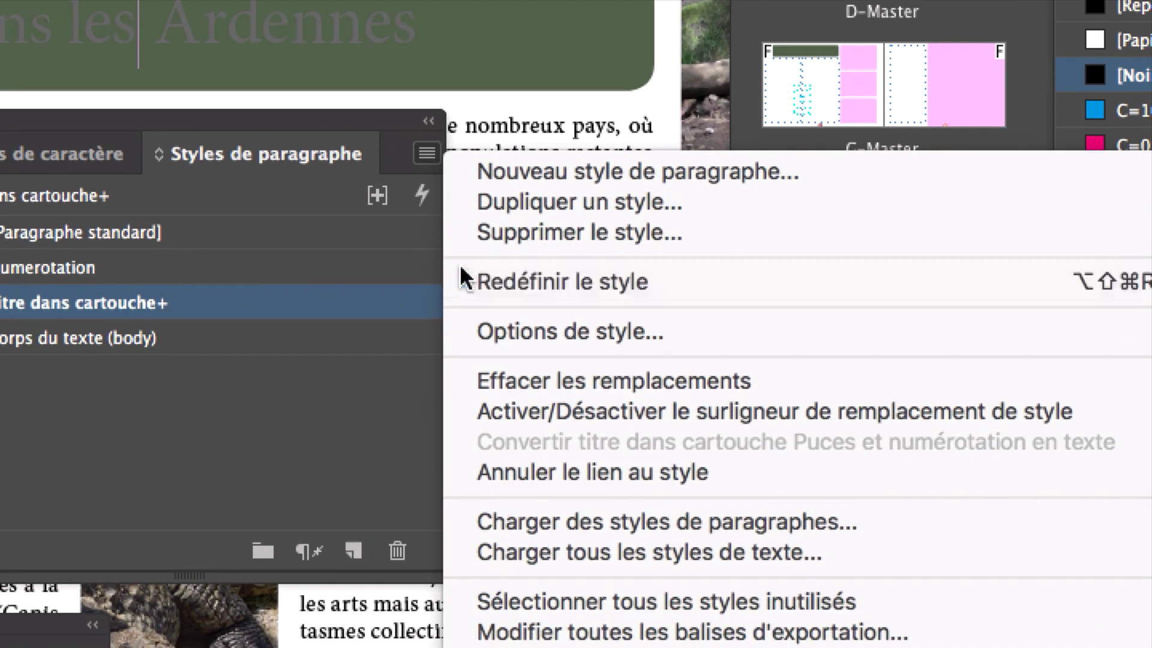
{"action": "left_click", "coordinate": [489, 350]}
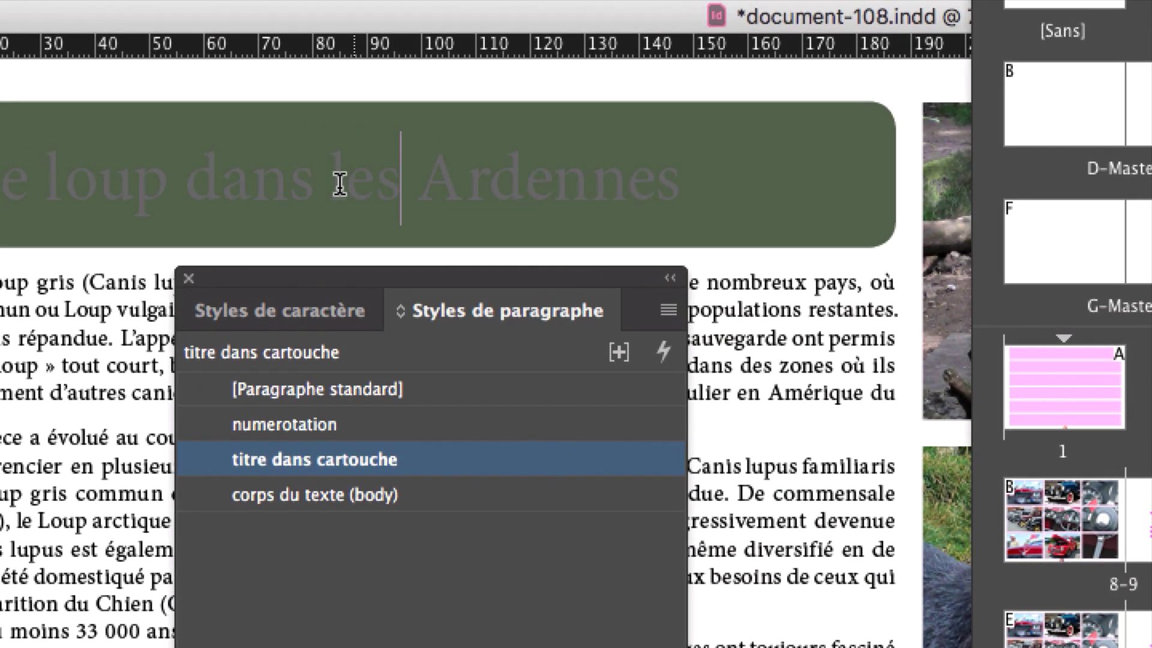
{"action": "left_click", "coordinate": [210, 125]}
{"action": "left_click", "coordinate": [251, 182]}
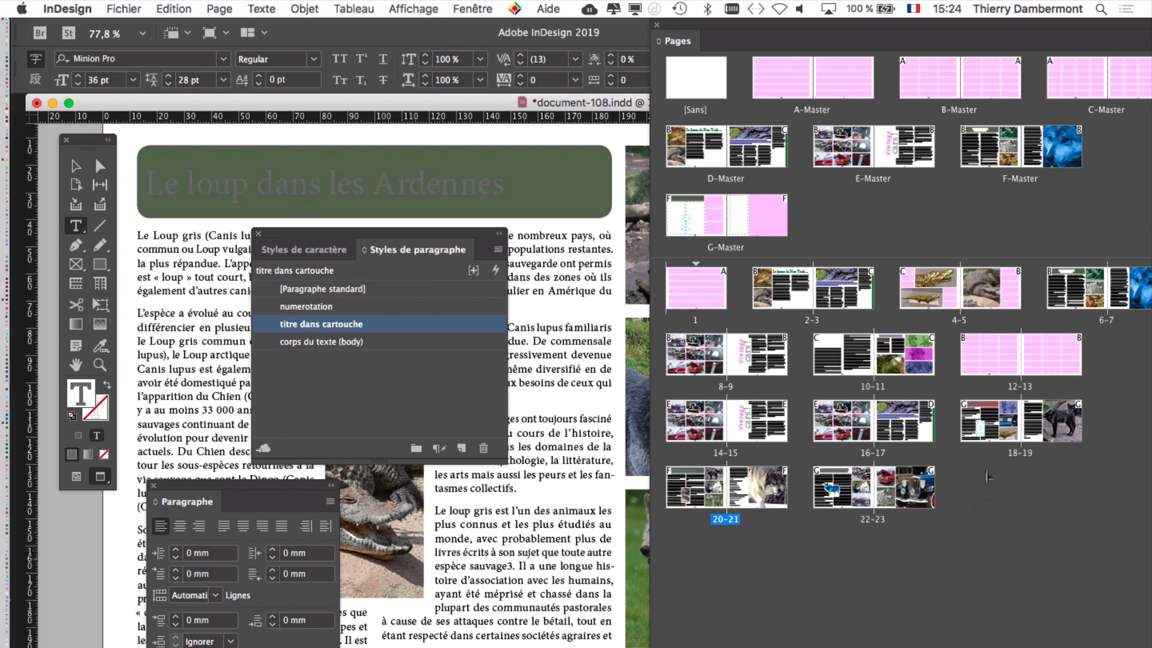
Step: Set all corners of the page 22 title frame to the Sans corner shape
{"action": "double_click", "coordinate": [843, 503]}
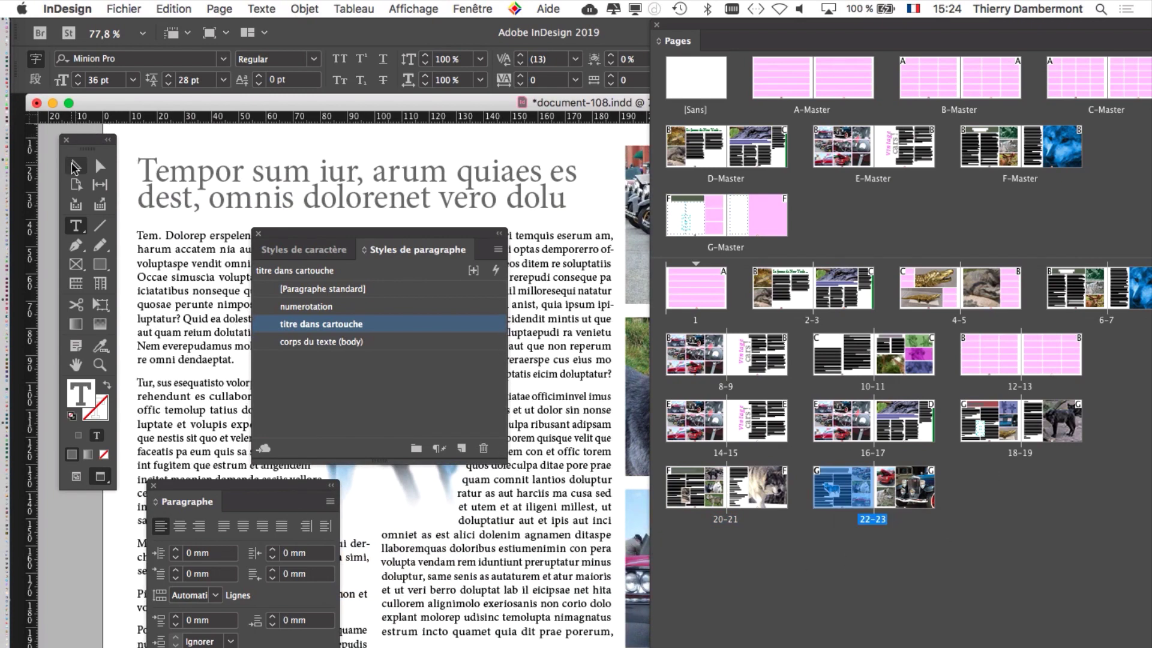
{"action": "left_click", "coordinate": [73, 168]}
{"action": "left_click", "coordinate": [203, 184]}
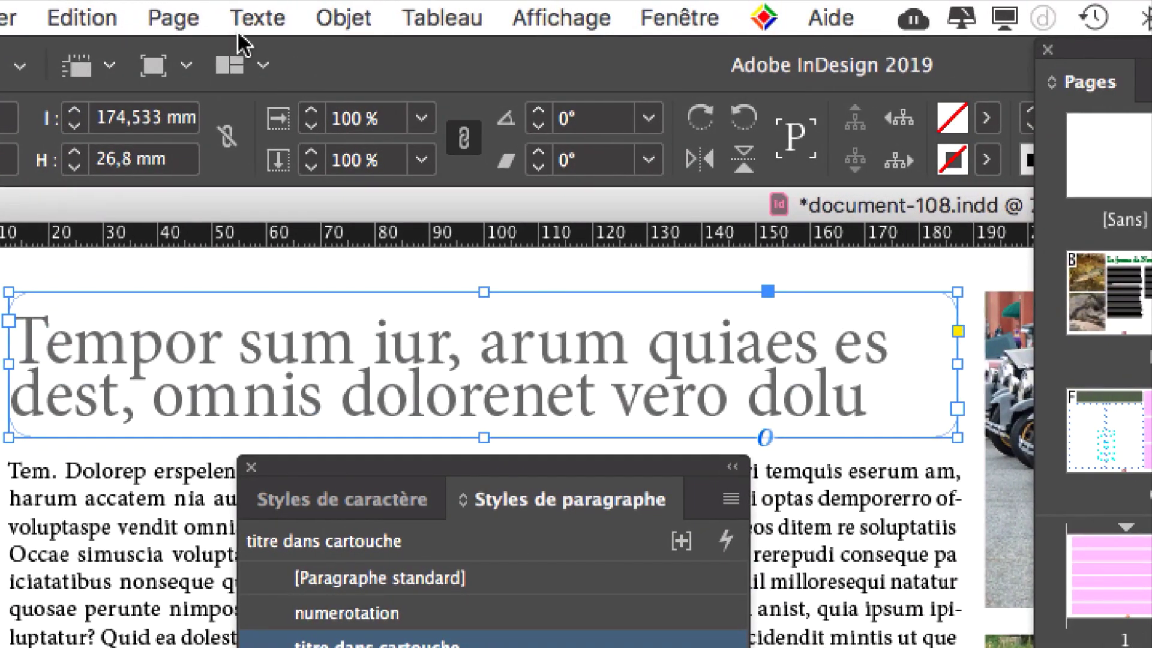
{"action": "left_click", "coordinate": [485, 0]}
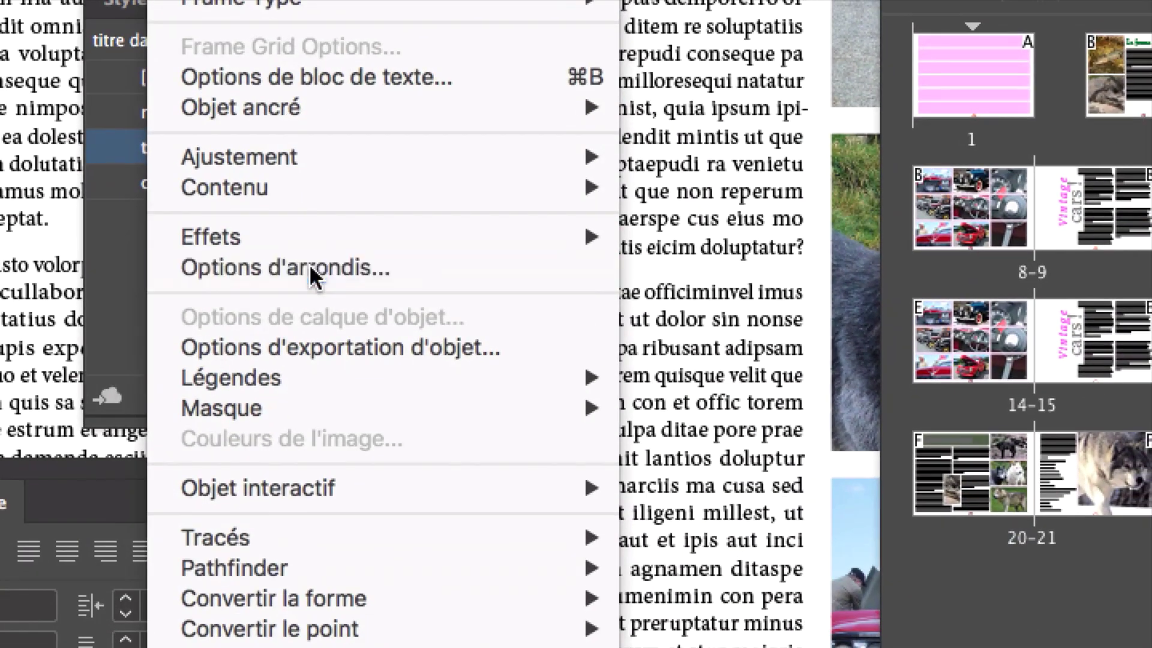
{"action": "left_click", "coordinate": [312, 270]}
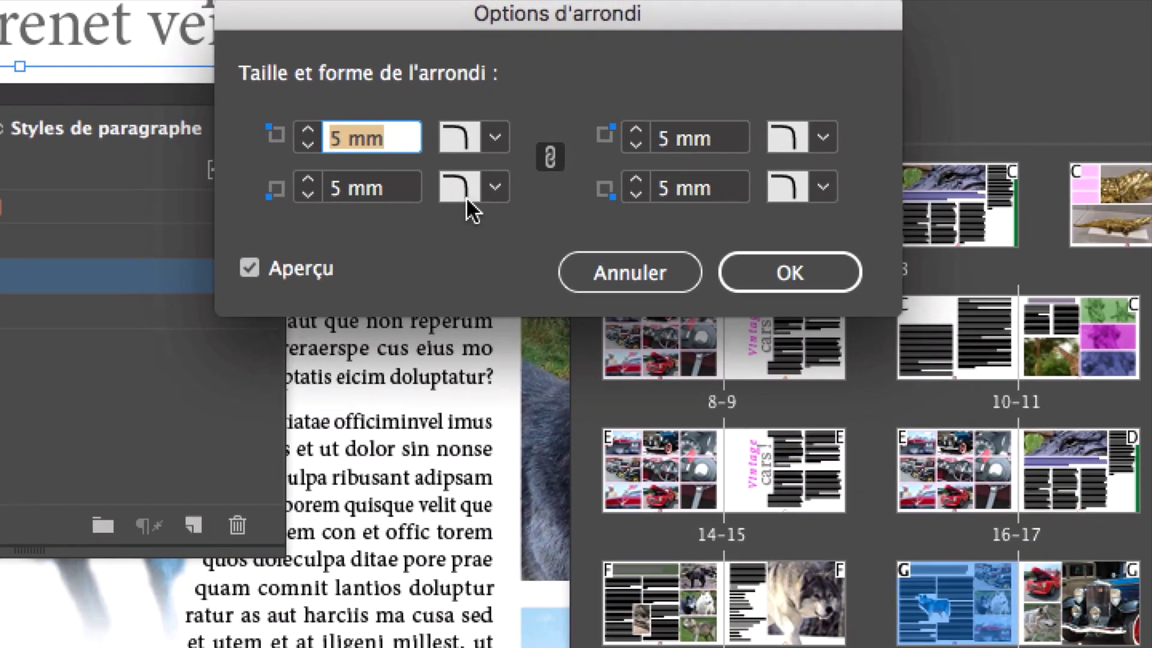
{"action": "left_click", "coordinate": [493, 137]}
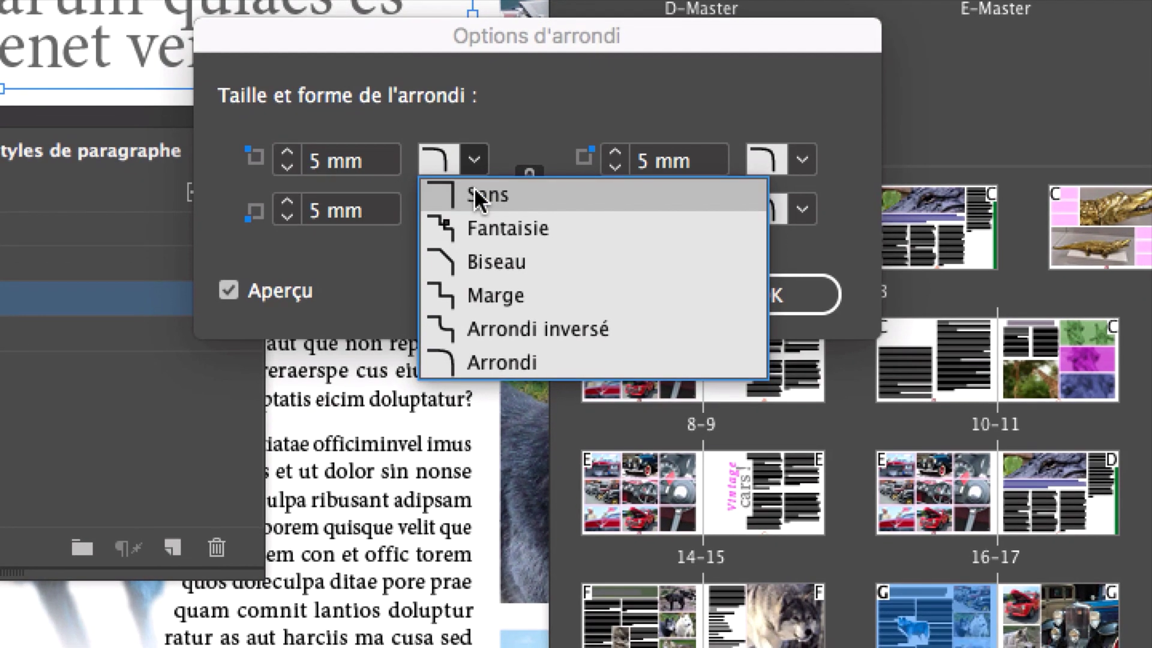
{"action": "left_click", "coordinate": [475, 191]}
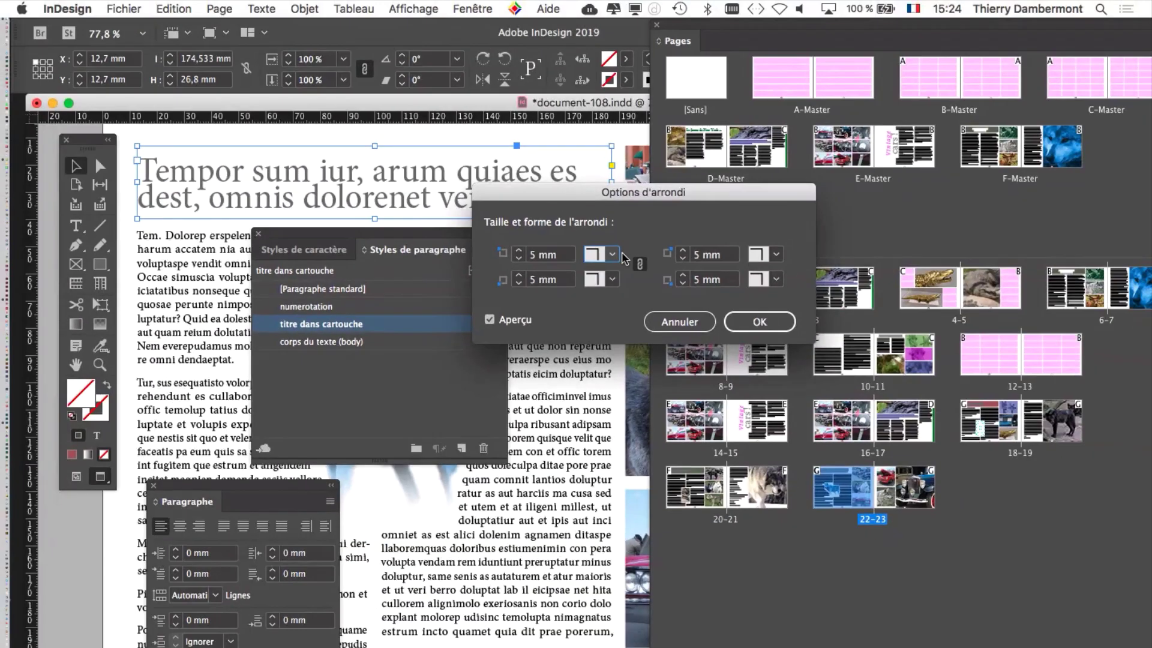
{"action": "left_click", "coordinate": [760, 322]}
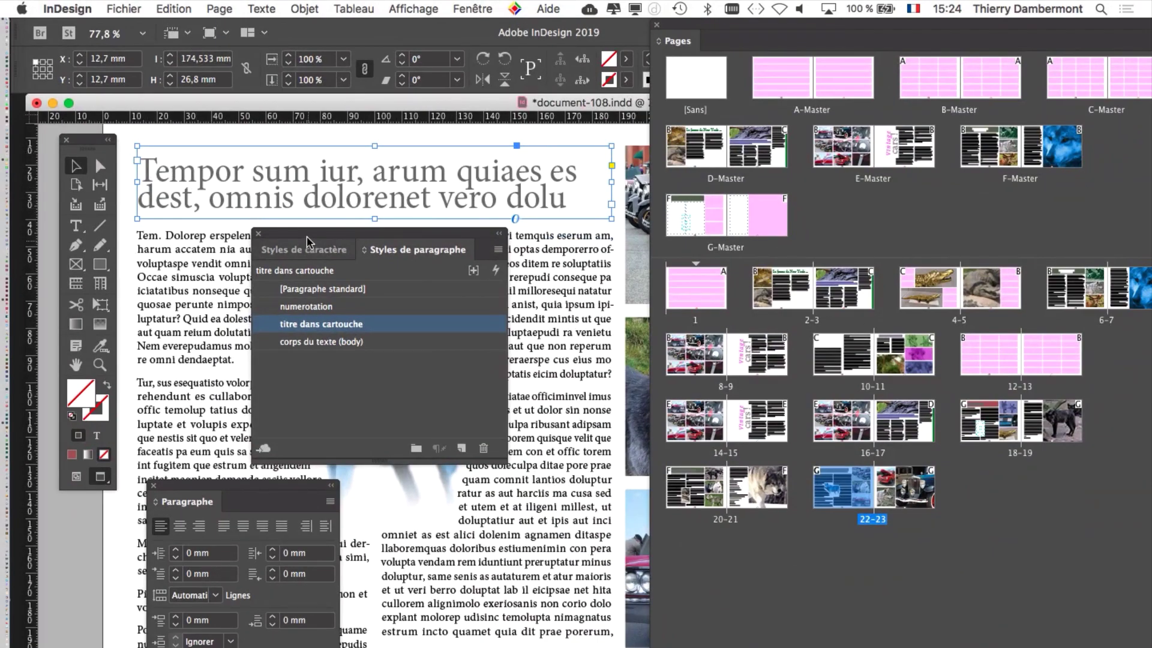
Step: Compare the title frames on pages 18, 20 and 6
{"action": "left_click_drag", "start_coordinate": [307, 240], "coordinate": [254, 242]}
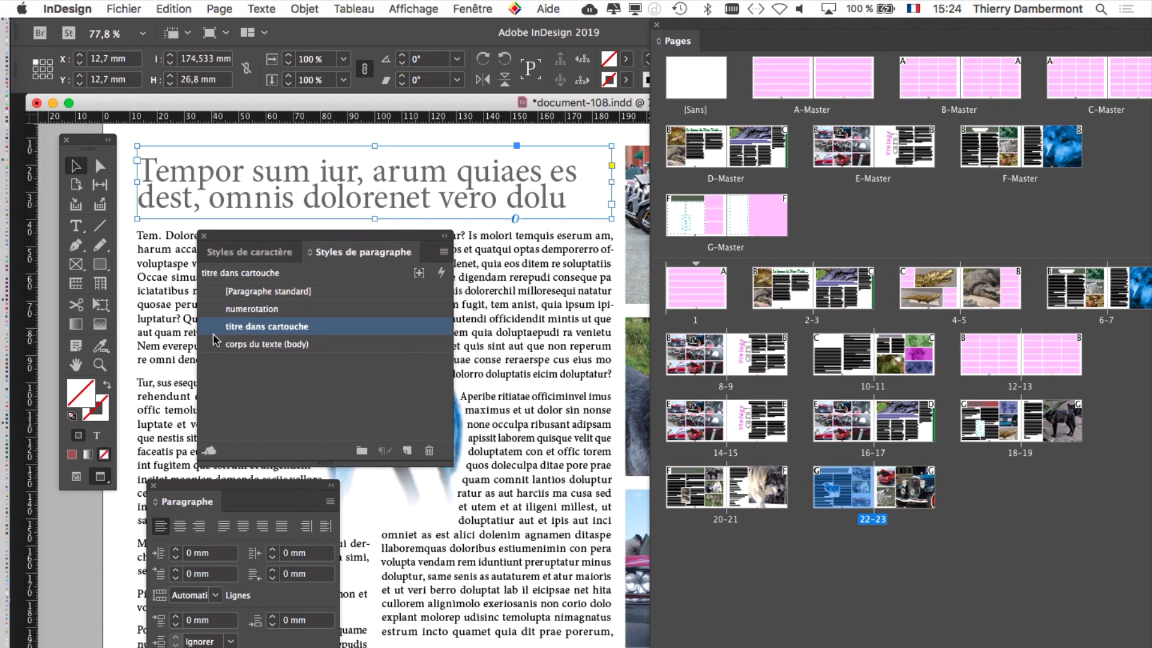
{"action": "double_click", "coordinate": [979, 426]}
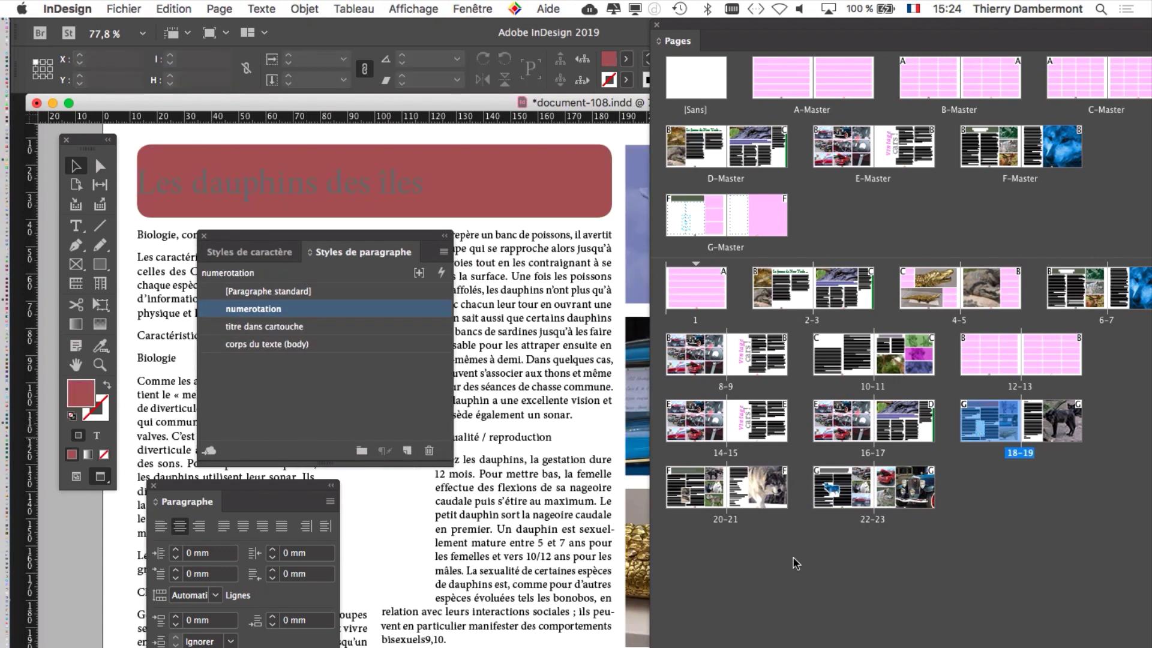
{"action": "double_click", "coordinate": [701, 503]}
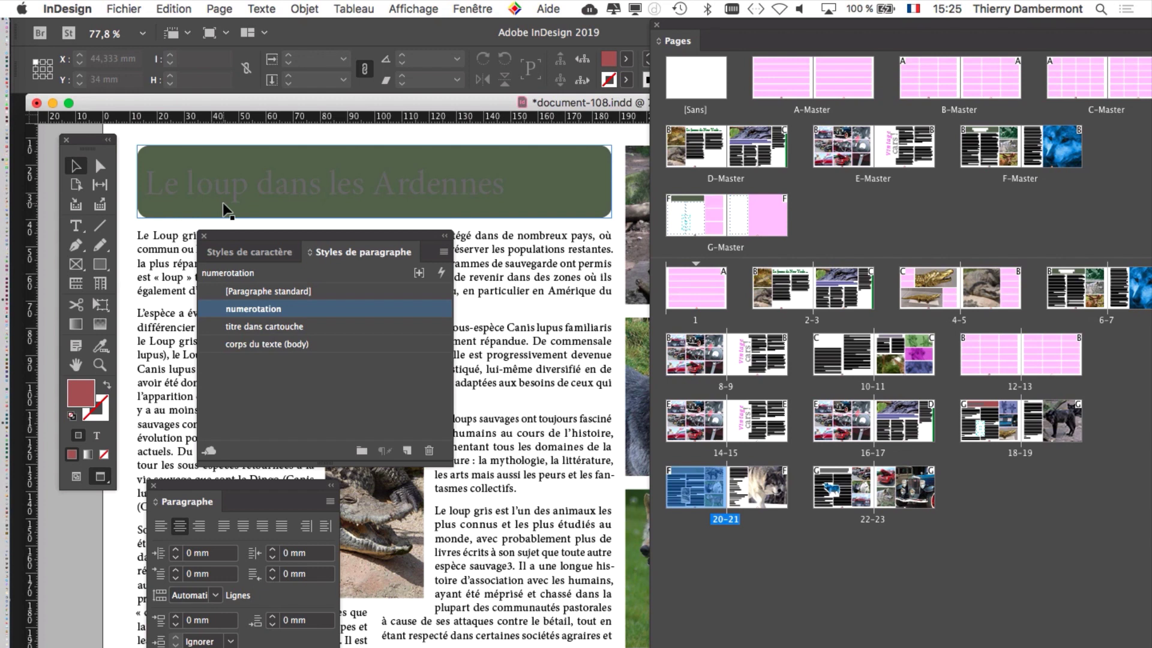
{"action": "left_click", "coordinate": [209, 173]}
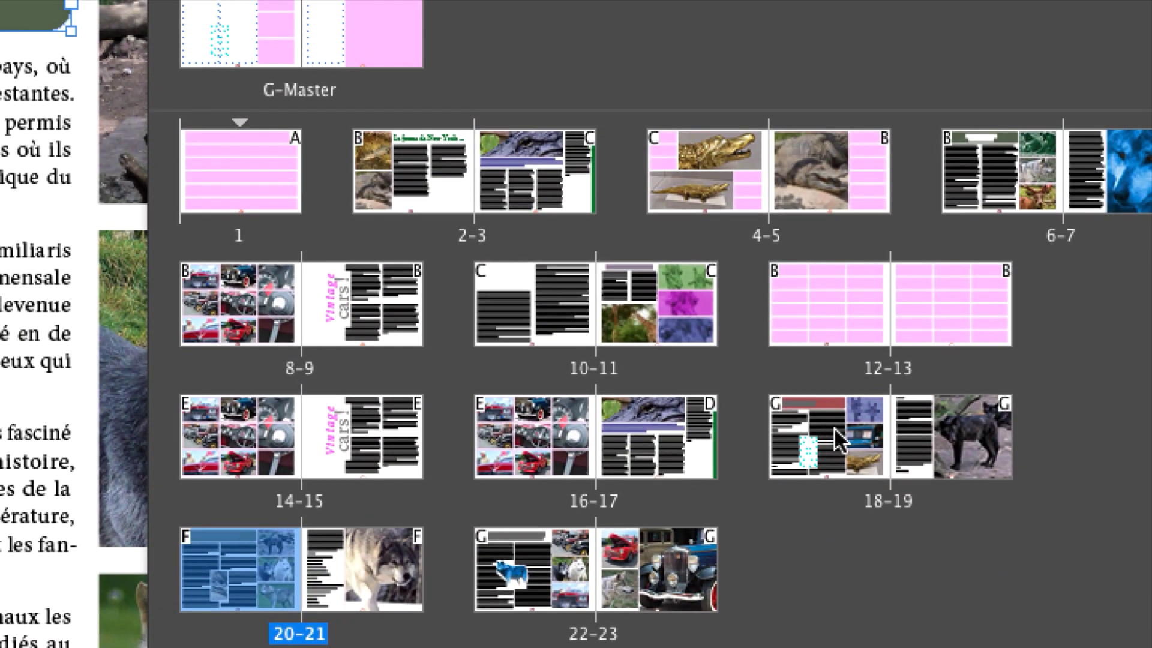
{"action": "double_click", "coordinate": [837, 441]}
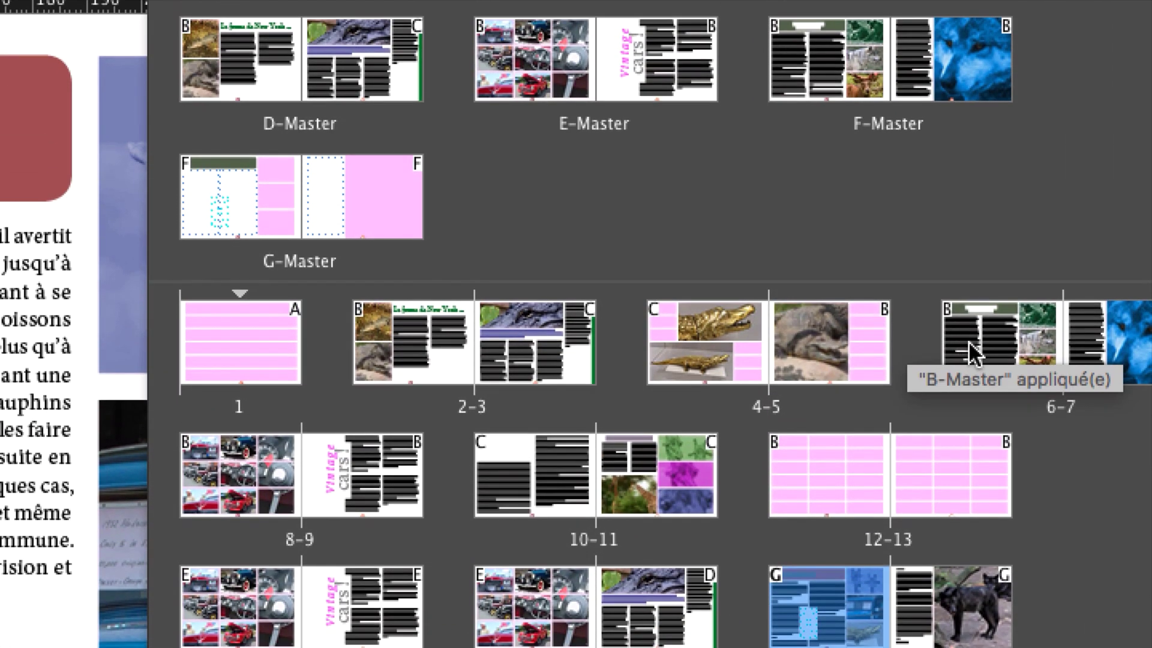
{"action": "double_click", "coordinate": [972, 354]}
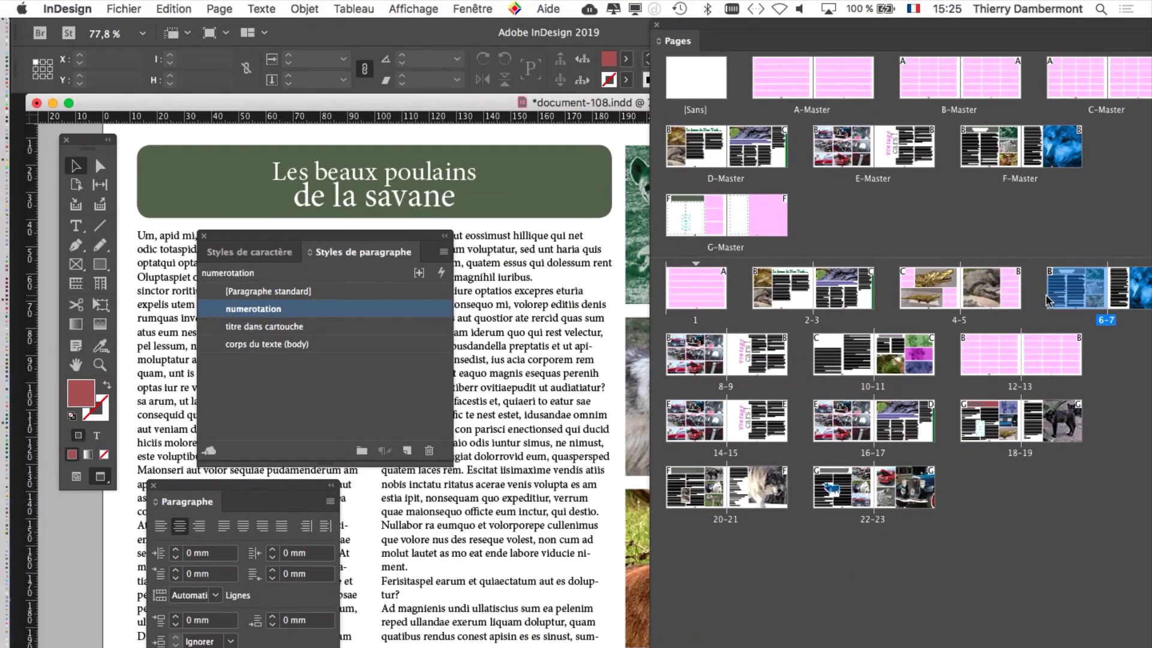
Step: Return to page 22, select its title frame and show the Object Styles panel beneath the title
{"action": "double_click", "coordinate": [862, 506]}
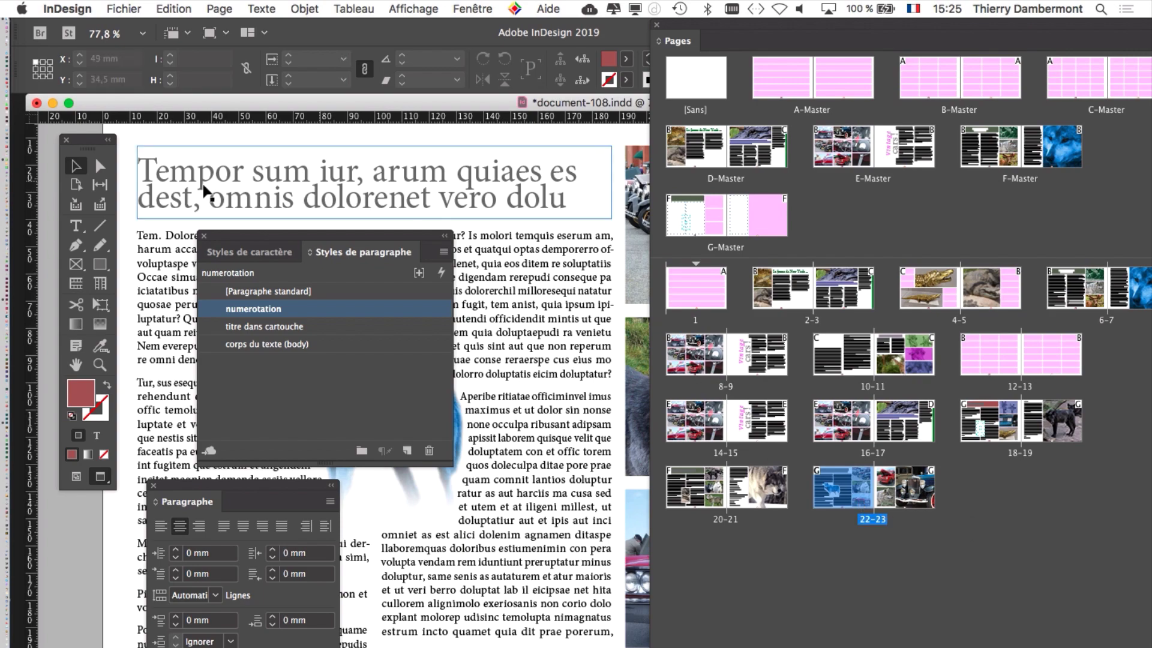
{"action": "left_click_drag", "start_coordinate": [249, 233], "coordinate": [382, 336]}
{"action": "left_click", "coordinate": [237, 193]}
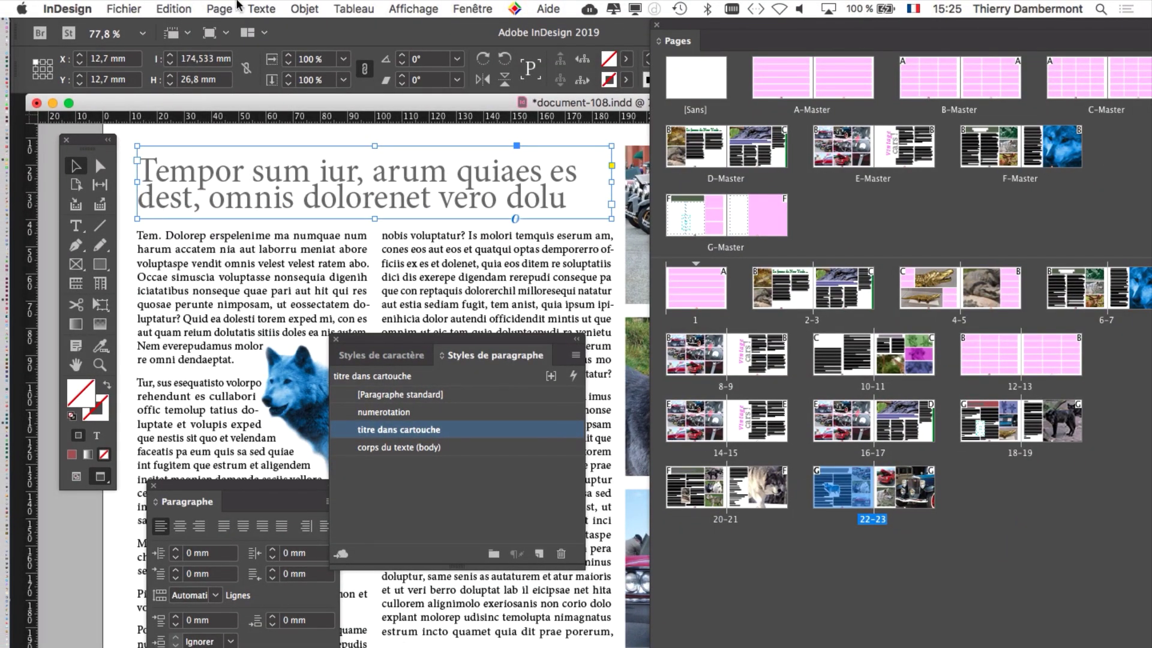
{"action": "left_click", "coordinate": [459, 6]}
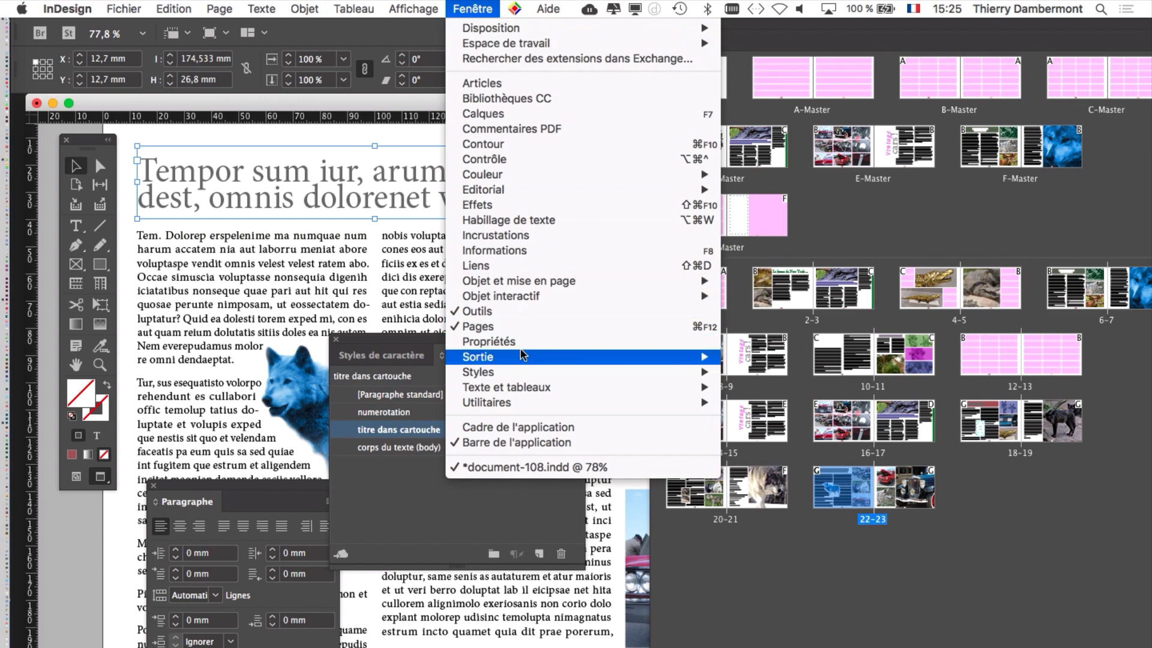
{"action": "mouse_move", "coordinate": [524, 375]}
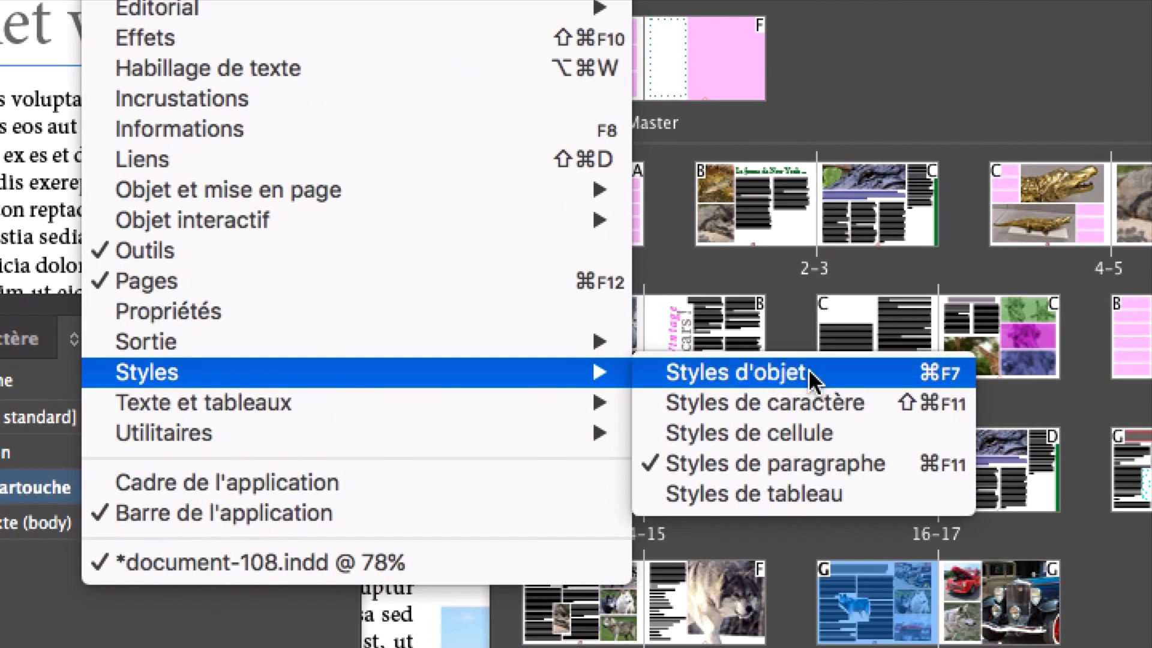
{"action": "left_click", "coordinate": [809, 372]}
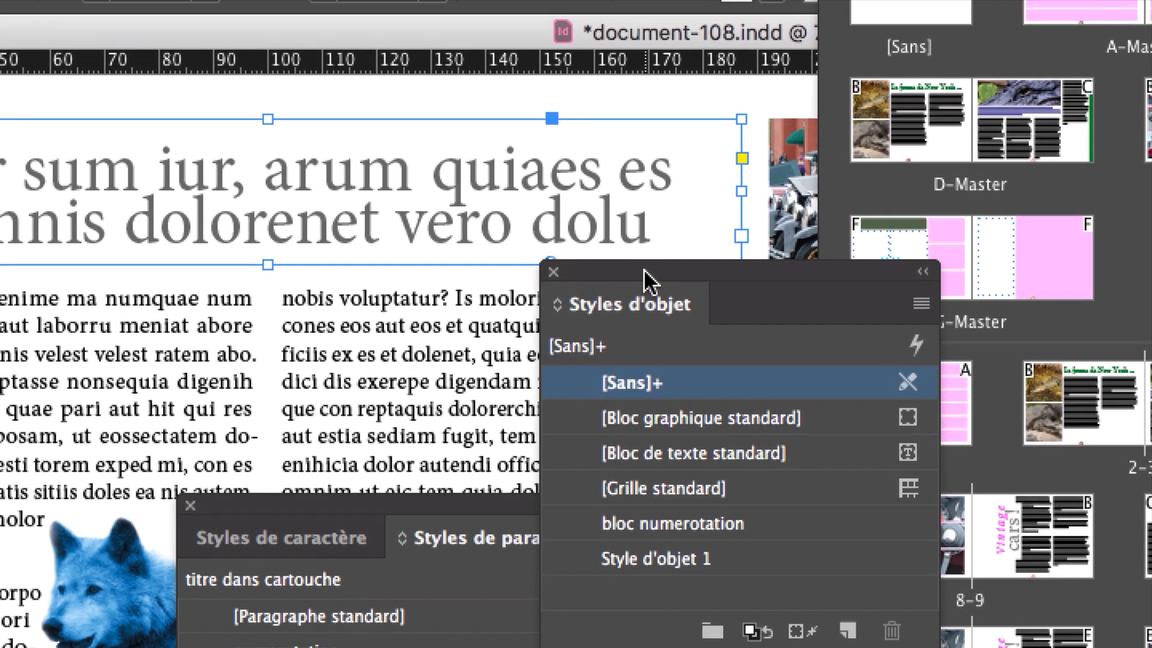
{"action": "left_click_drag", "start_coordinate": [644, 268], "coordinate": [387, 294]}
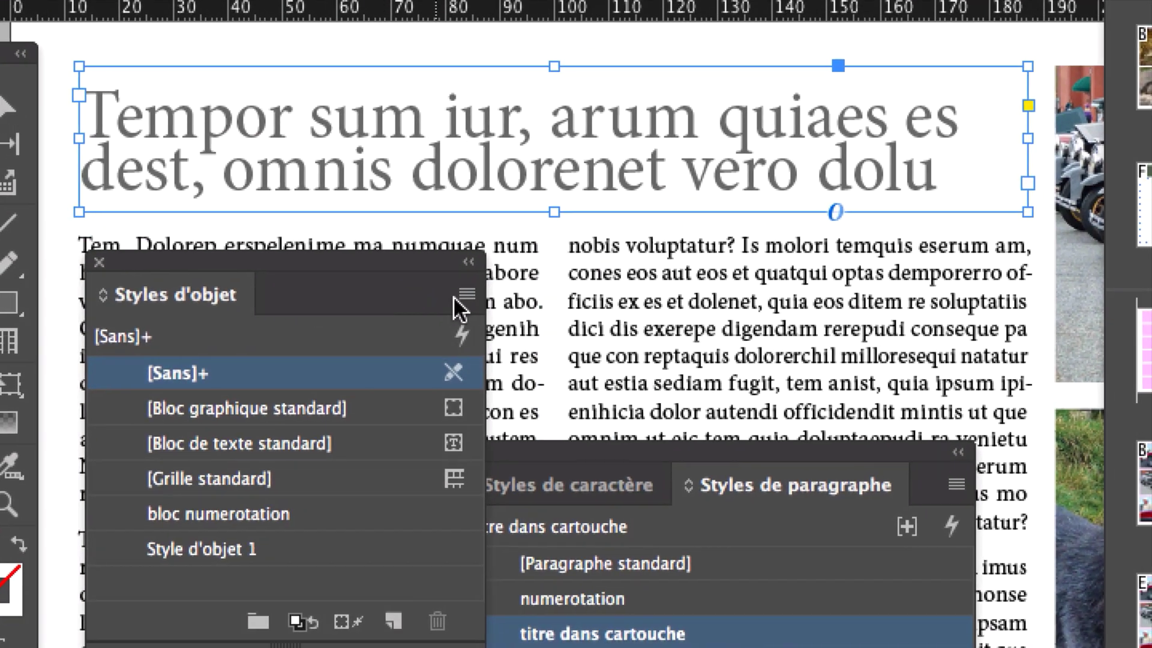
Step: Create an object style named titre en début de page from the selected title frame, including the titre dans cartouche paragraph style
{"action": "left_click", "coordinate": [454, 294]}
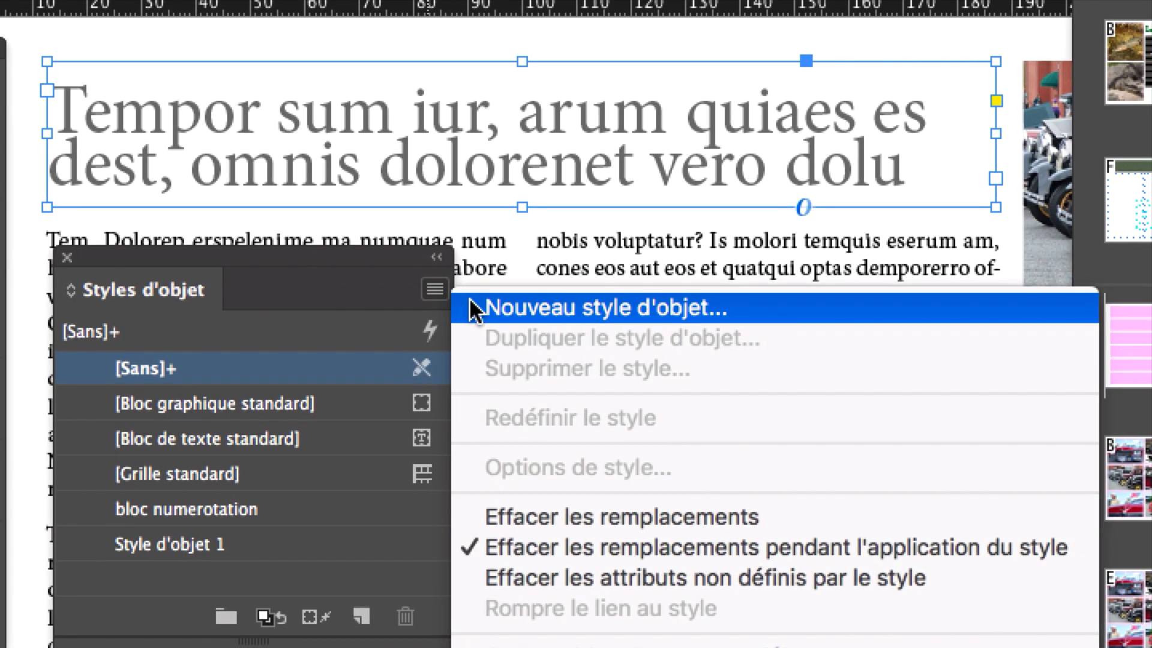
{"action": "left_click", "coordinate": [495, 302]}
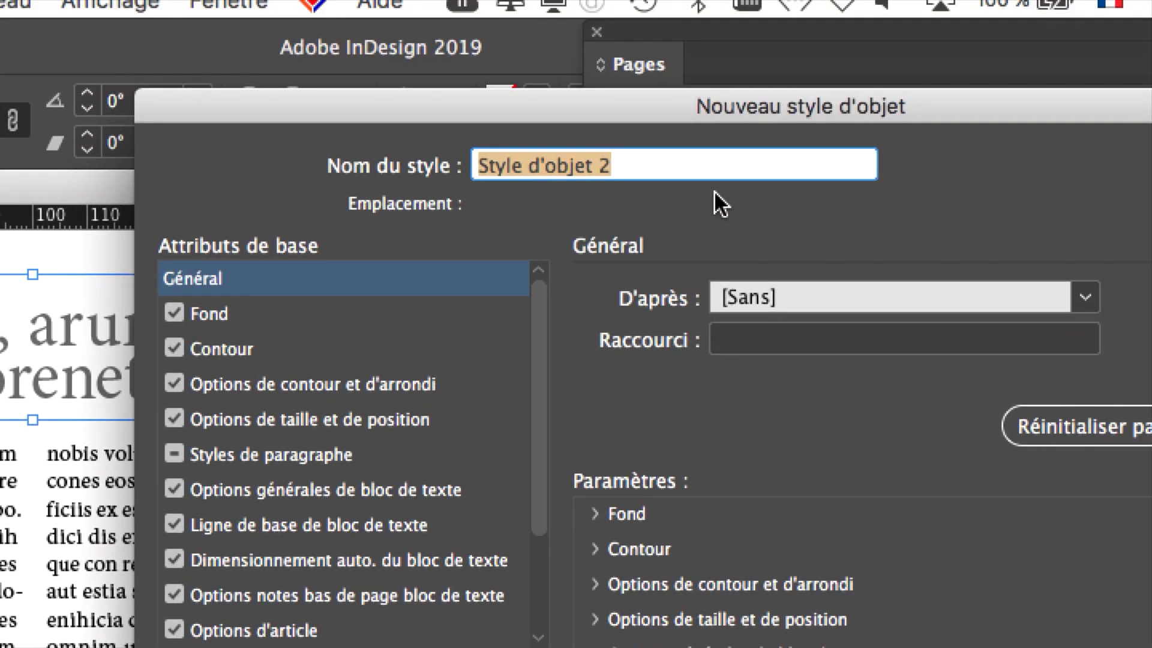
{"action": "type", "text": "t"}
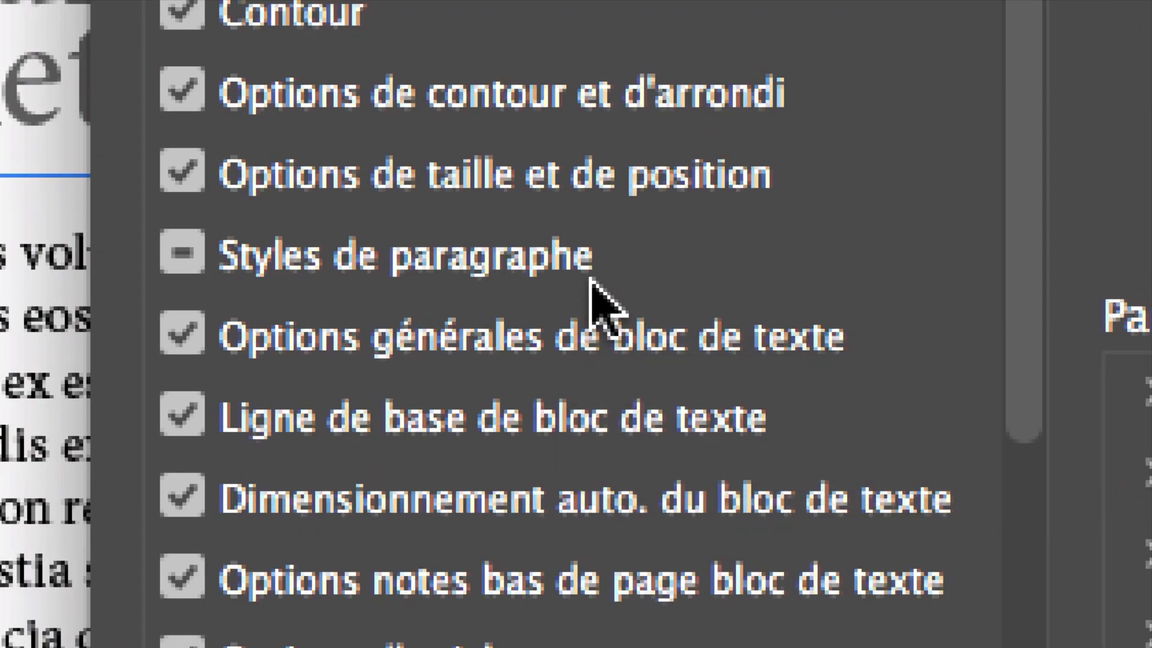
{"action": "left_click", "coordinate": [594, 282]}
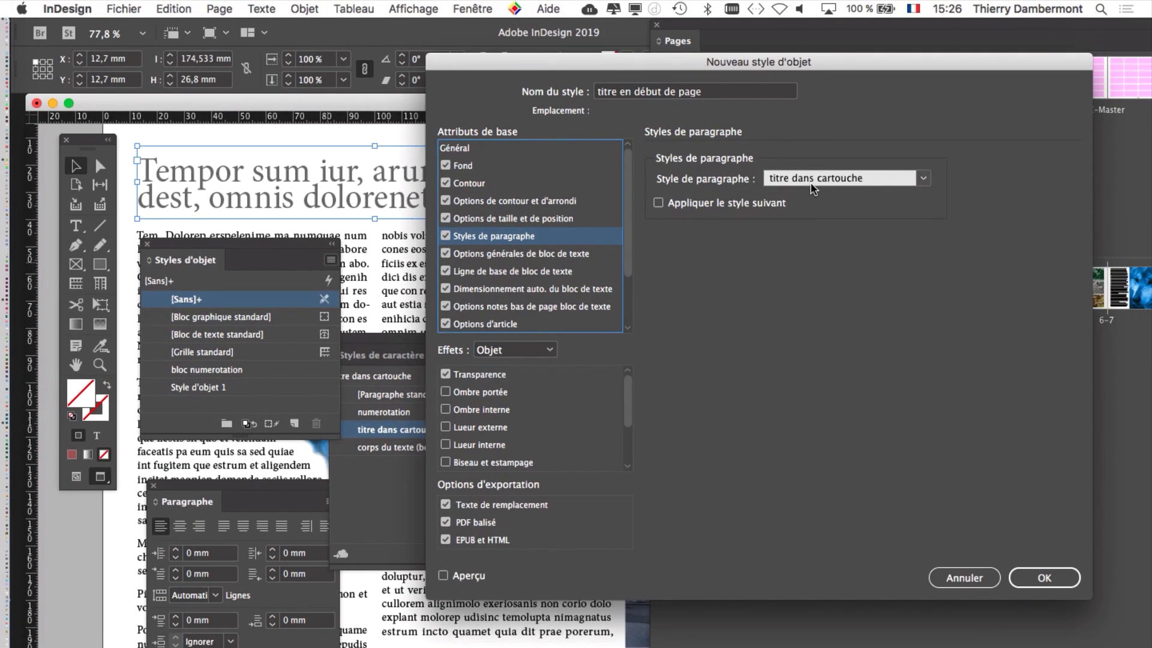
{"action": "left_click", "coordinate": [1045, 578]}
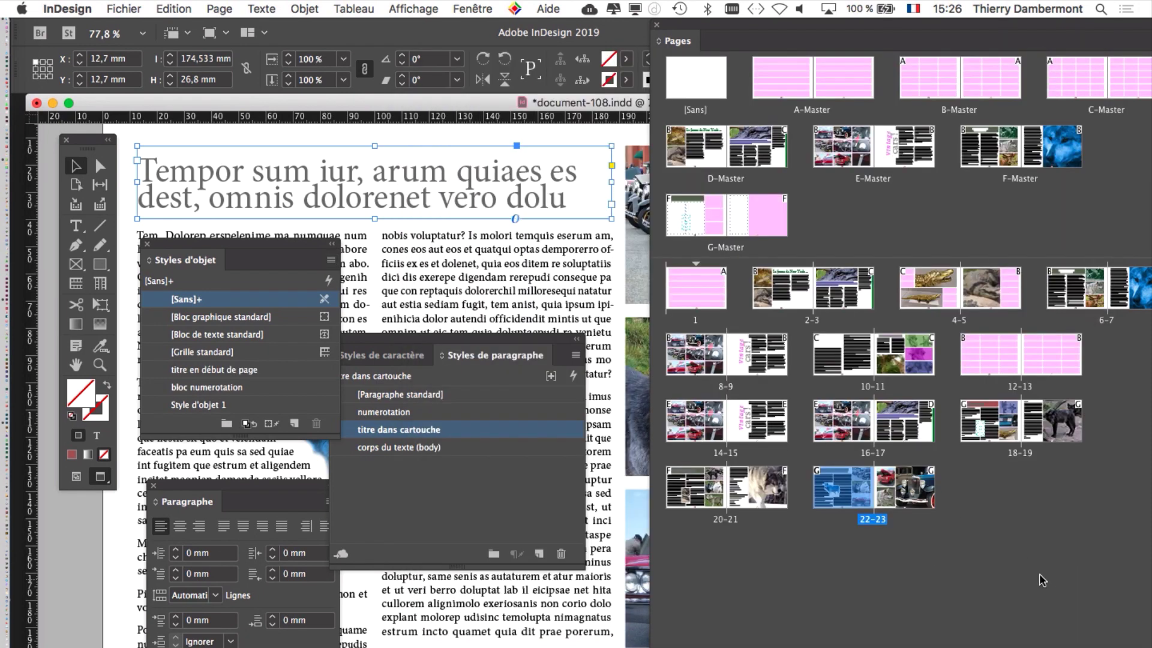
Step: Apply the titre en début de page object style to the page 22 title frame and clear its overrides
{"action": "left_click_drag", "start_coordinate": [338, 436], "coordinate": [334, 471]}
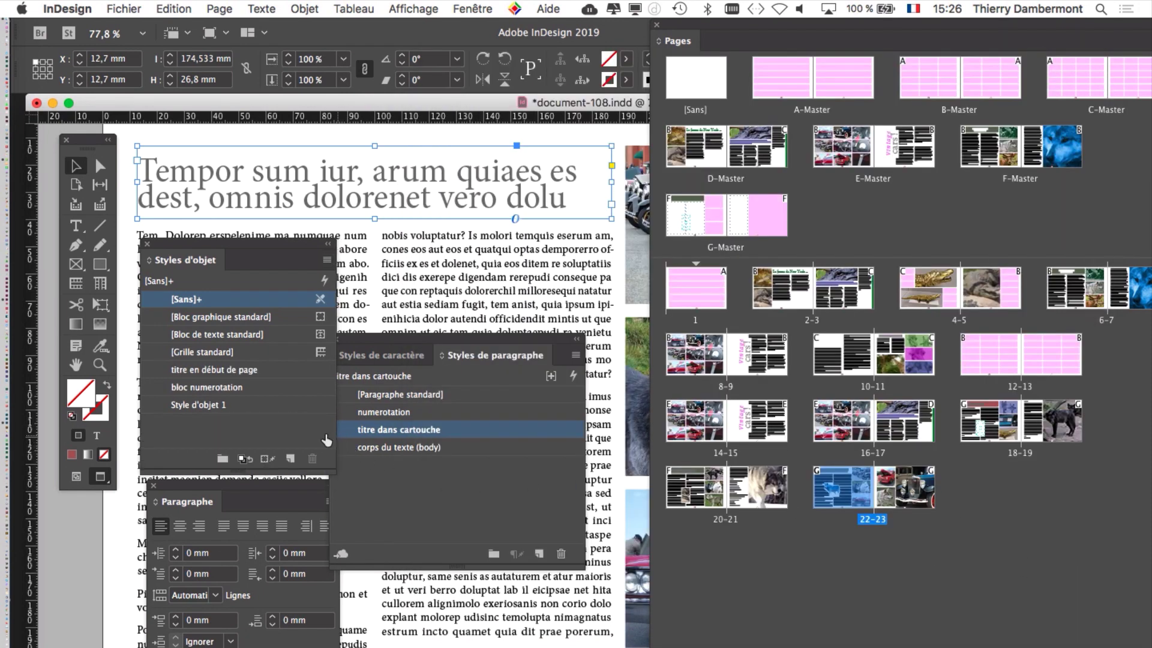
{"action": "left_click_drag", "start_coordinate": [240, 246], "coordinate": [509, 249]}
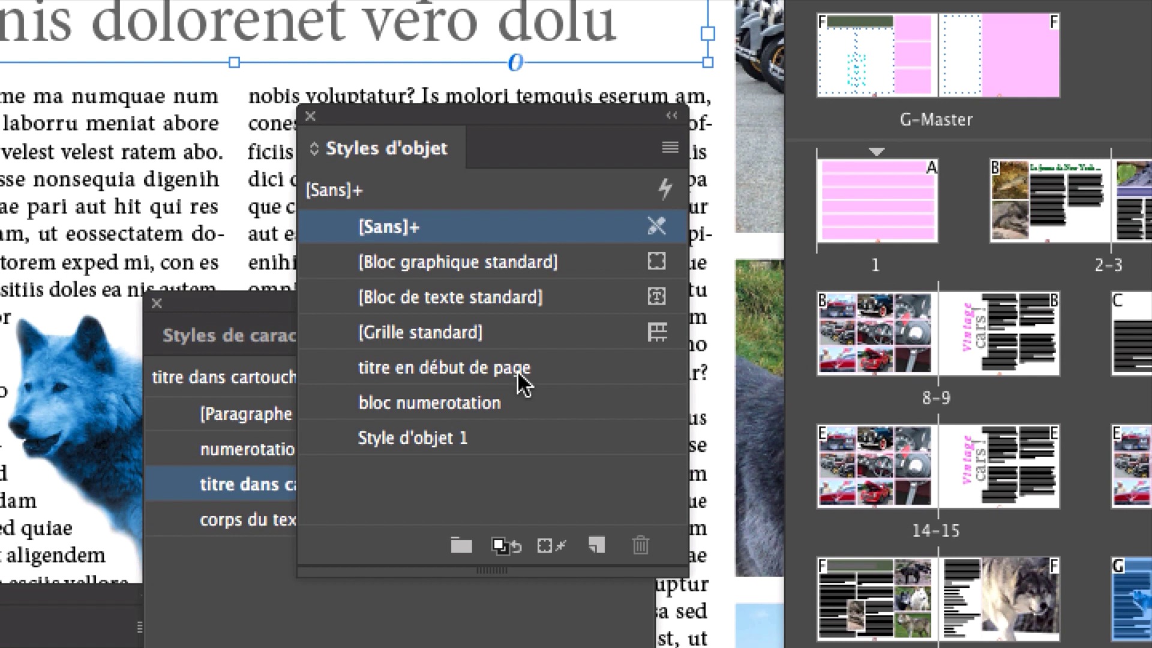
{"action": "left_click", "coordinate": [517, 370]}
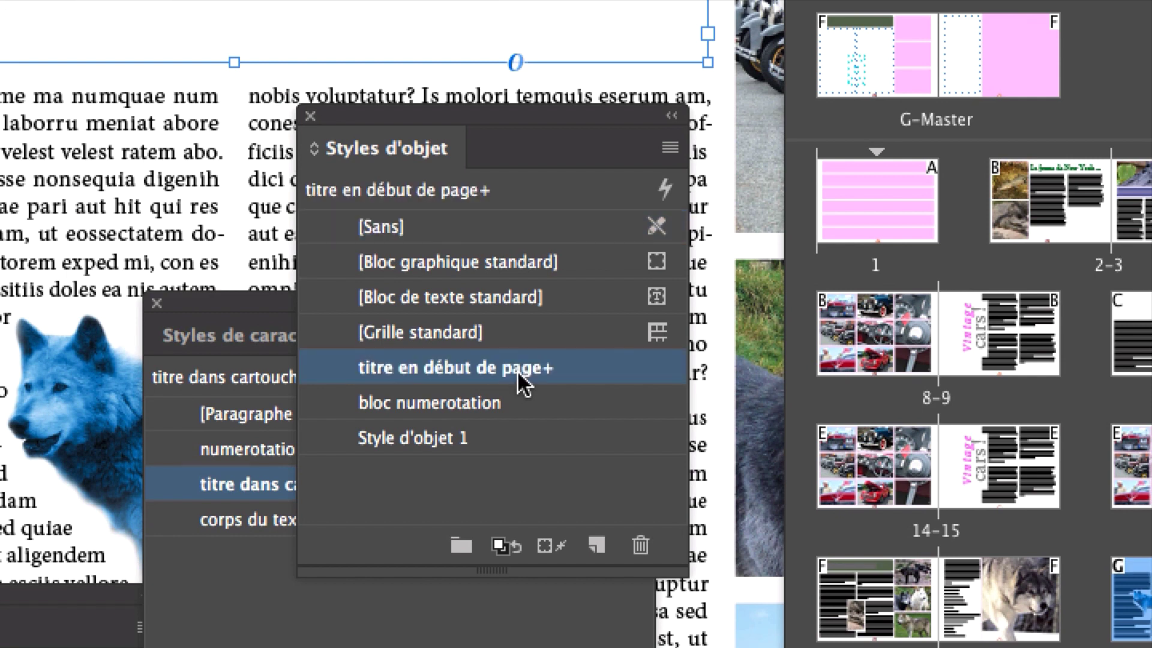
{"action": "left_click", "coordinate": [534, 369], "text": "alt"}
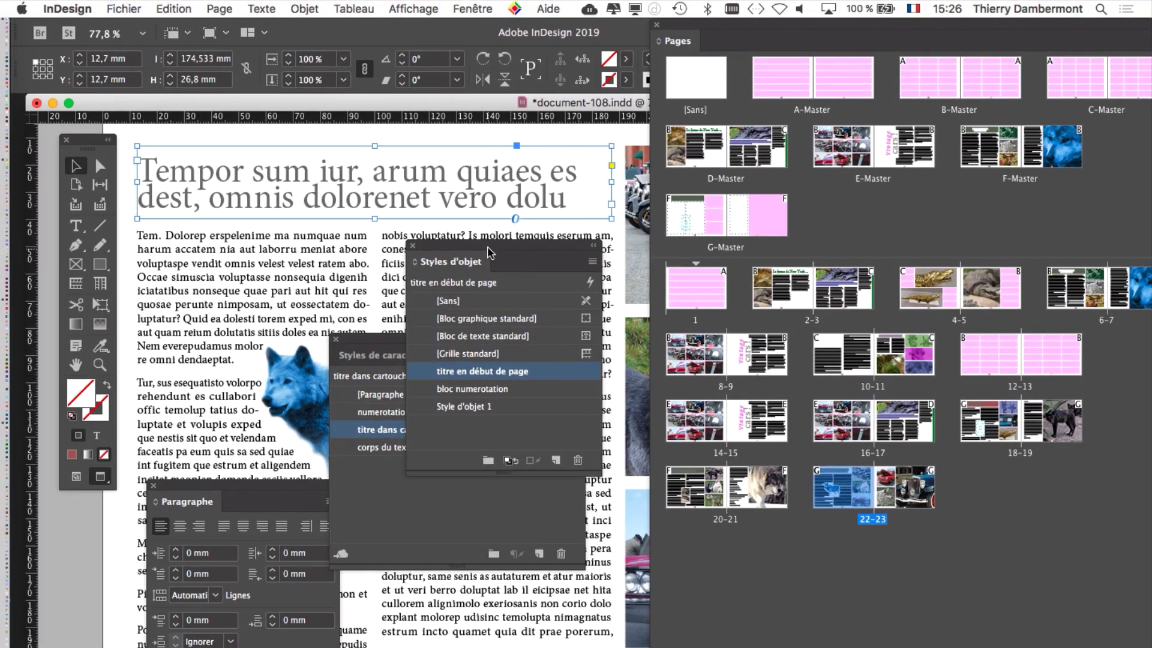
Step: Go to page 6, keep the Object Styles list clear of the title, and apply titre en début de page to the title frame
{"action": "left_click_drag", "start_coordinate": [477, 105], "coordinate": [532, 85]}
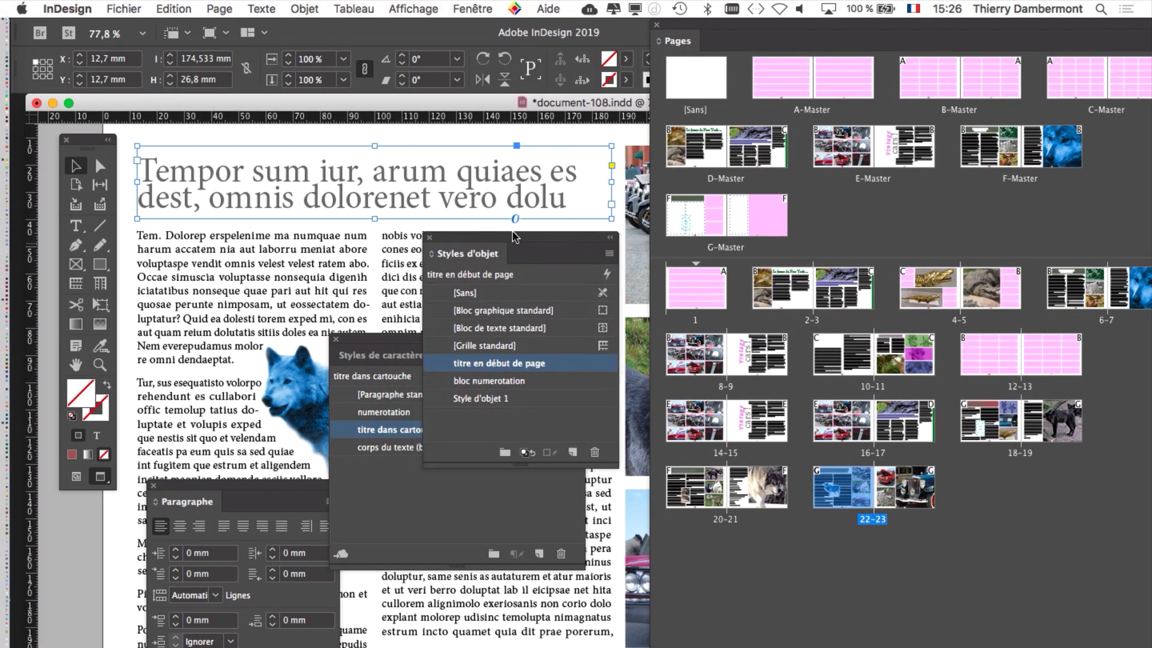
{"action": "left_click_drag", "start_coordinate": [513, 236], "coordinate": [715, 144]}
{"action": "double_click", "coordinate": [1090, 316]}
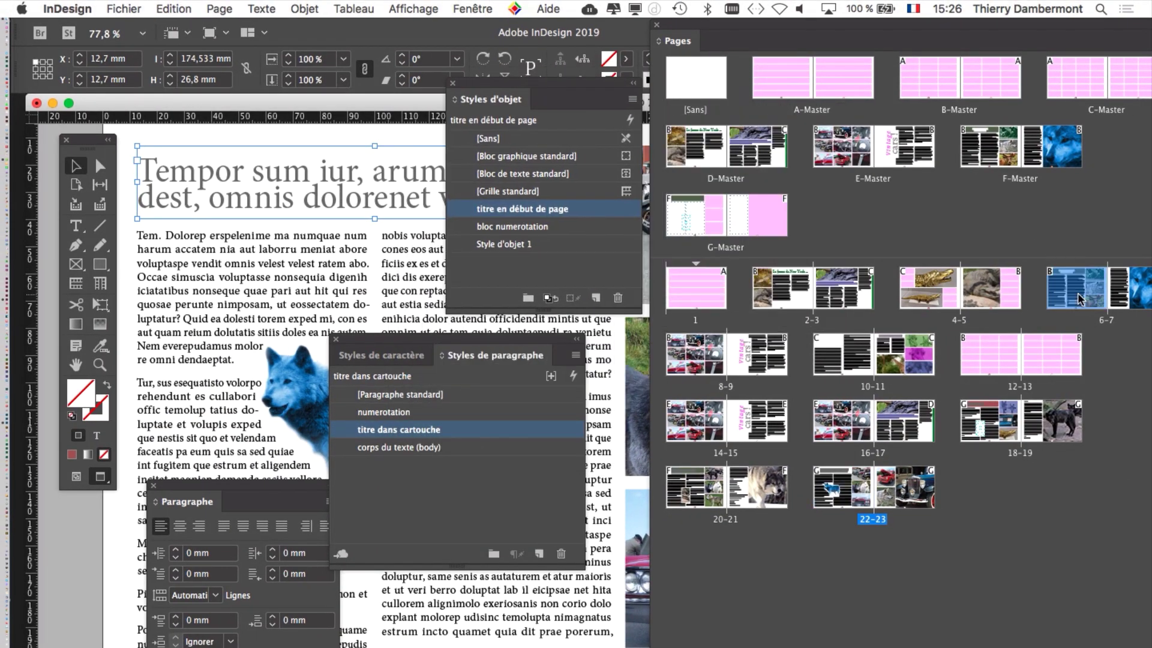
{"action": "left_click_drag", "start_coordinate": [555, 85], "coordinate": [288, 258]}
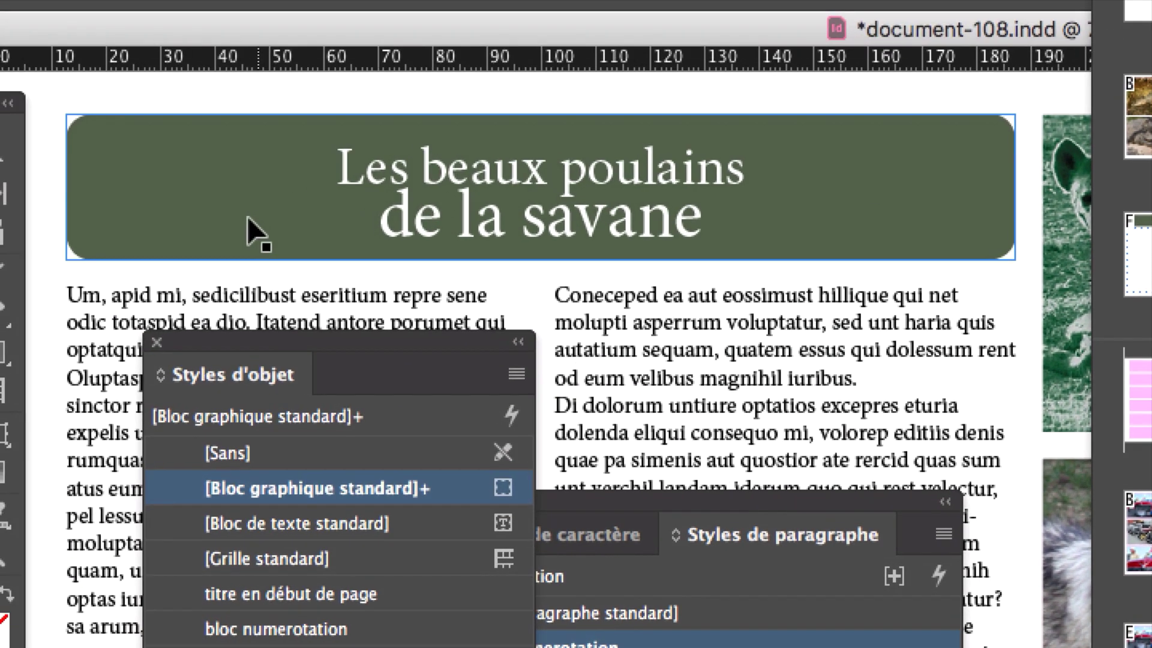
{"action": "left_click", "coordinate": [223, 200]}
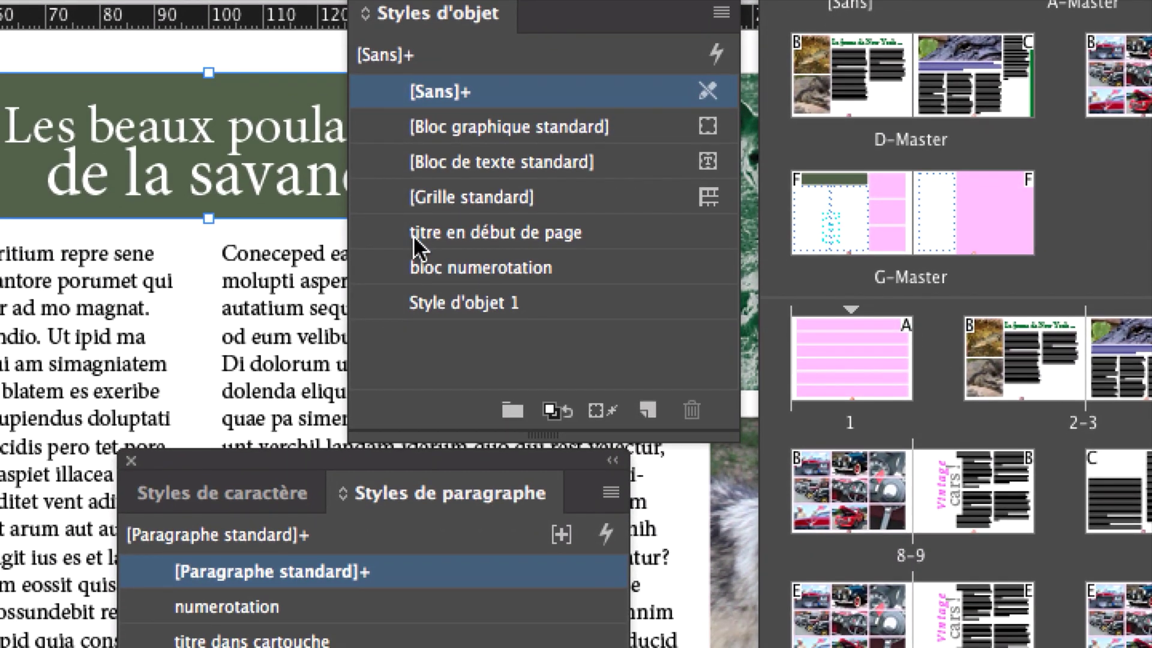
{"action": "left_click", "coordinate": [418, 240]}
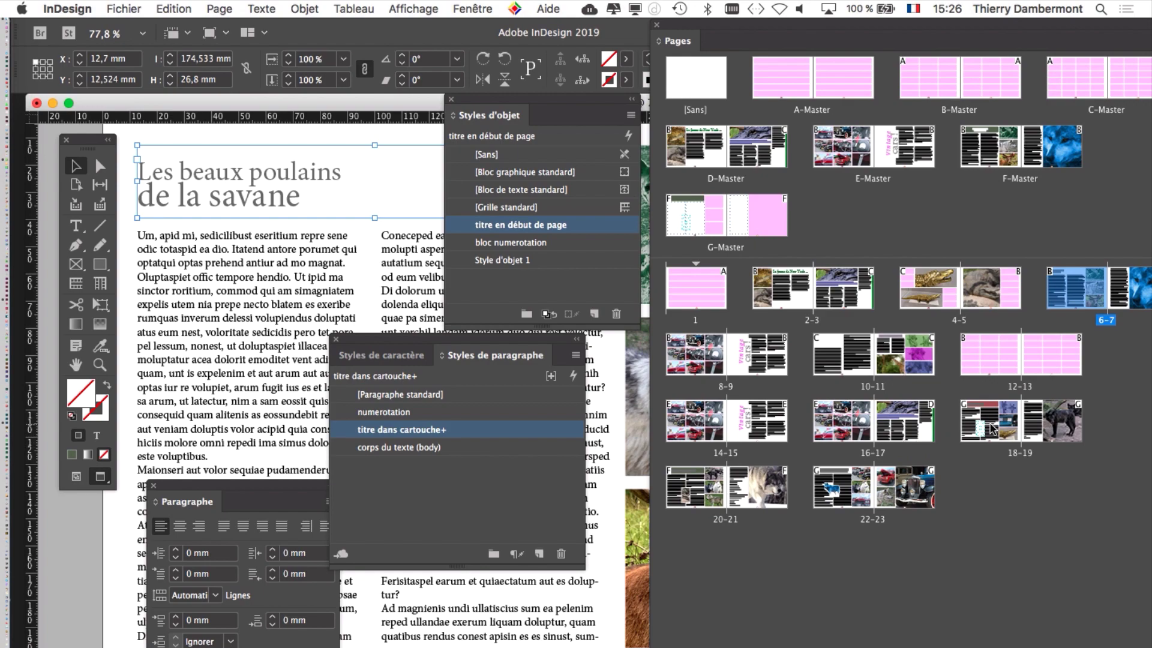
Step: Go to page 18 and apply the titre en début de page object style to the Les dauphins des îles title frame
{"action": "double_click", "coordinate": [990, 424]}
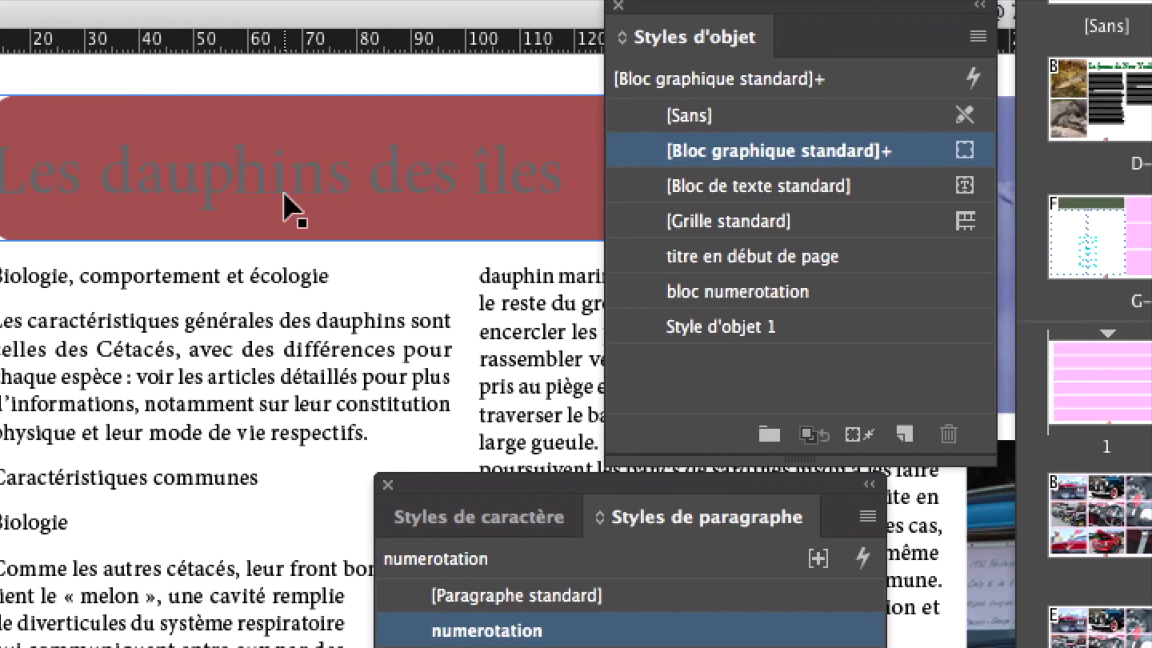
{"action": "left_click", "coordinate": [286, 198]}
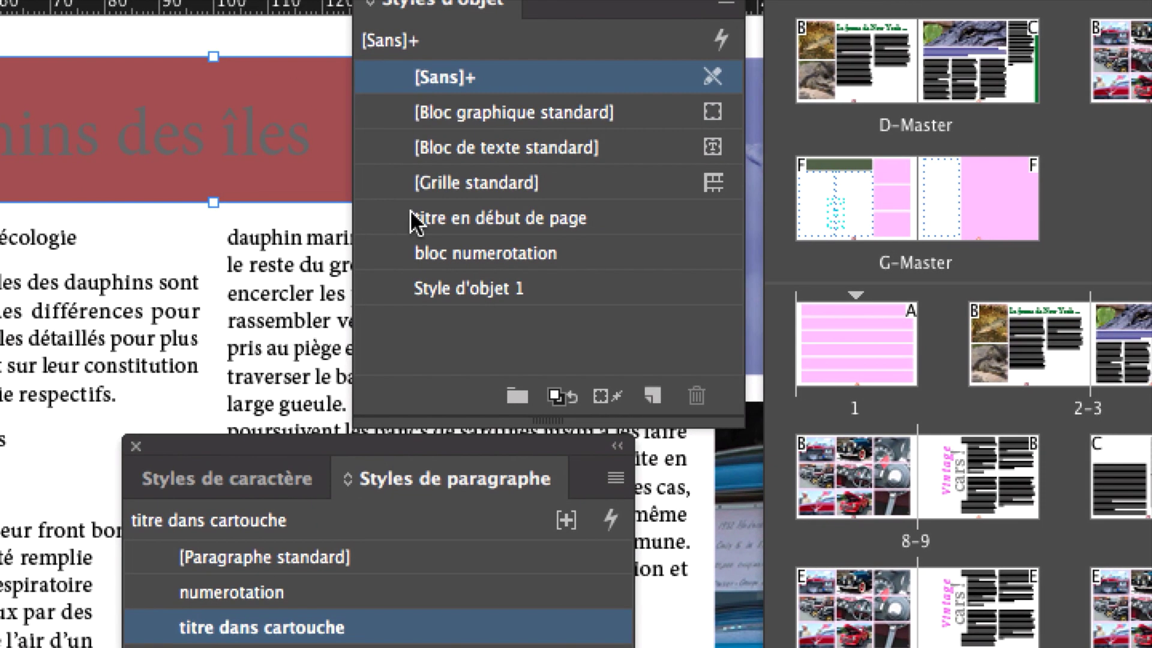
{"action": "left_click", "coordinate": [467, 220]}
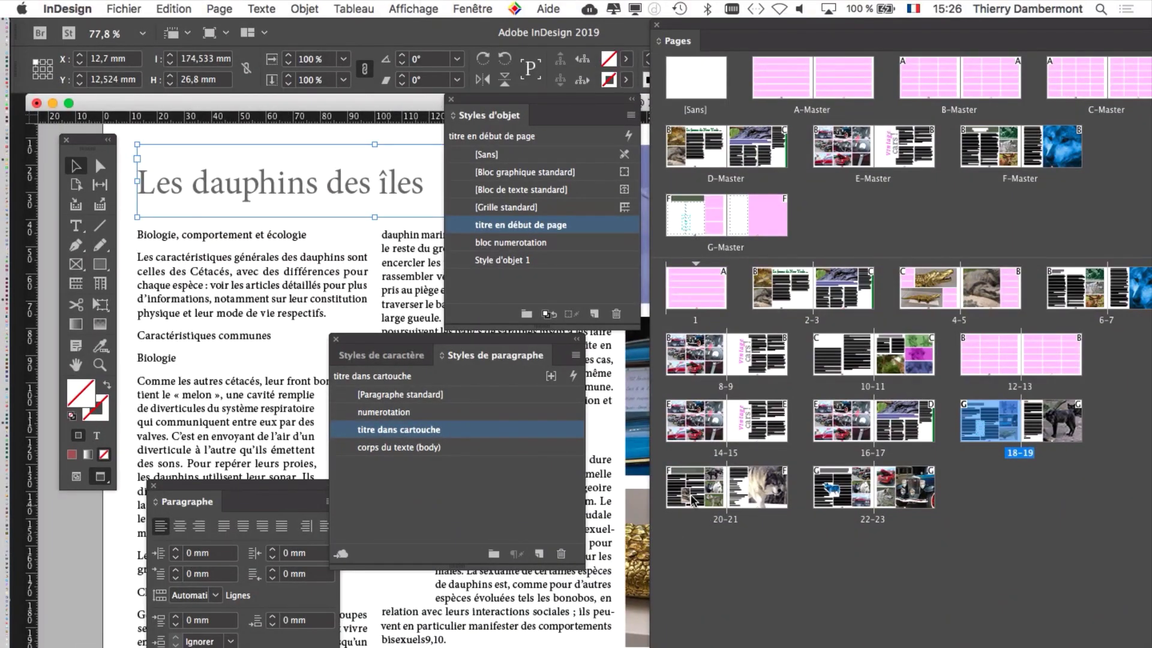
Step: Go to page 20 and apply titre en début de page to the Le loup dans les Ardennes title frame, clearing its overrides
{"action": "double_click", "coordinate": [694, 496]}
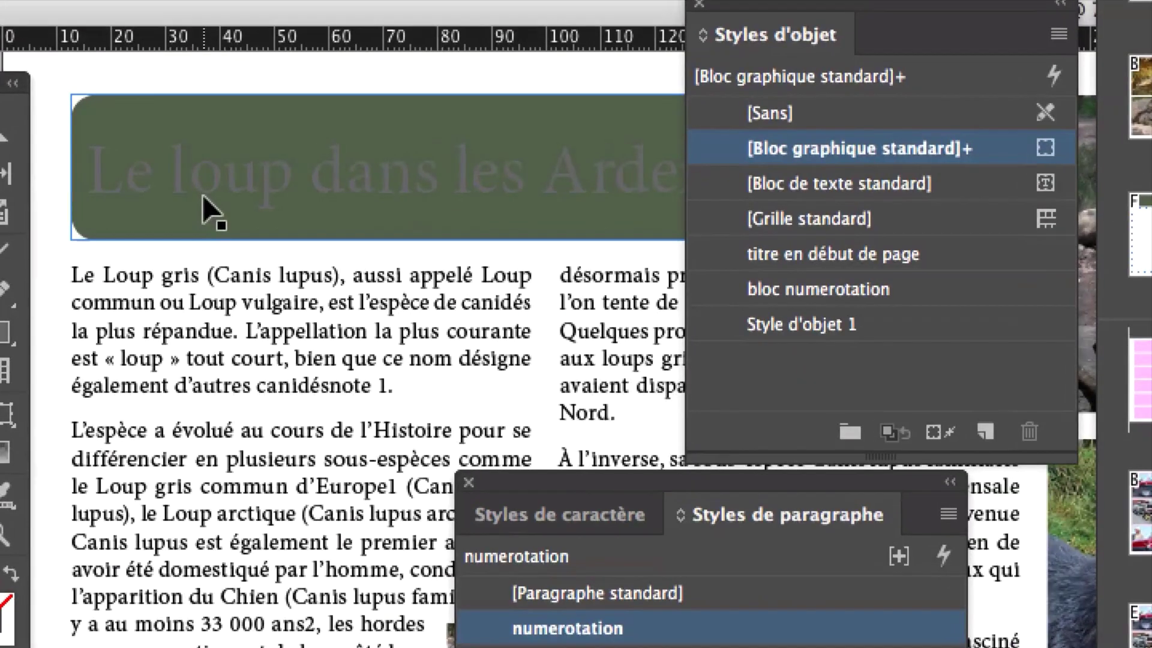
{"action": "left_click", "coordinate": [204, 202]}
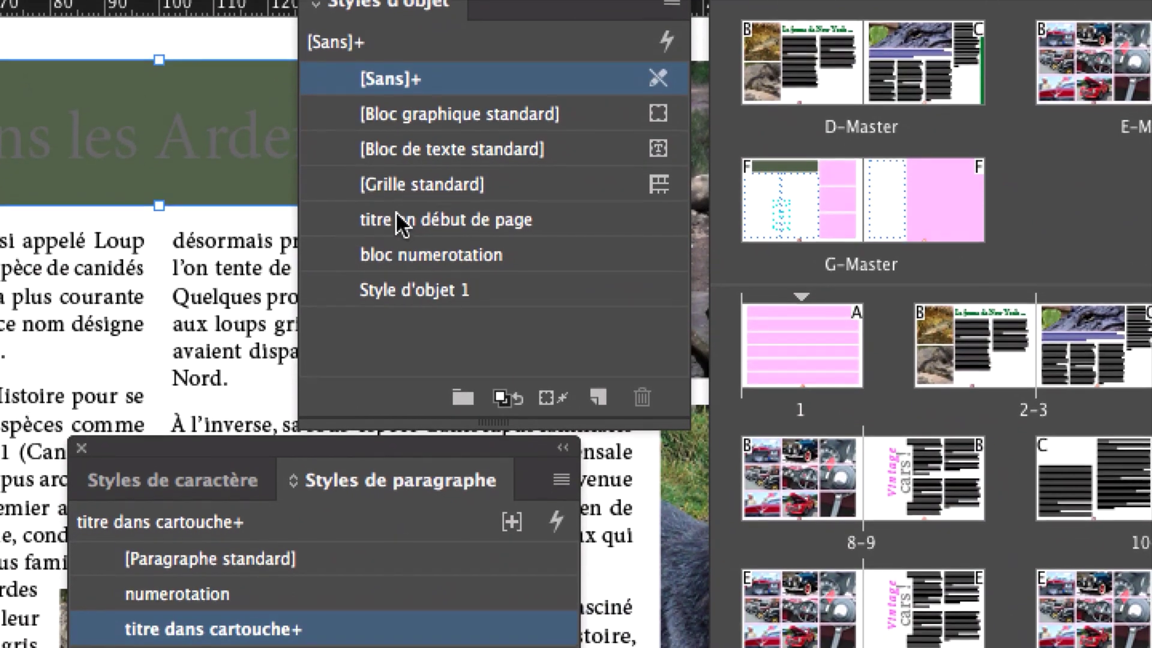
{"action": "left_click", "coordinate": [757, 255]}
{"action": "left_click", "coordinate": [757, 255], "text": "alt"}
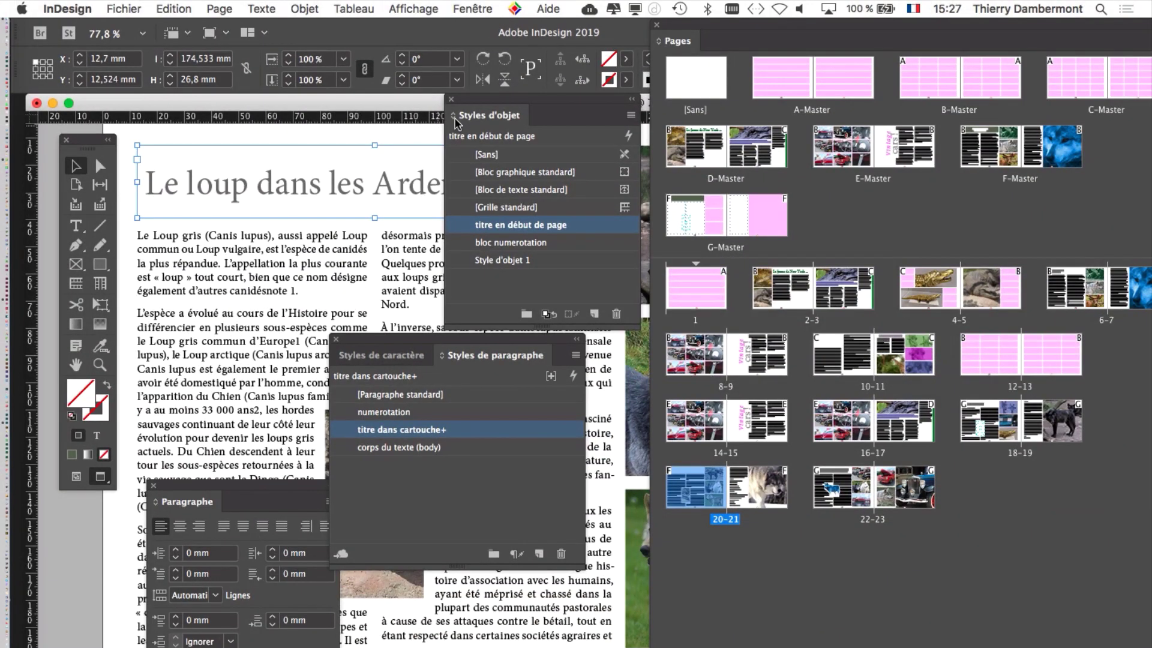
Step: Move the Object Styles panel off the page 20 title and bring the Paragraph Styles panel in front of it
{"action": "left_click_drag", "start_coordinate": [471, 105], "coordinate": [489, 277]}
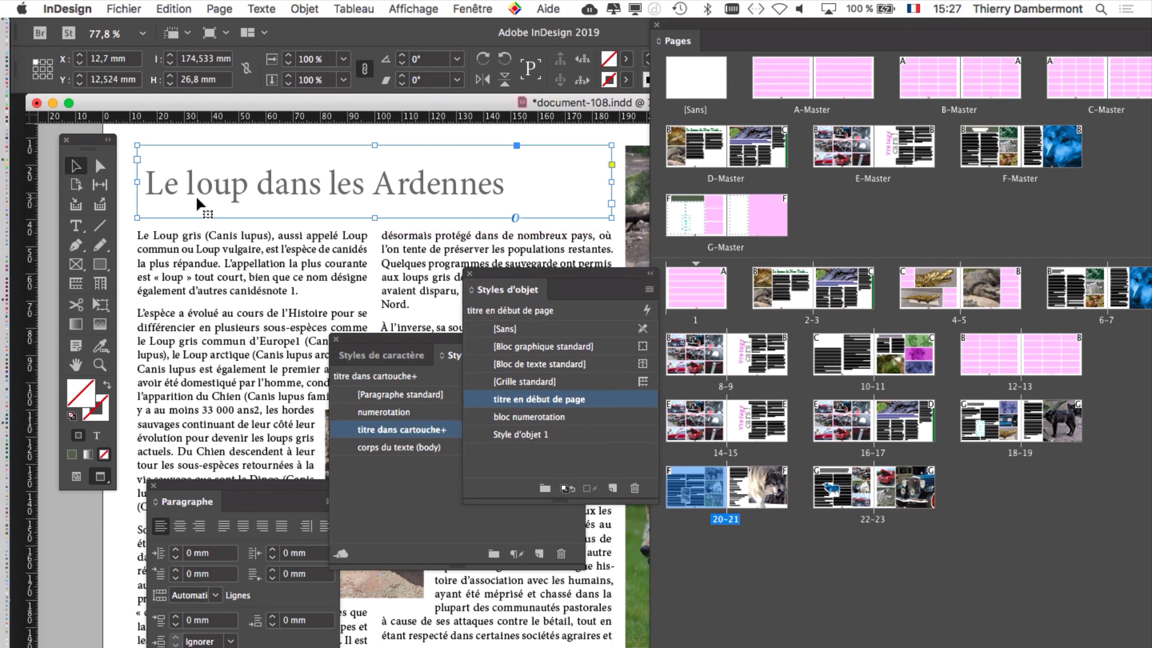
{"action": "key", "text": "F11"}
{"action": "key", "text": "F5"}
{"action": "key", "text": "F7"}
{"action": "key", "text": "F5"}
{"action": "key", "text": "F7"}
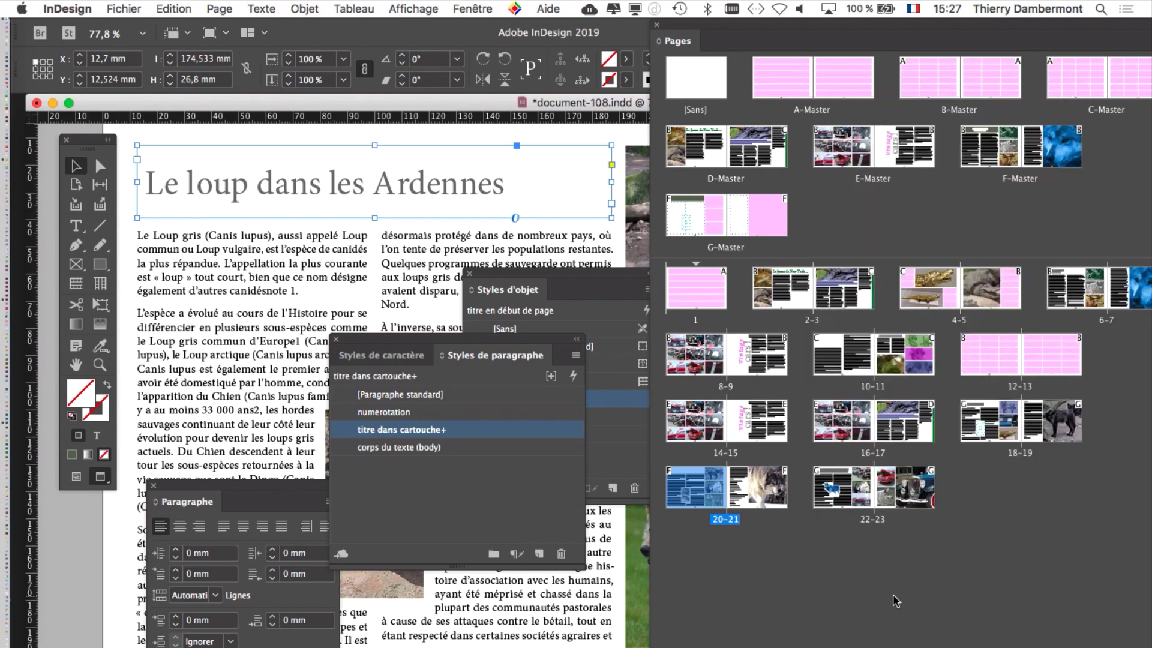
Step: Return to page 22, select its title frame and bring the Object Styles list fully into view to check the applied style
{"action": "double_click", "coordinate": [861, 494]}
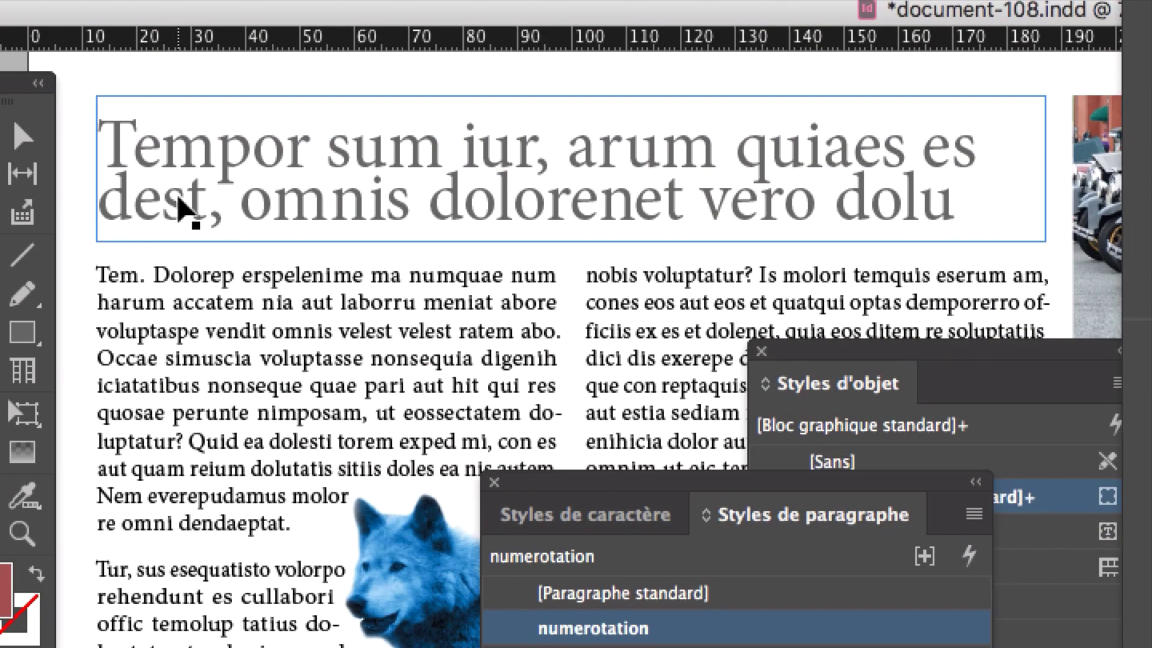
{"action": "left_click", "coordinate": [180, 204]}
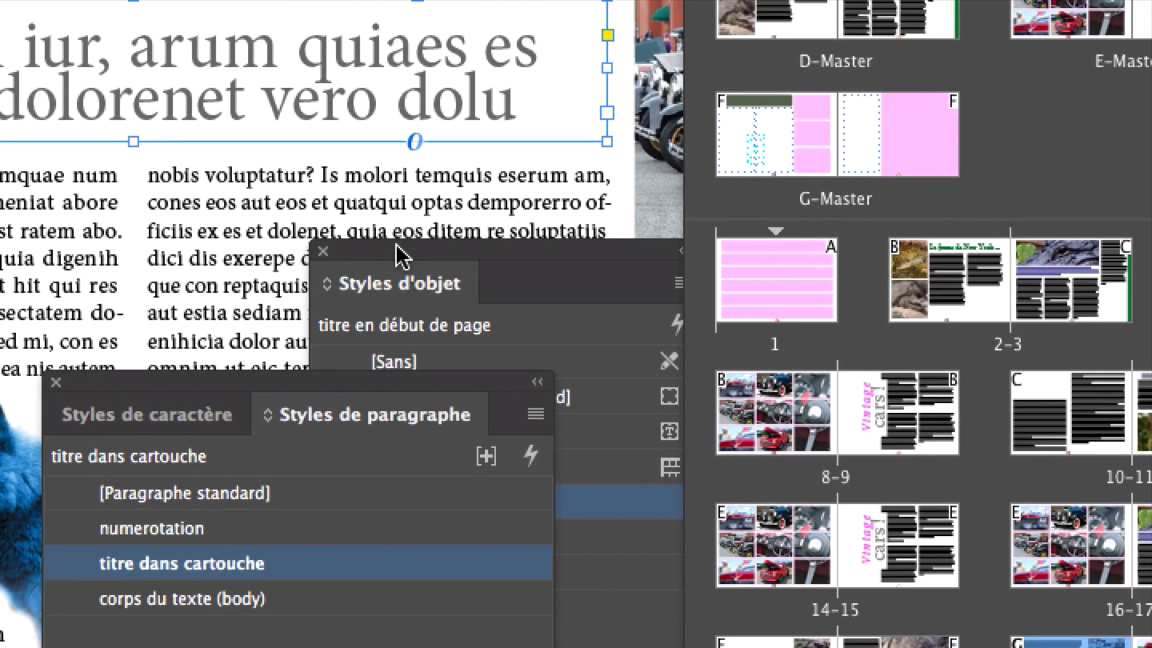
{"action": "left_click_drag", "start_coordinate": [535, 168], "coordinate": [460, 0]}
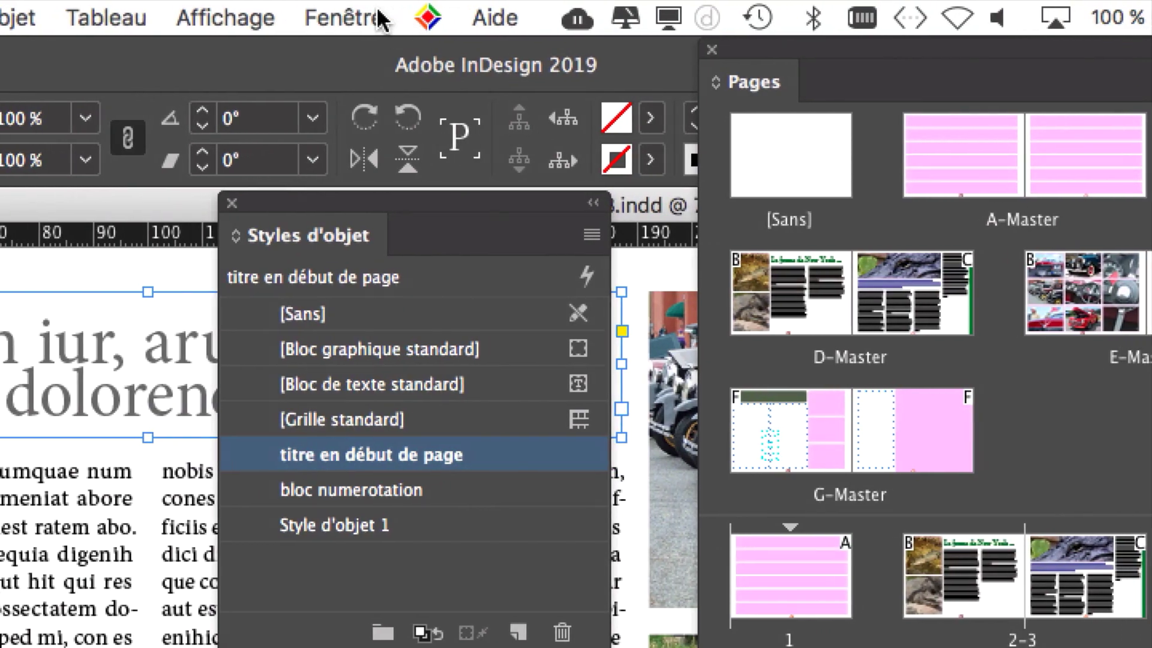
{"action": "left_click", "coordinate": [377, 18]}
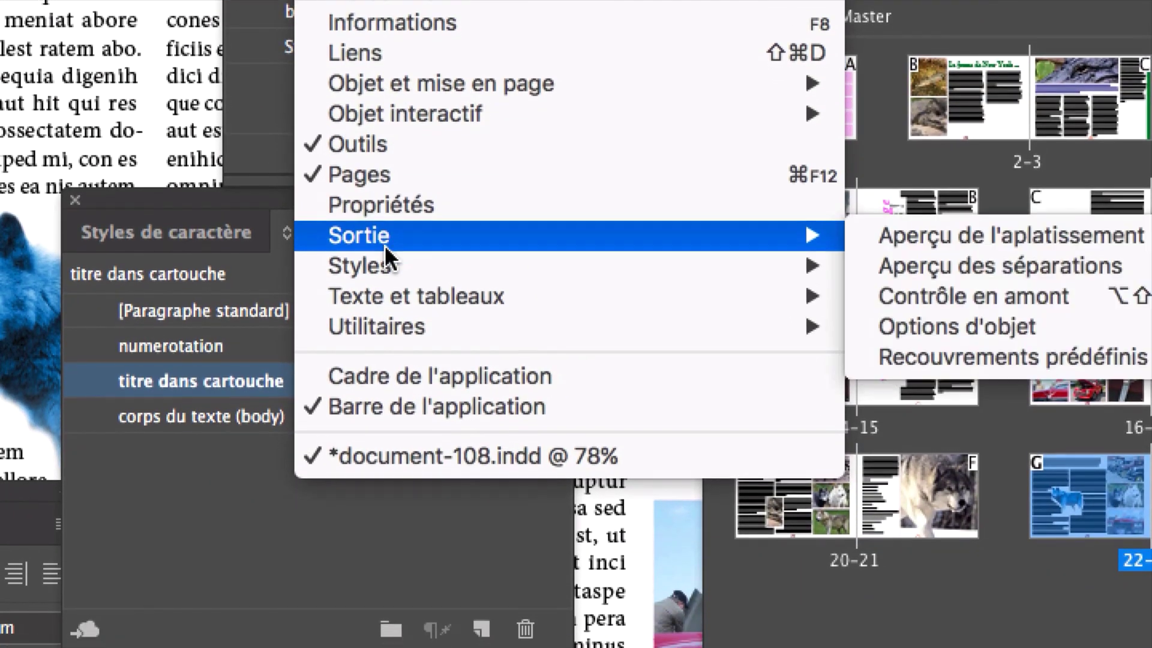
{"action": "mouse_move", "coordinate": [413, 253]}
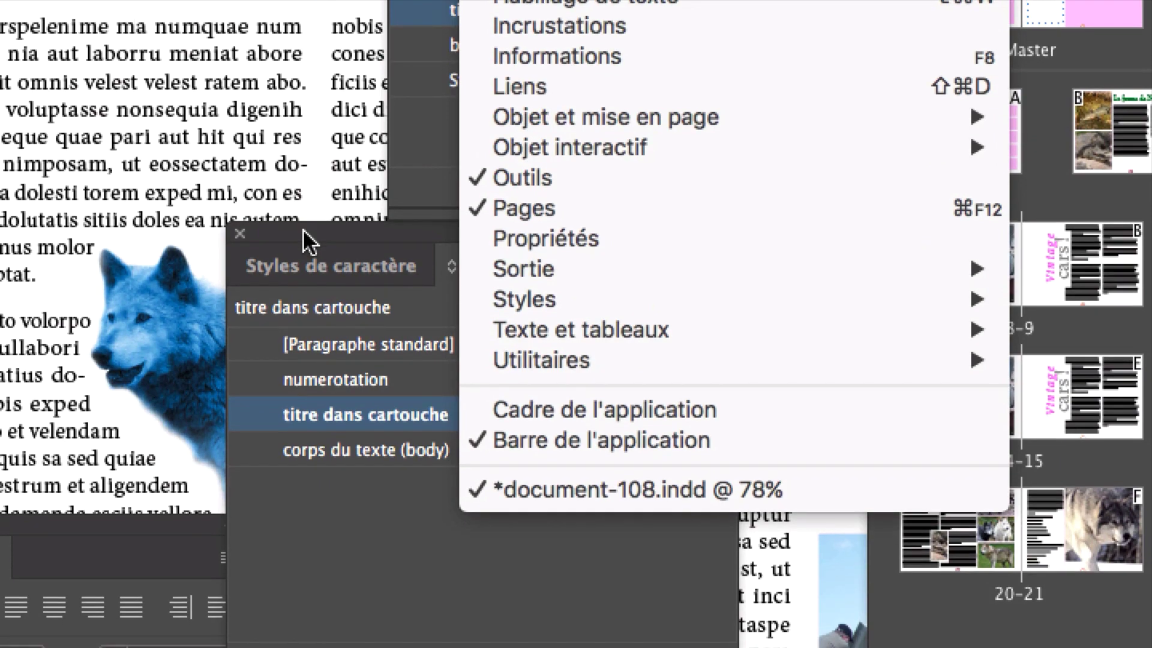
{"action": "left_click", "coordinate": [304, 229]}
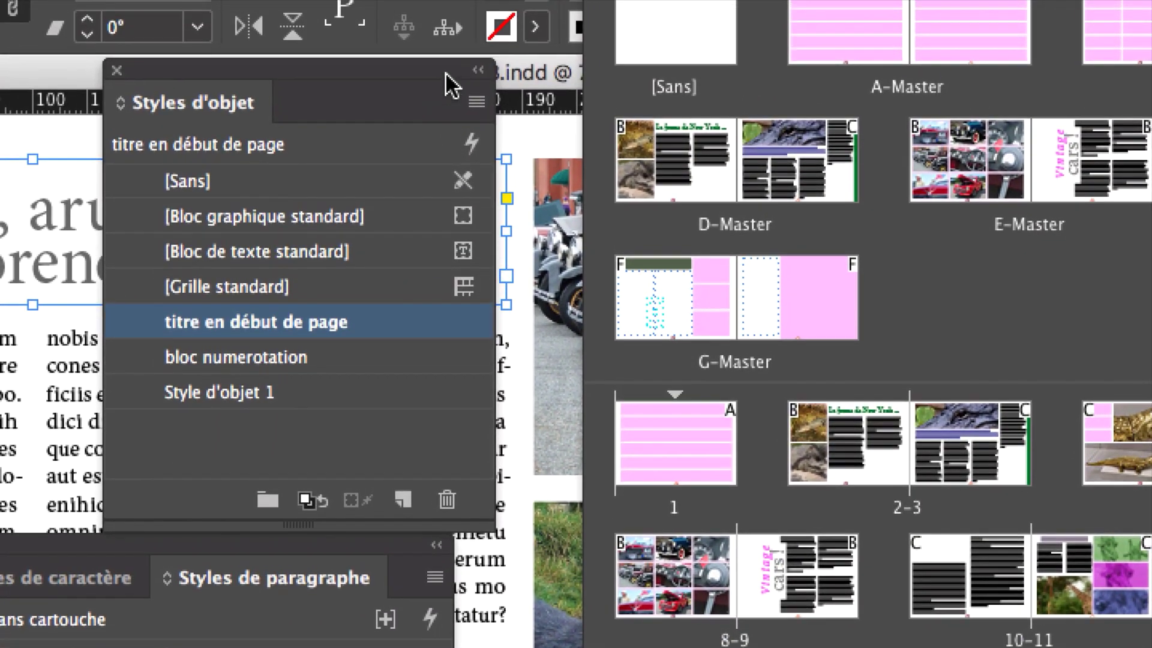
Step: Examine the paragraph style setting in the options for a new object style, leaving without creating the style
{"action": "left_click_drag", "start_coordinate": [445, 48], "coordinate": [434, 255]}
{"action": "left_click", "coordinate": [459, 155]}
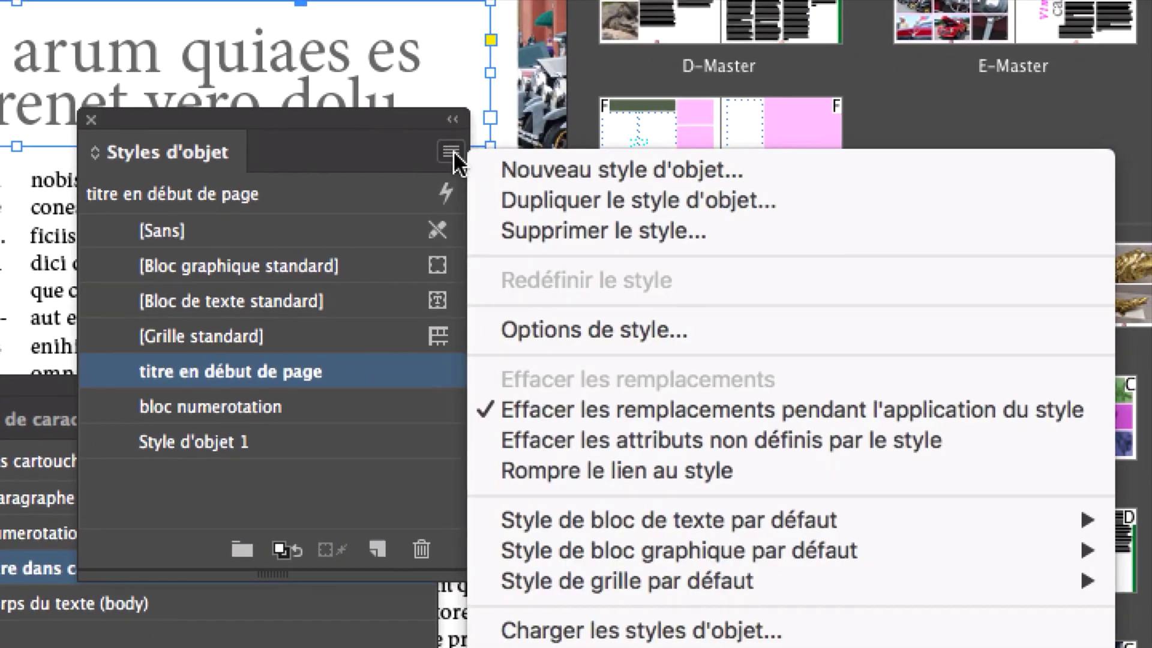
{"action": "left_click", "coordinate": [469, 155]}
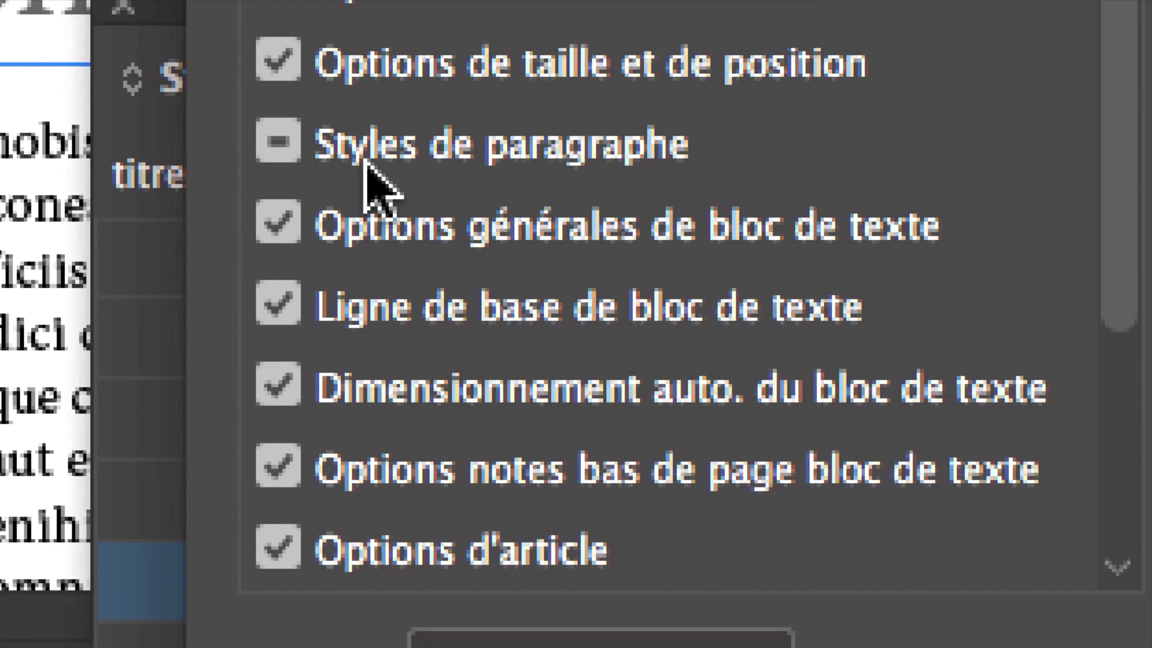
{"action": "left_click", "coordinate": [366, 162]}
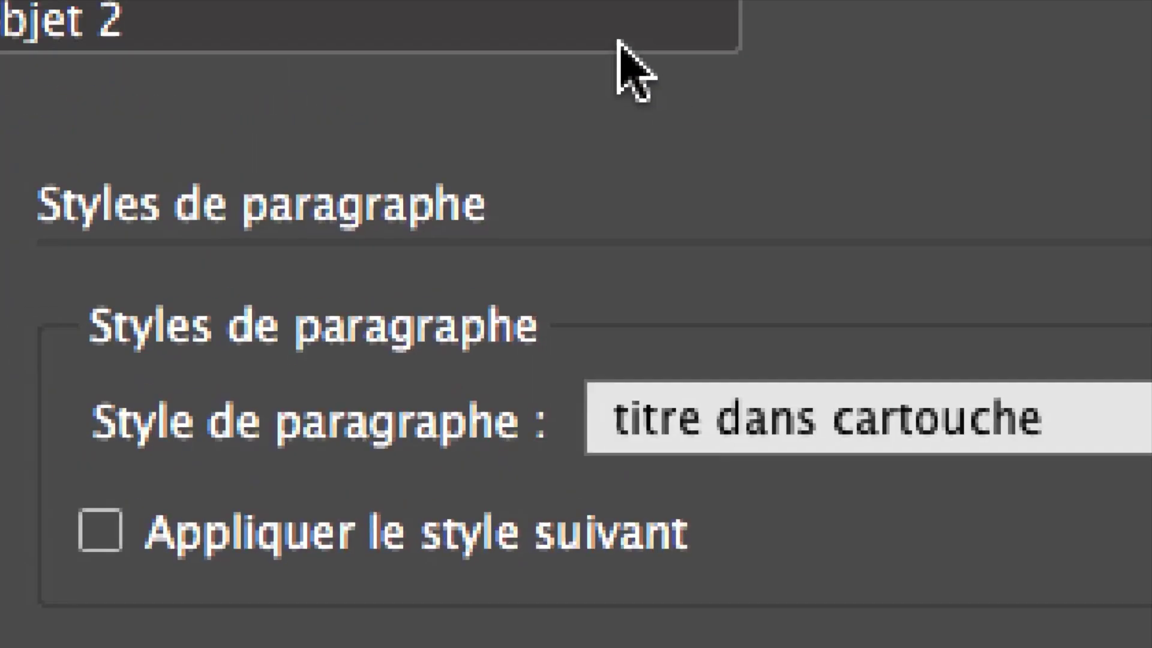
{"action": "triple_click", "coordinate": [144, 21]}
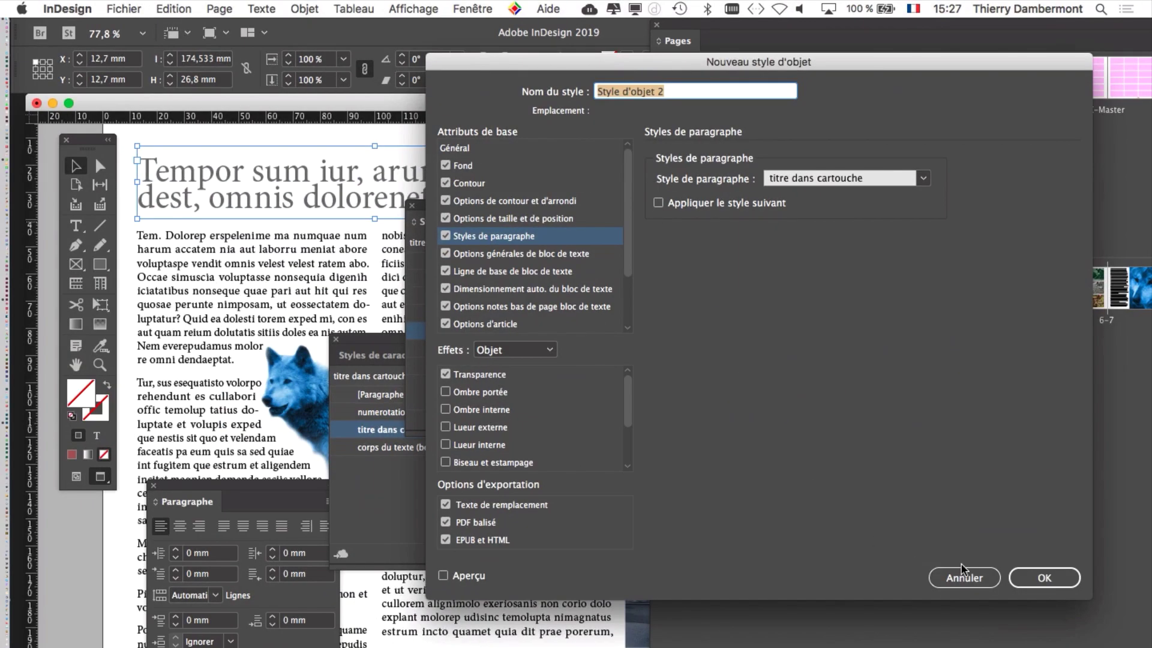
{"action": "left_click", "coordinate": [965, 577]}
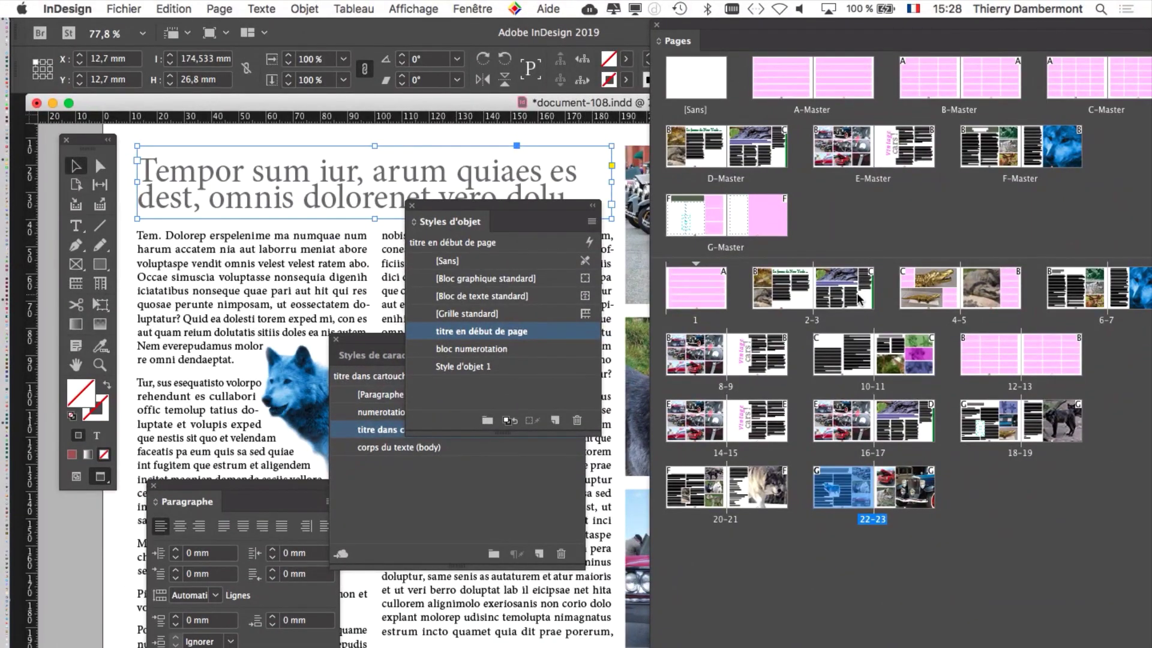
Step: Return to page 6 and reapply the titre en début de page object style to the Les beaux poulains de la savane title frame
{"action": "double_click", "coordinate": [1065, 291]}
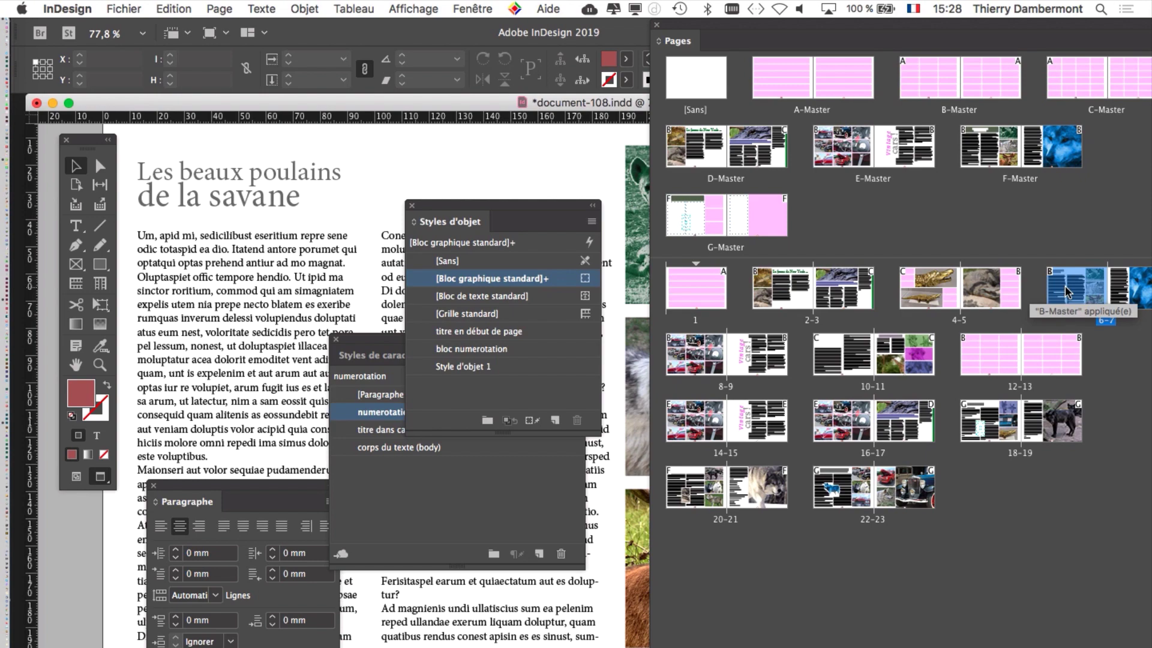
{"action": "left_click", "coordinate": [186, 187]}
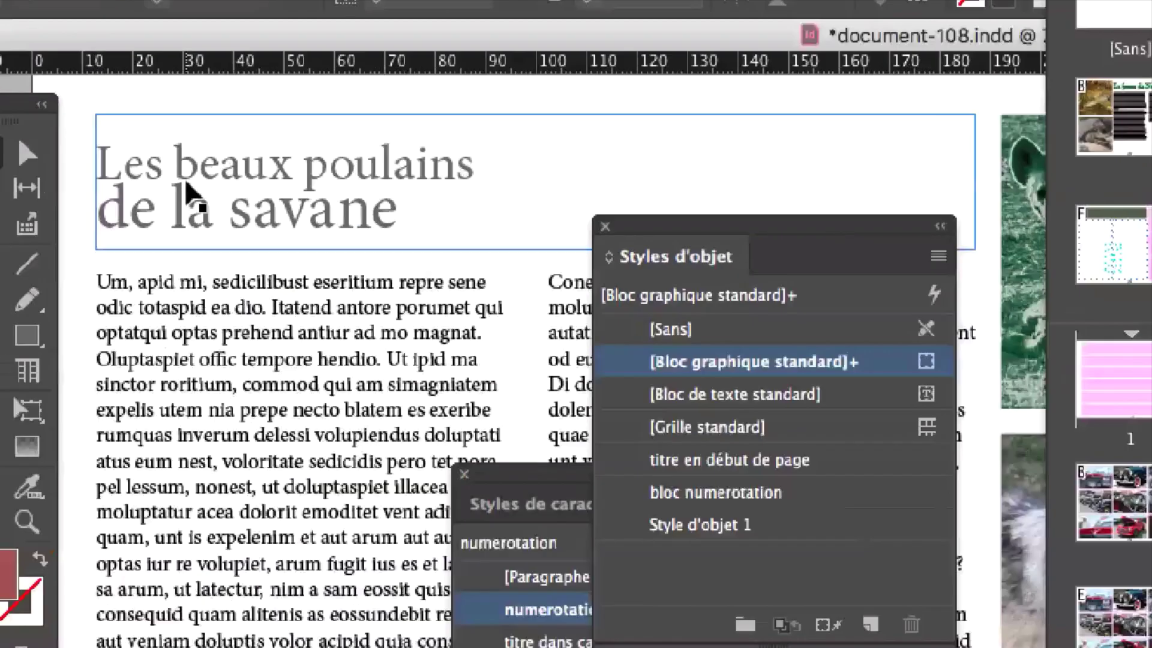
{"action": "left_click", "coordinate": [187, 187]}
{"action": "left_click", "coordinate": [720, 459]}
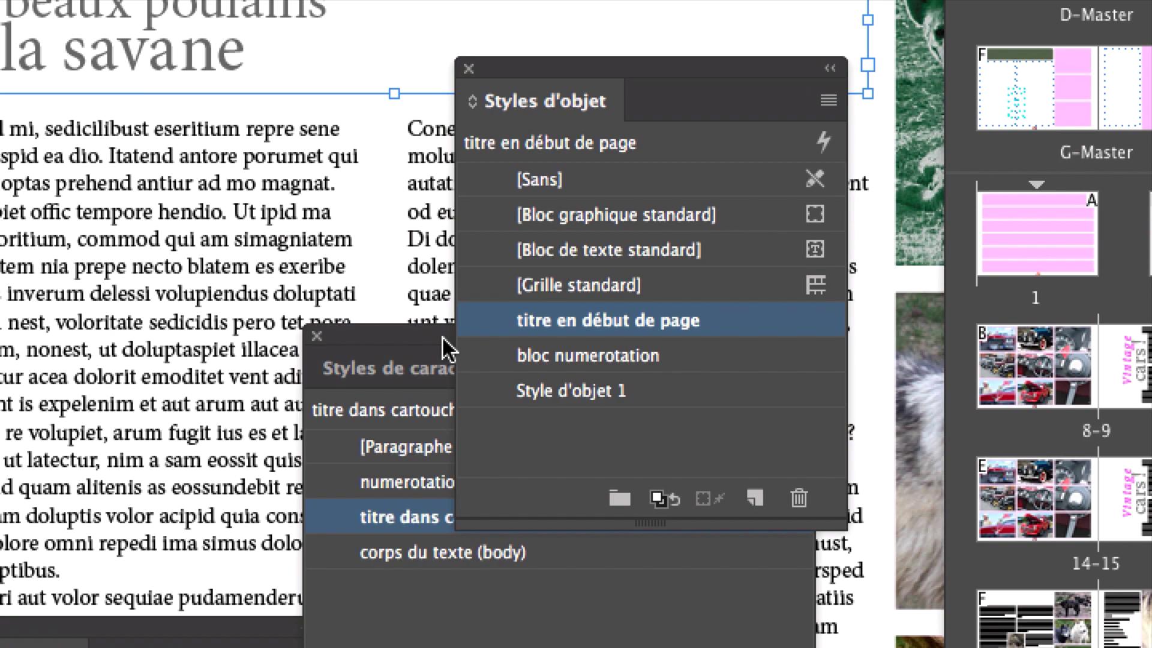
Step: Uncover the page 6 text by moving the Paragraph Styles panel aside and closing both the Object Styles and Paragraph Styles panels
{"action": "left_click_drag", "start_coordinate": [444, 341], "coordinate": [26, 288]}
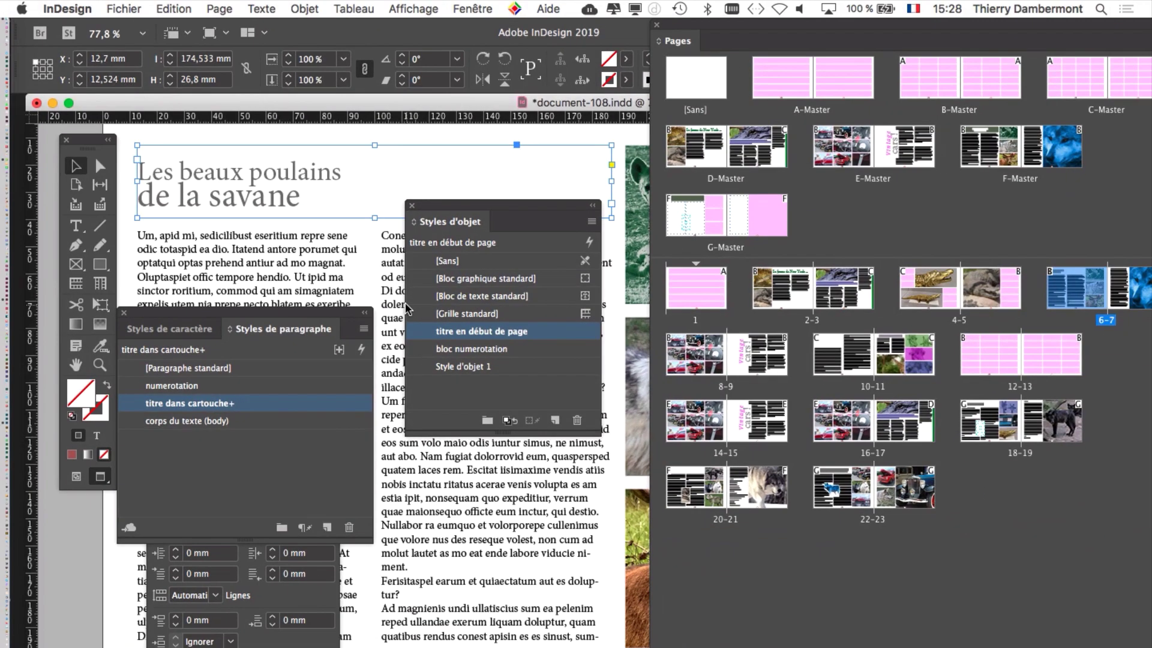
{"action": "left_click_drag", "start_coordinate": [342, 316], "coordinate": [595, 459]}
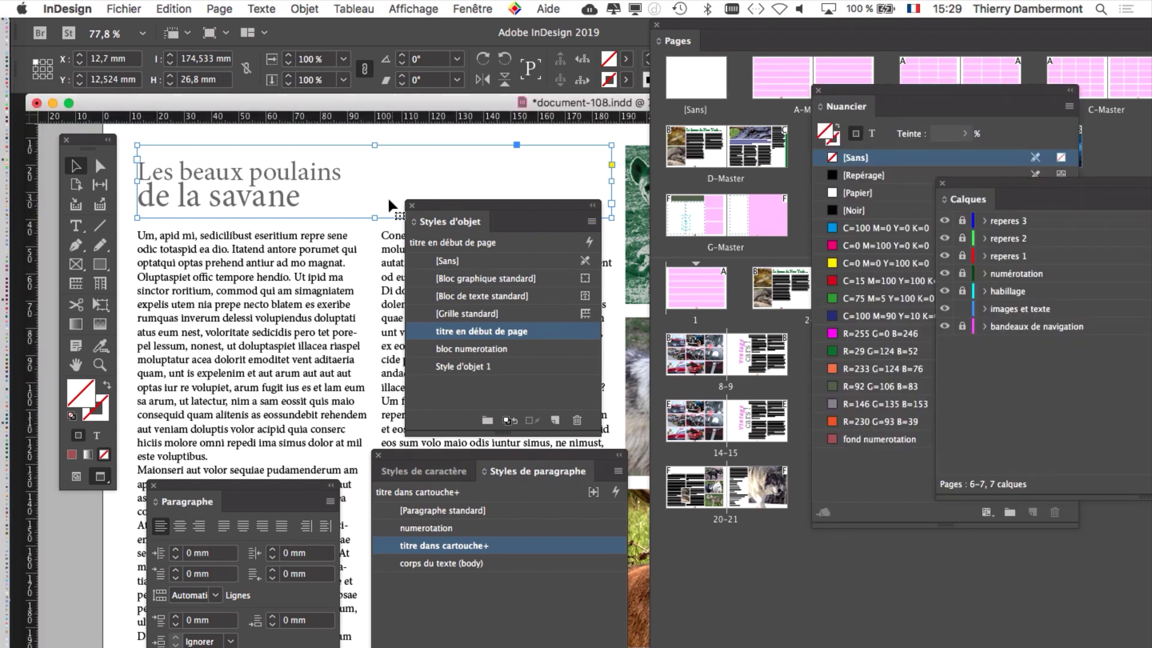
{"action": "left_click", "coordinate": [412, 206]}
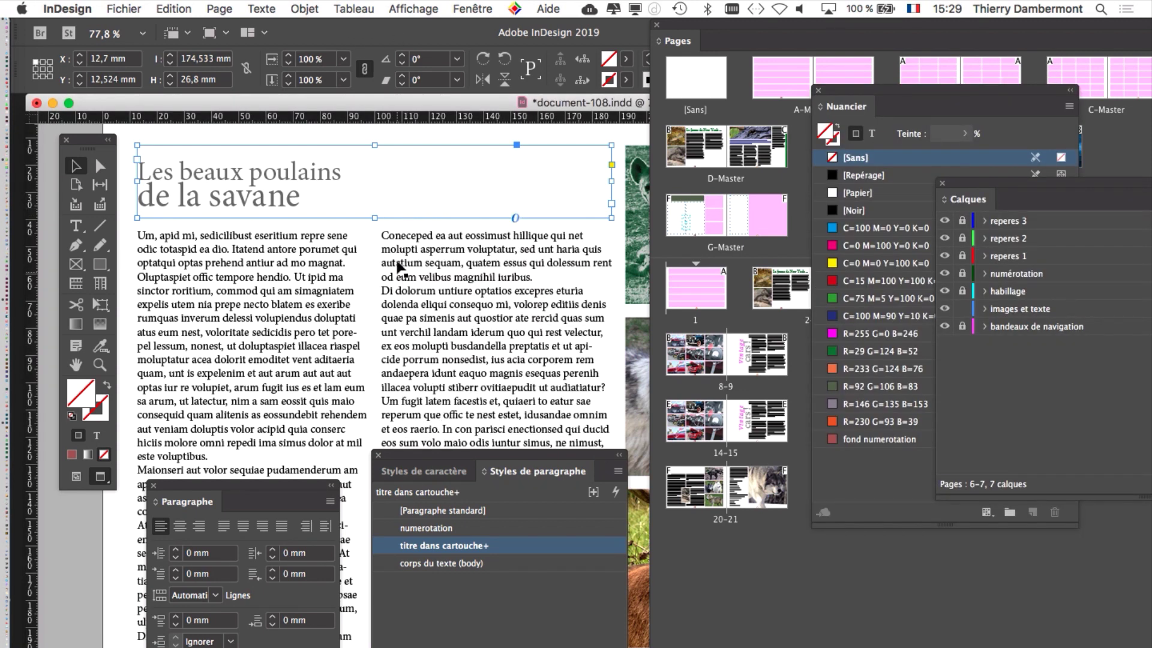
{"action": "left_click", "coordinate": [376, 457]}
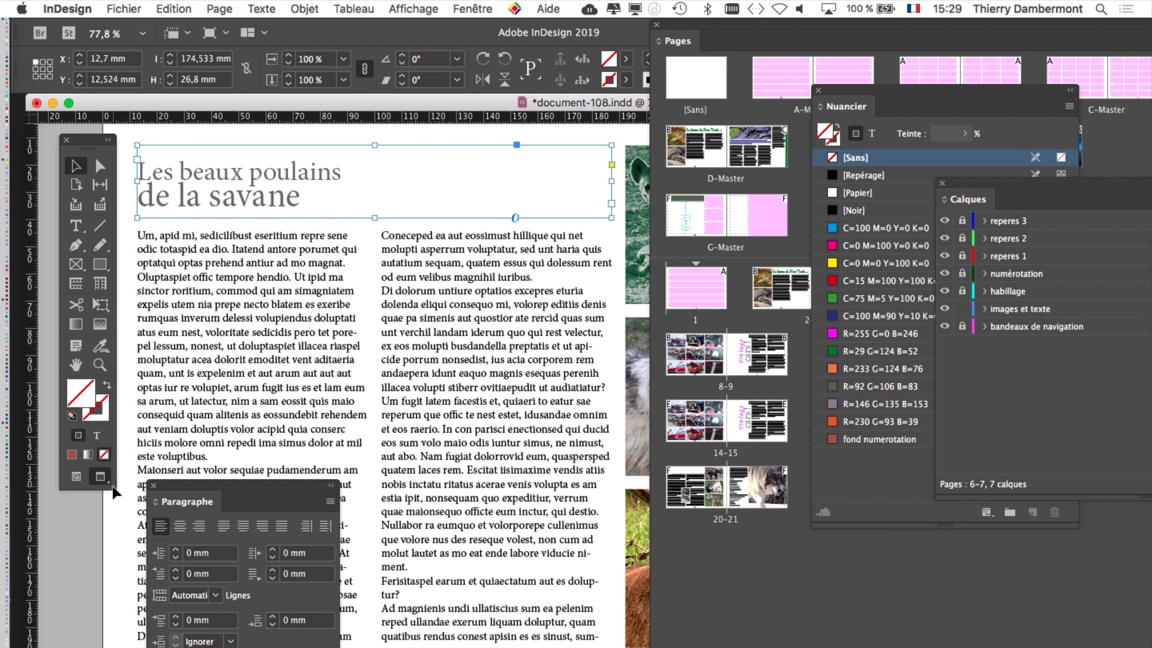
Step: Clear the title selection on page 6, start packaging document-108 and save the document so that packaging can continue
{"action": "left_click", "coordinate": [102, 512]}
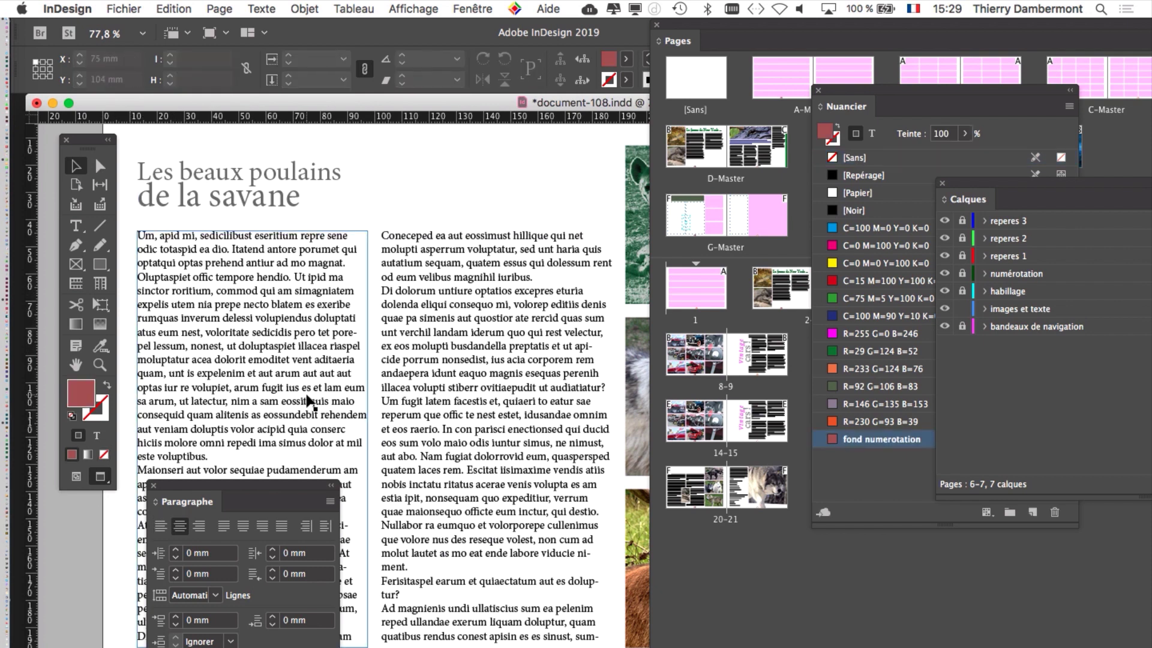
{"action": "scroll", "coordinate": [308, 397], "scroll_direction": "down", "scroll_amount": 1}
{"action": "scroll", "coordinate": [312, 401], "scroll_direction": "down", "scroll_amount": 2}
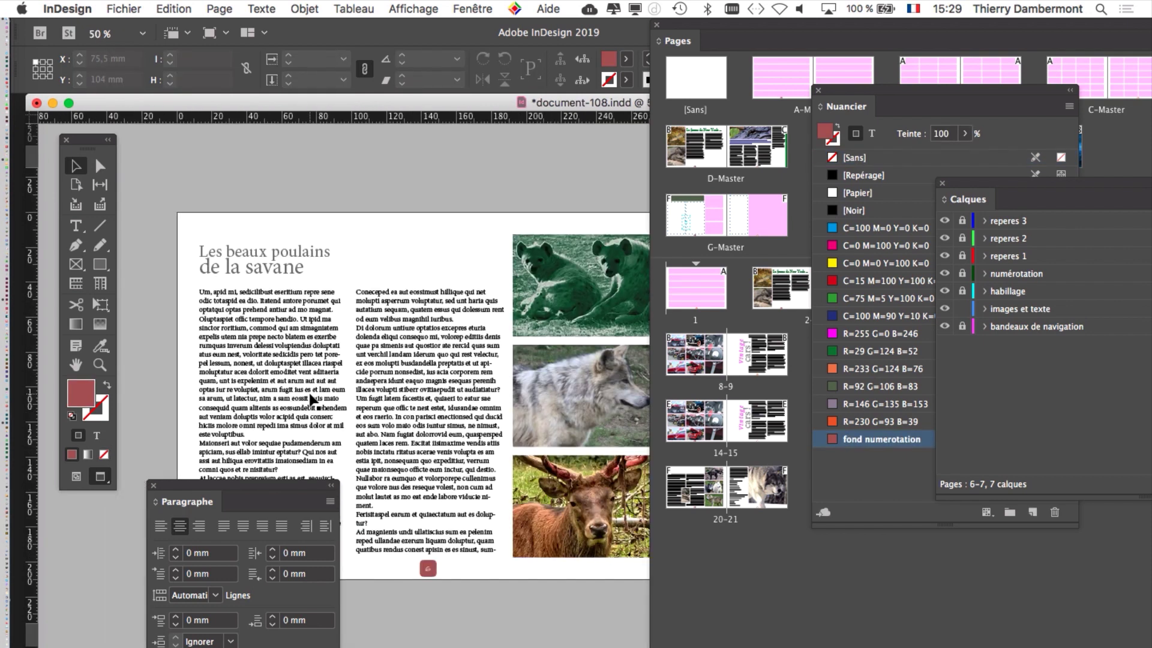
{"action": "scroll", "coordinate": [312, 399], "scroll_direction": "down", "scroll_amount": 2}
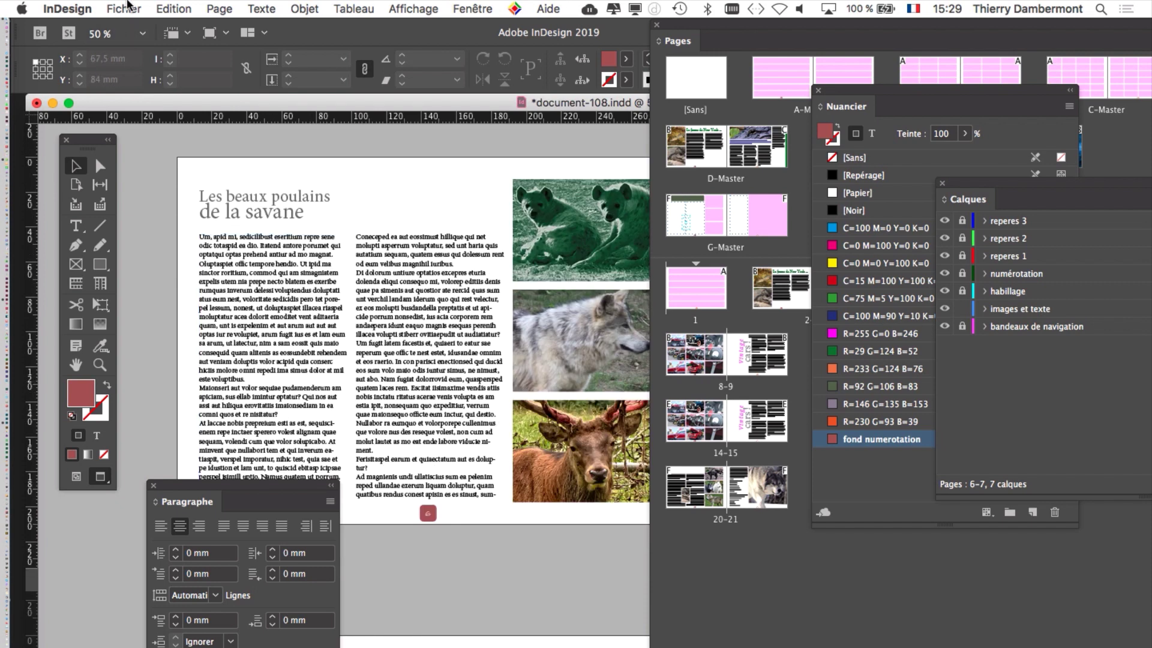
{"action": "left_click", "coordinate": [125, 9]}
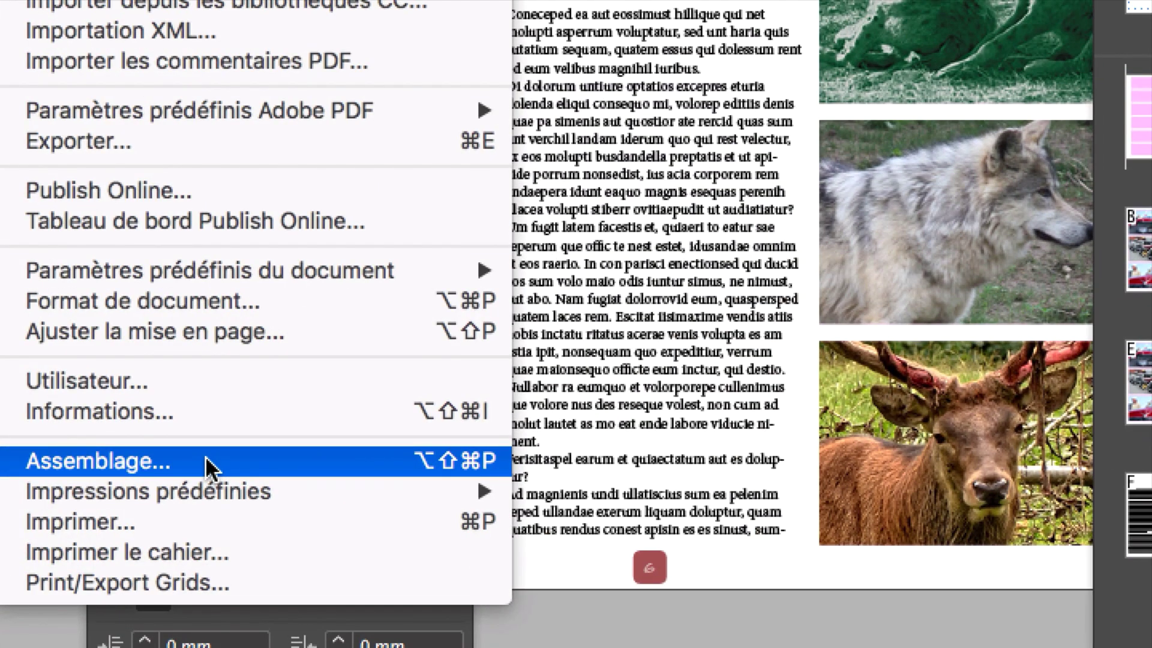
{"action": "left_click", "coordinate": [207, 462]}
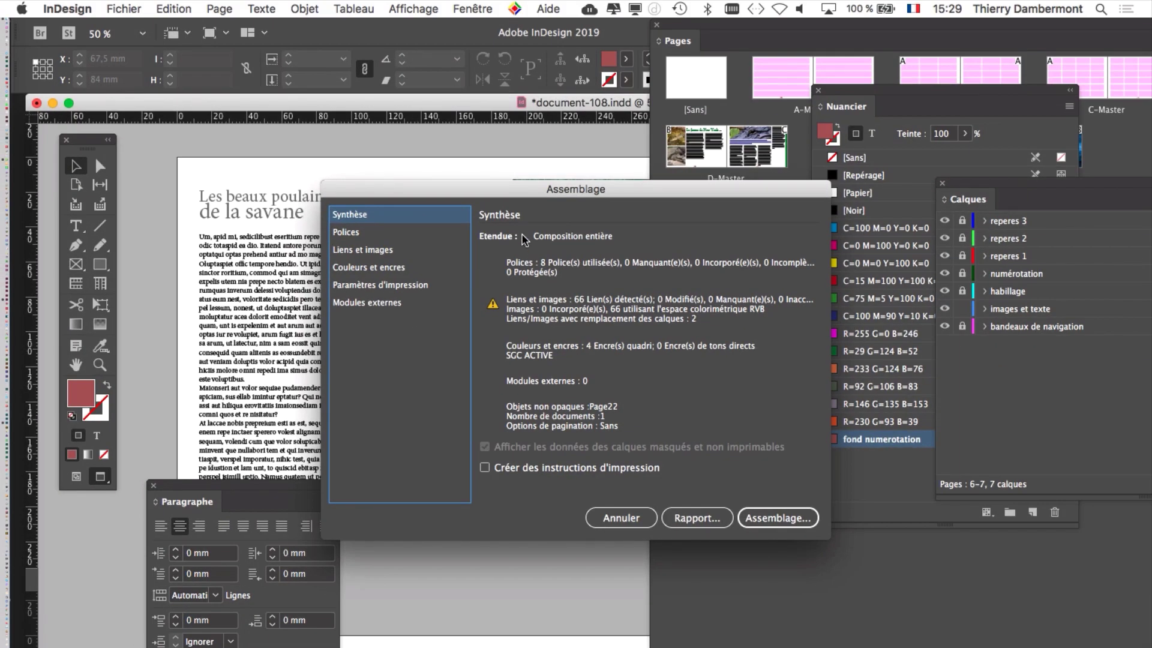
{"action": "left_click_drag", "start_coordinate": [509, 189], "coordinate": [369, 133]}
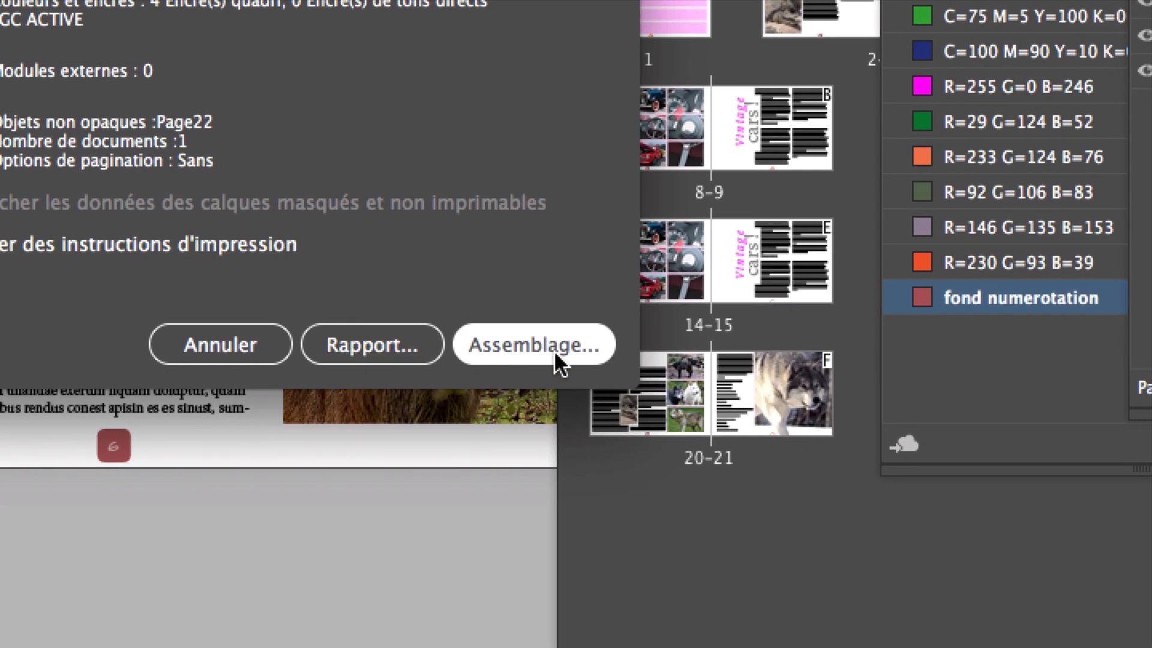
{"action": "left_click", "coordinate": [554, 354]}
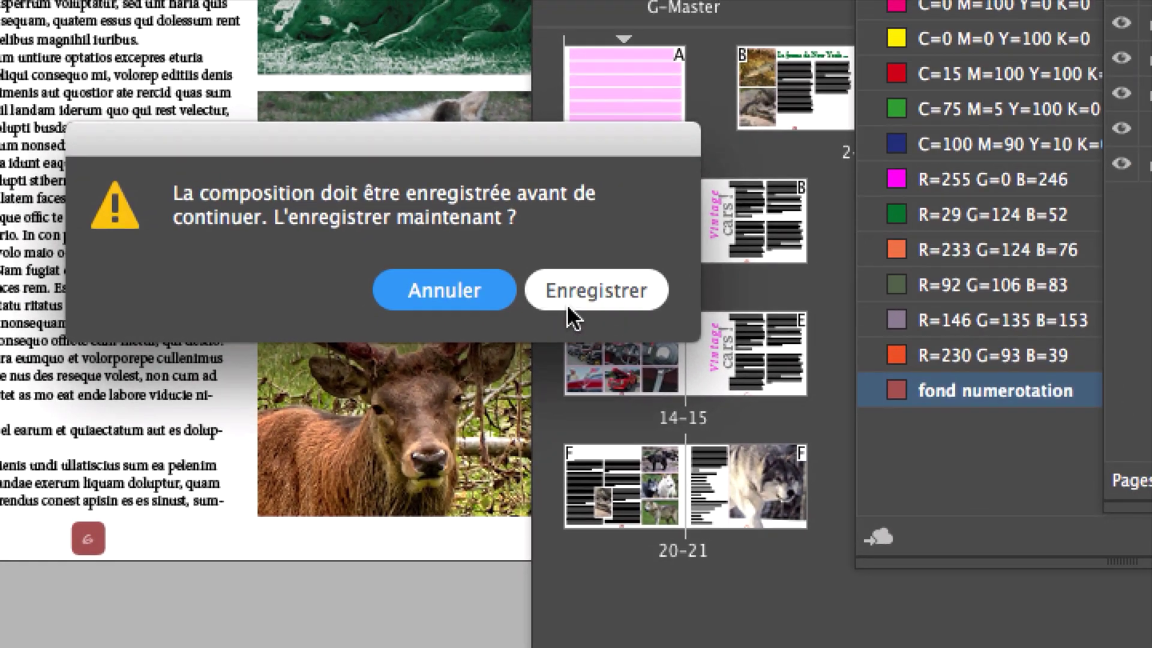
{"action": "left_click", "coordinate": [596, 205]}
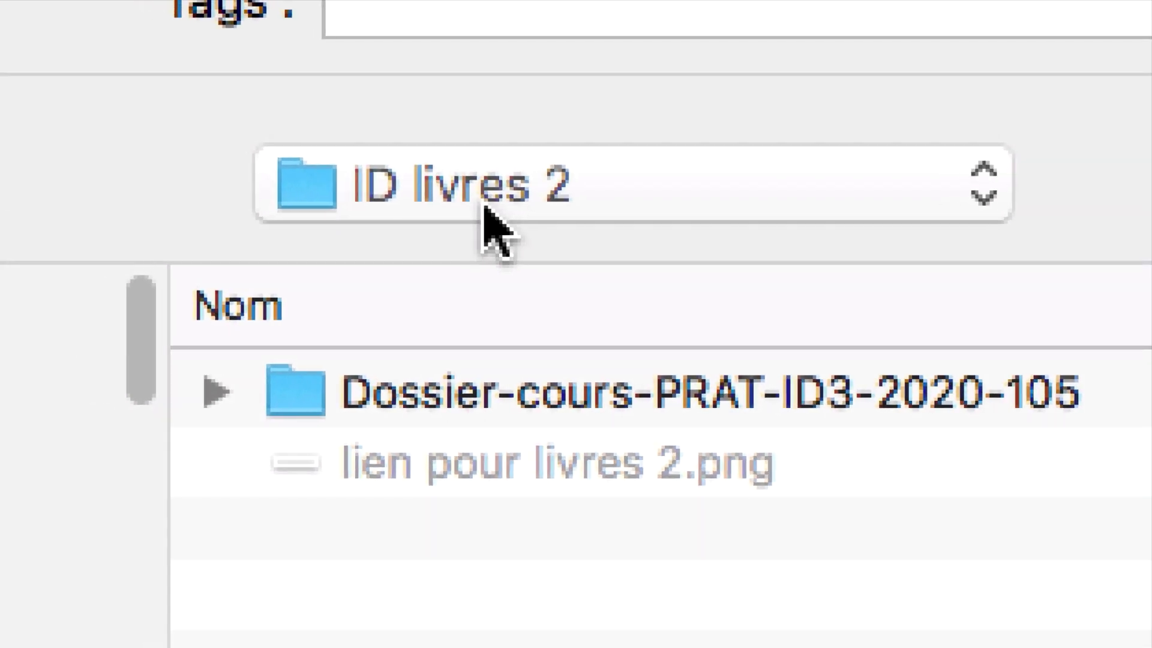
Step: Examine the Dossier-cours-PRAT-ID3-2020-105 folder while choosing the package destination, and return to the ID livres 2 folder
{"action": "left_click", "coordinate": [487, 201]}
{"action": "left_click", "coordinate": [488, 201]}
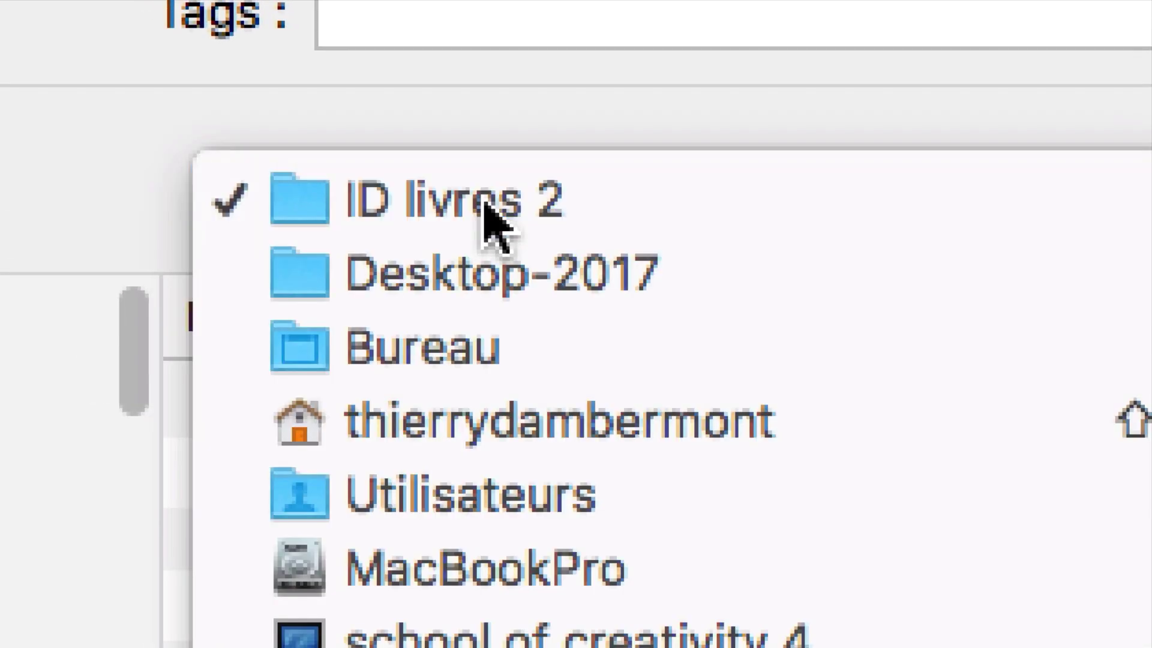
{"action": "left_click", "coordinate": [486, 204]}
{"action": "left_click", "coordinate": [486, 204]}
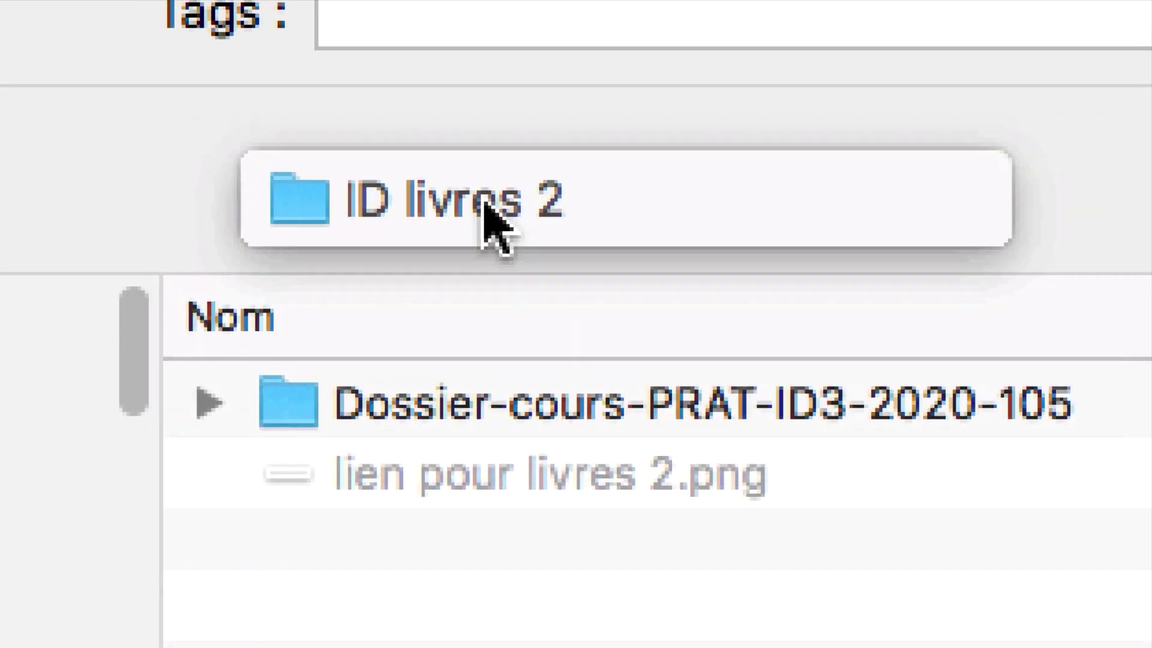
{"action": "left_click", "coordinate": [445, 411]}
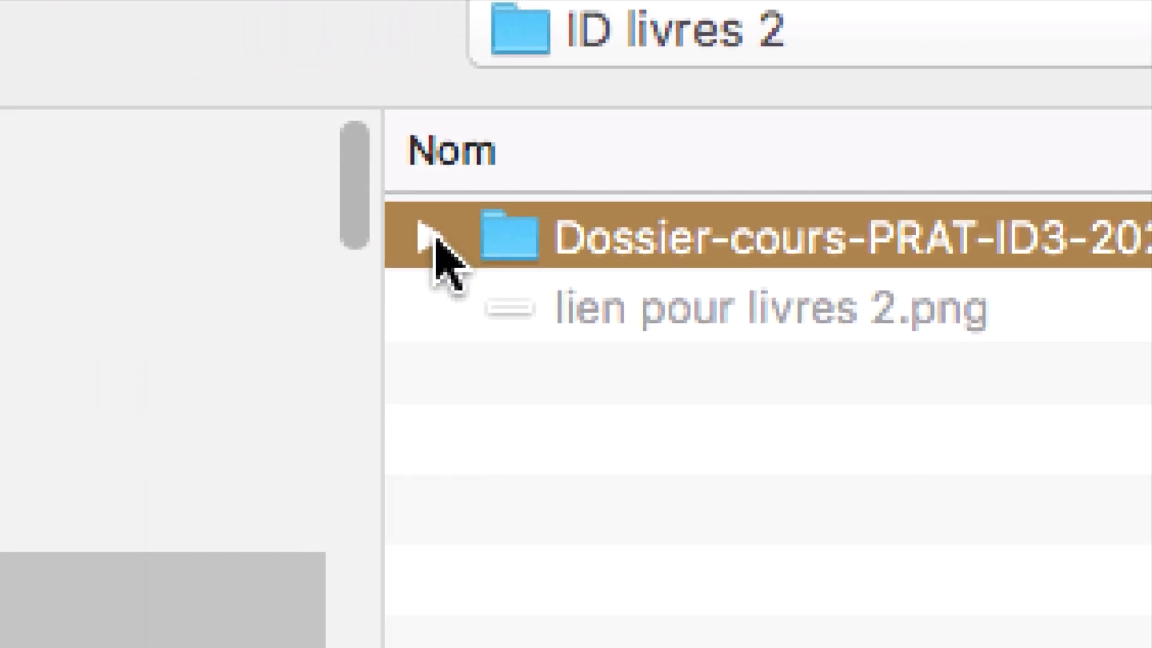
{"action": "left_click", "coordinate": [433, 239]}
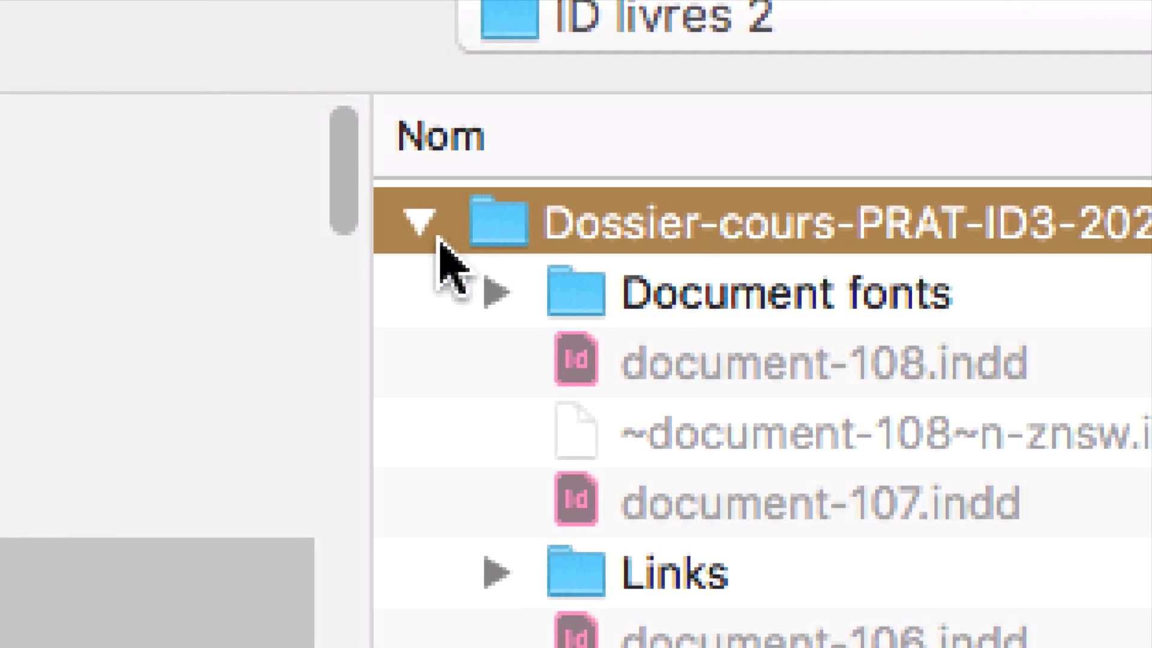
{"action": "left_click", "coordinate": [435, 236]}
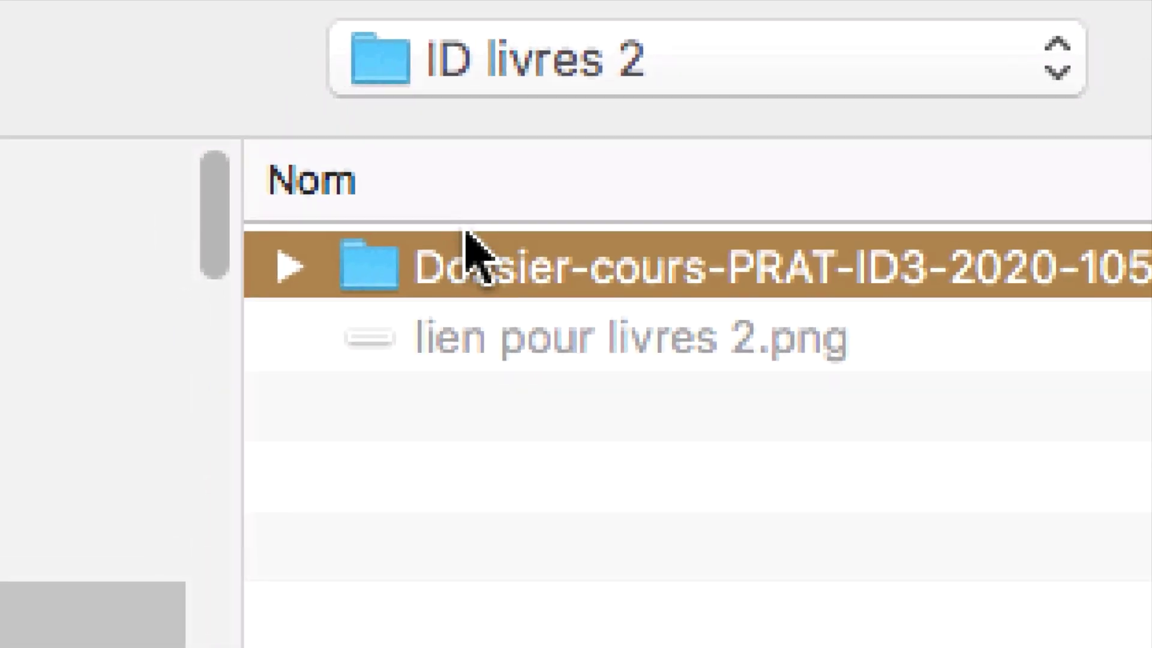
{"action": "double_click", "coordinate": [398, 267]}
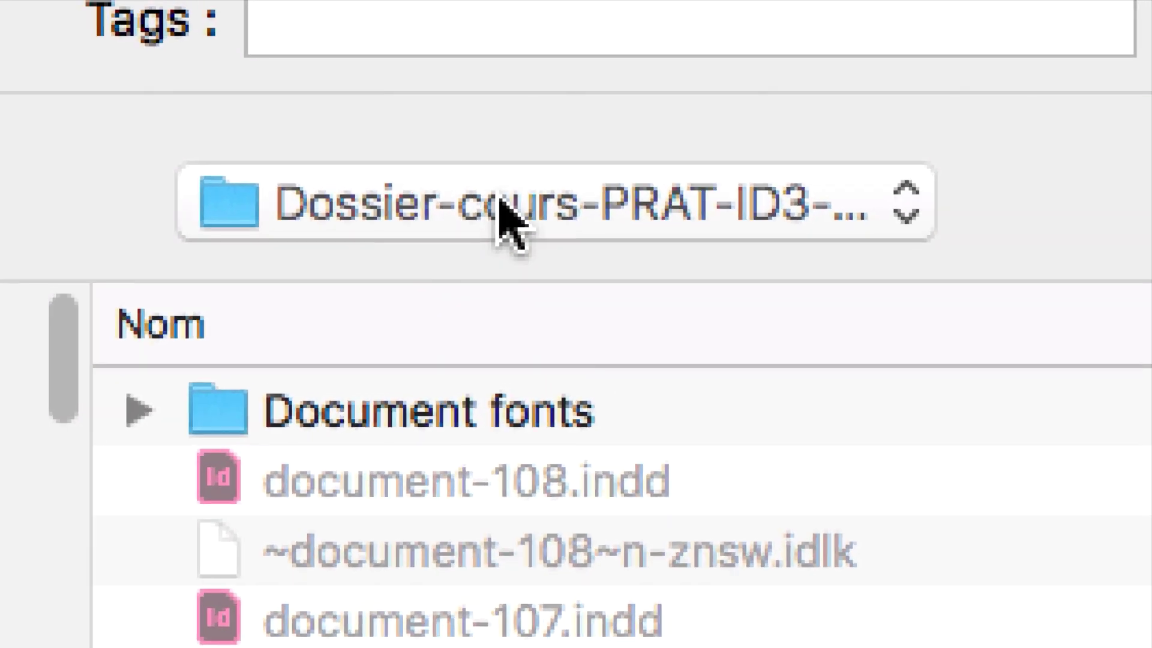
{"action": "left_click", "coordinate": [507, 222]}
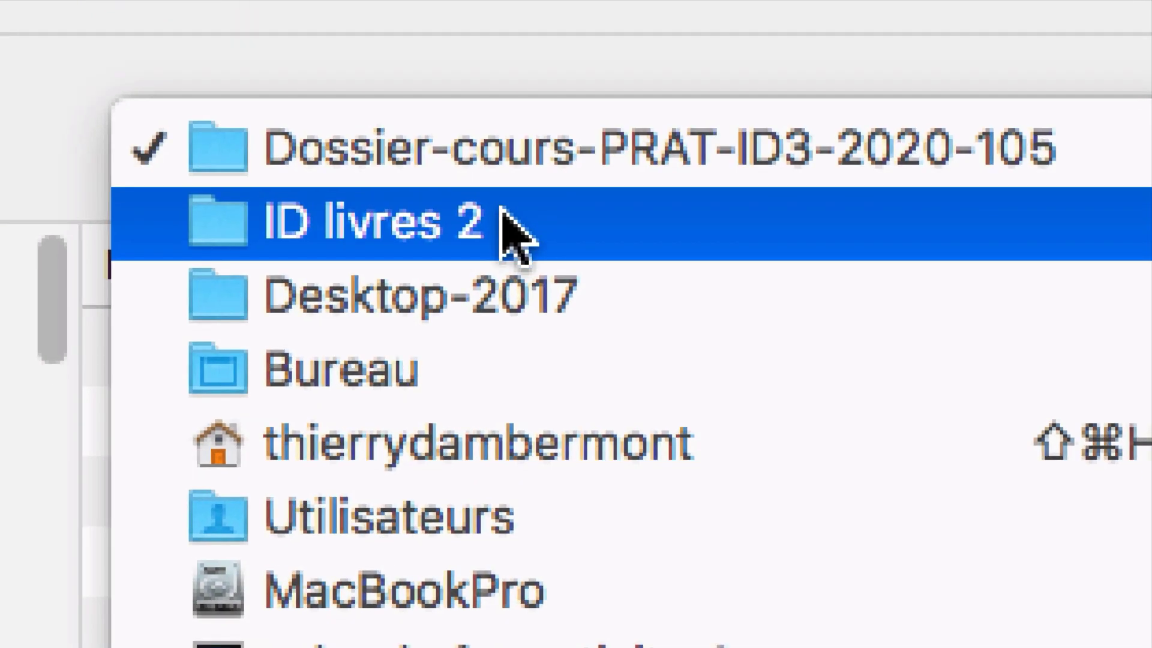
{"action": "left_click", "coordinate": [520, 285]}
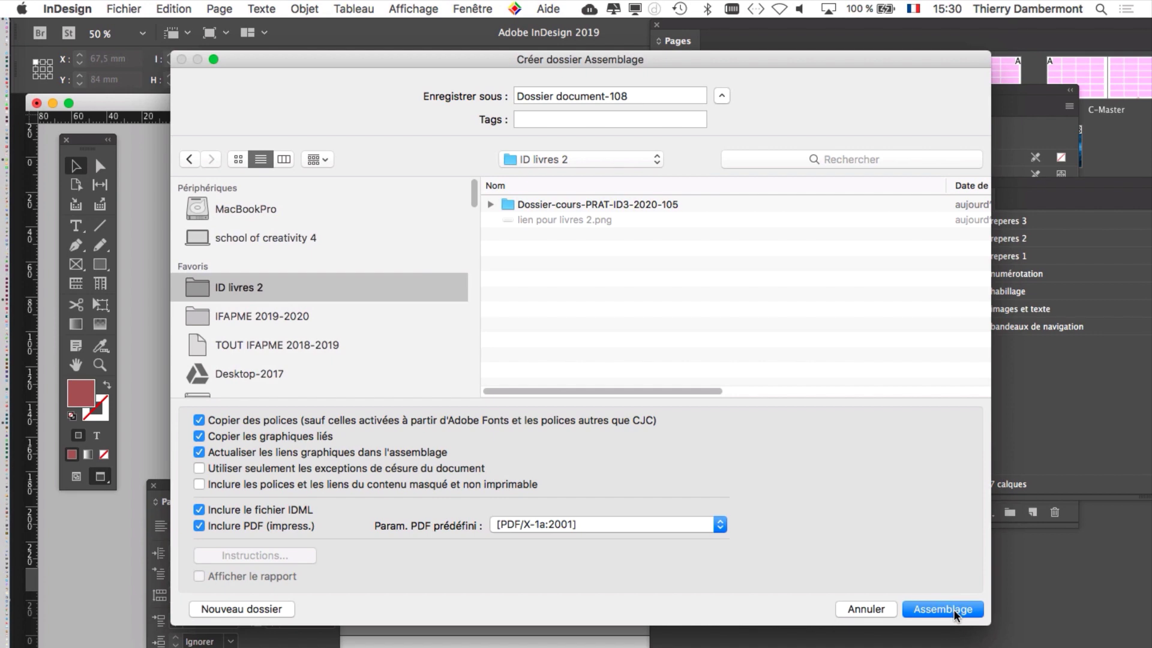
Step: Package the document as Dossier document-108 in ID livres 2 with fonts, linked graphics, IDML and PDF/X-1a:2001, accepting the overset text warning
{"action": "left_click", "coordinate": [954, 612]}
{"action": "left_click", "coordinate": [738, 456]}
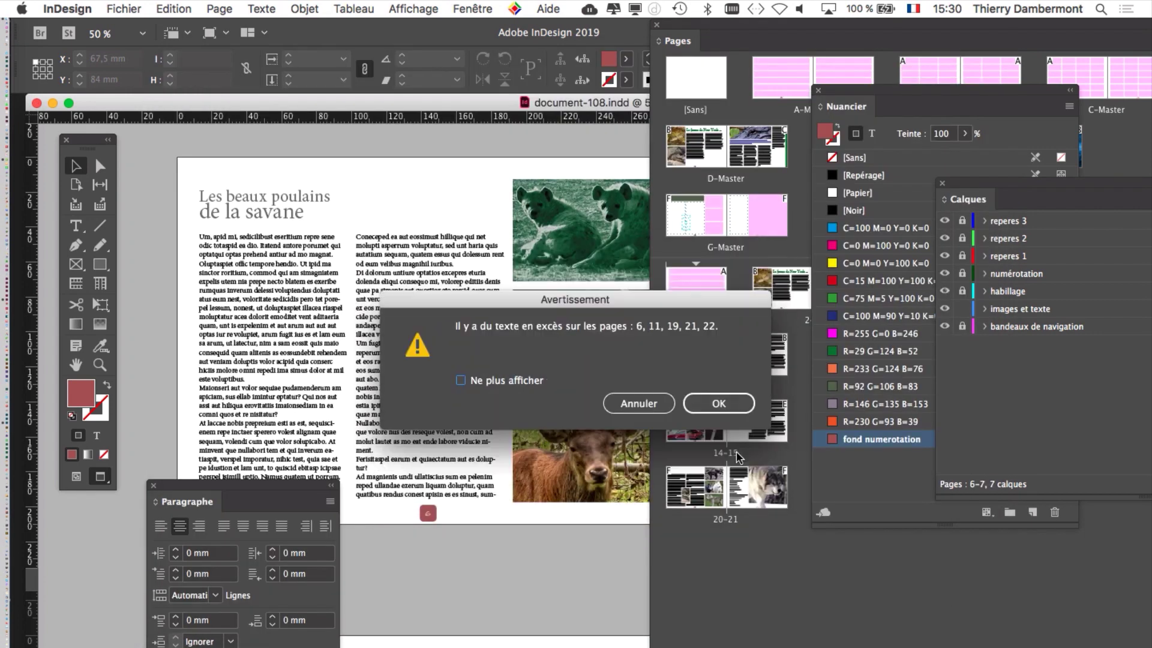
{"action": "left_click", "coordinate": [718, 406]}
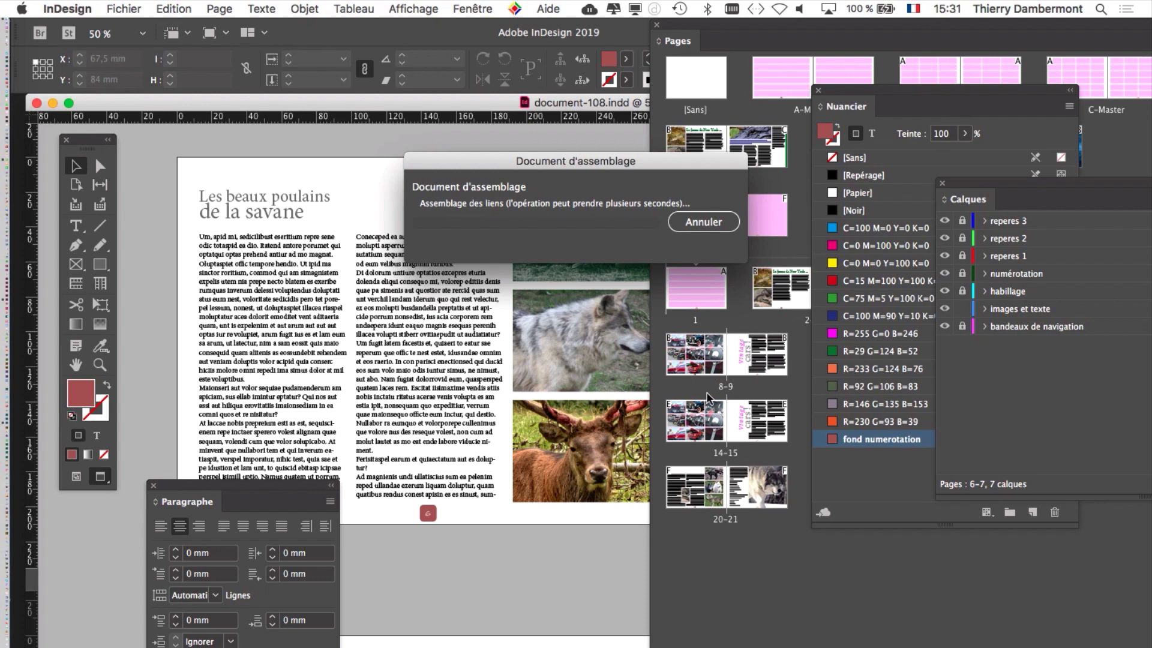
Step: Switch to Finder, show the ID livres 2 folder in a new window with other applications hidden, and resize the window
{"action": "key", "text": "super+Tab"}
{"action": "key", "text": "super+Tab"}
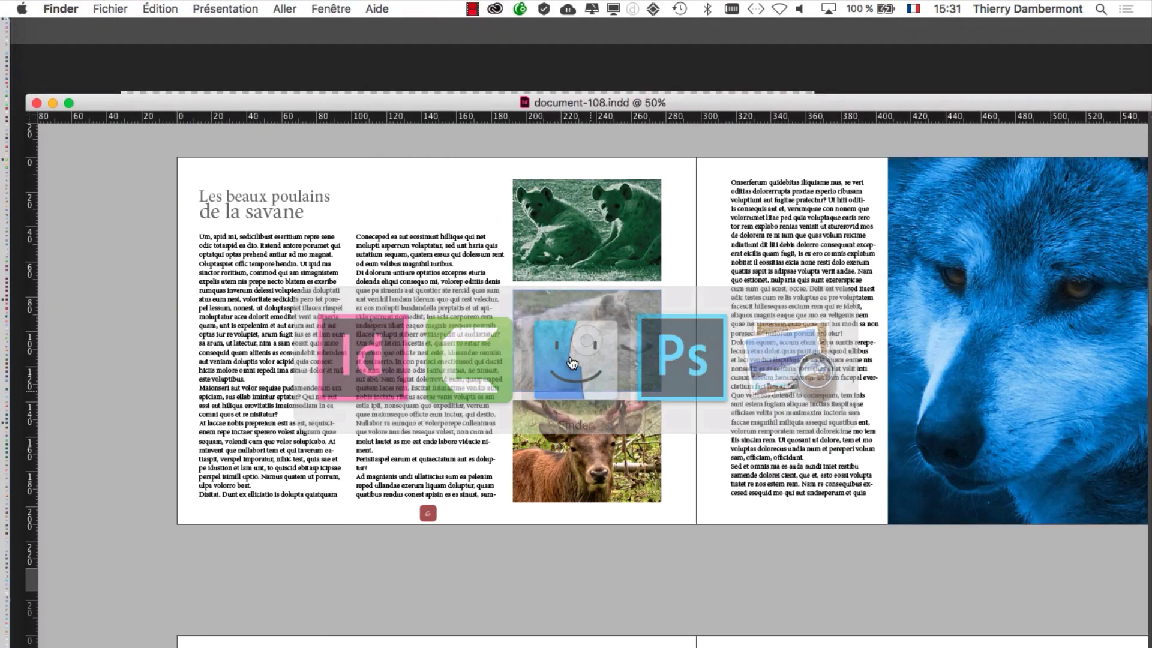
{"action": "left_click", "coordinate": [109, 9]}
{"action": "left_click", "coordinate": [120, 28]}
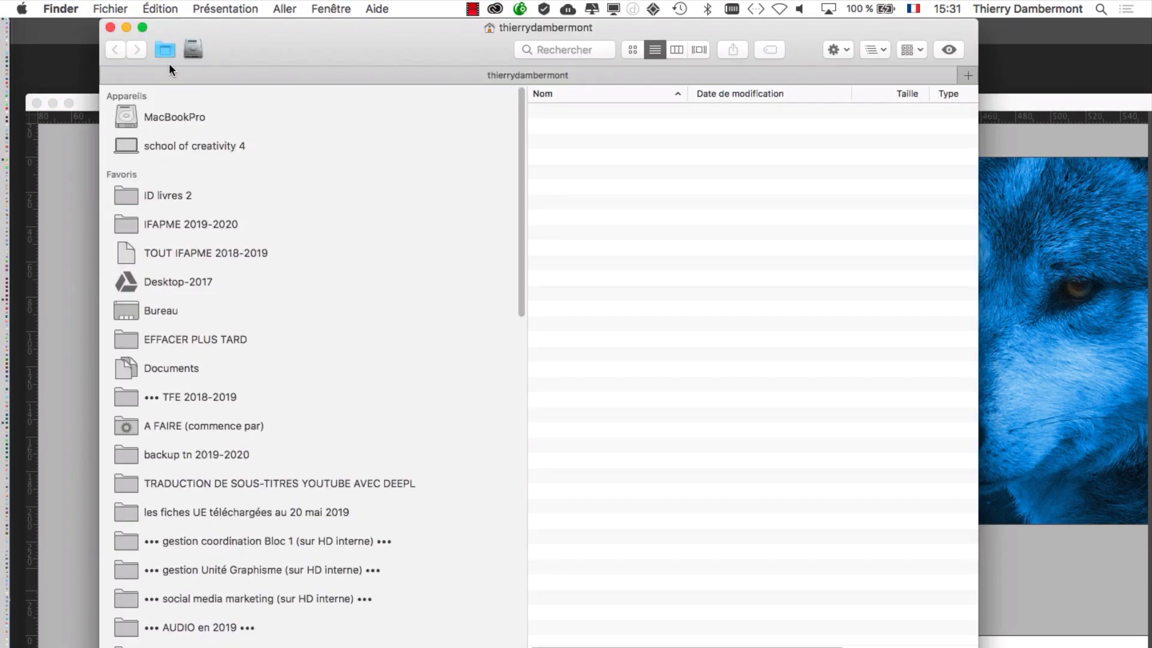
{"action": "key", "text": "super+alt+h"}
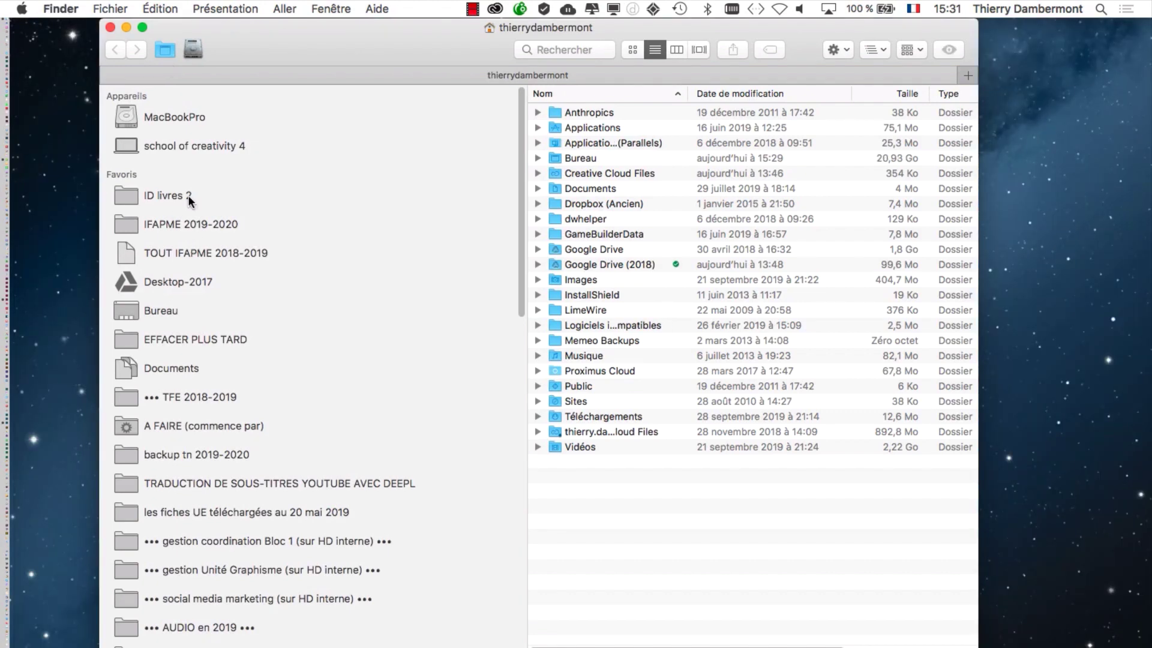
{"action": "left_click", "coordinate": [187, 196]}
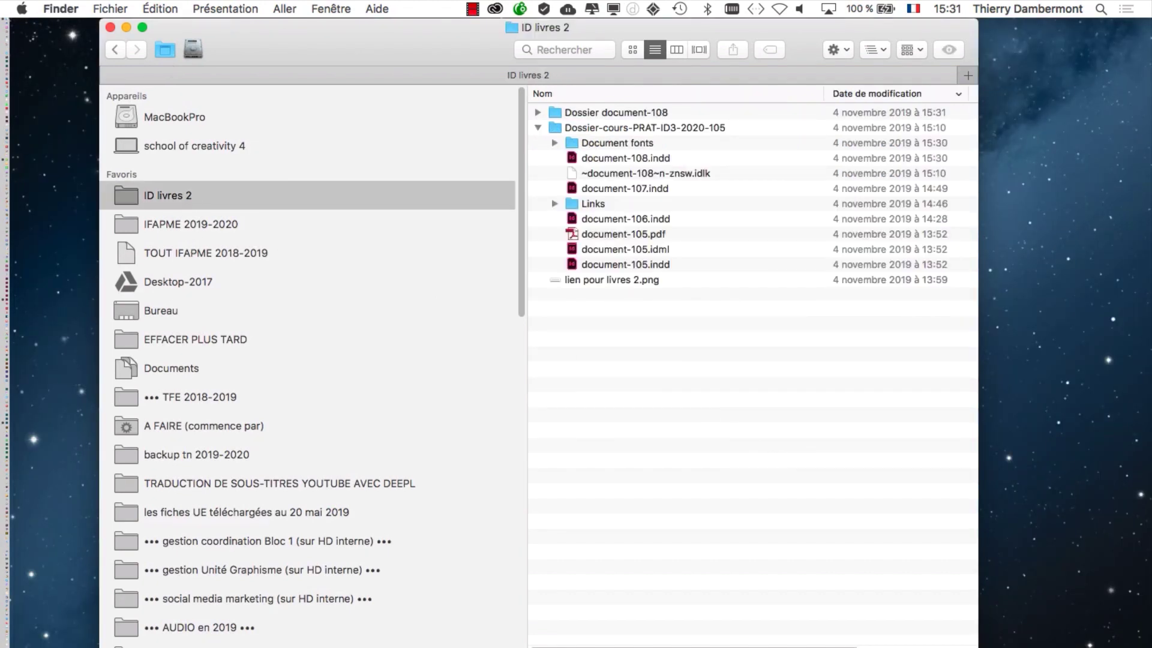
{"action": "left_click_drag", "start_coordinate": [978, 647], "coordinate": [1108, 510]}
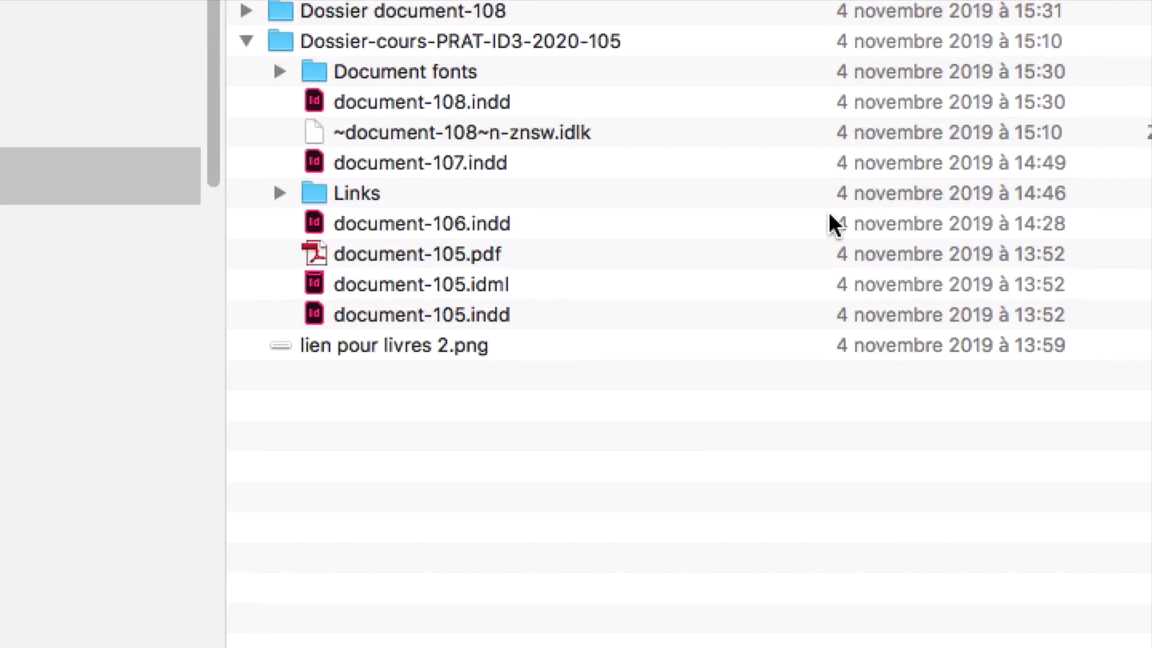
Step: Collapse the Dossier-cours-PRAT-ID3-2020-105 folder and examine the packaged files and subfolders in Dossier document-108, collapsing that folder again
{"action": "left_click", "coordinate": [247, 41]}
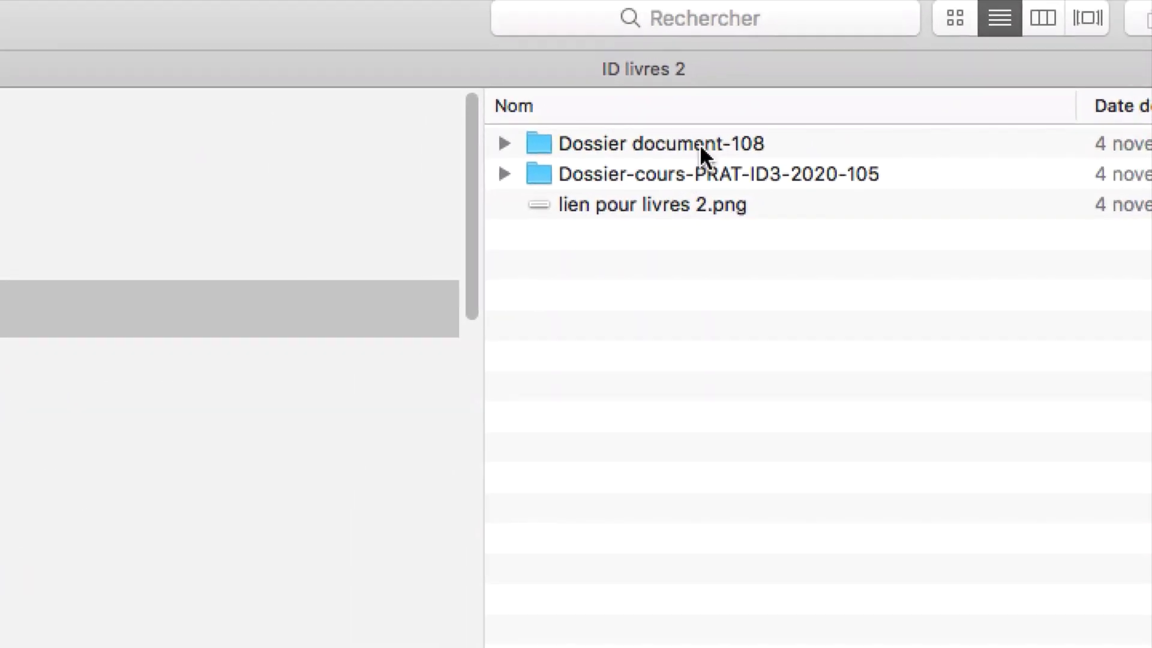
{"action": "left_click", "coordinate": [700, 143]}
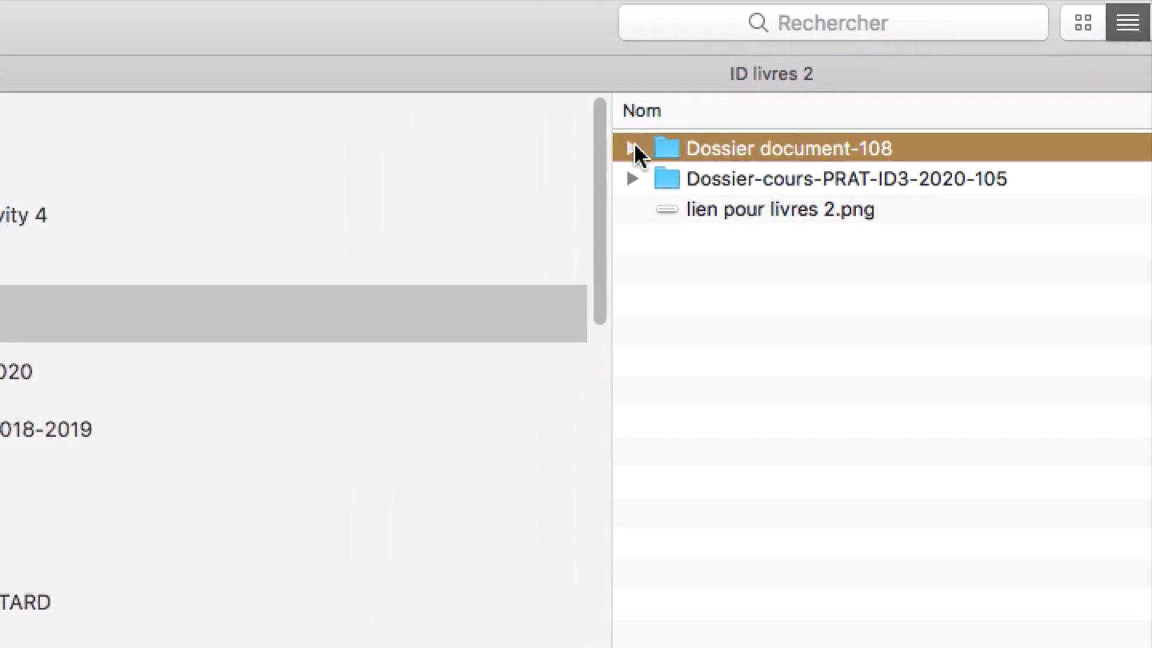
{"action": "left_click", "coordinate": [634, 146]}
{"action": "left_click", "coordinate": [932, 239]}
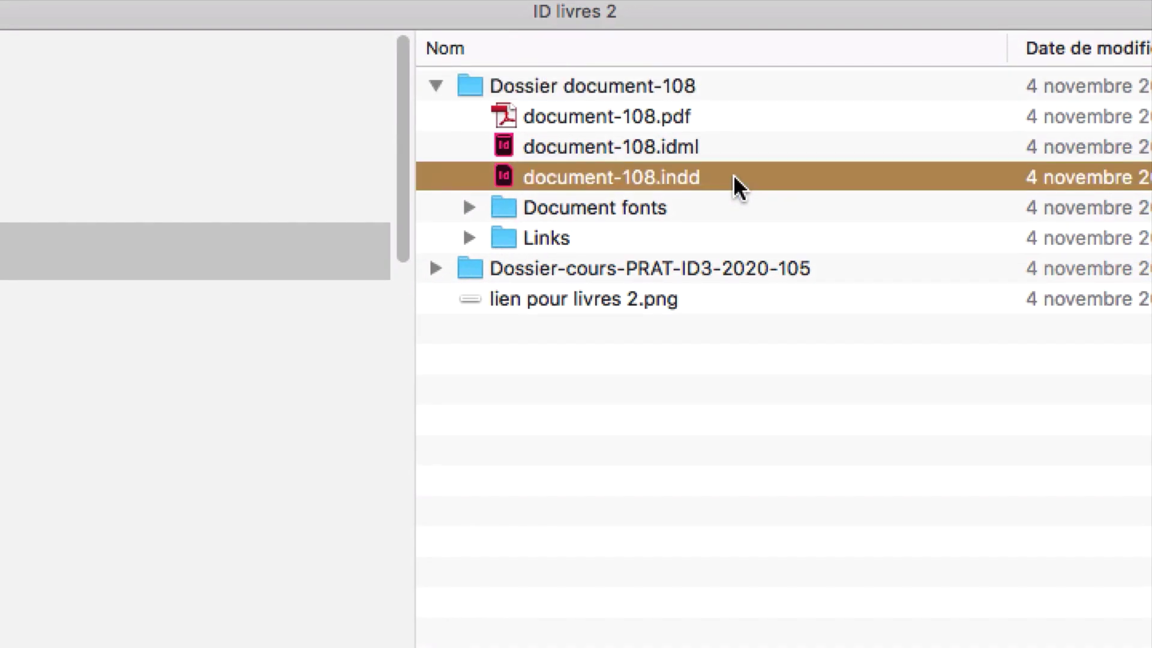
{"action": "left_click", "coordinate": [729, 210]}
{"action": "left_click", "coordinate": [702, 244]}
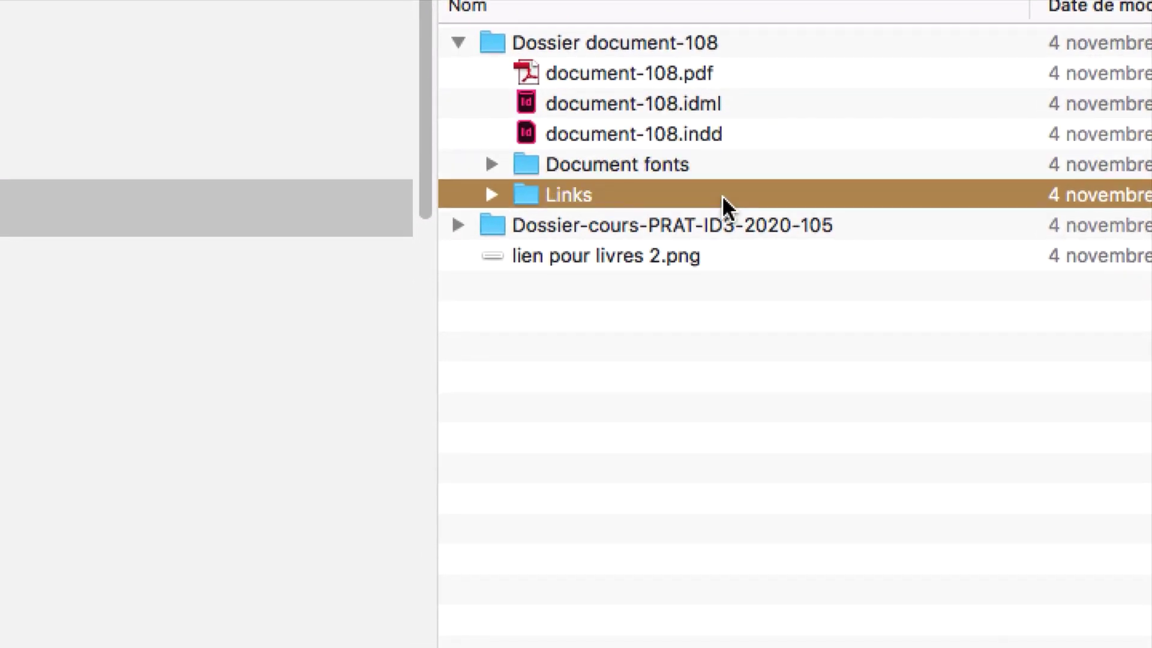
{"action": "left_click", "coordinate": [714, 77]}
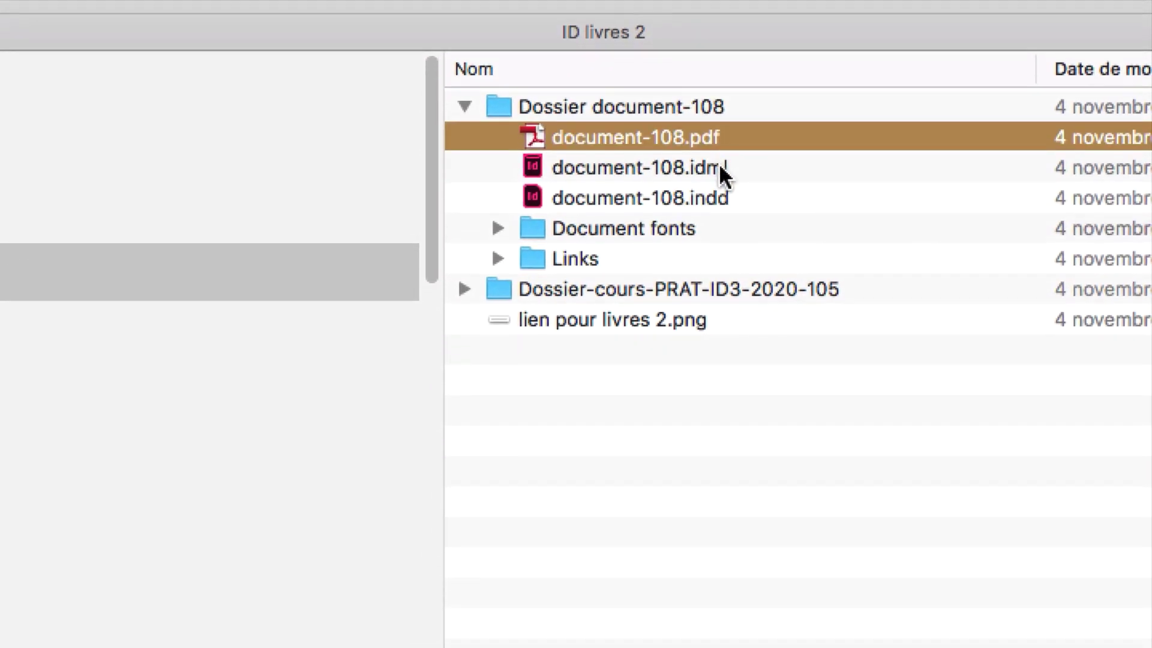
{"action": "left_click", "coordinate": [719, 165]}
{"action": "left_click", "coordinate": [465, 106]}
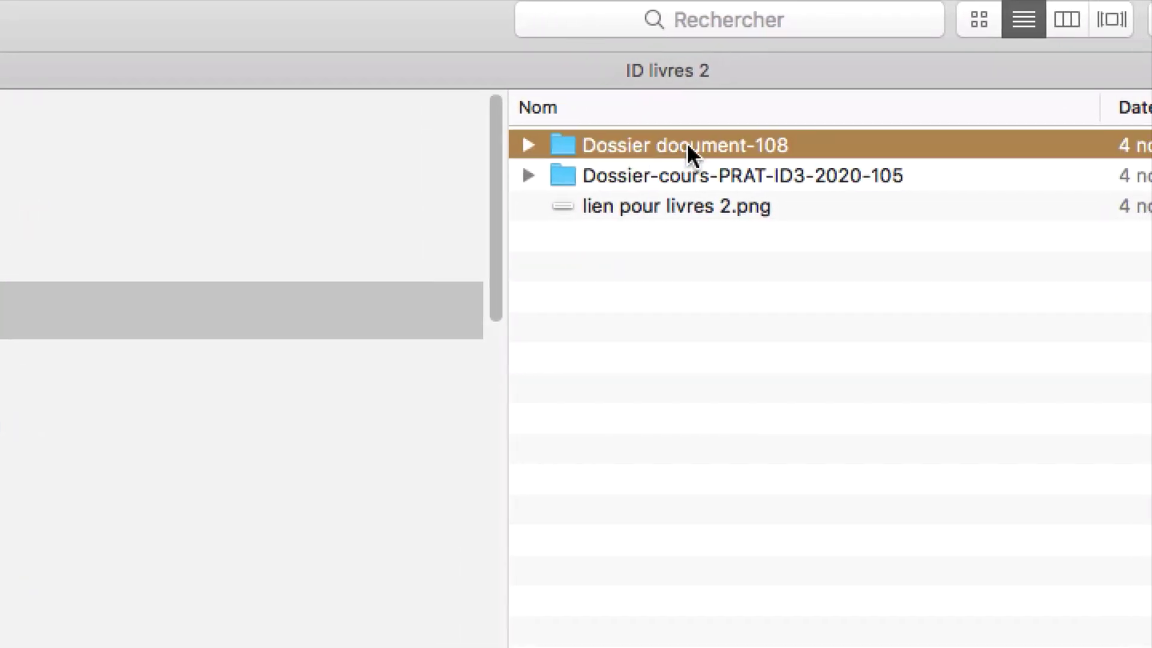